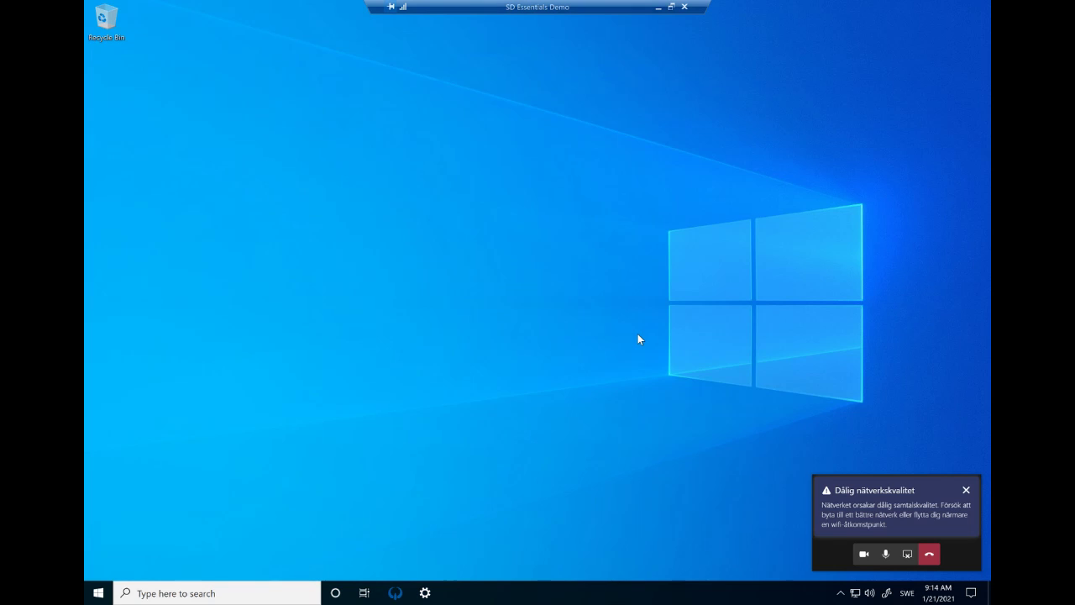
Dismiss the Teams network quality alert and launch ScrewDrivers Essentials with administrator approval
left_click(966, 491)
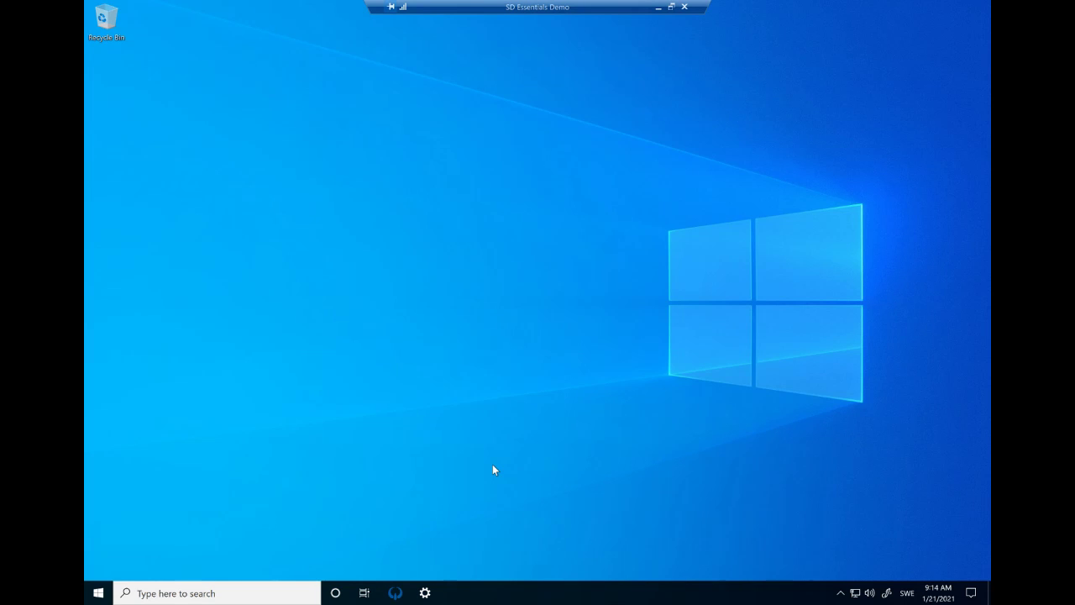
left_click(396, 593)
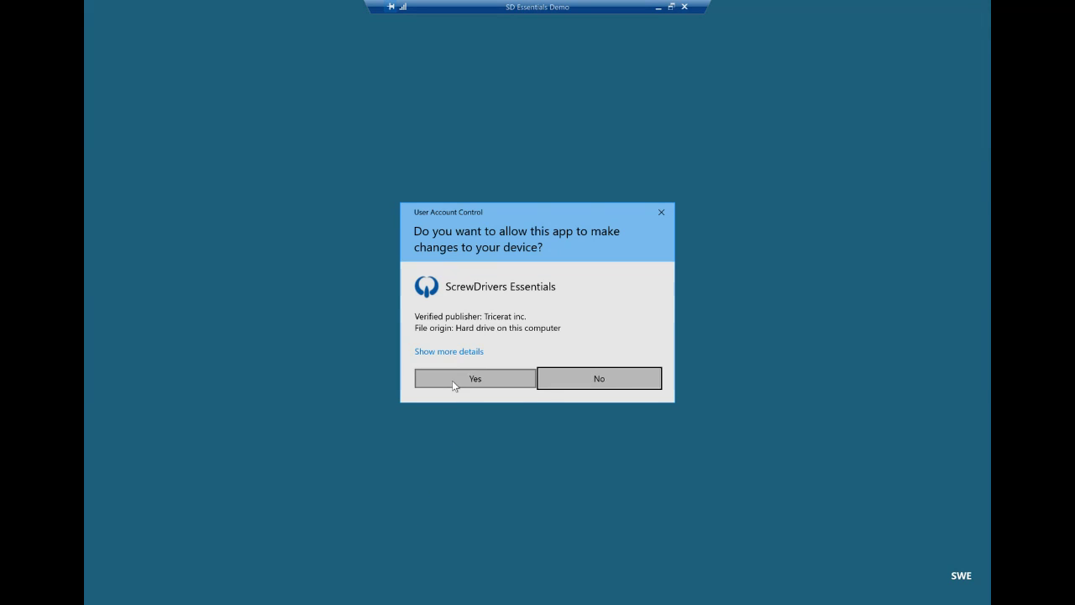
left_click(452, 381)
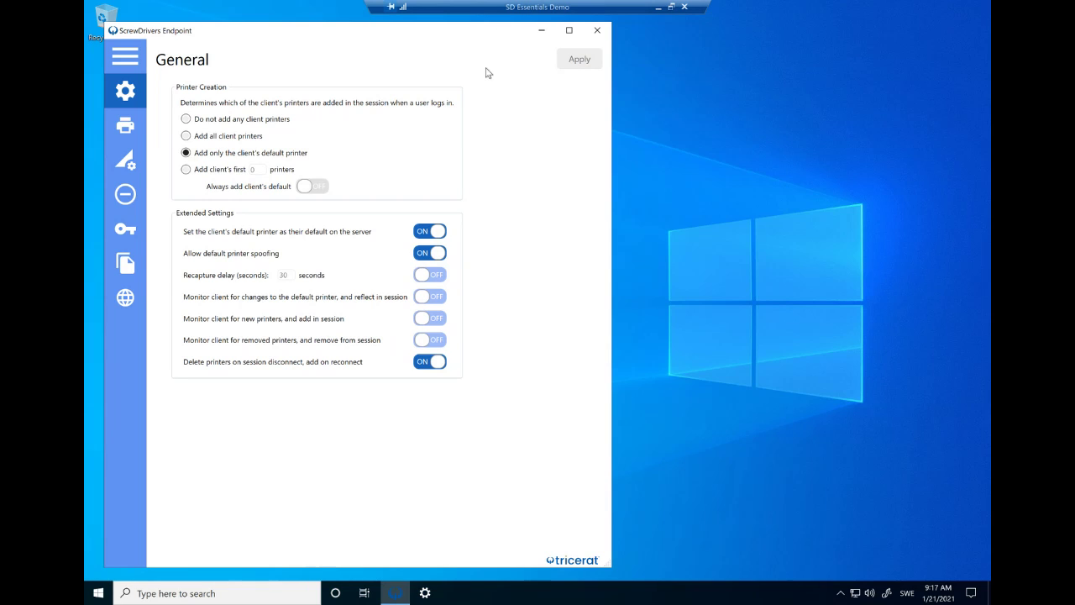
Show Printer Configuration with Naming re-expanded, showing Printer Name (USER:SESSION) selected
left_click(124, 125)
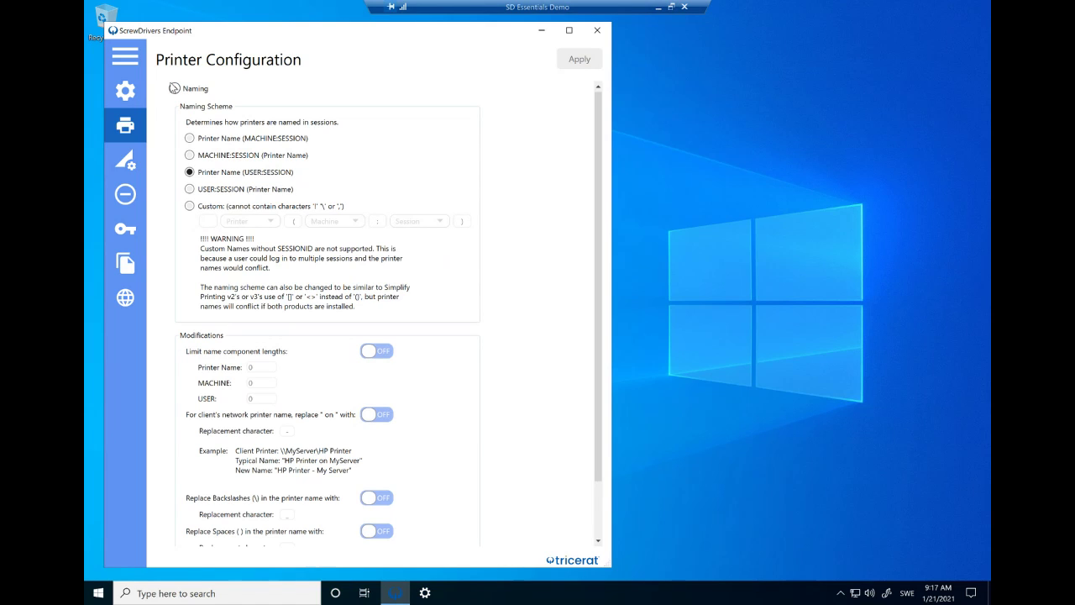
left_click(174, 89)
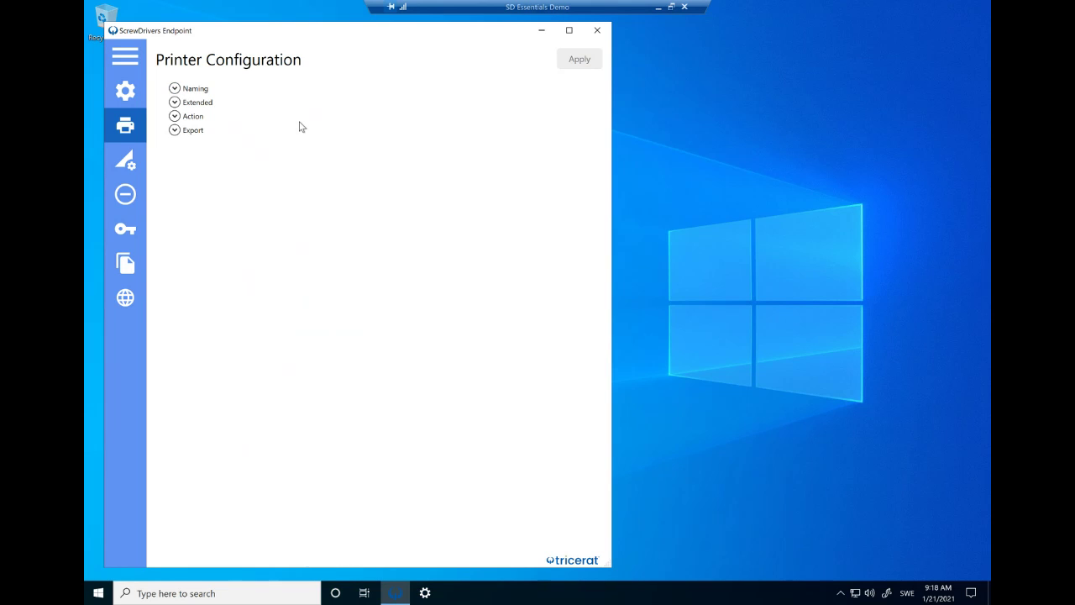
left_click(174, 89)
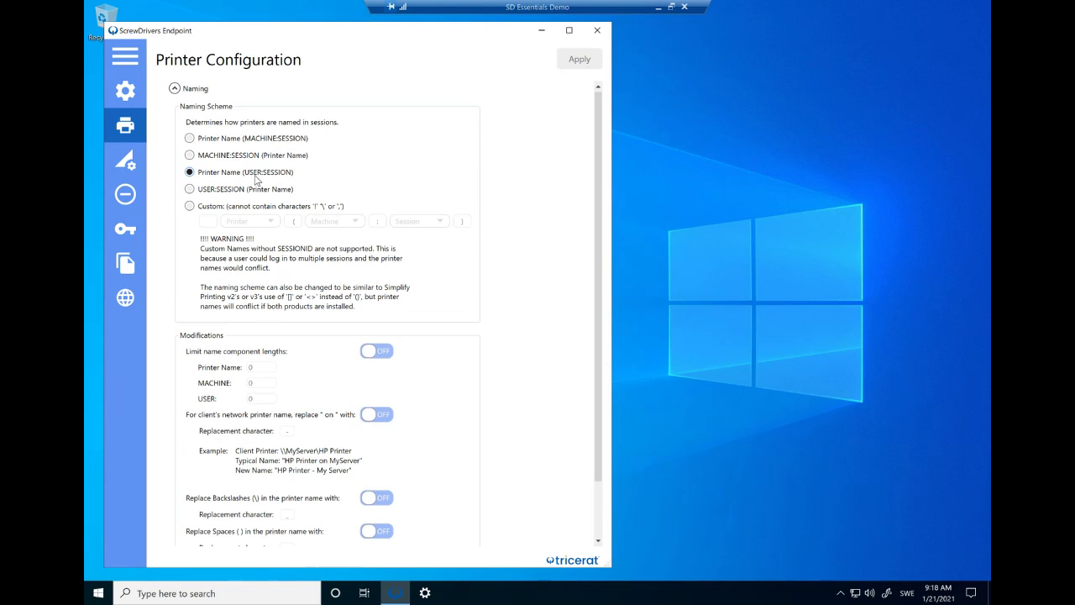
Switch to a Custom naming scheme with the third name part set to N/A
left_click(210, 207)
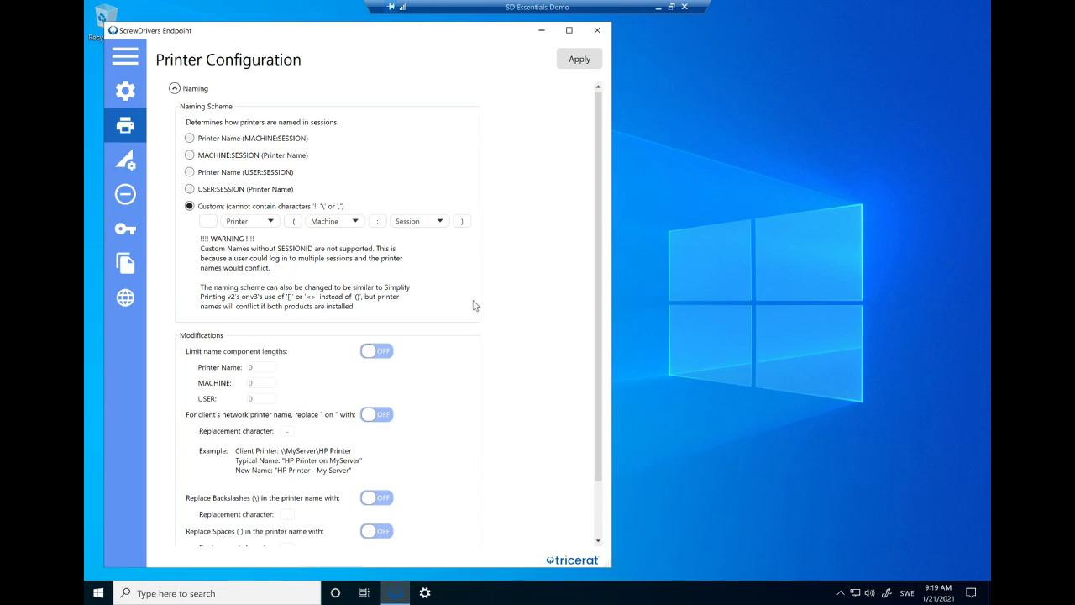
left_click(429, 226)
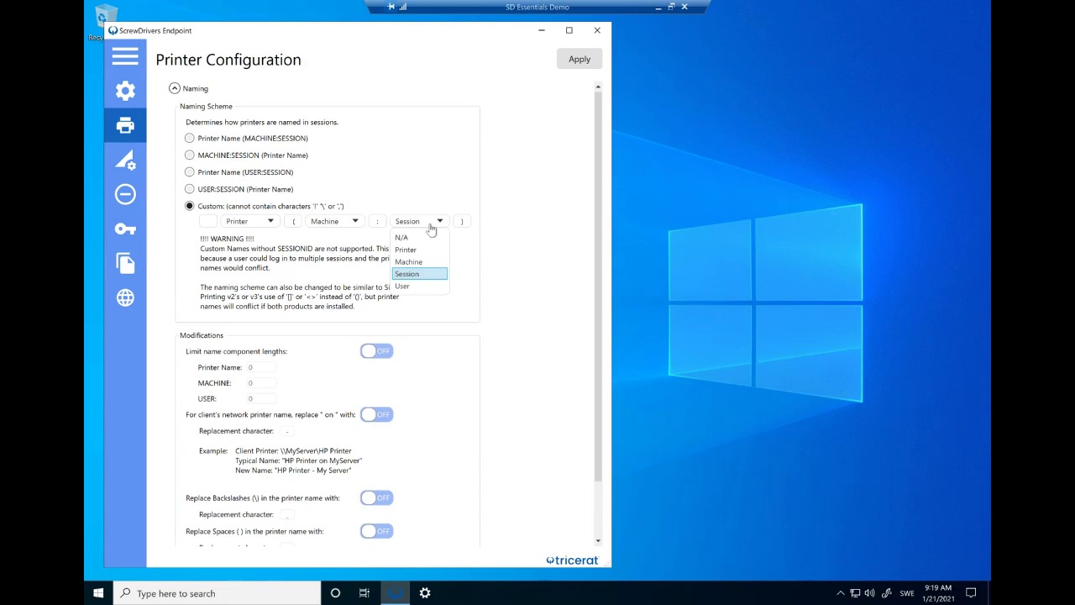
left_click(422, 237)
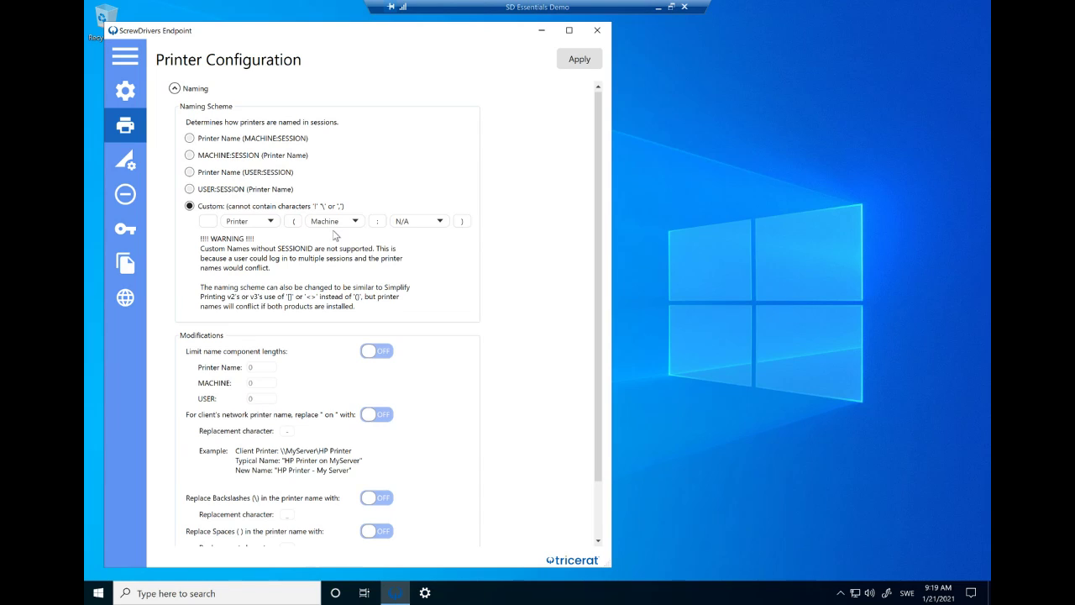
Edit the name separators to form Printer ( Machine - N/A ) and review the Modifications options
left_click(379, 222)
left_click(405, 250)
left_click(377, 221)
scroll(443, 295, "down", 2)
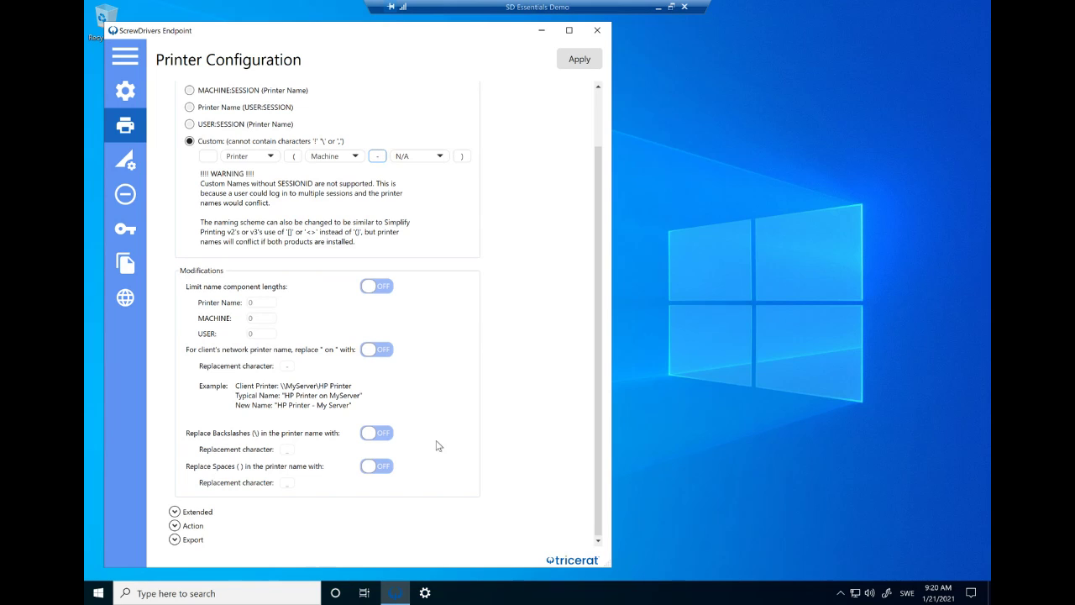
scroll(437, 446, "up", 2)
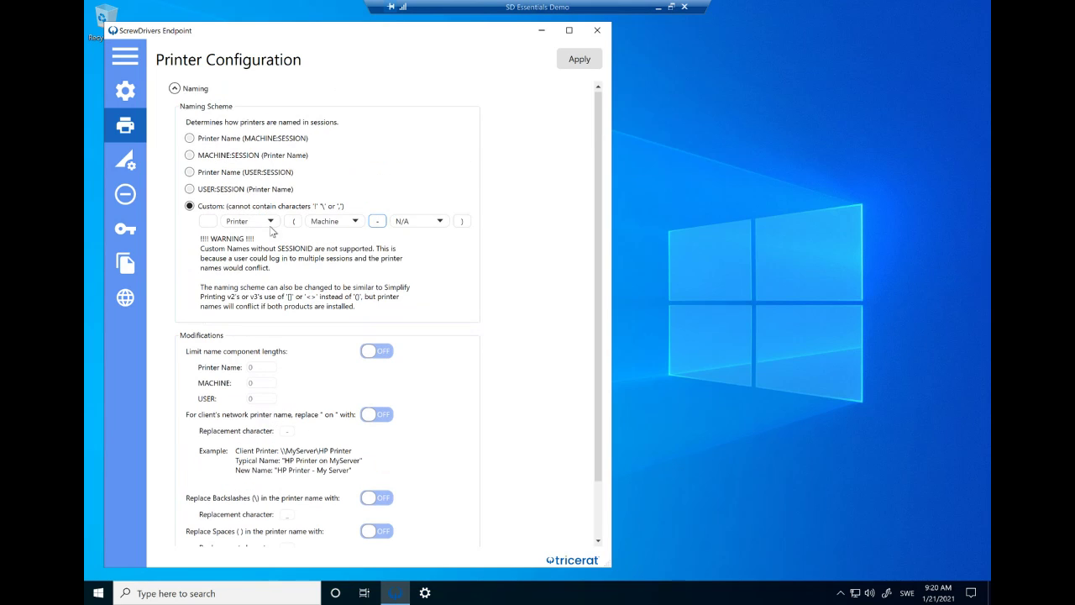
Collapse Naming and expand the Extended section, where extended options are enabled but all job options off
left_click(174, 89)
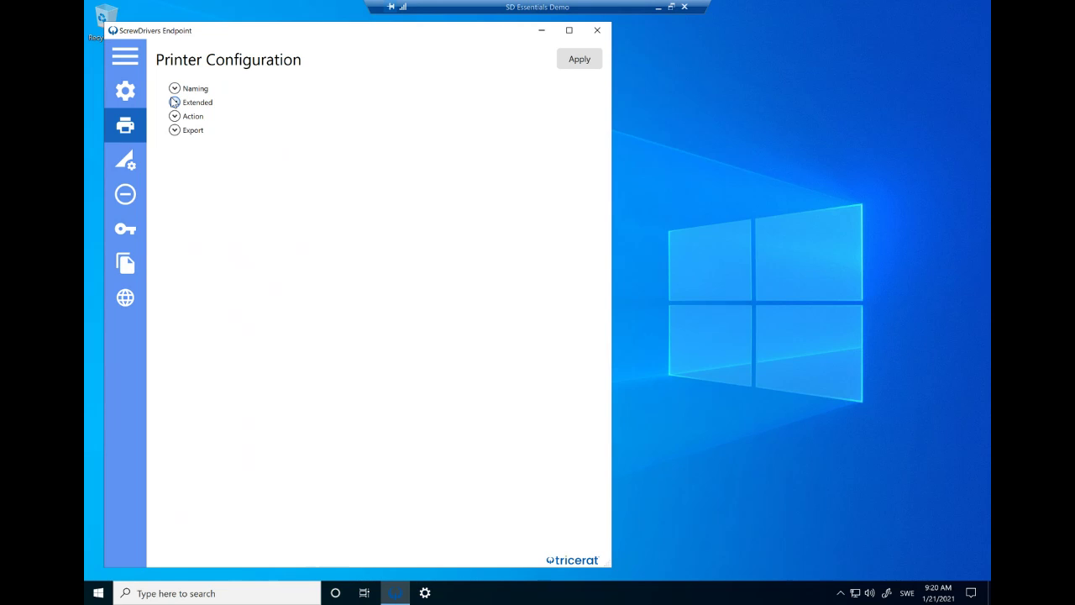
left_click(184, 98)
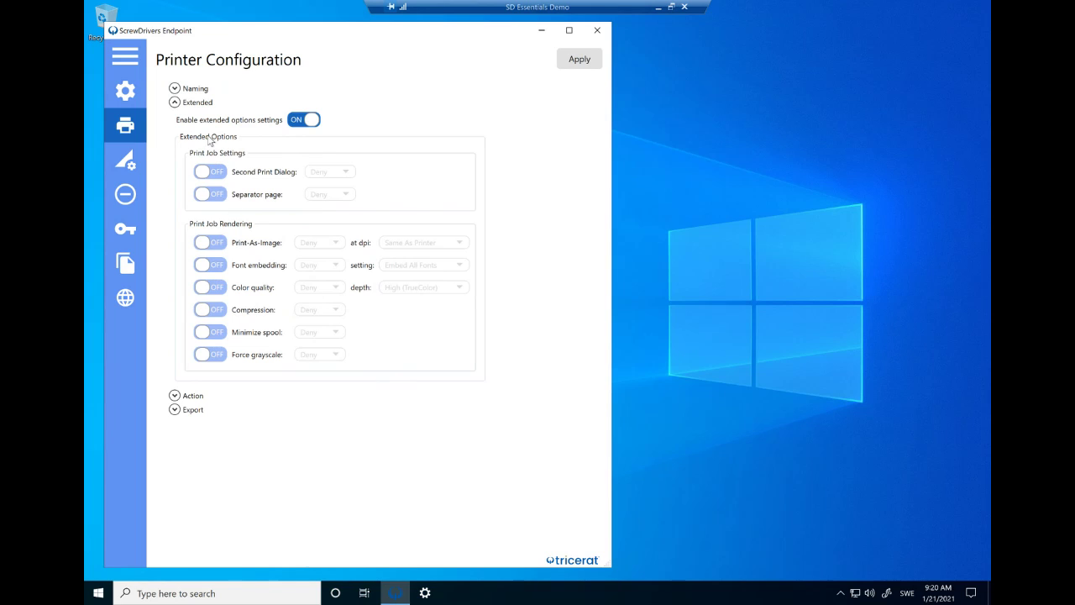
Collapse Extended, review the Action settings for launching processes and opening exports, then collapse Action
left_click(176, 102)
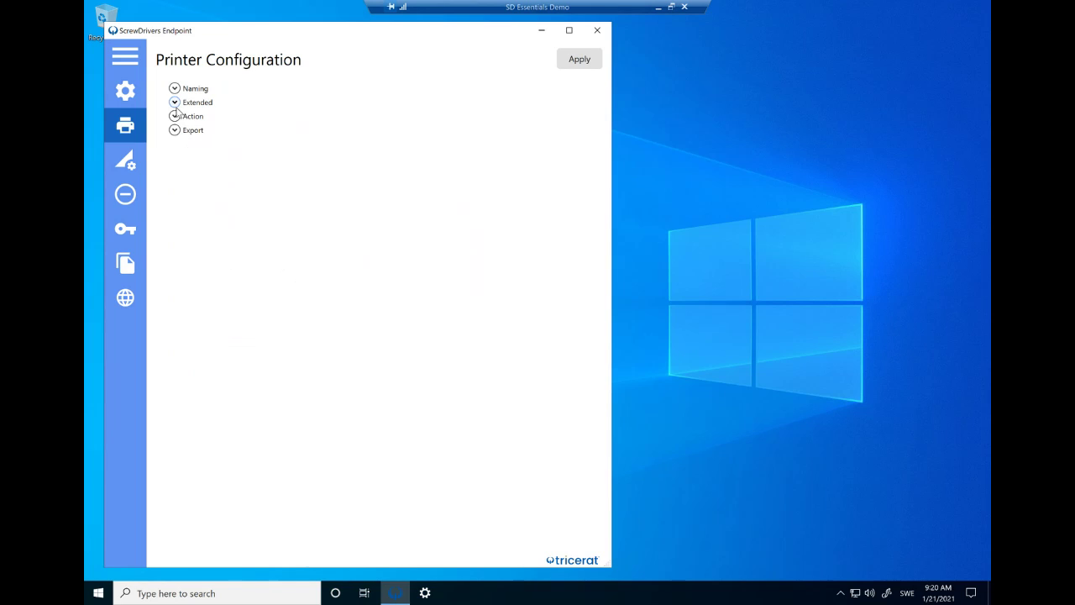
left_click(175, 116)
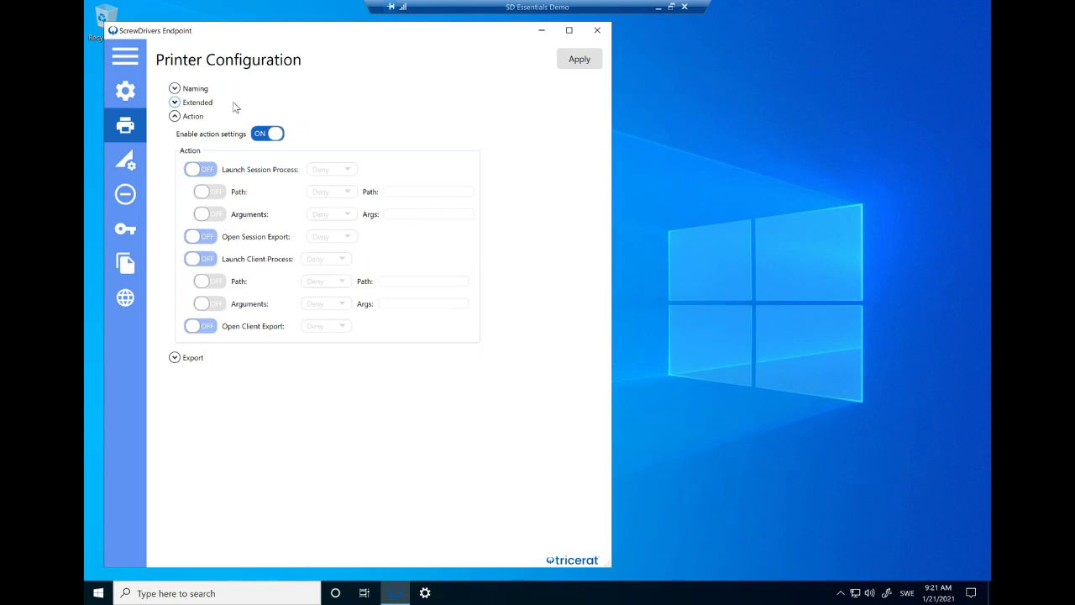
left_click(174, 117)
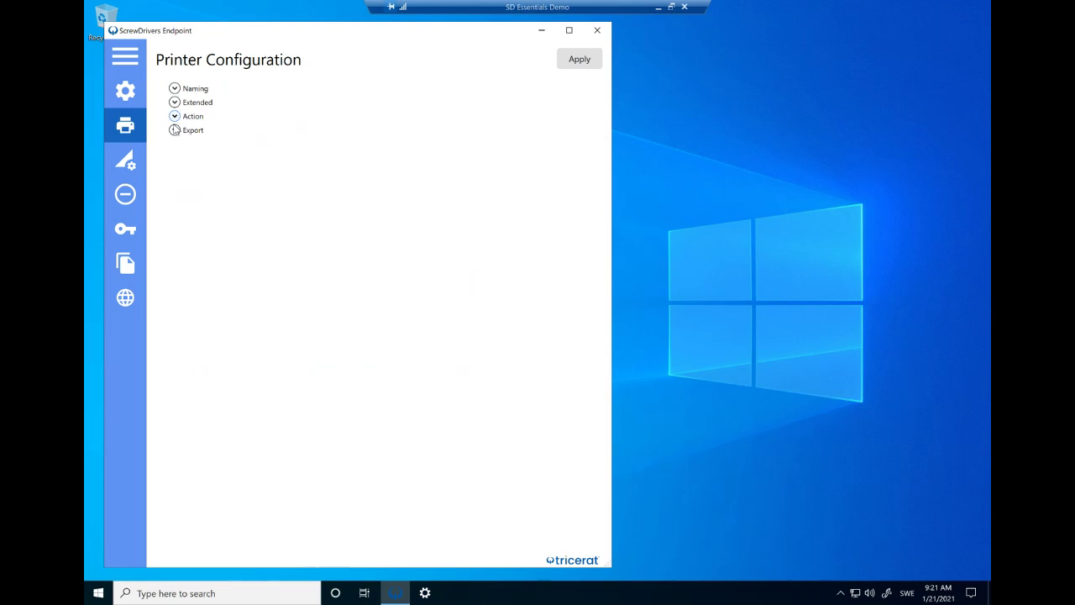
Review the Export settings, collapse the section, and apply the printer configuration
left_click(174, 130)
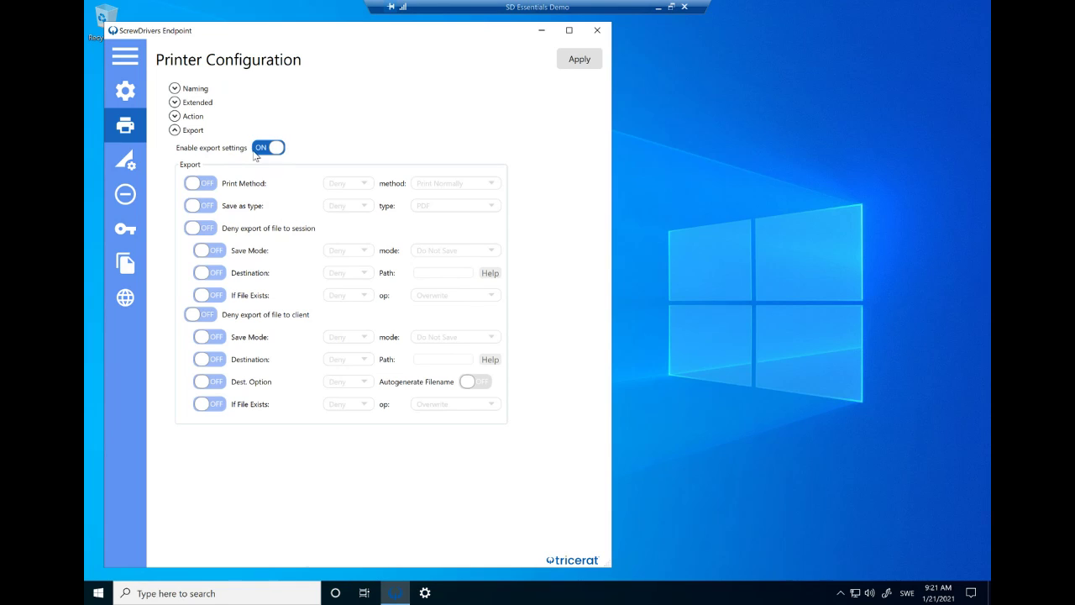
left_click(175, 131)
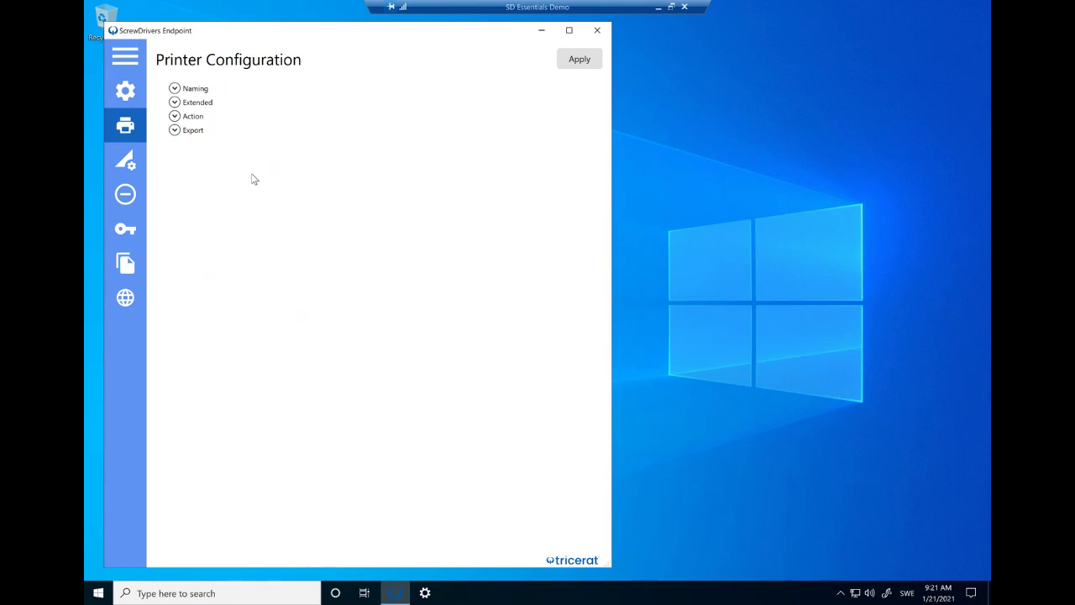
left_click(582, 65)
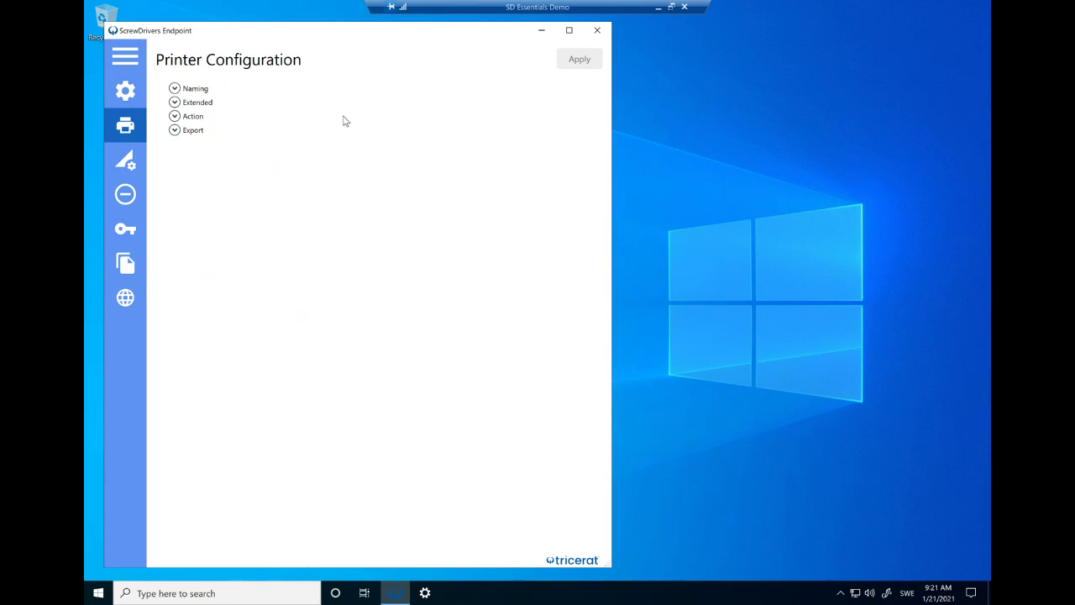
Re-expand Naming, then visit the Advanced spool page and the printer Denial page
left_click(174, 88)
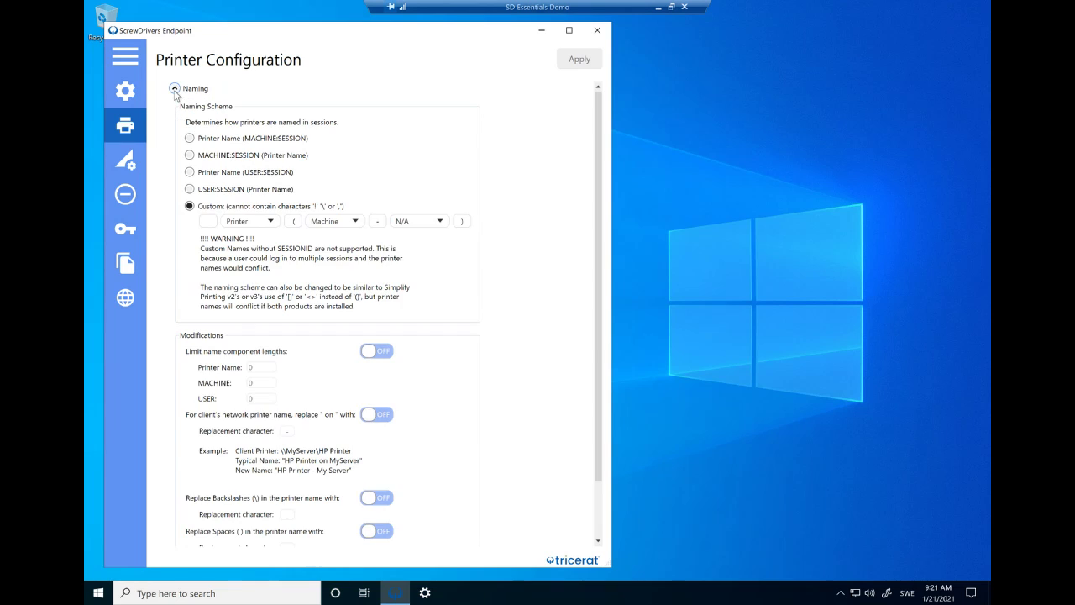
left_click(120, 164)
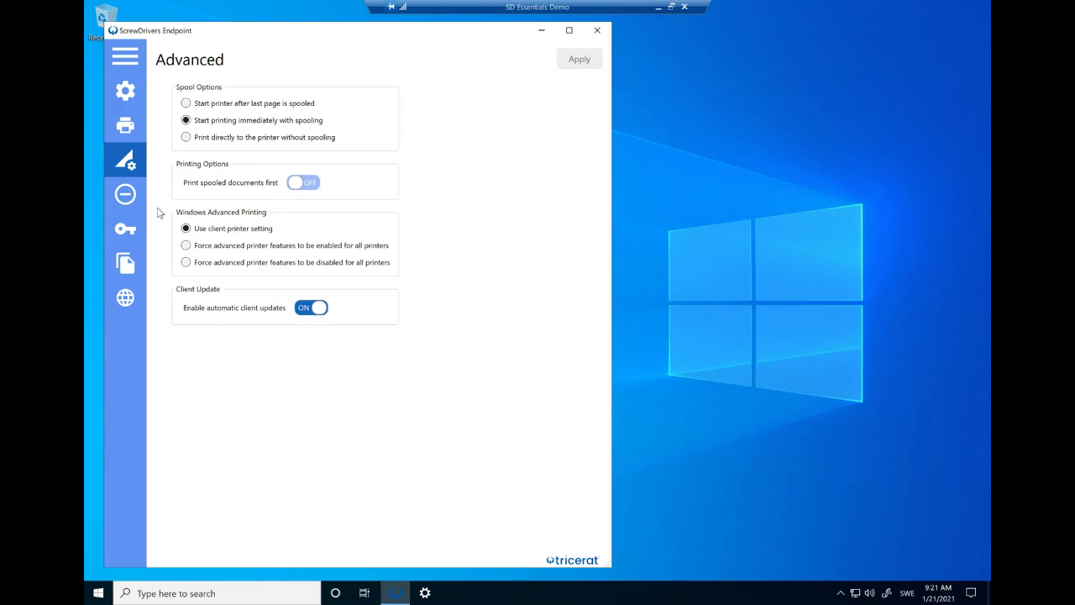
left_click(126, 196)
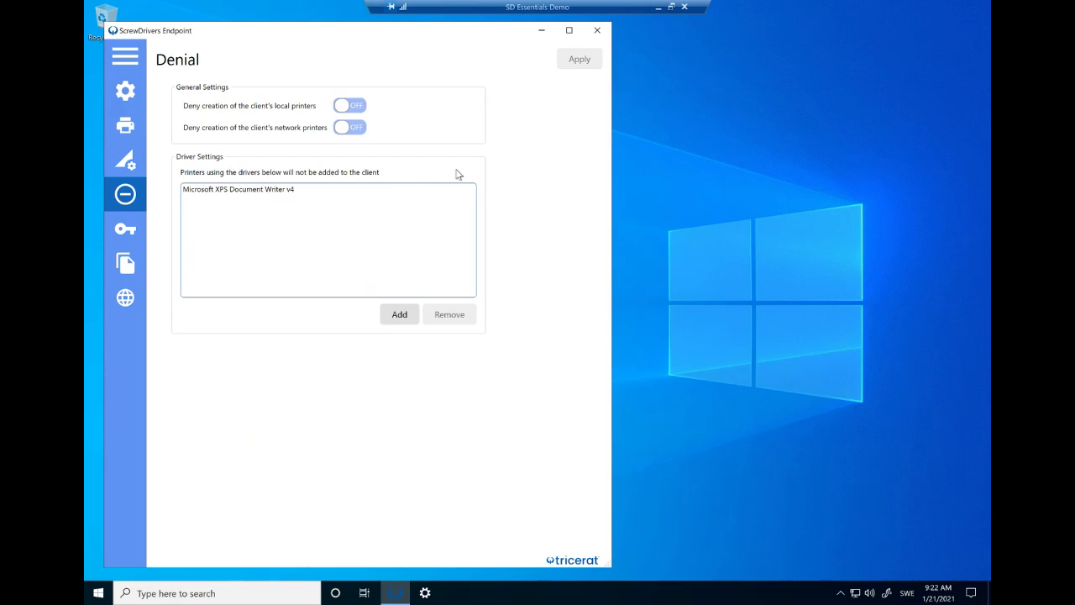
Select the denied Microsoft XPS Document Writer v4 driver, then view Licensing Configuration (Network - Single Server, port 6200)
left_click(347, 191)
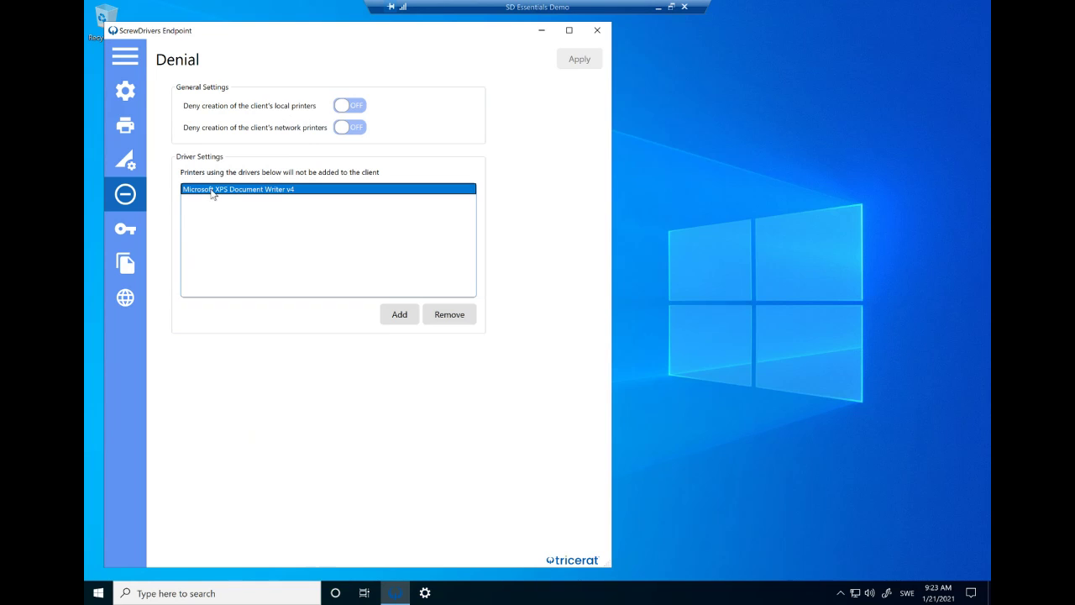
left_click(126, 232)
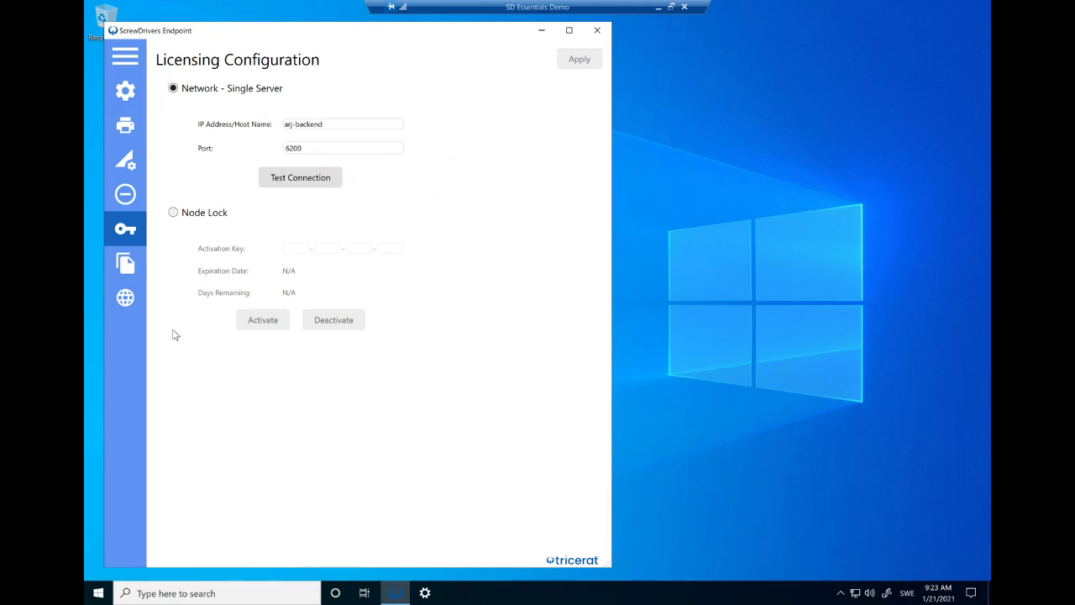
Show the Logging page with logging off and Print Wrapper at level 2
left_click(126, 263)
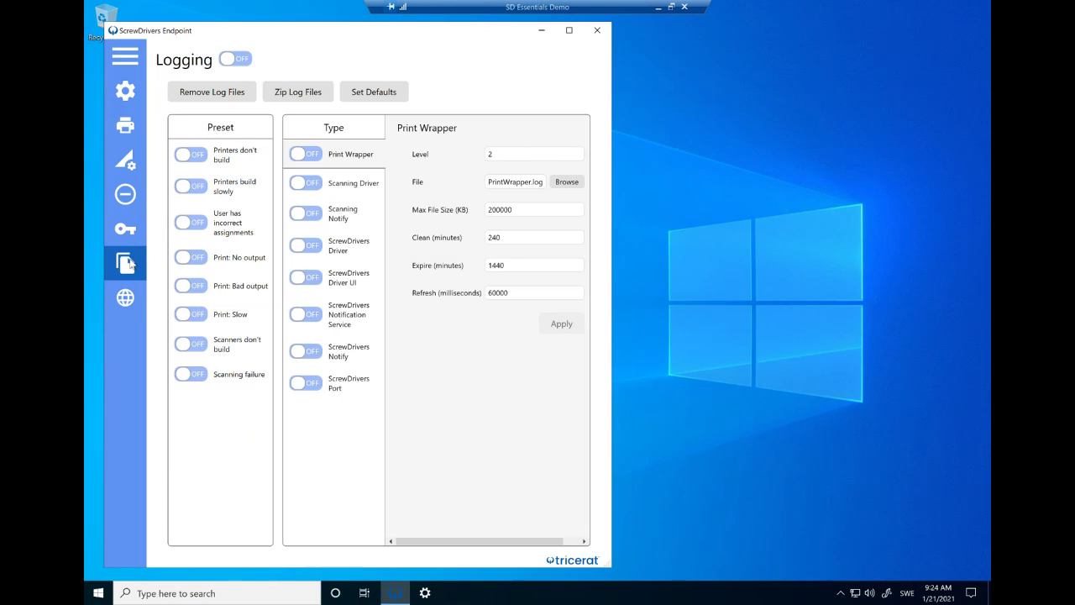
Check About, set printer creation to Add all client printers, apply, and close ScrewDrivers Endpoint
left_click(124, 301)
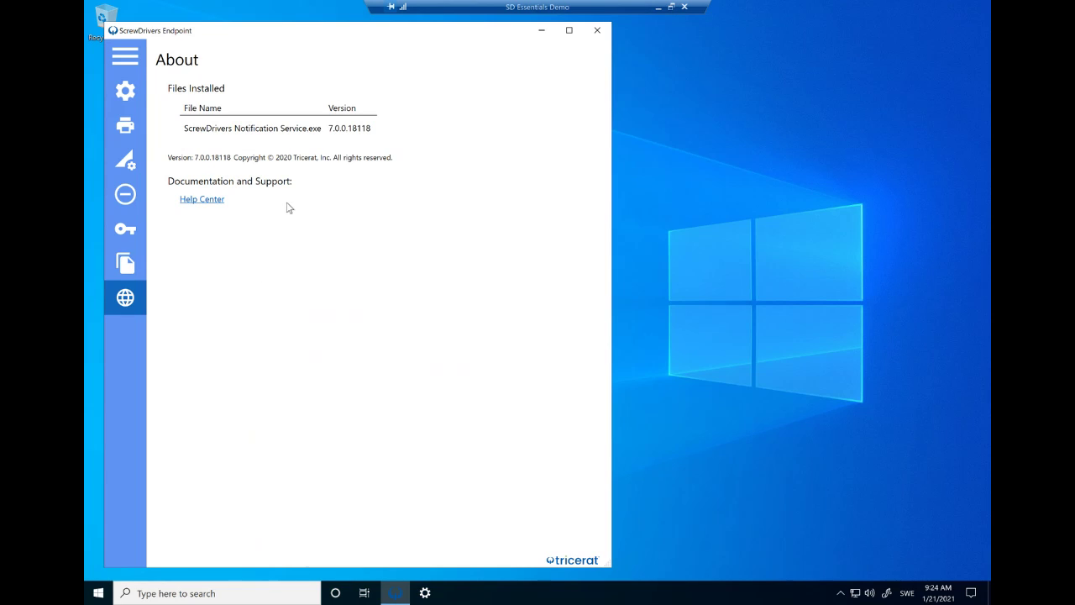
left_click(126, 93)
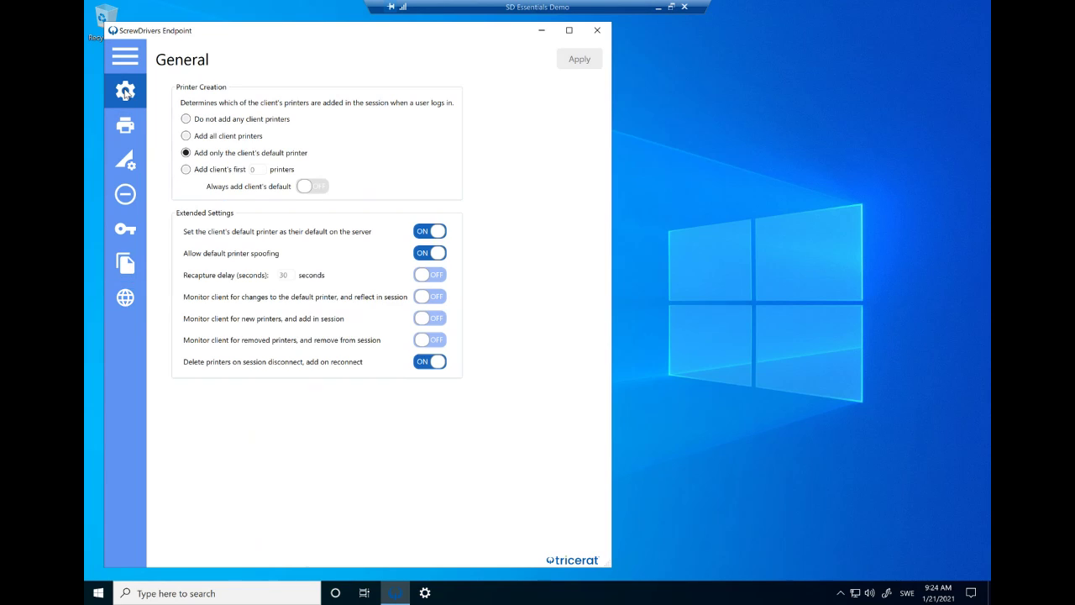
left_click(240, 138)
left_click(577, 68)
left_click(597, 33)
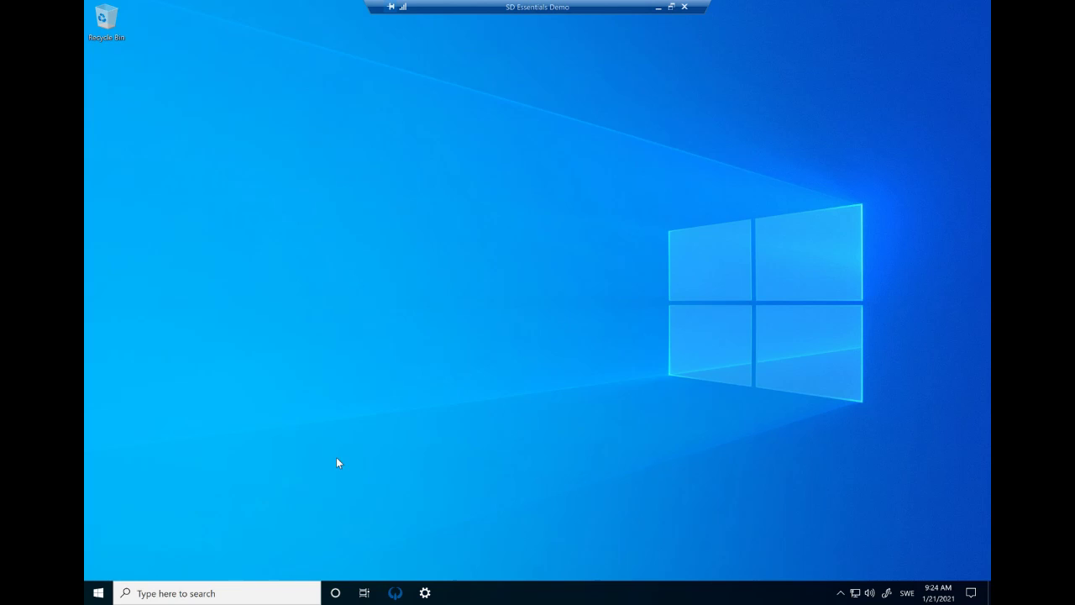
Search 'pr' to reach Printers & scanners and select the HP06A9BF printer
left_click(267, 591)
type("pr")
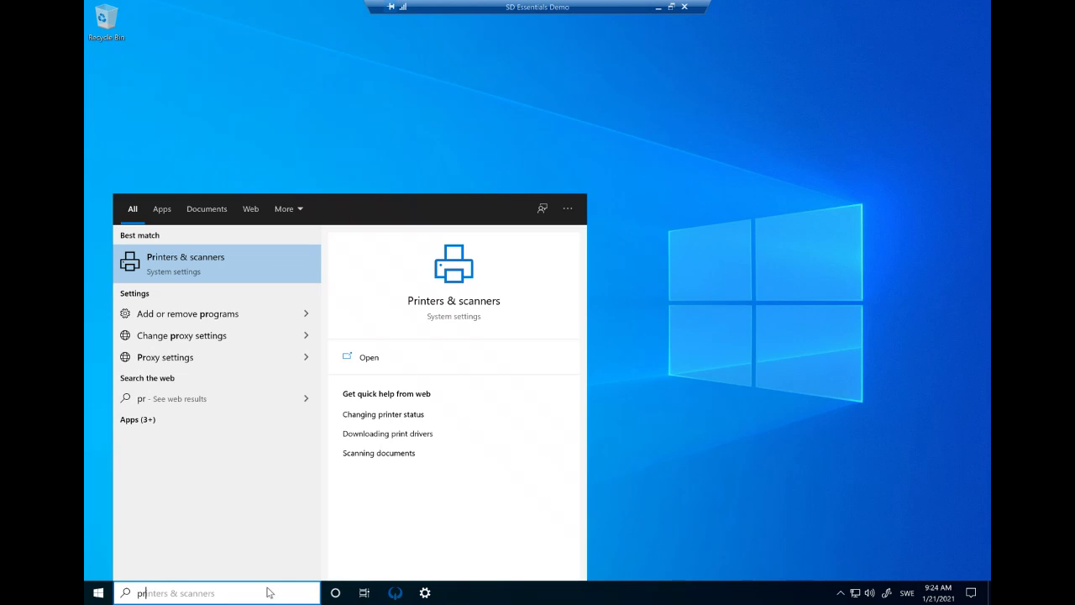
left_click(226, 269)
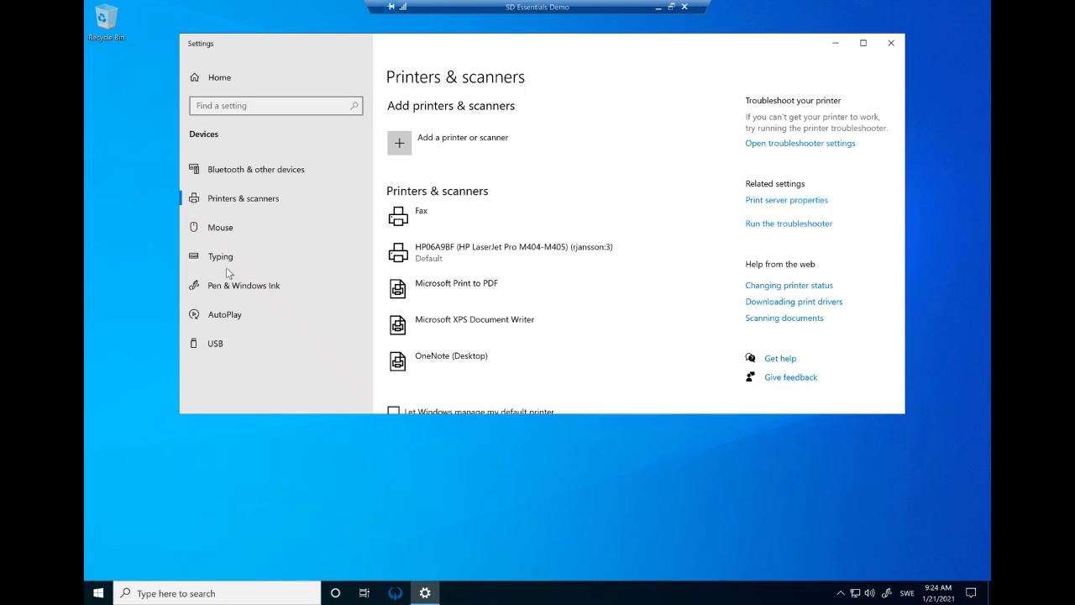
left_click(453, 255)
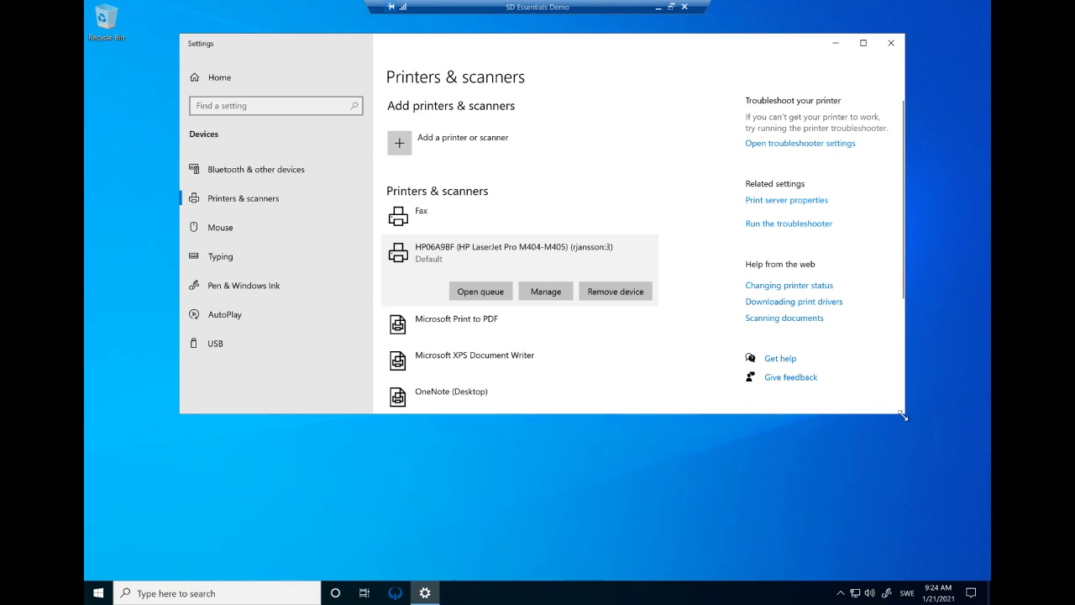
left_click_drag(903, 415, 920, 543)
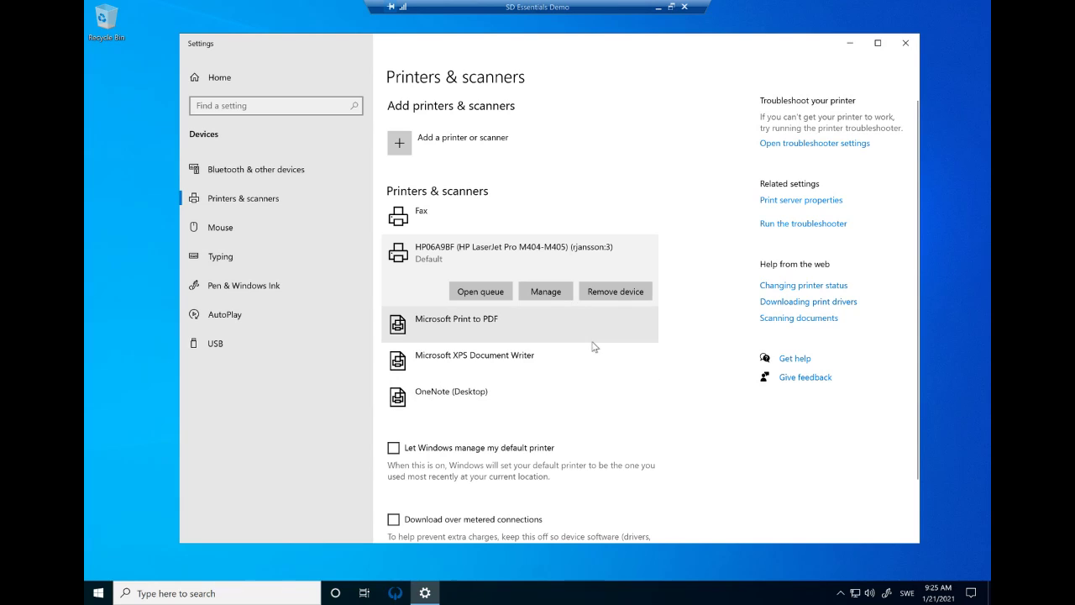
Open the HP06A9BF queue, check its Advanced properties, cancel, and close the queue
left_click(482, 288)
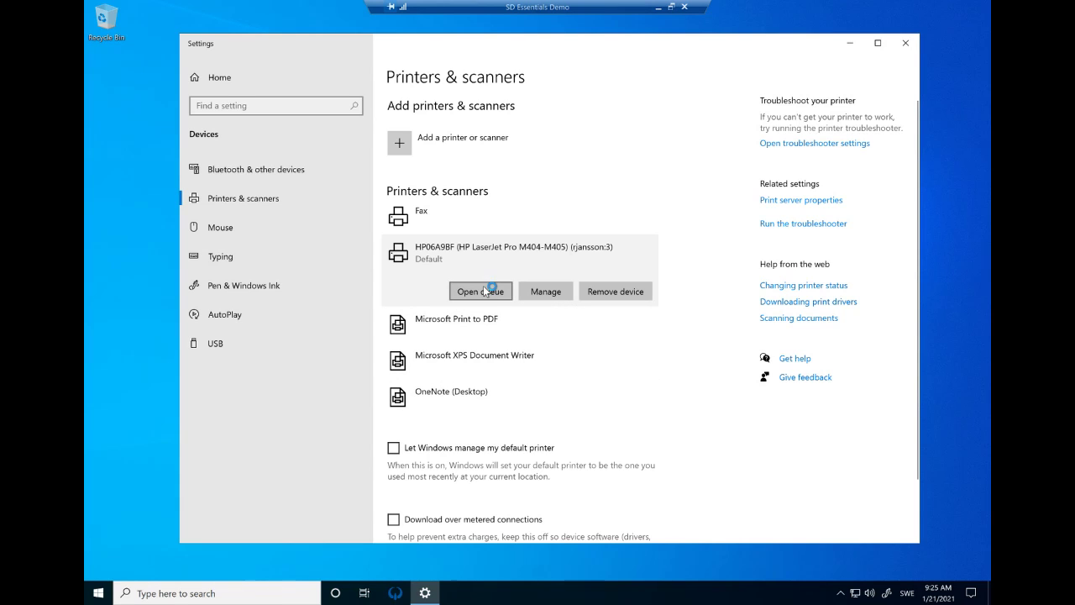
left_click(115, 54)
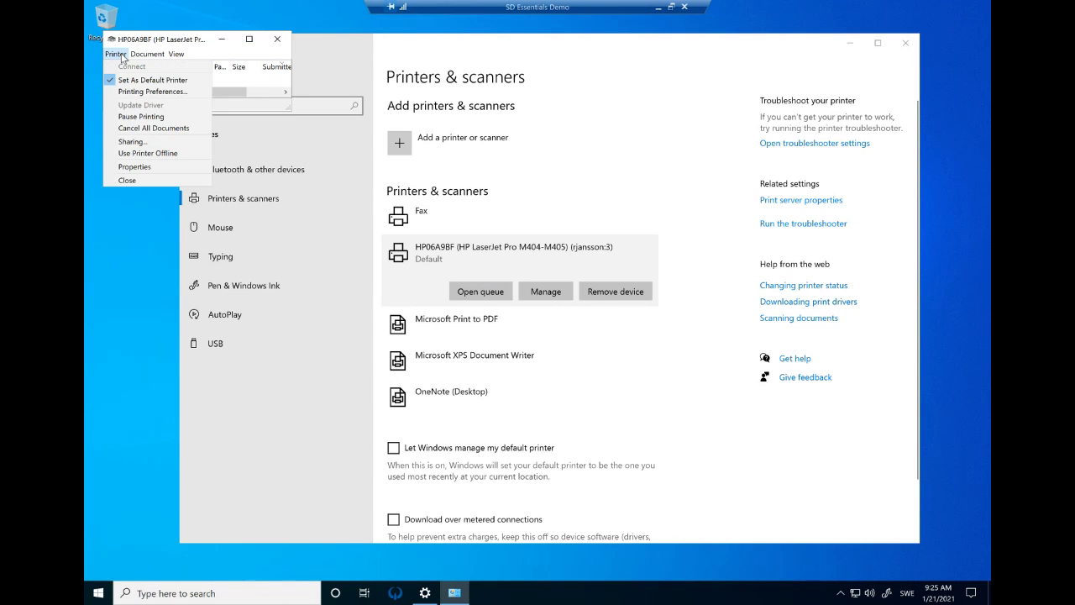
left_click(148, 165)
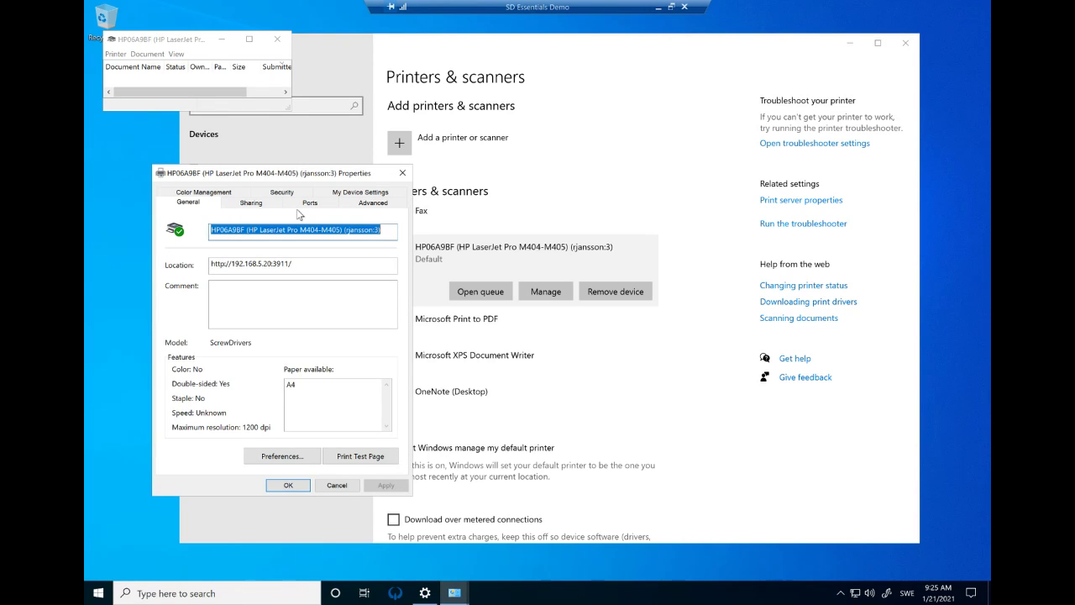
left_click(356, 204)
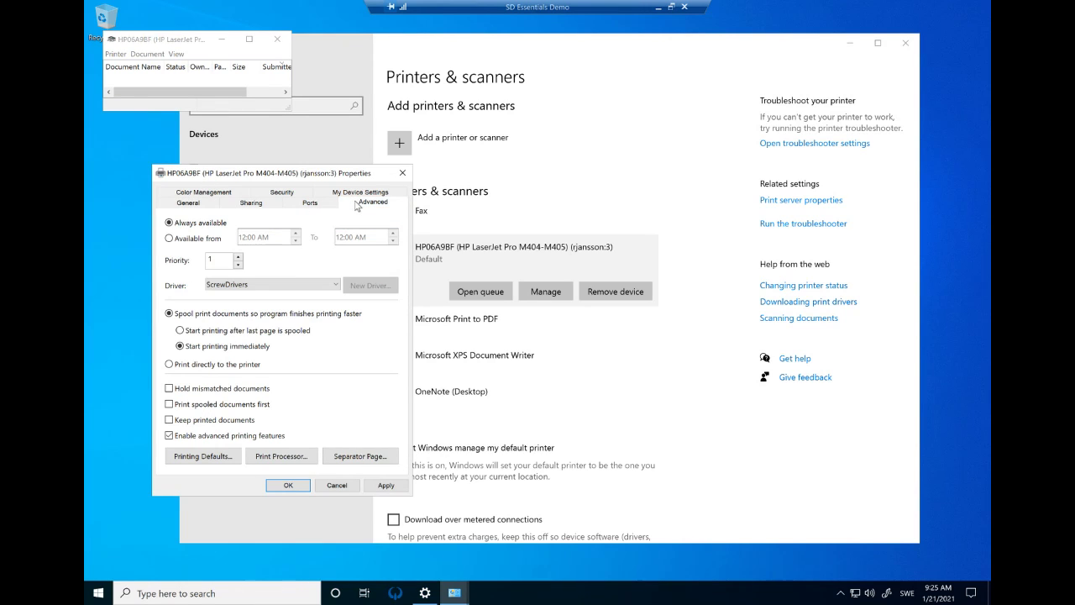
left_click(346, 485)
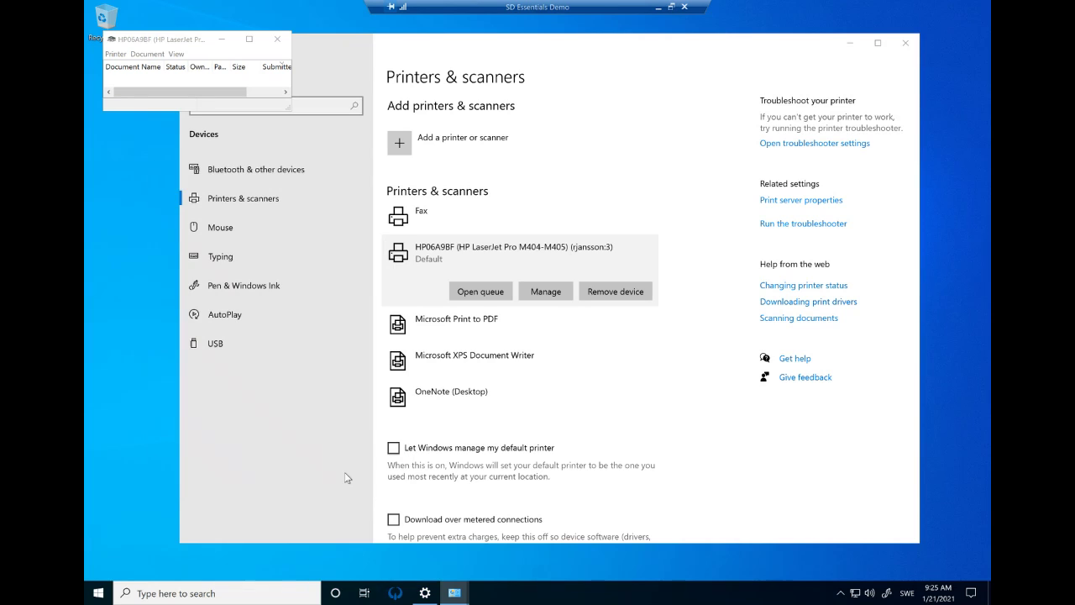
left_click(283, 45)
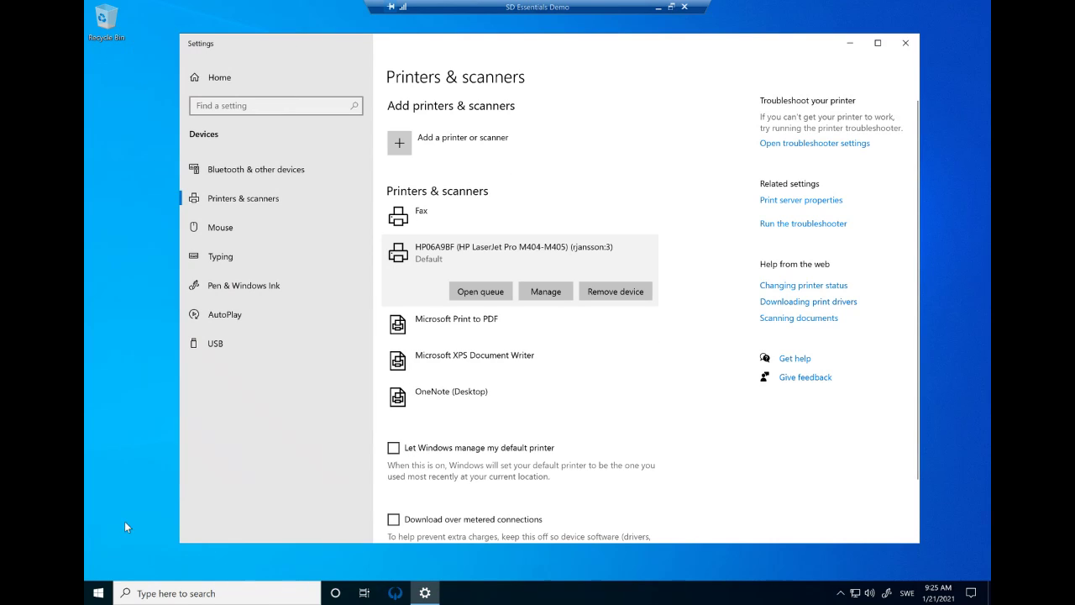
Sign out from the Start button's right-click menu and confirm the disconnect notice
right_click(98, 594)
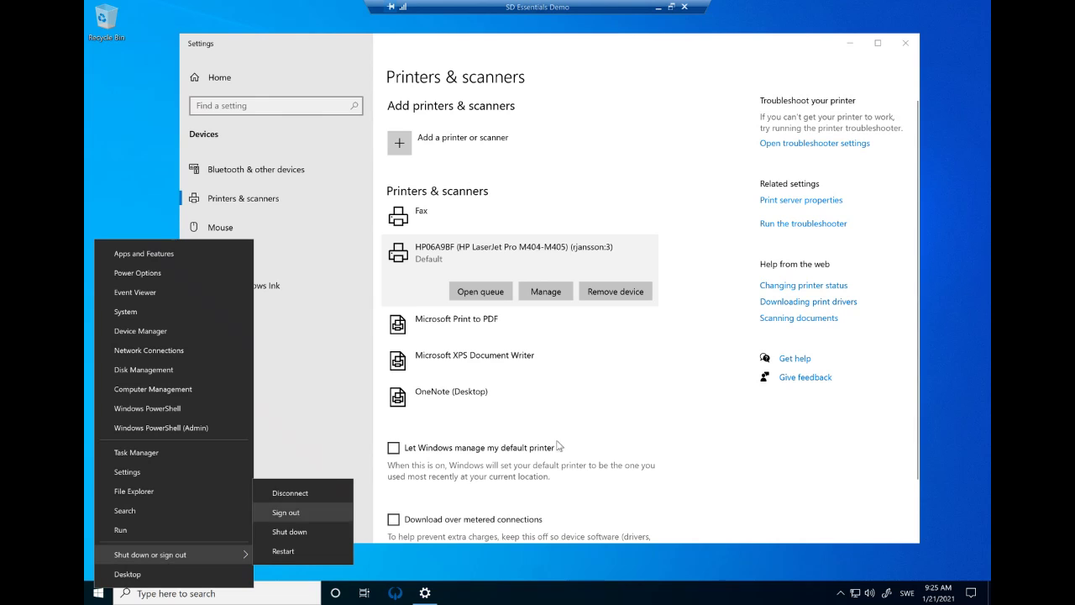
left_click(588, 282)
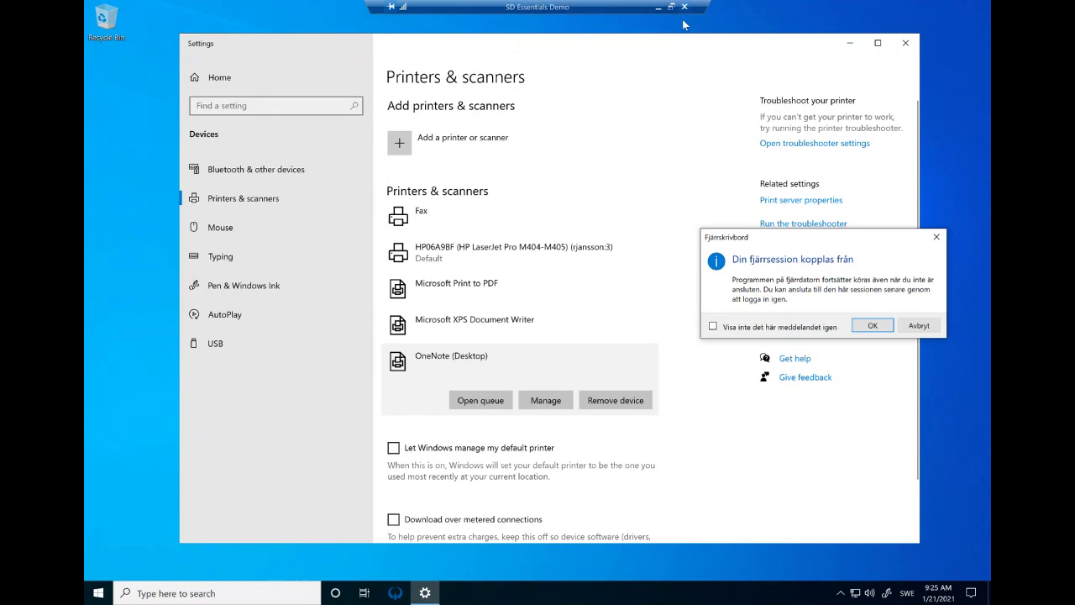
left_click(872, 326)
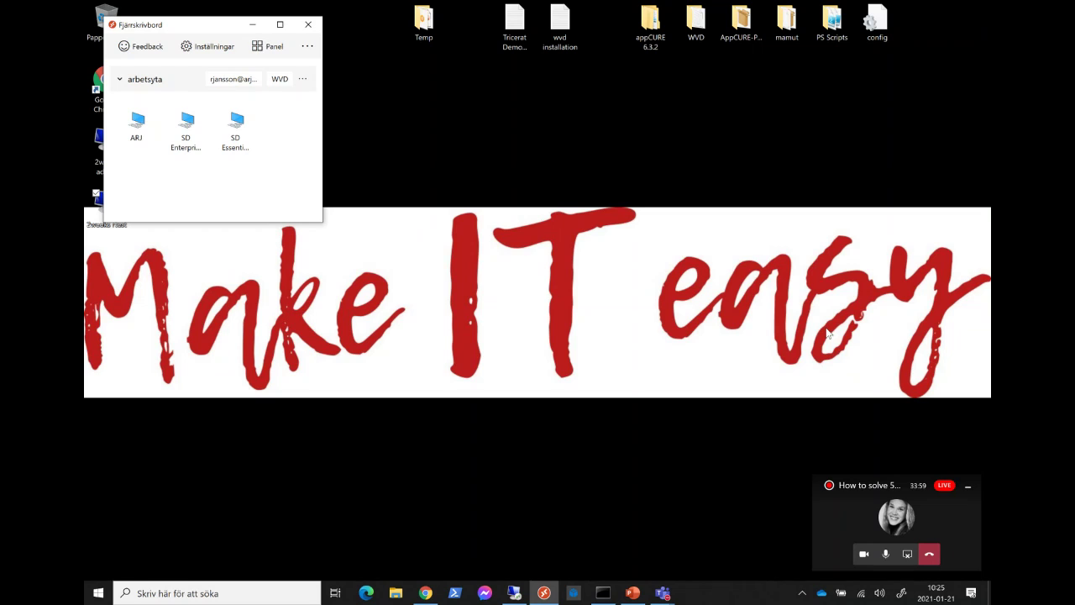
Search 'scre' on the local machine and launch ScrewDrivers Endpoint Client
left_click(233, 589)
type("scre")
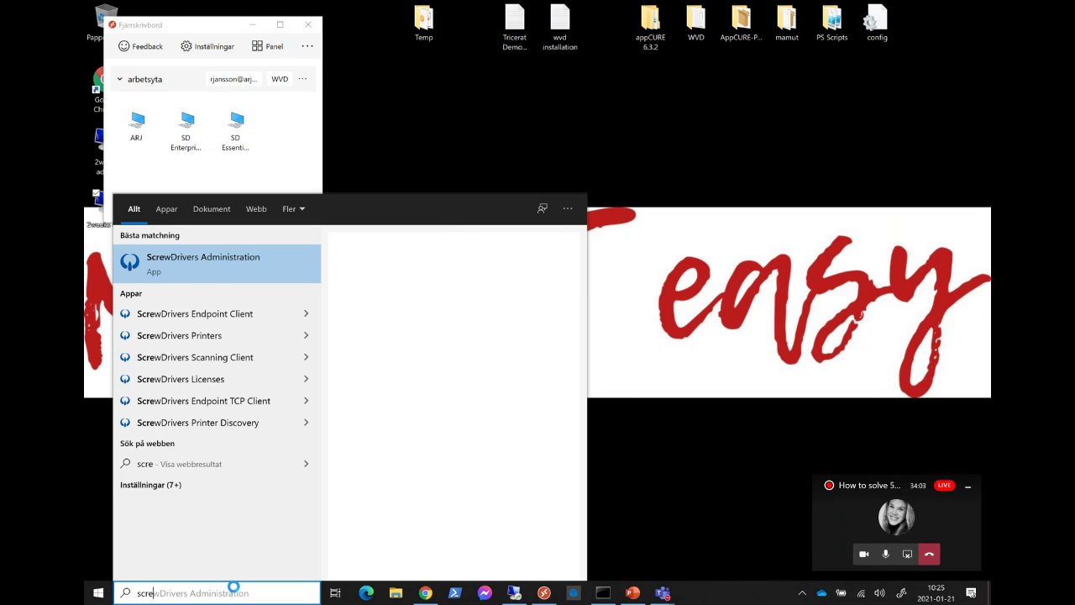
left_click(208, 309)
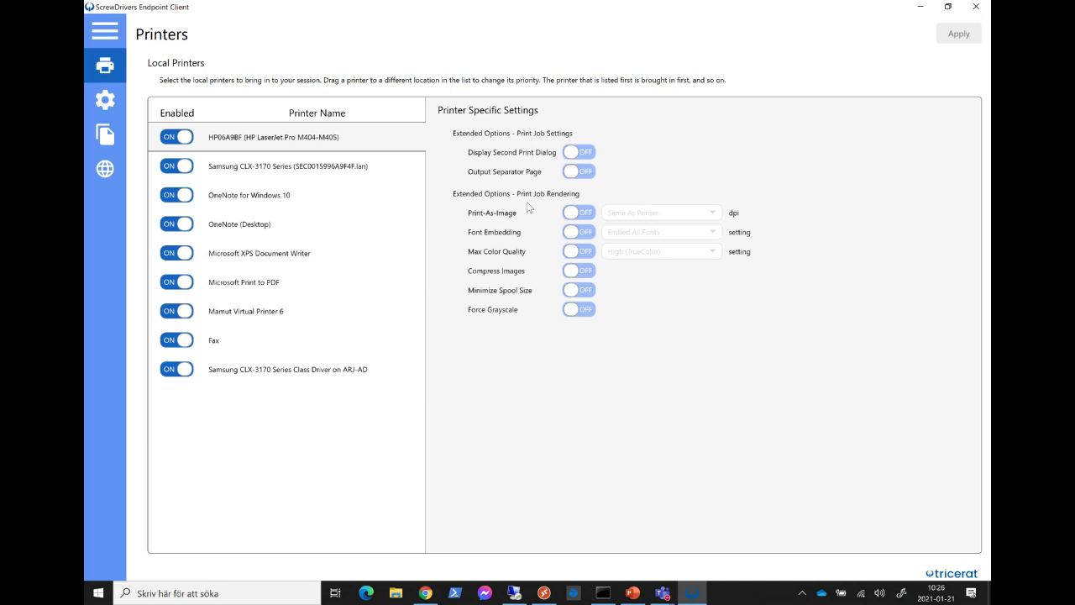
Toggle Display Second Print Dialog on and off for HP06A9BF, then go to General Settings
left_click(587, 154)
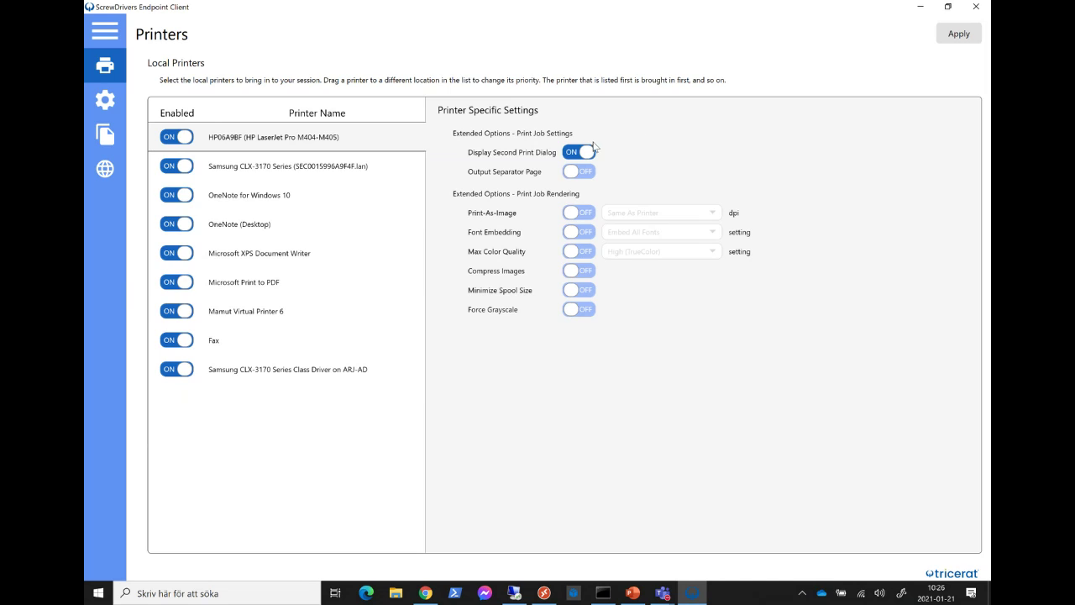
left_click(585, 150)
left_click(106, 100)
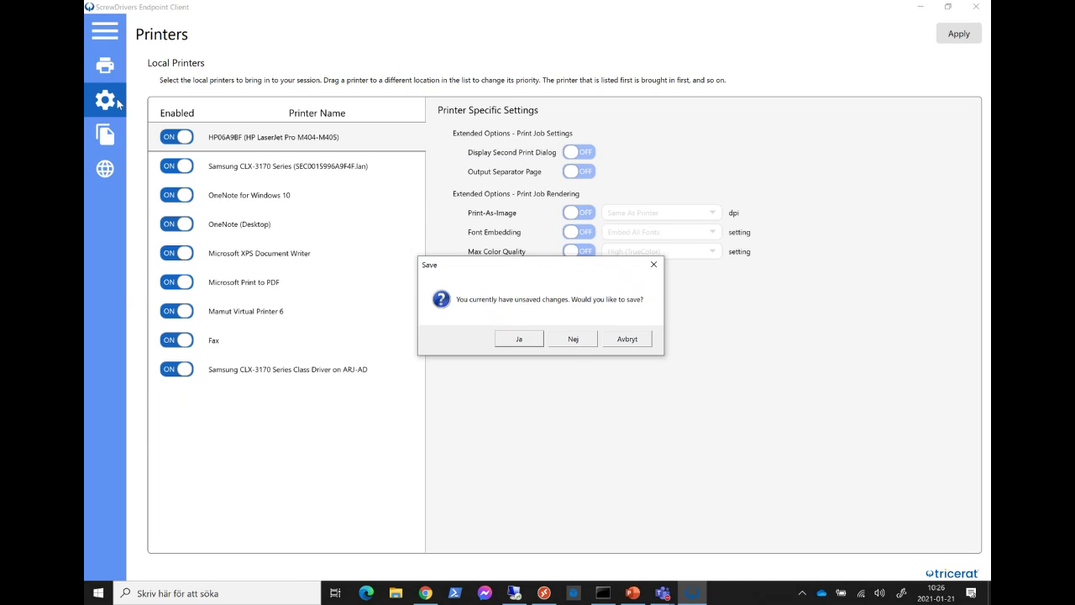
Answer 'Nej' to saving, view General Settings and Logging, then close the client
left_click(573, 339)
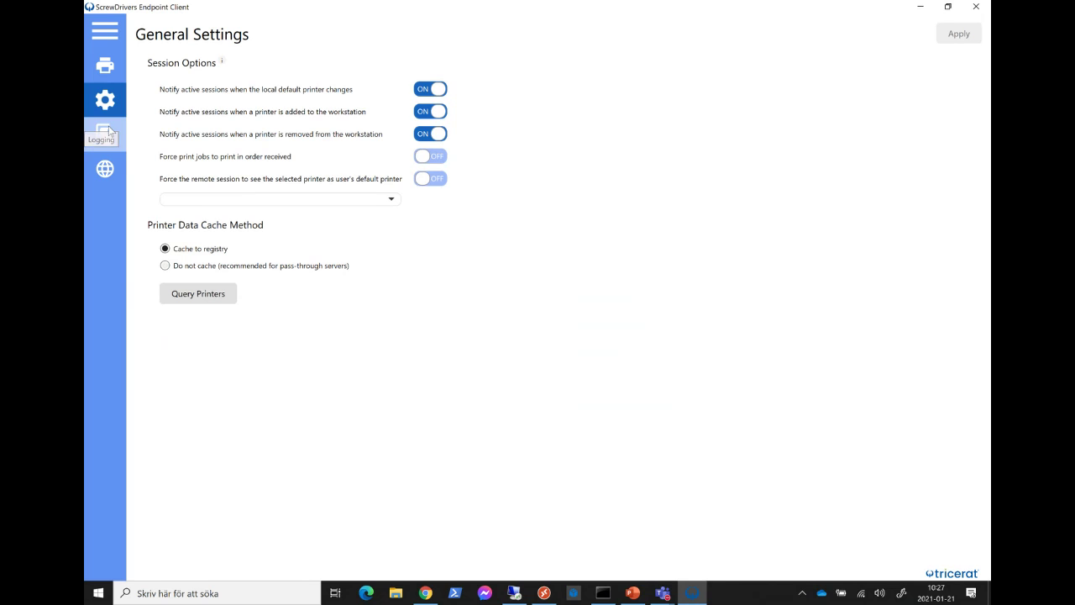
left_click(109, 132)
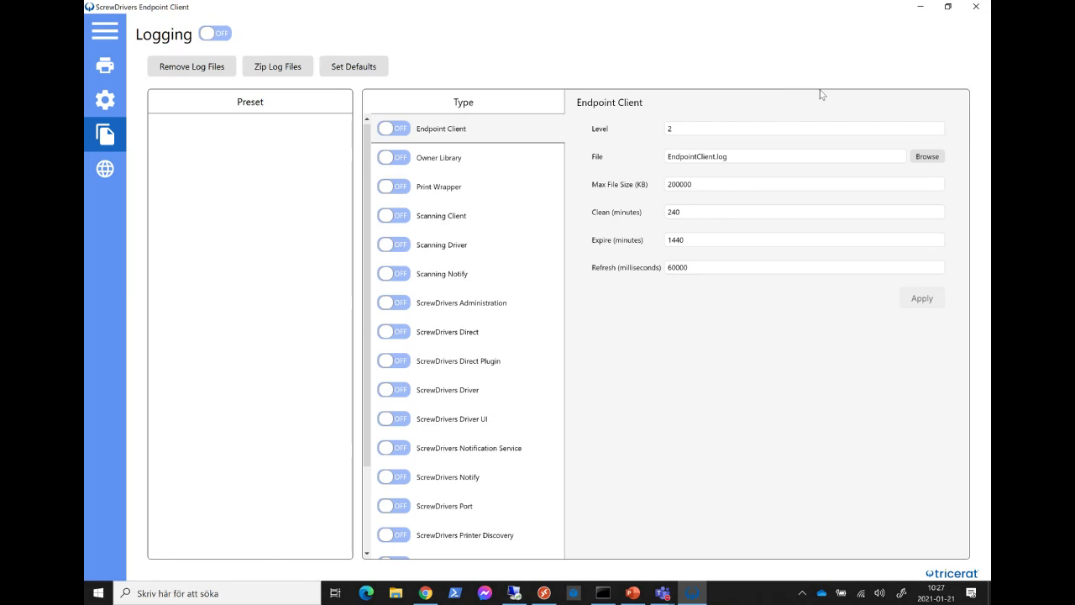
left_click(977, 8)
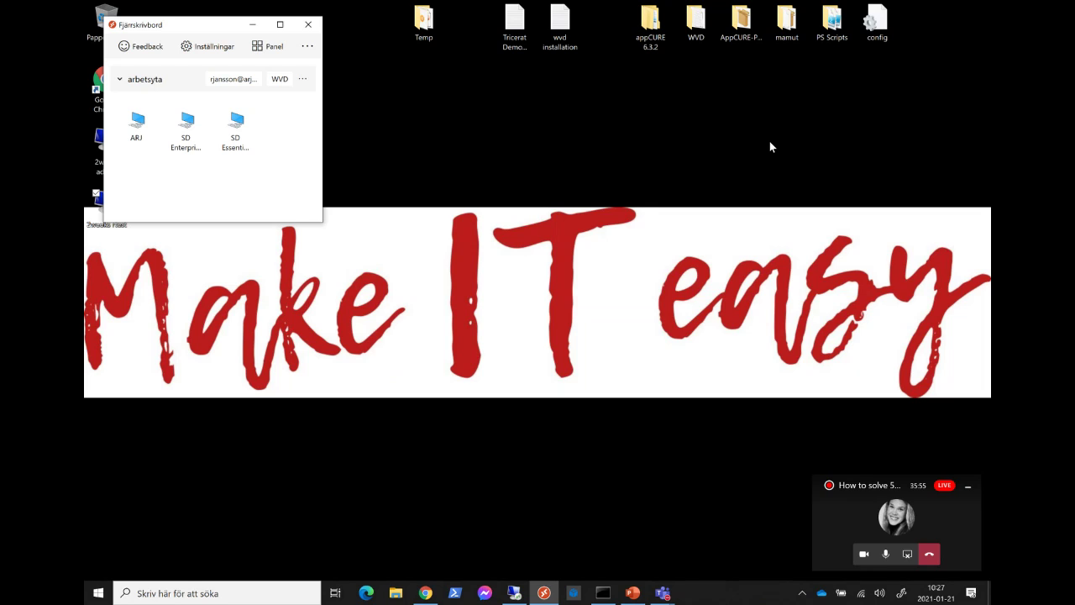
Connect to the SD Essentials workspace in Remote Desktop using the account password
left_click(235, 151)
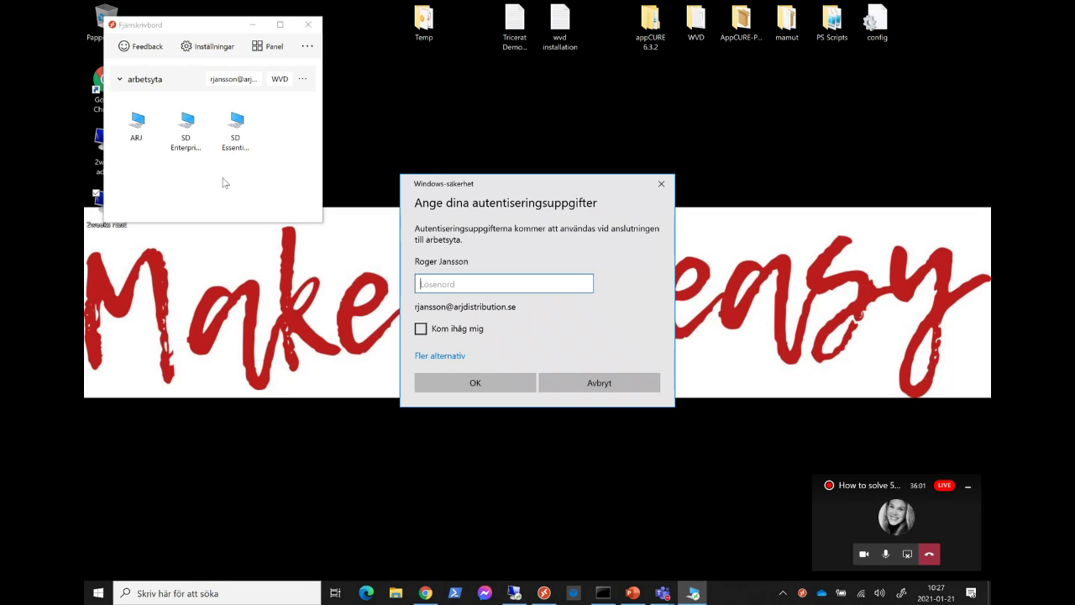
type("*********")
key("Return")
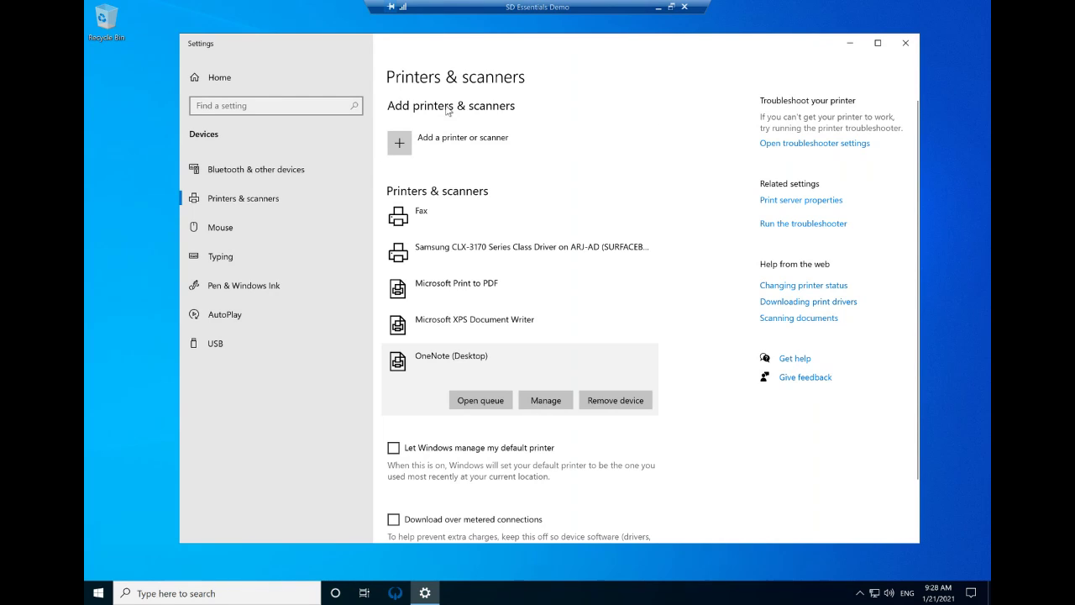
Select the Samsung CLX-3170 Series Class Driver entry to expand its action buttons
left_click(509, 251)
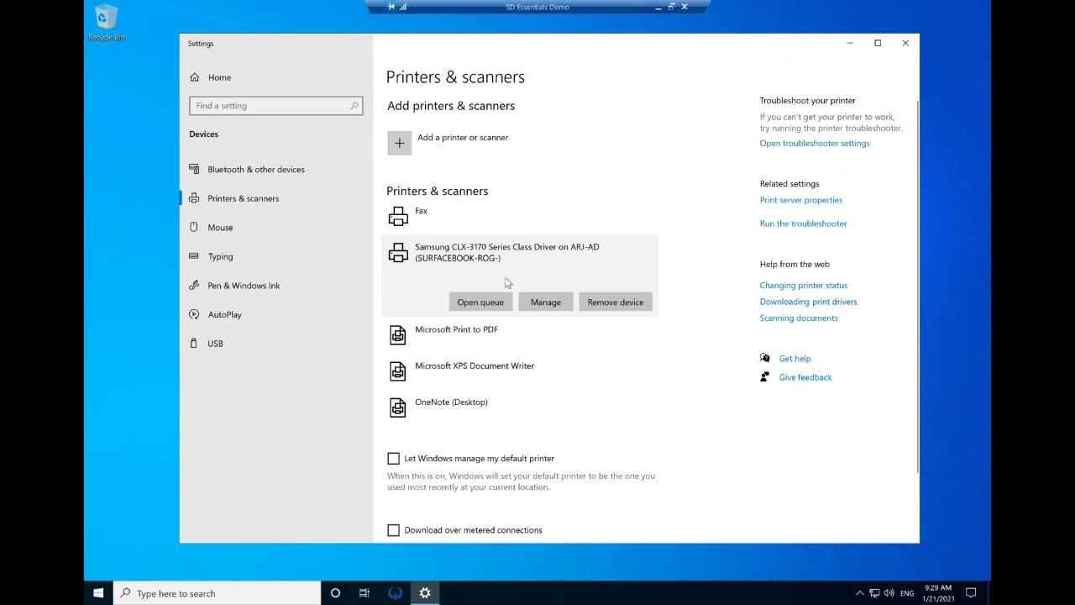
Launch WordPad, type 'tstest' and open the print dialog with Ctrl+P
left_click(210, 593)
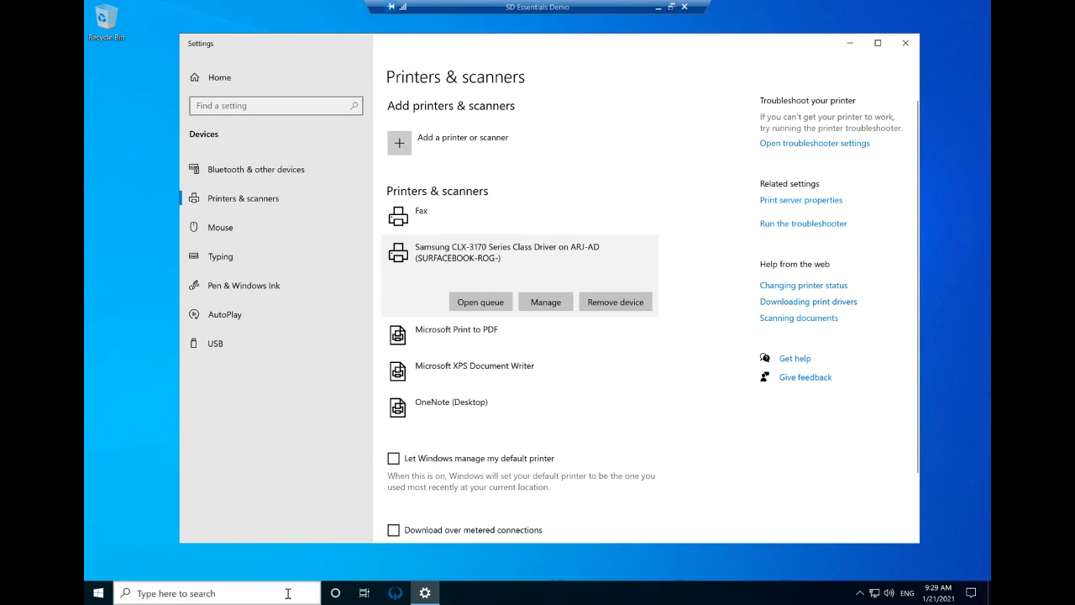
type("wordpad")
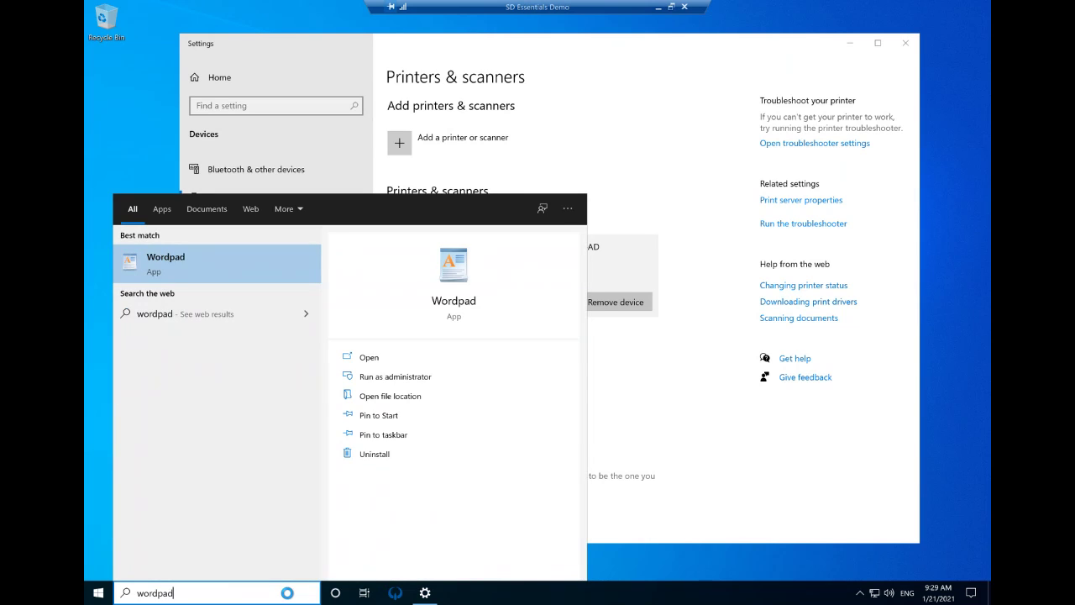
key("Return")
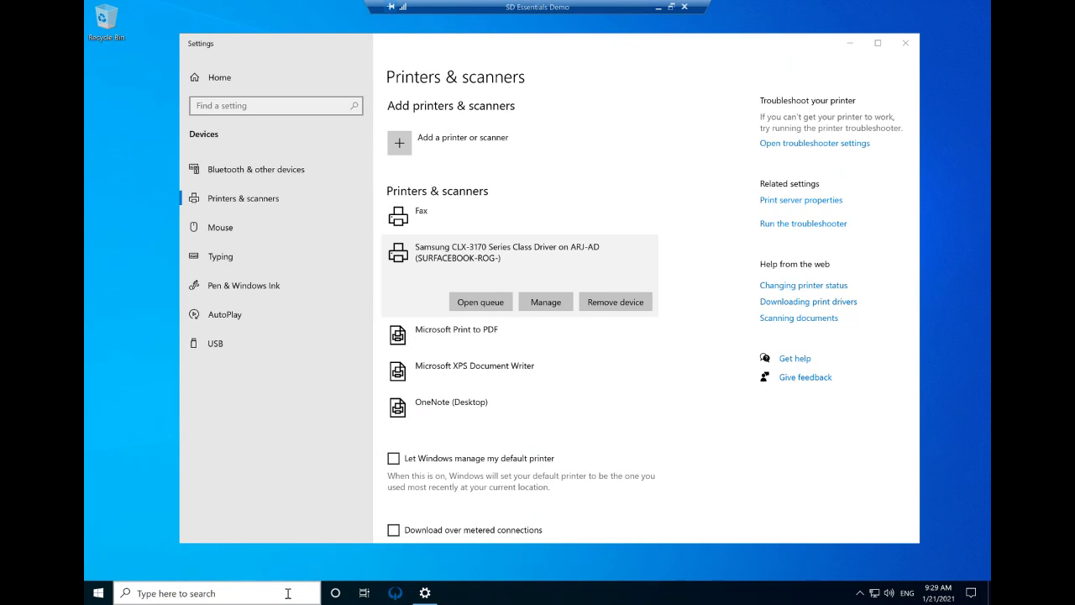
type("t")
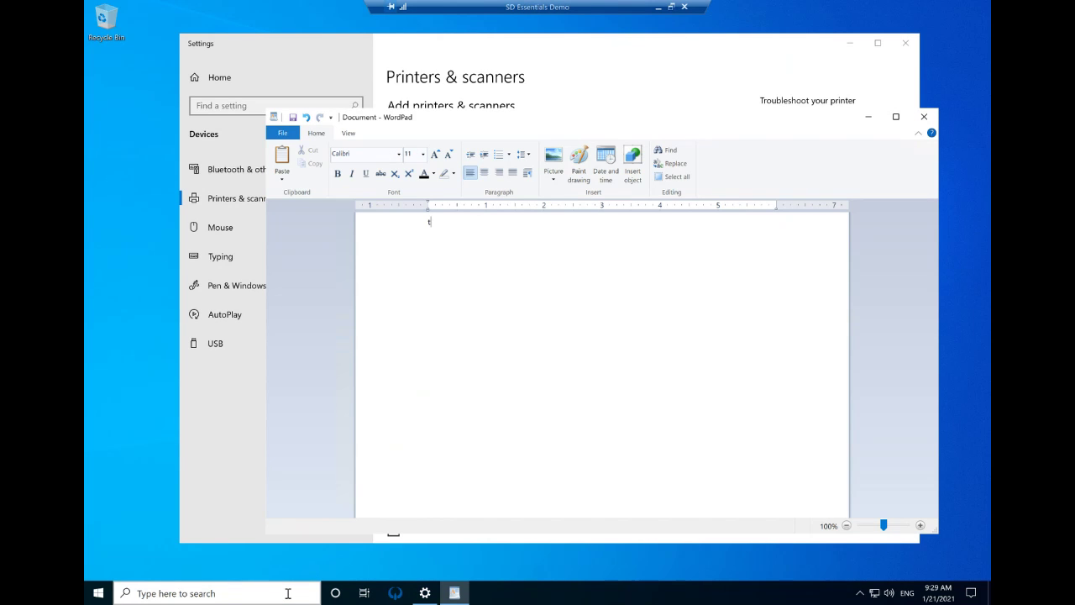
type("stest")
key("ctrl+p")
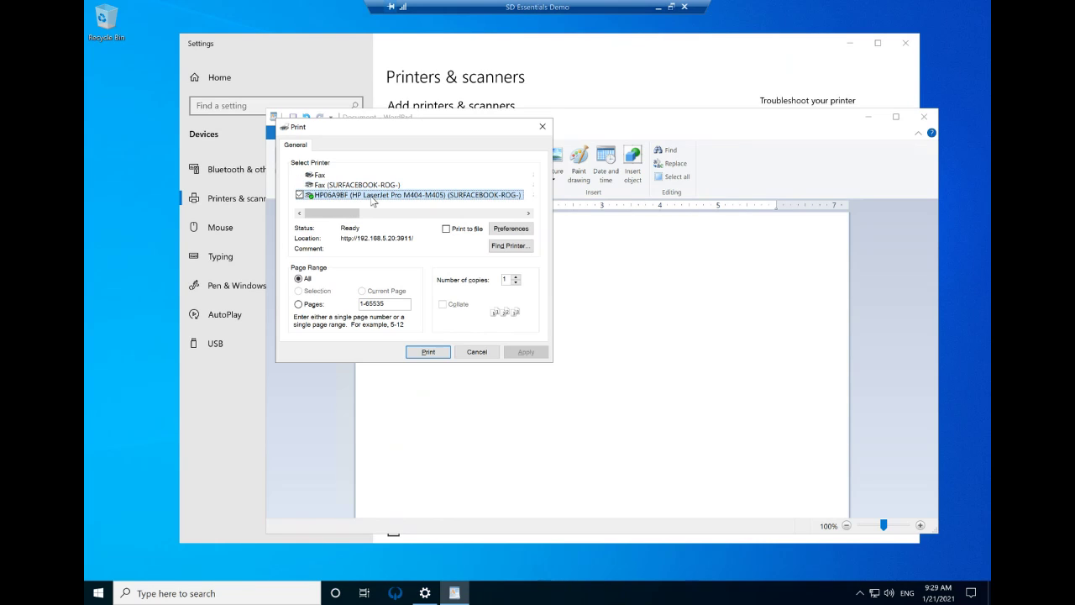
Choose the redirected HP06A9BF printer from the list and open its Preferences
left_click(373, 216)
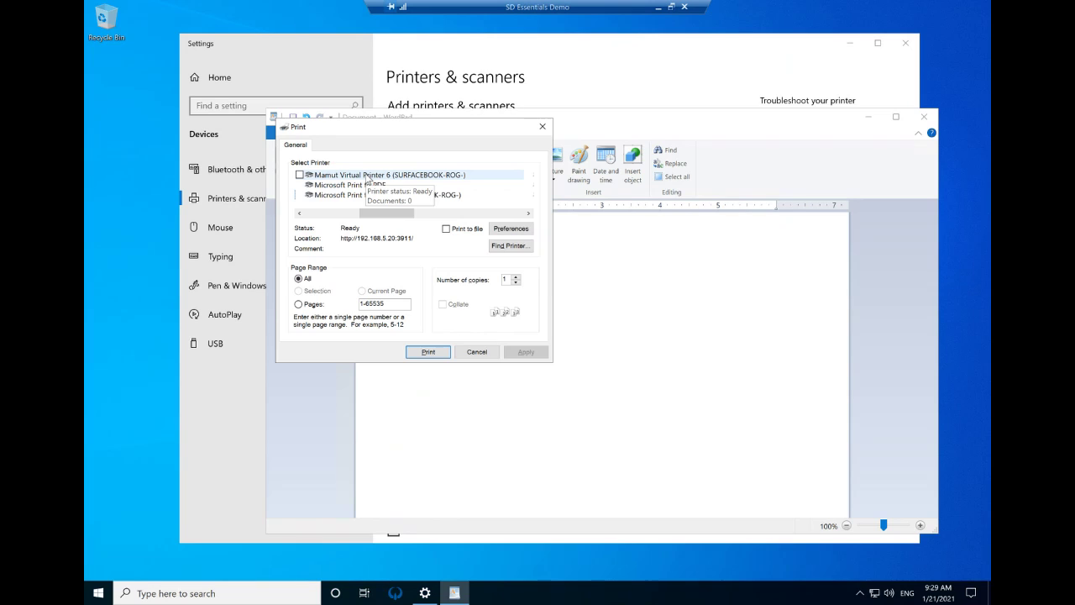
left_click(368, 176)
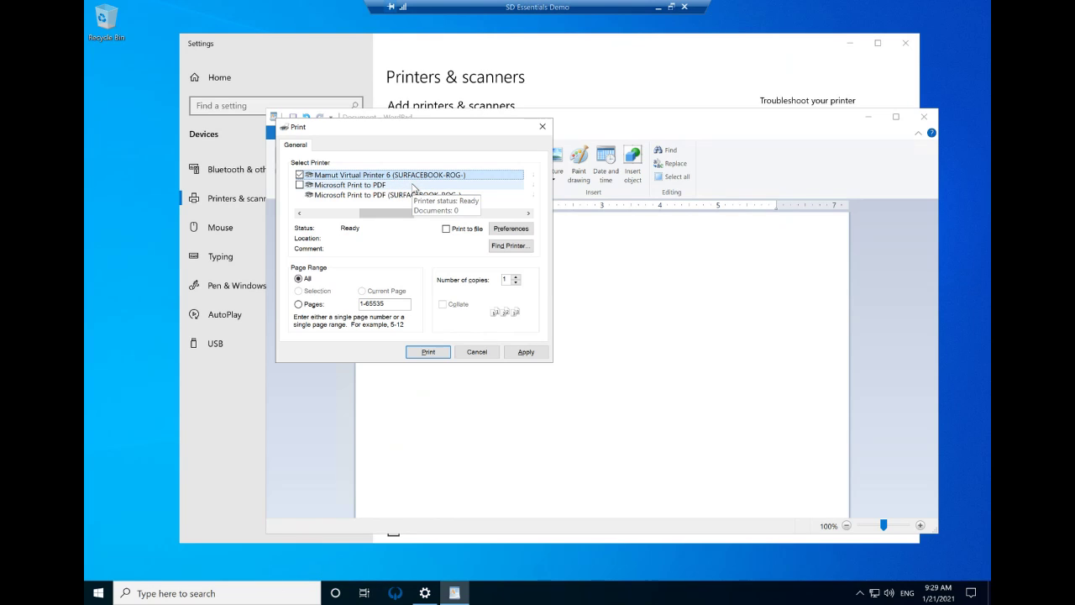
left_click(410, 196)
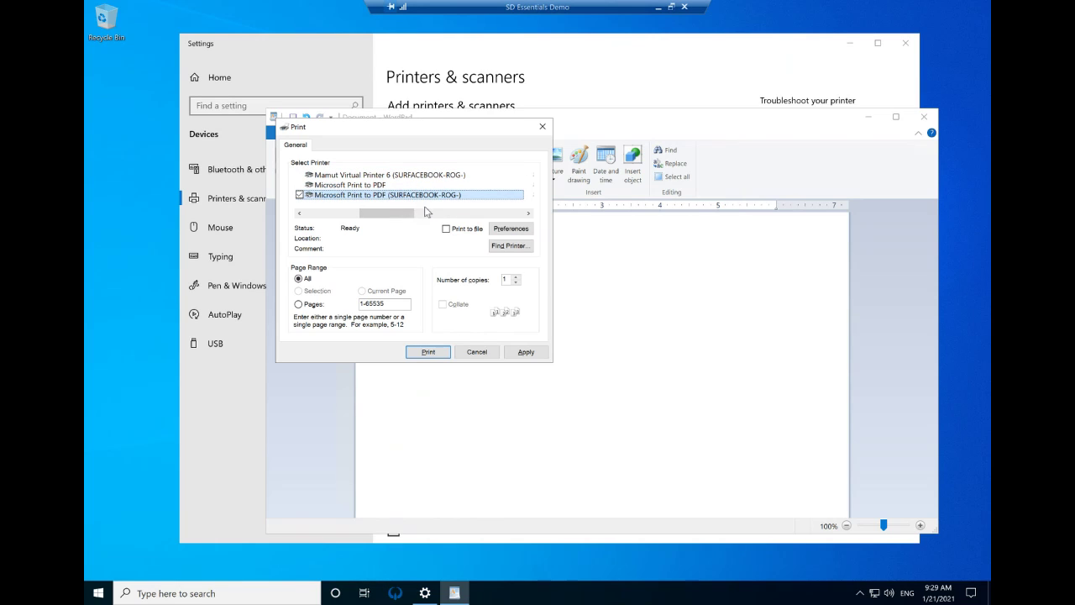
left_click(432, 215)
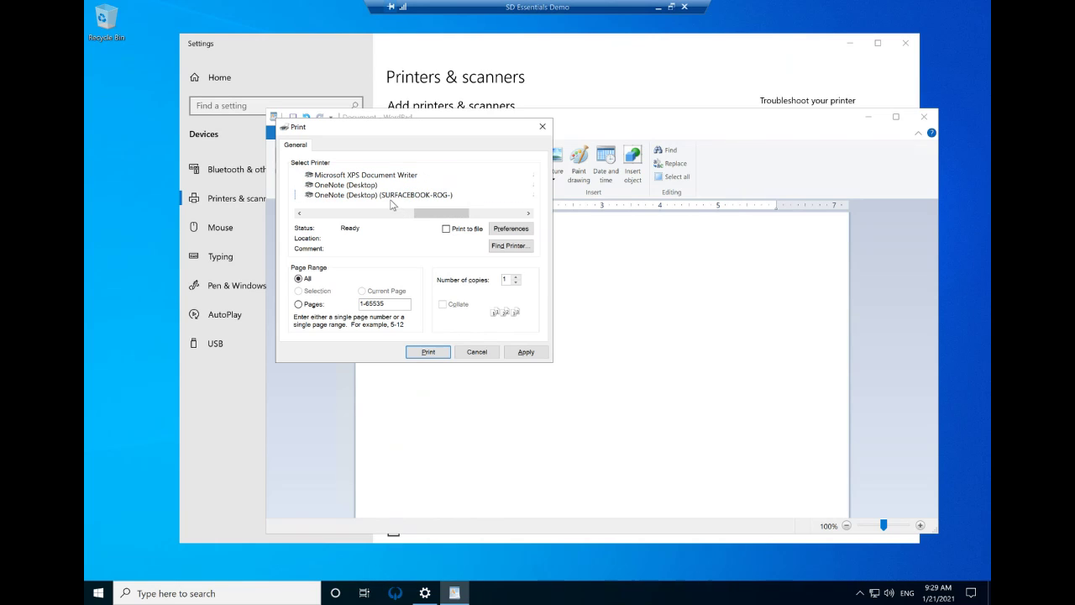
left_click(307, 215)
left_click(307, 216)
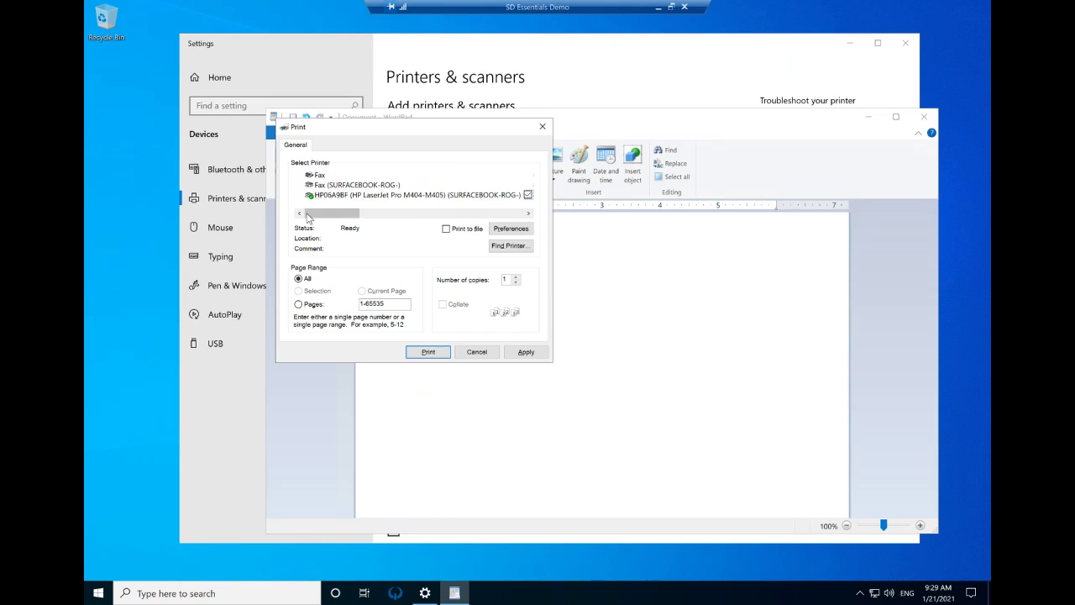
left_click(336, 195)
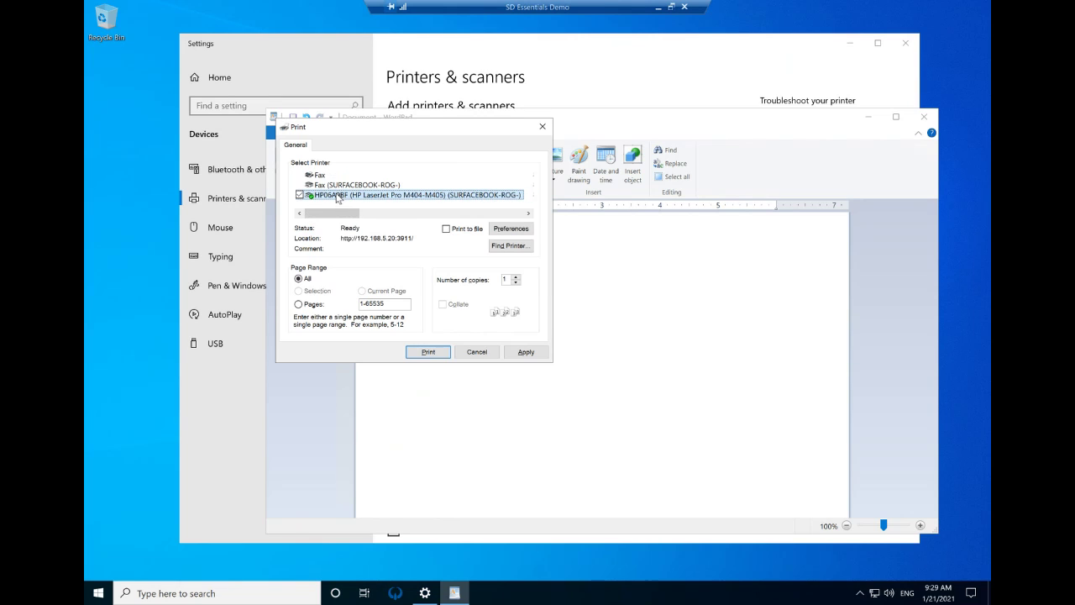
left_click(511, 230)
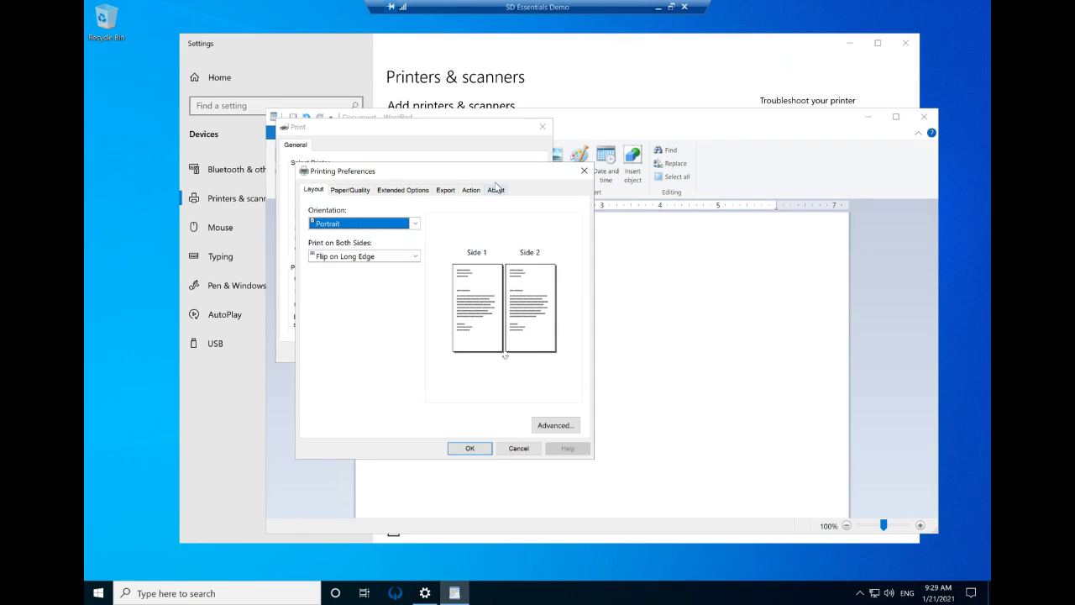
Reopen HP preferences and confirm Portrait orientation and Flip on Long Edge duplex
left_click(518, 448)
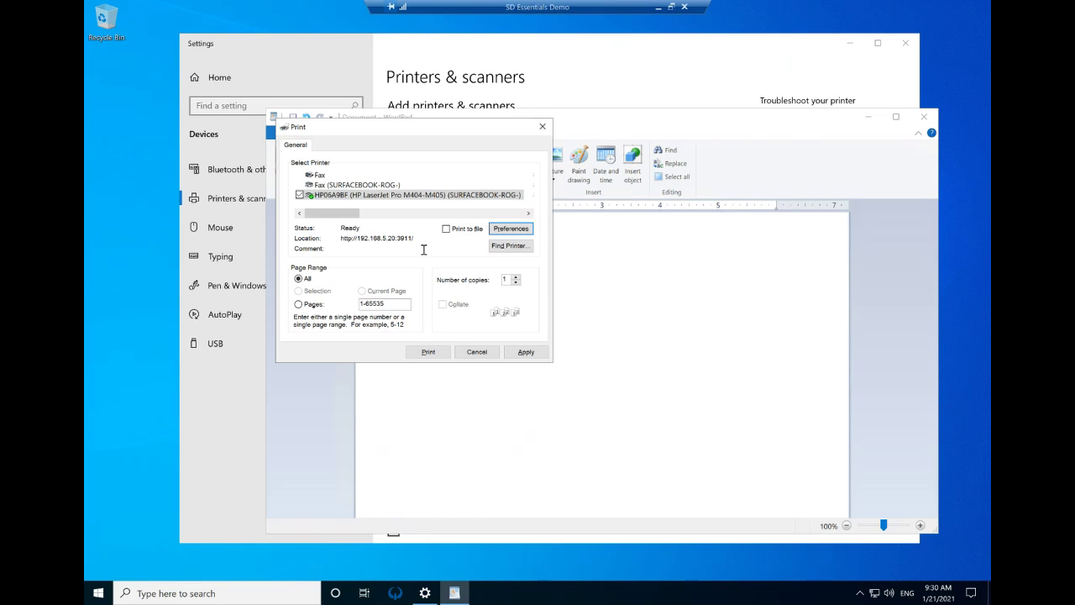
left_click(510, 231)
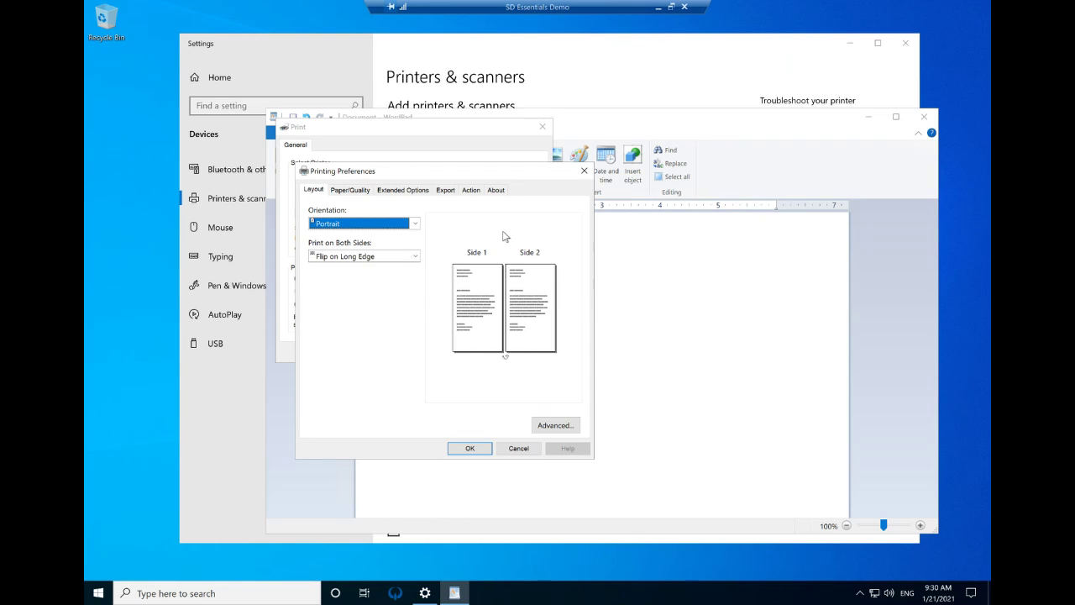
left_click(415, 227)
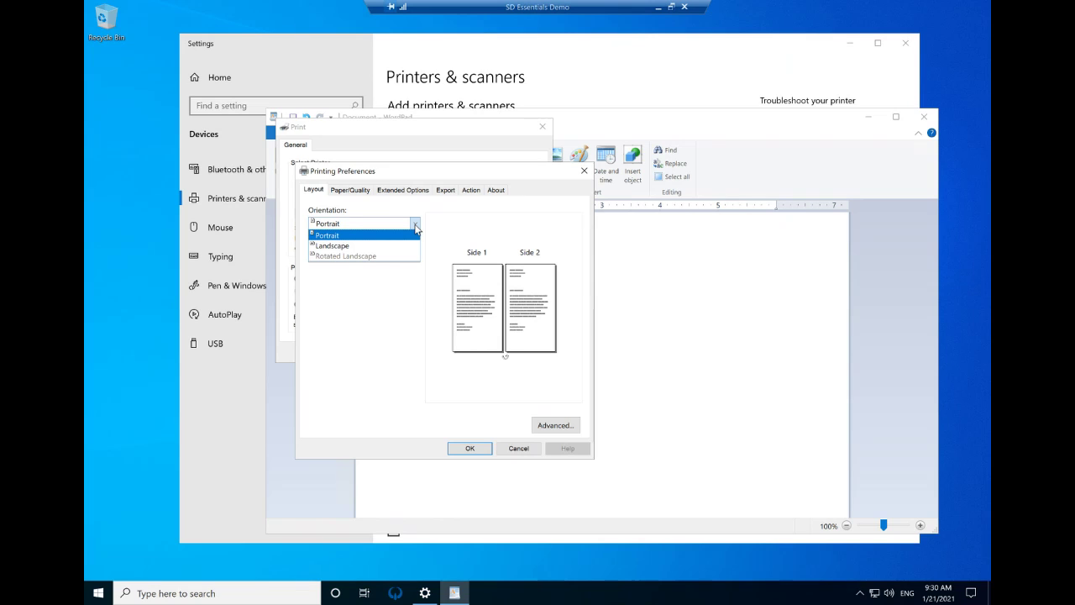
left_click(415, 231)
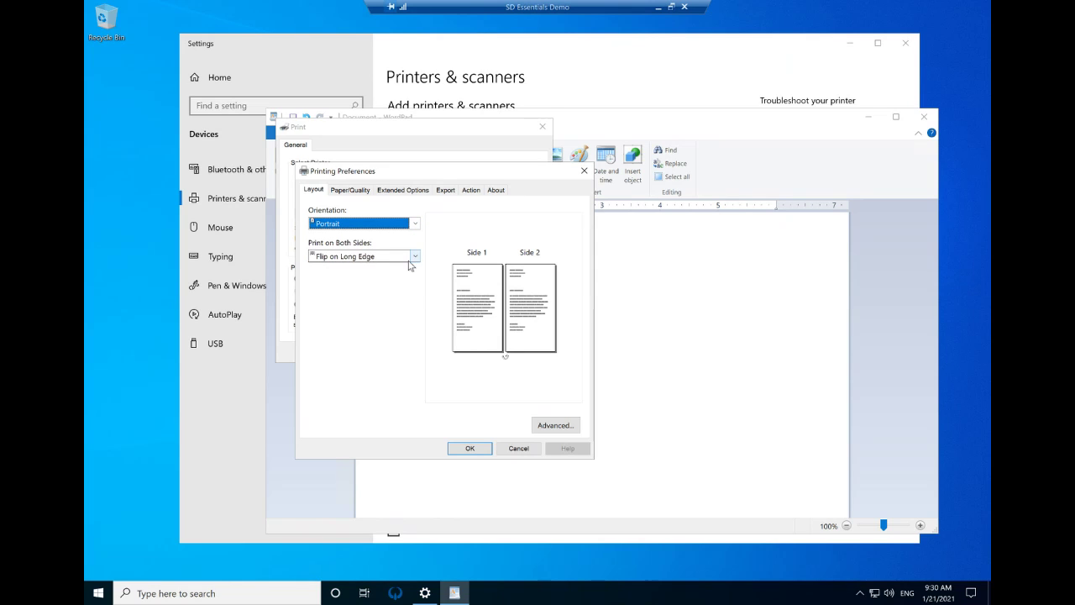
left_click(401, 259)
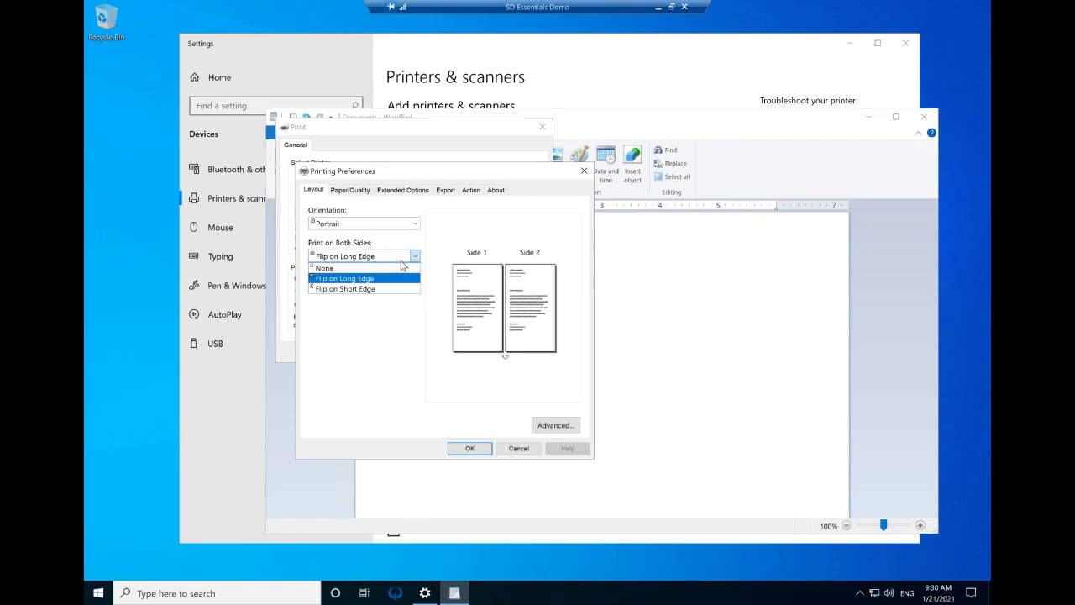
left_click(451, 234)
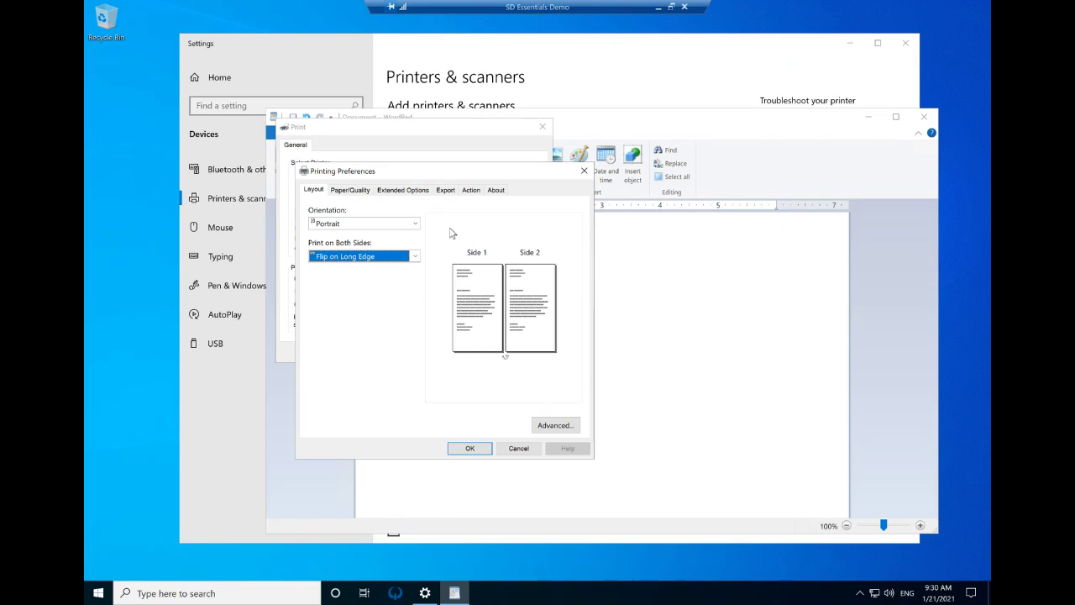
Check the Advanced settings paper size, keeping A4, and close without changes
left_click(555, 425)
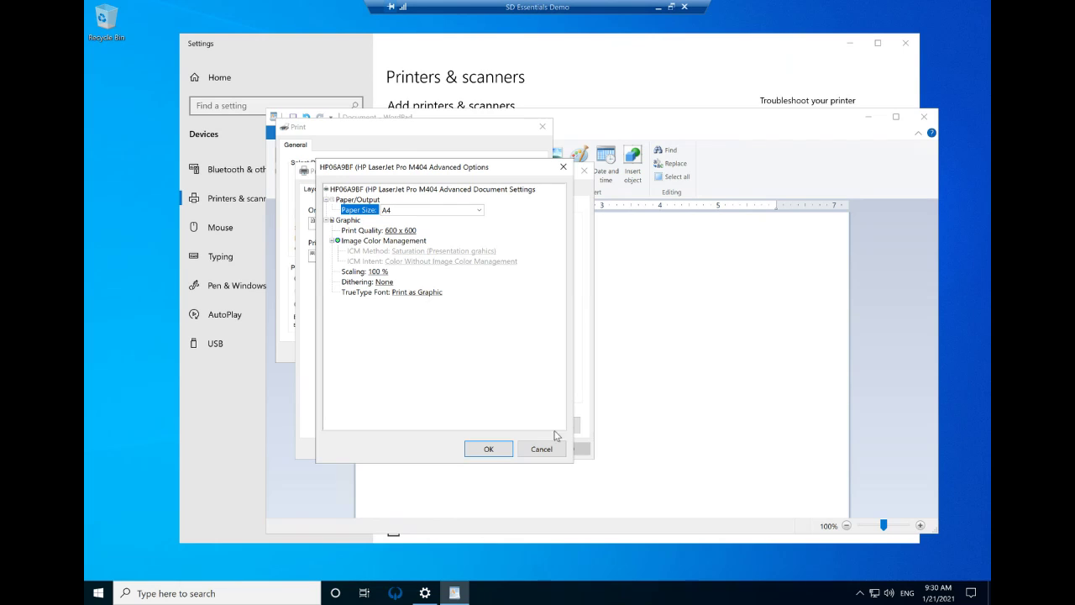
left_click(480, 212)
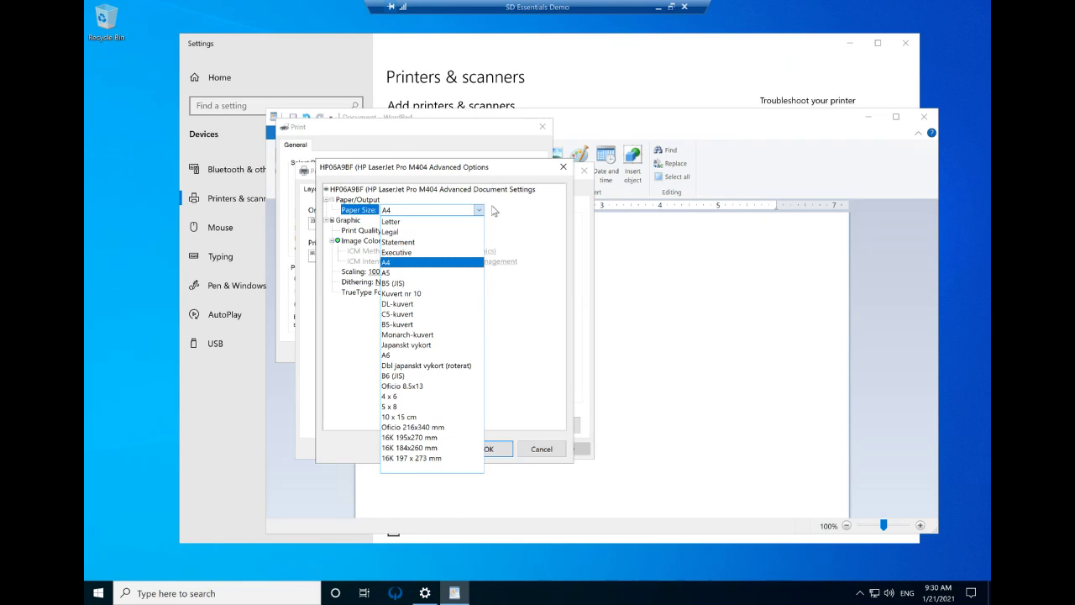
left_click(519, 219)
left_click(546, 448)
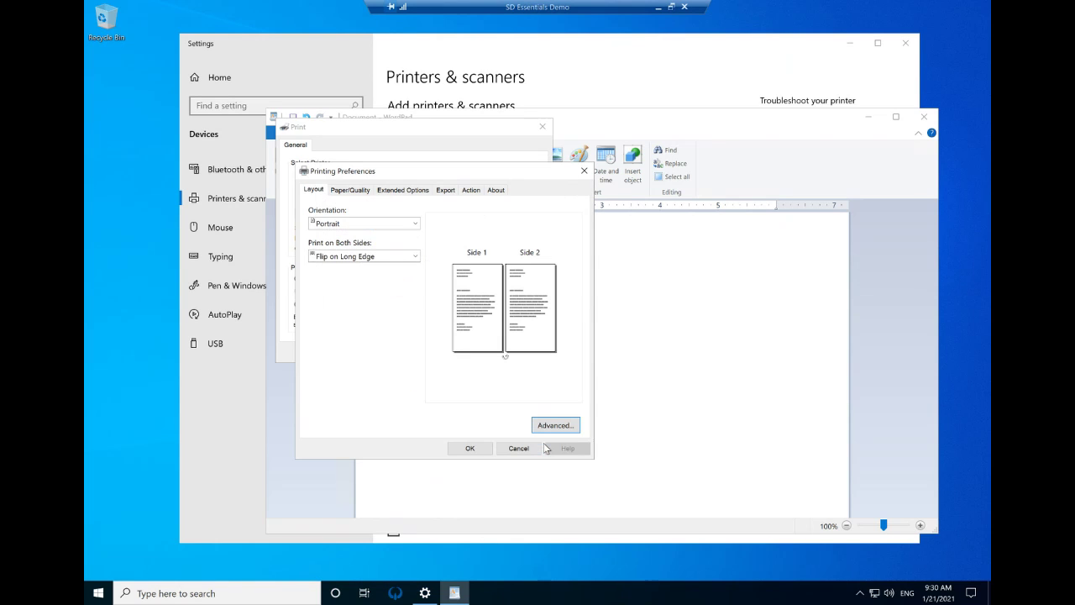
Review Paper/Quality paper sources and Layout orientation options, ending on Paper/Quality
left_click(351, 191)
left_click(427, 226)
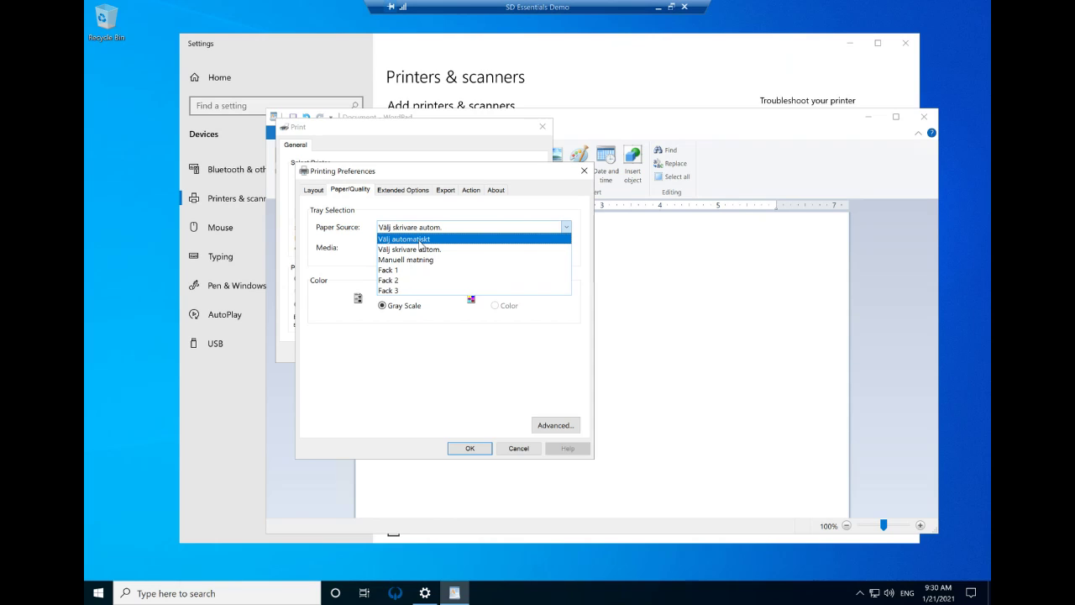
left_click(315, 193)
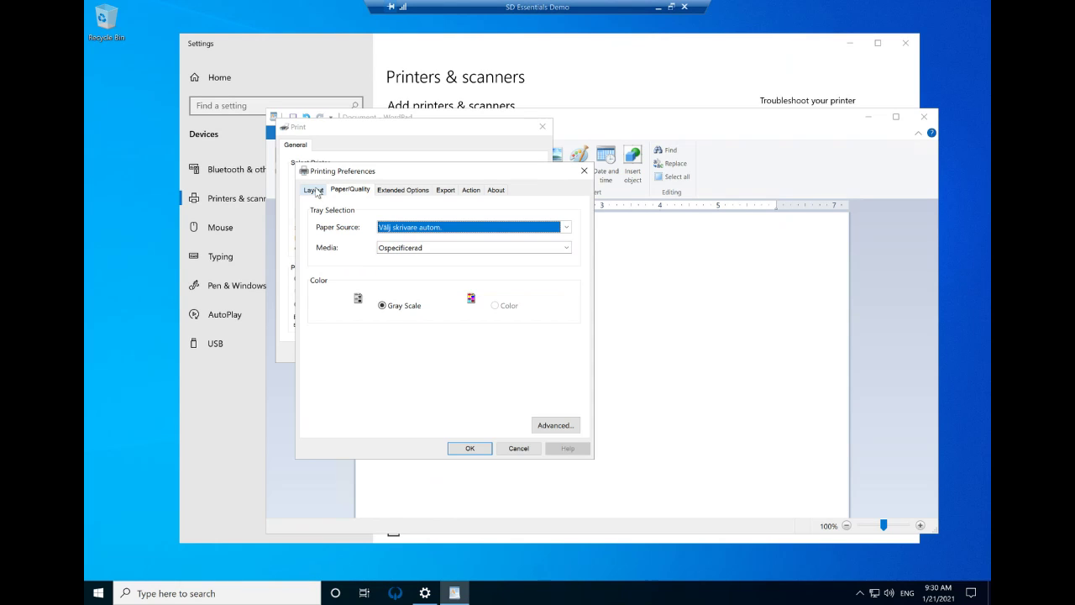
left_click(313, 190)
left_click(379, 224)
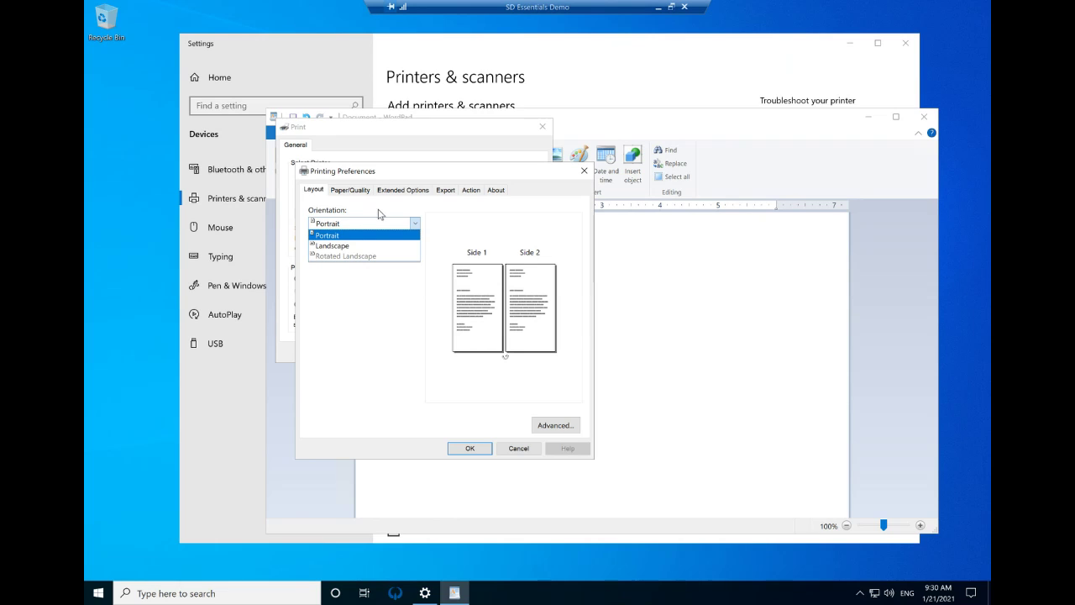
left_click(377, 214)
left_click(349, 190)
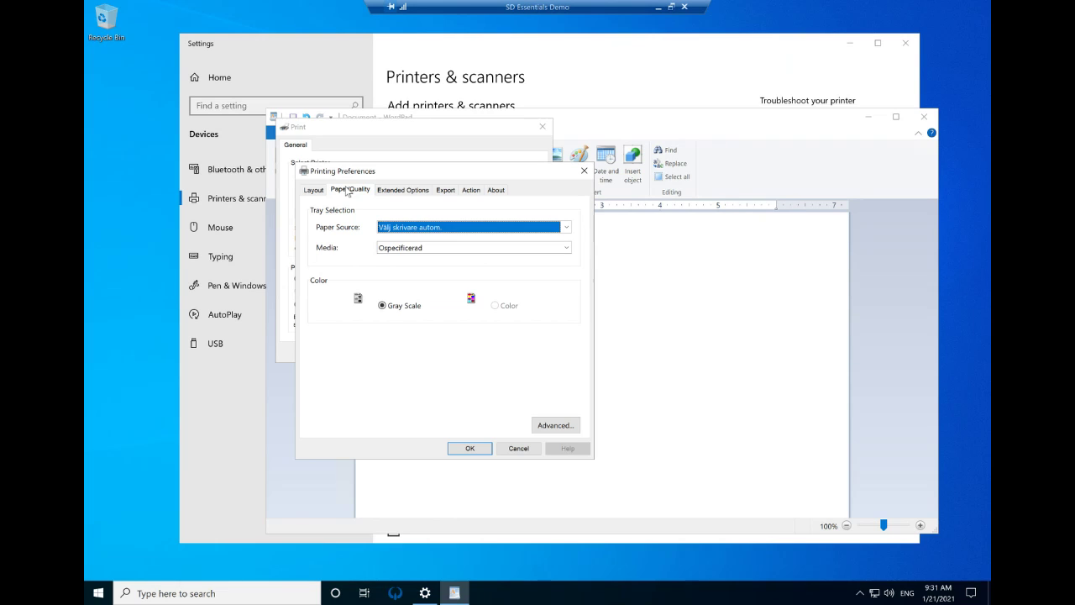
Tick 'Display a second print dialog on the local client machine', then browse Export, Action and About tabs
left_click(401, 192)
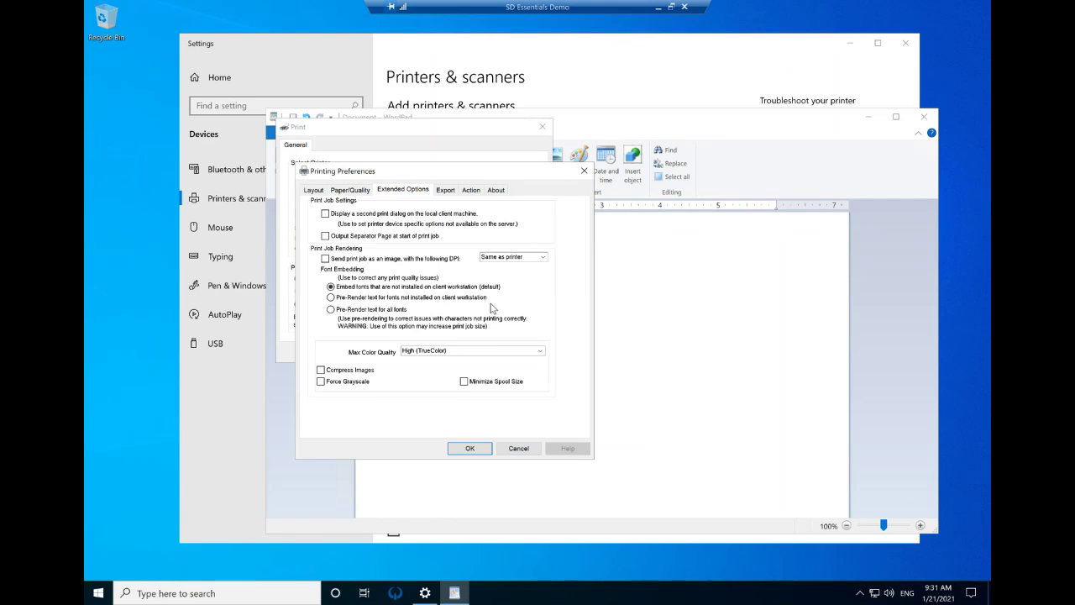
left_click(402, 215)
left_click(450, 195)
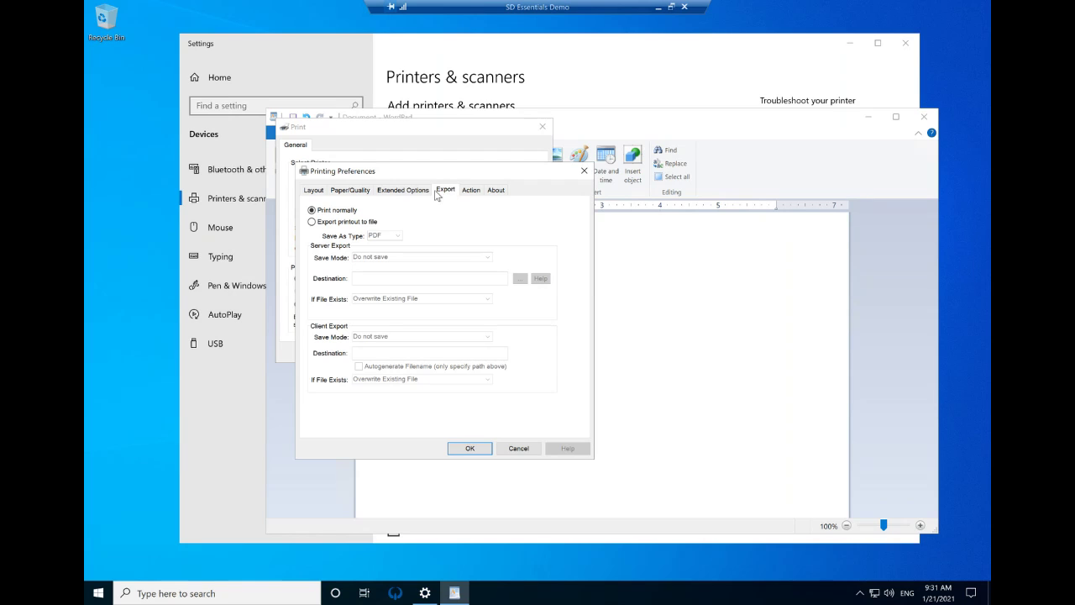
left_click(470, 191)
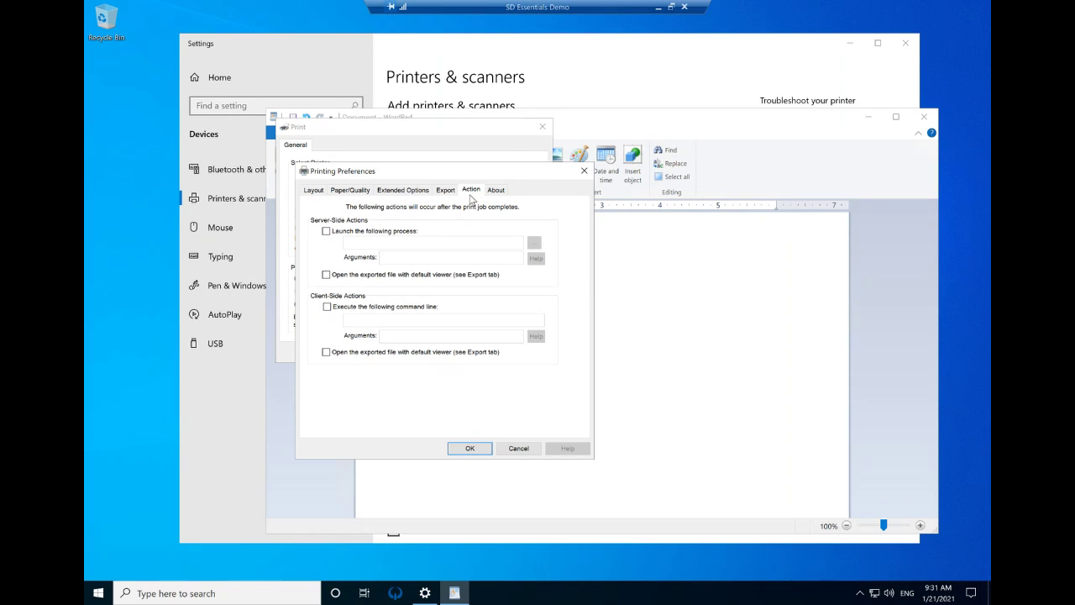
left_click(497, 191)
left_click(404, 190)
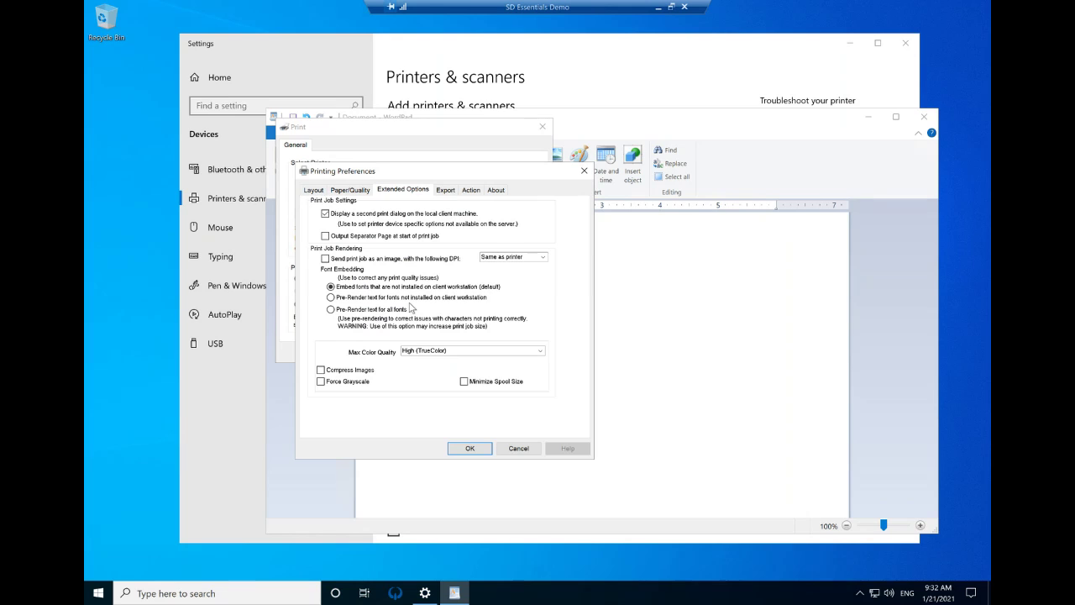
Confirm the printing preferences and print the WordPad document to the redirected HP LaserJet
left_click(470, 448)
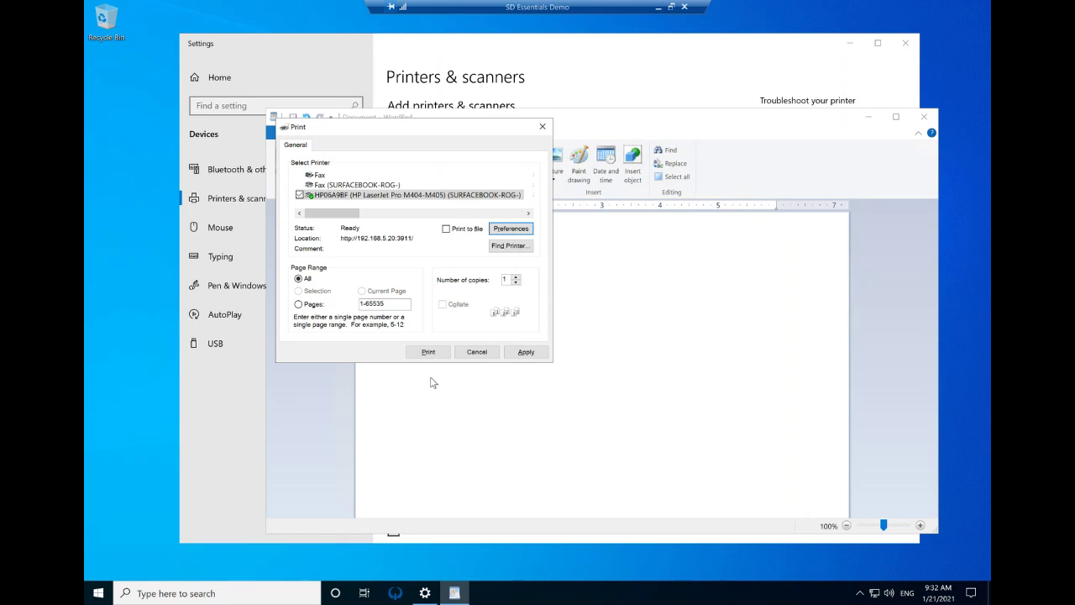
left_click(428, 352)
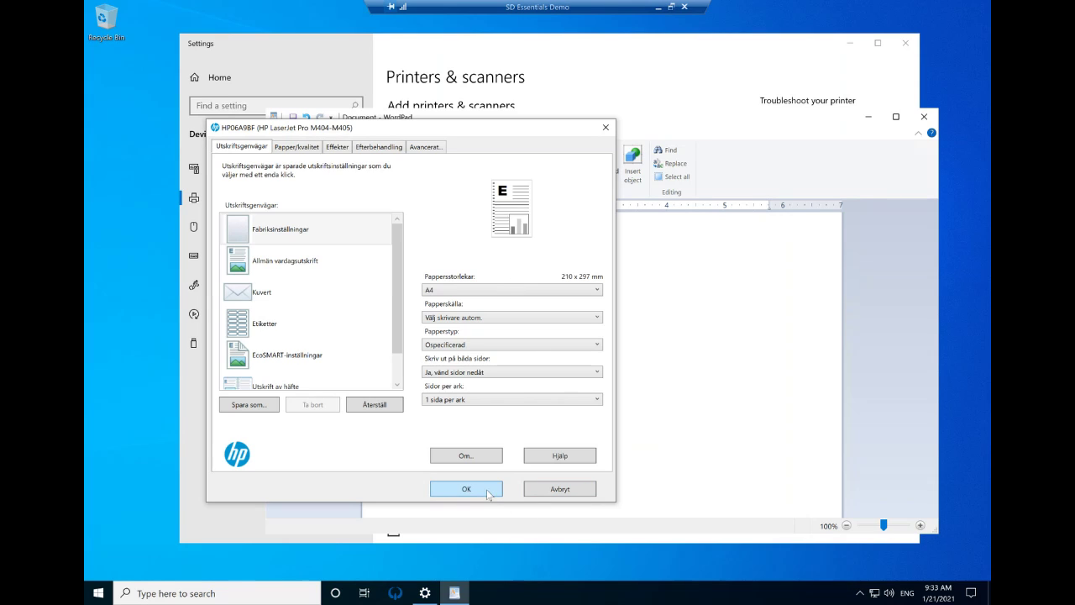
Cancel the HP preferences dialog, close WordPad without saving, and close Settings
left_click(560, 488)
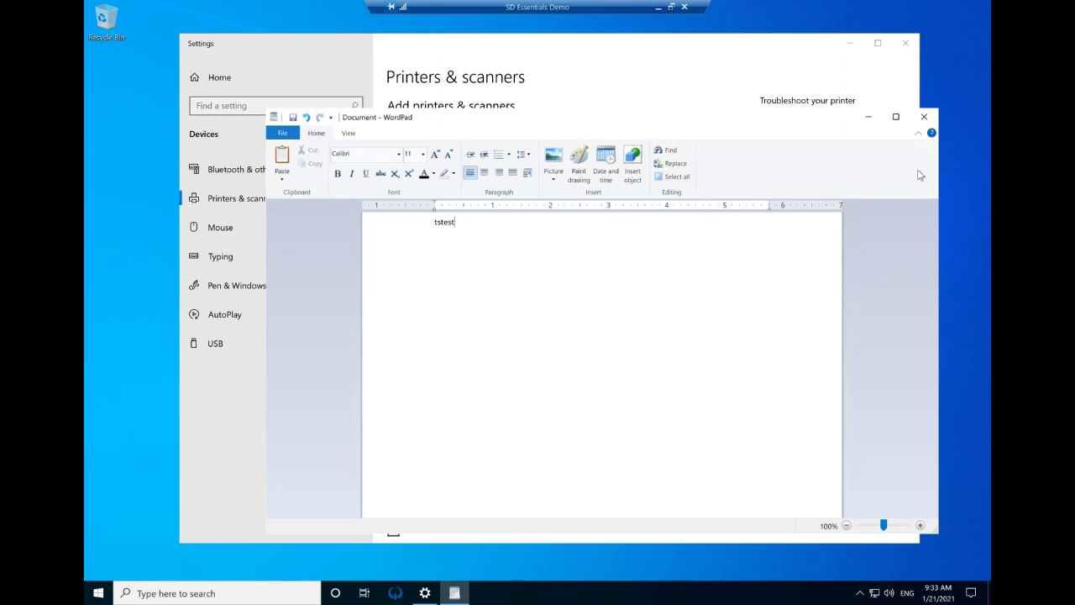
left_click(927, 119)
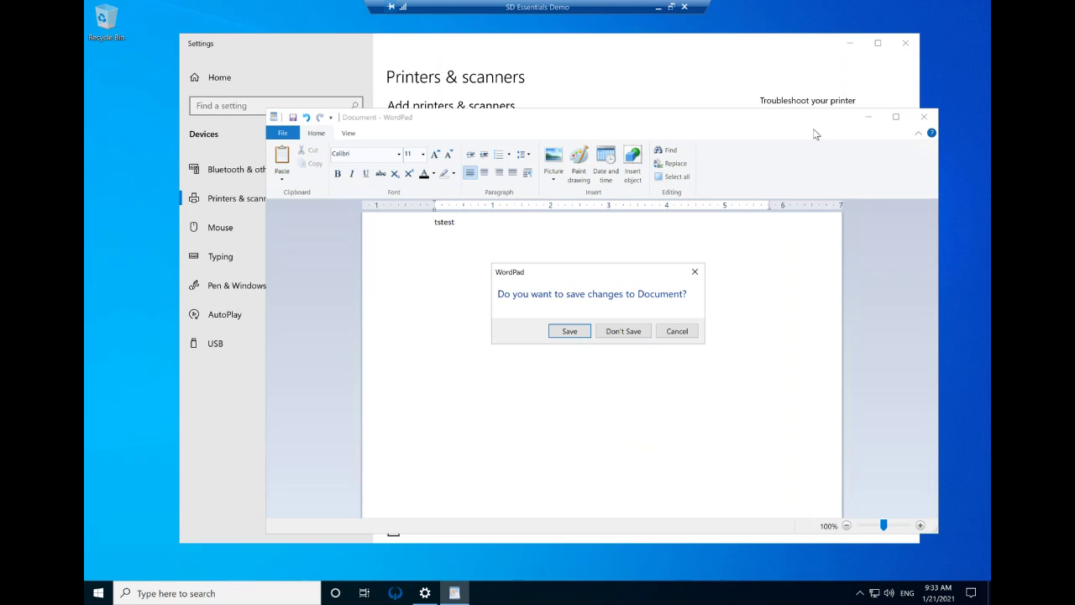
left_click(622, 332)
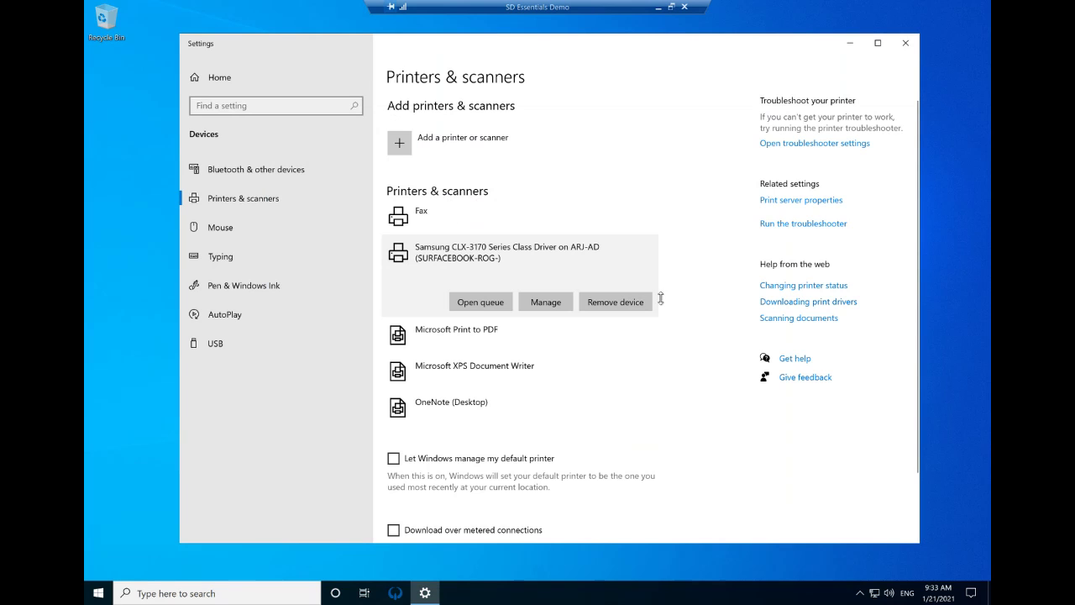
left_click(904, 46)
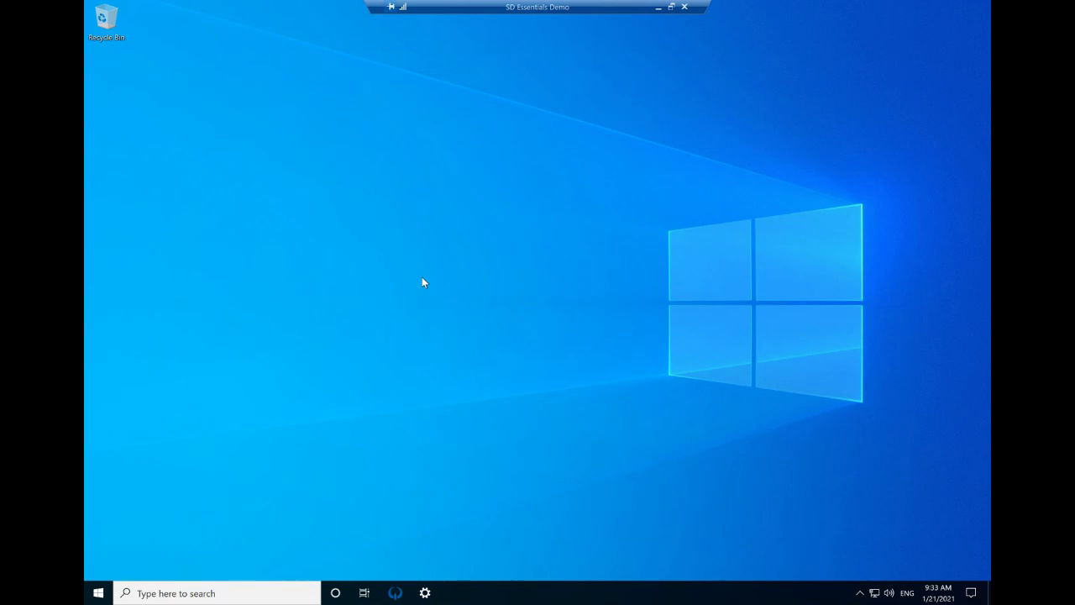
Sign out of the remote session from the Start button's shut down menu
right_click(98, 593)
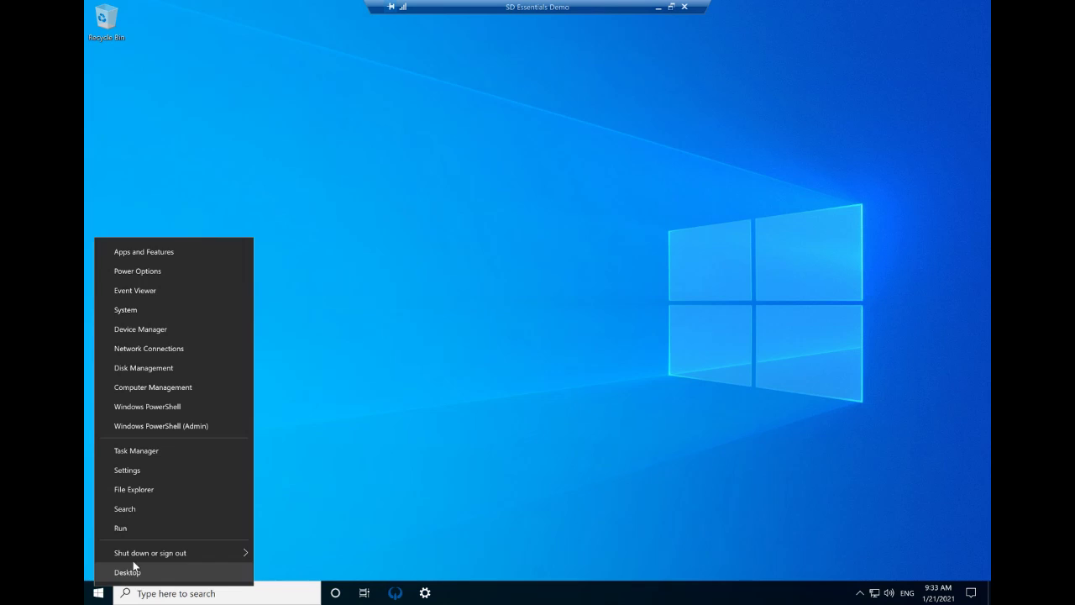
mouse_move(138, 560)
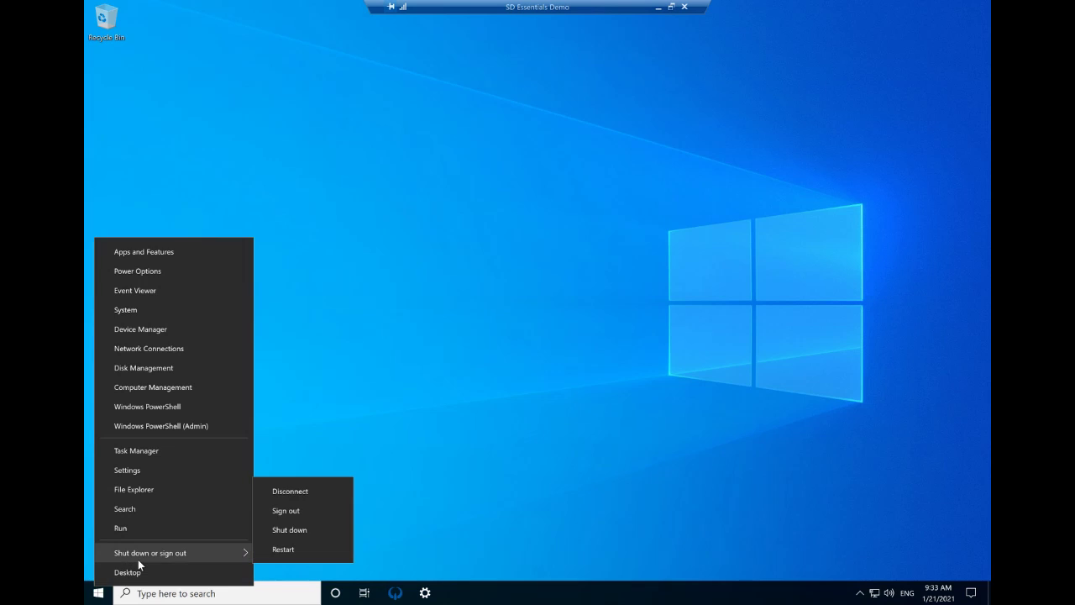
left_click(297, 510)
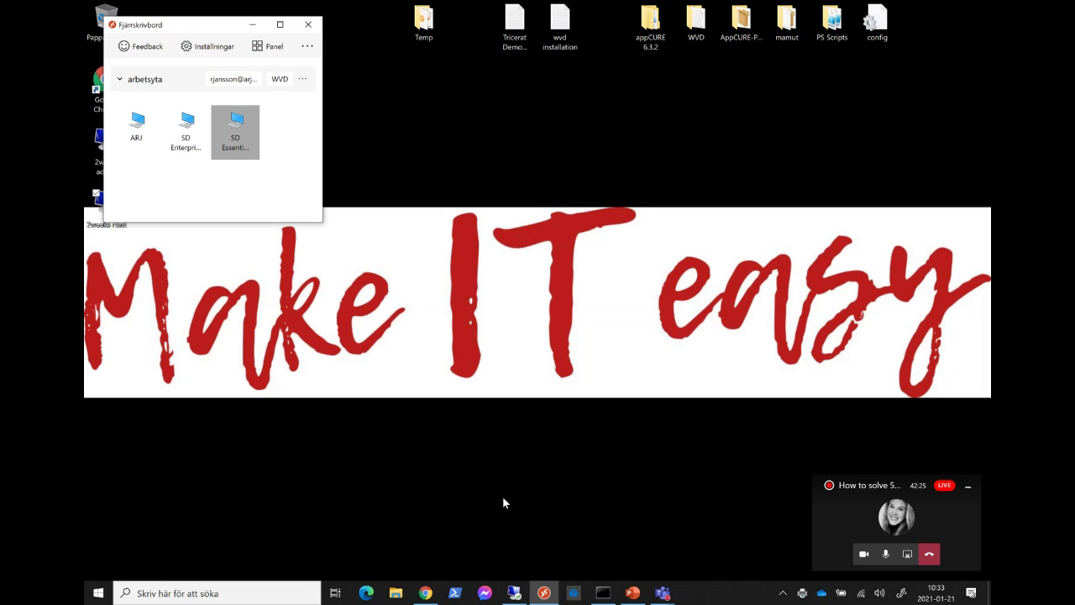
Bring up the Teams call window and minimize it
left_click(663, 593)
left_click(629, 503)
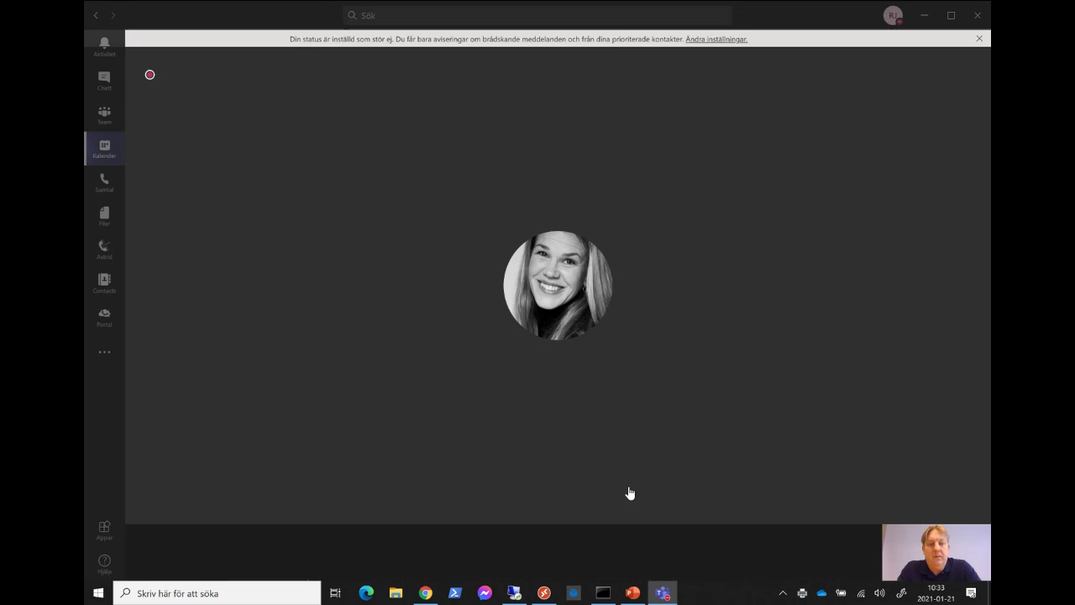
left_click(926, 16)
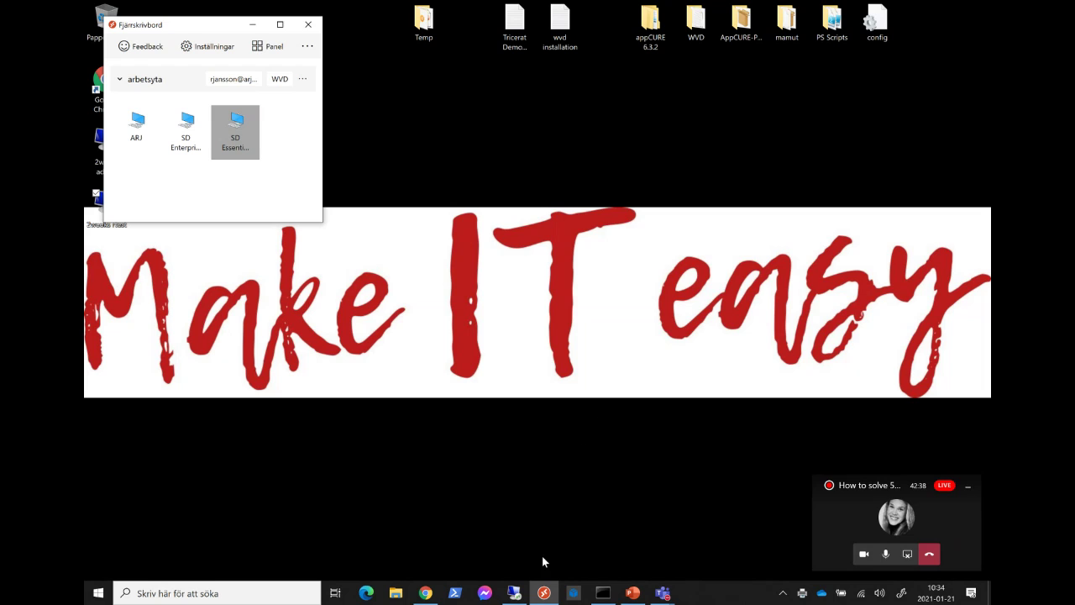
Start the PowerPoint slideshow from the current slide and advance to the Demo – ScrewDrivers Essentials slide
left_click(631, 594)
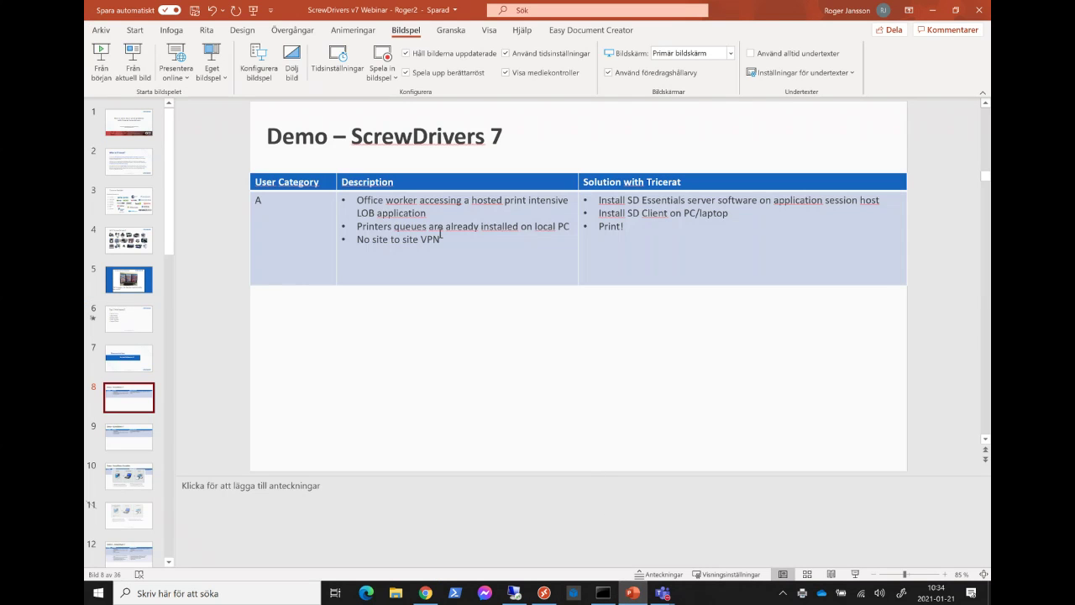
left_click(139, 61)
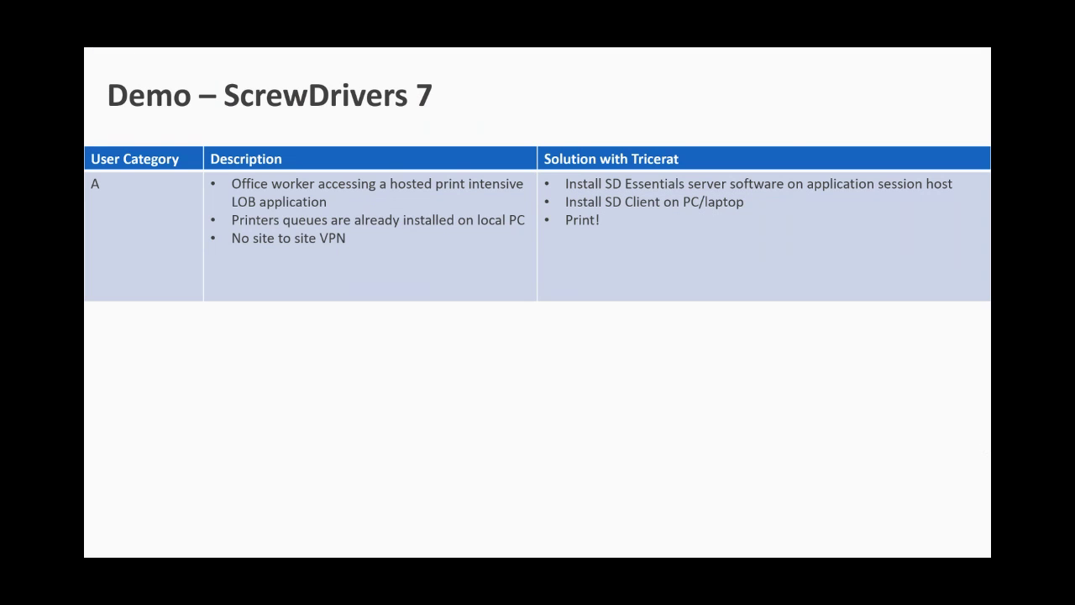
key("Right")
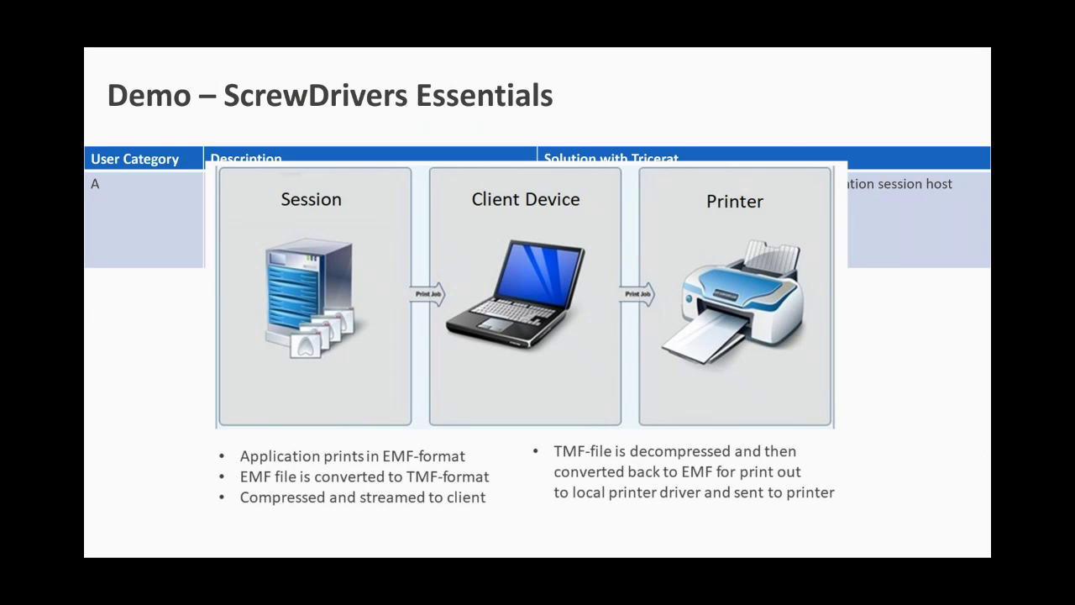
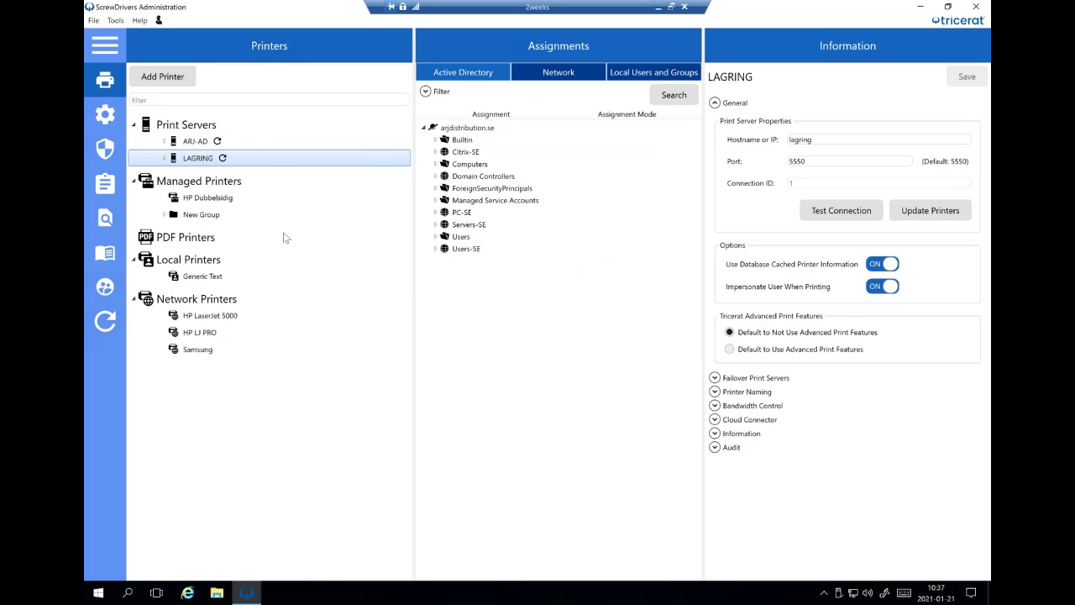
Expand LAGRING to list PR1, PR2 and PR3, then open and cancel the Add Printer dialog
left_click(164, 159)
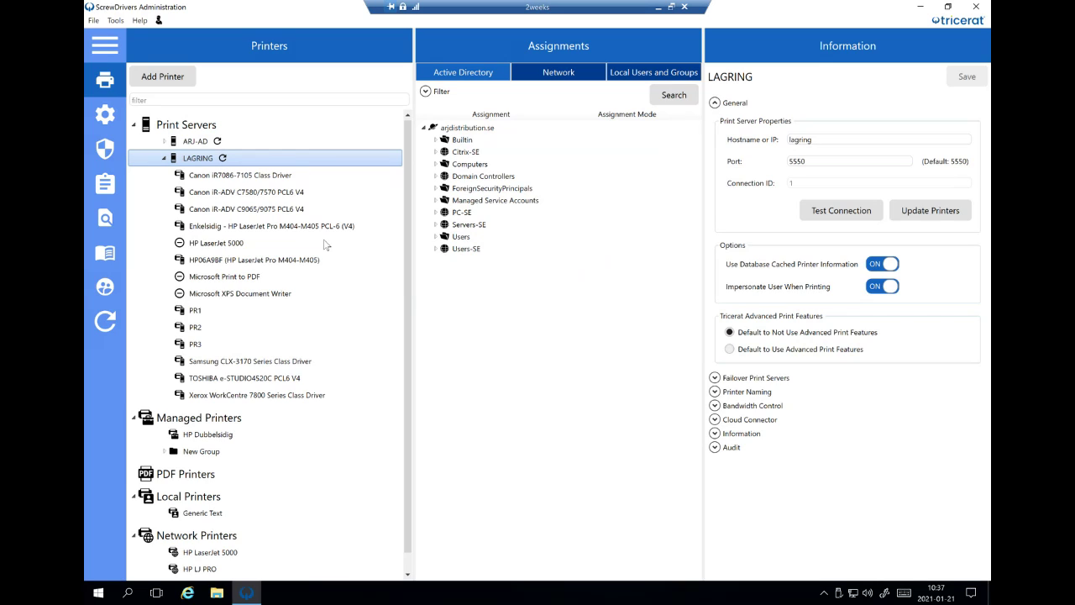
left_click(159, 85)
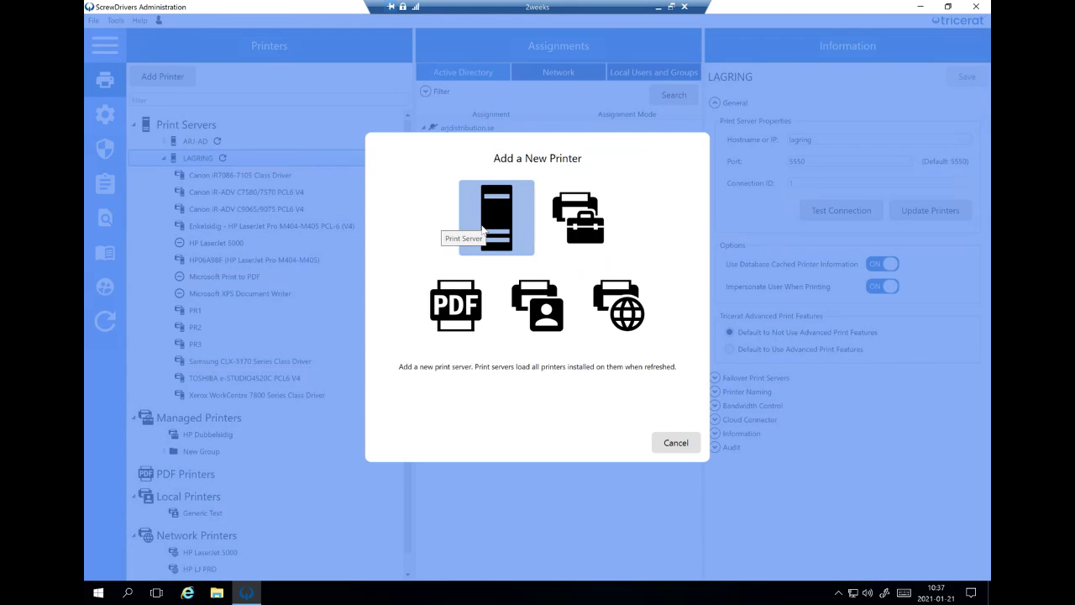
left_click(676, 444)
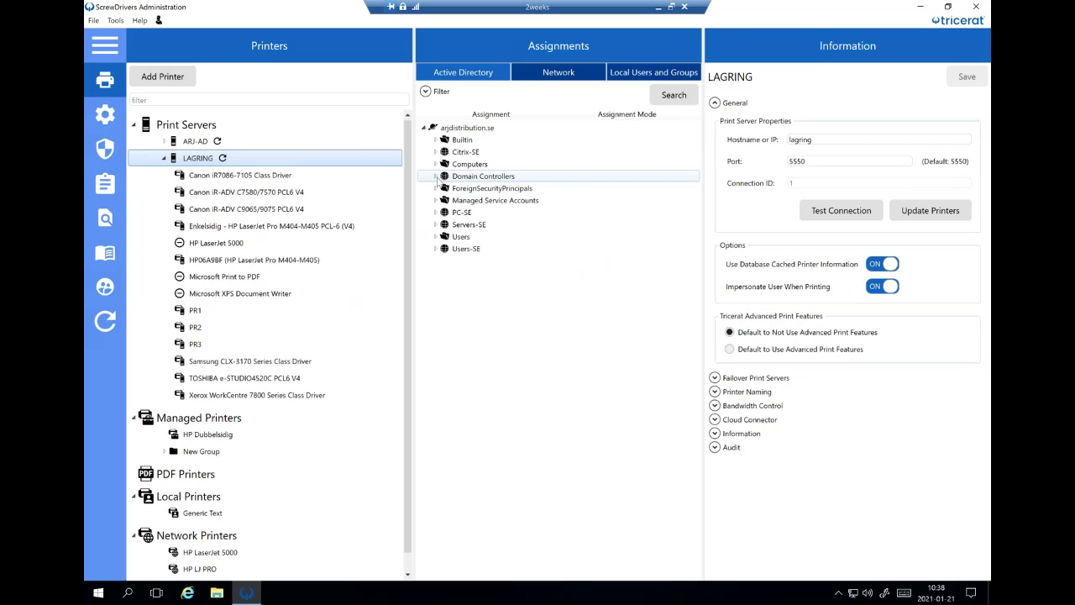
In the Network assignments, move Room 2 out of Room 1 so both rooms sit directly under Hospital
left_click(542, 74)
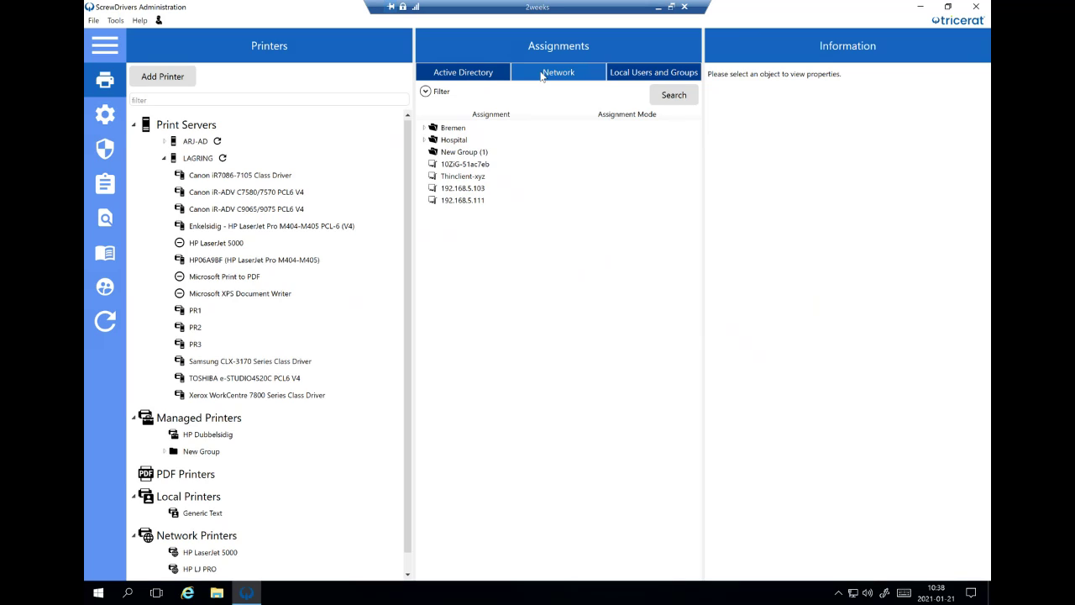
left_click(427, 141)
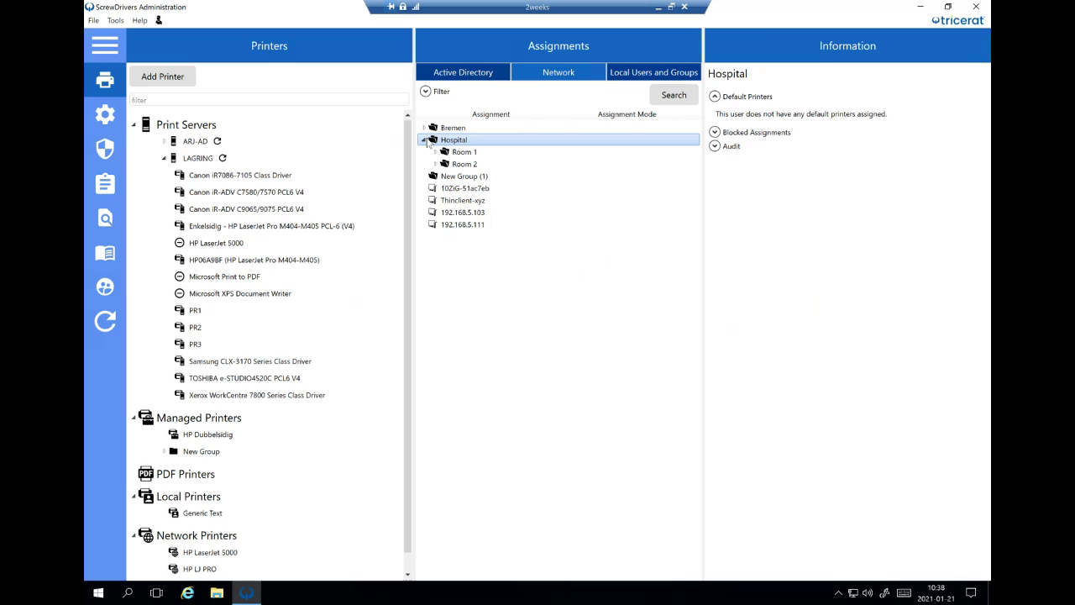
left_click_drag(427, 141, 439, 154)
left_click(437, 164)
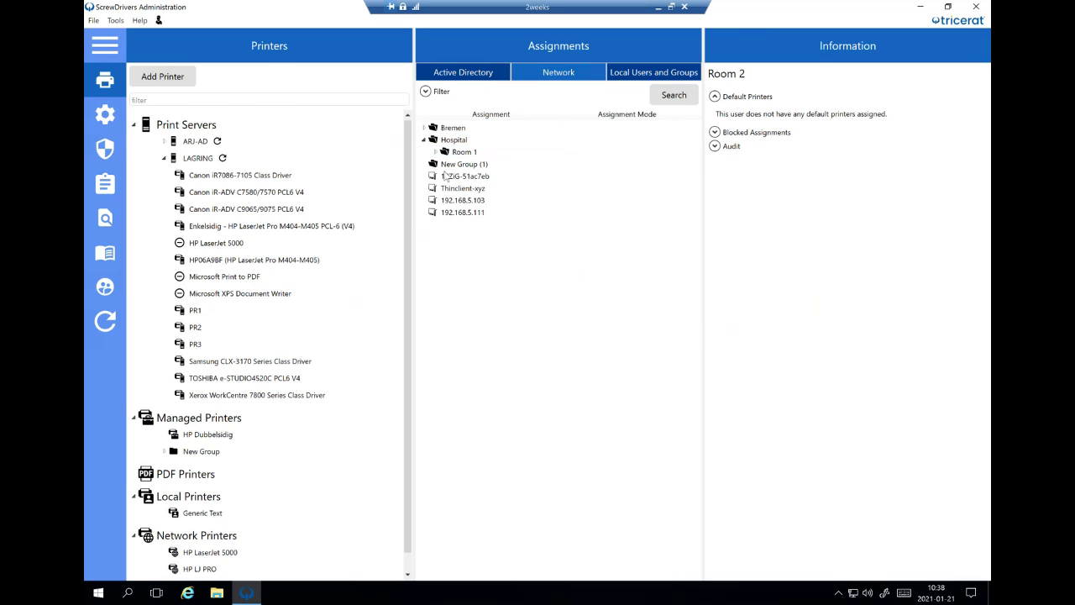
left_click(438, 154)
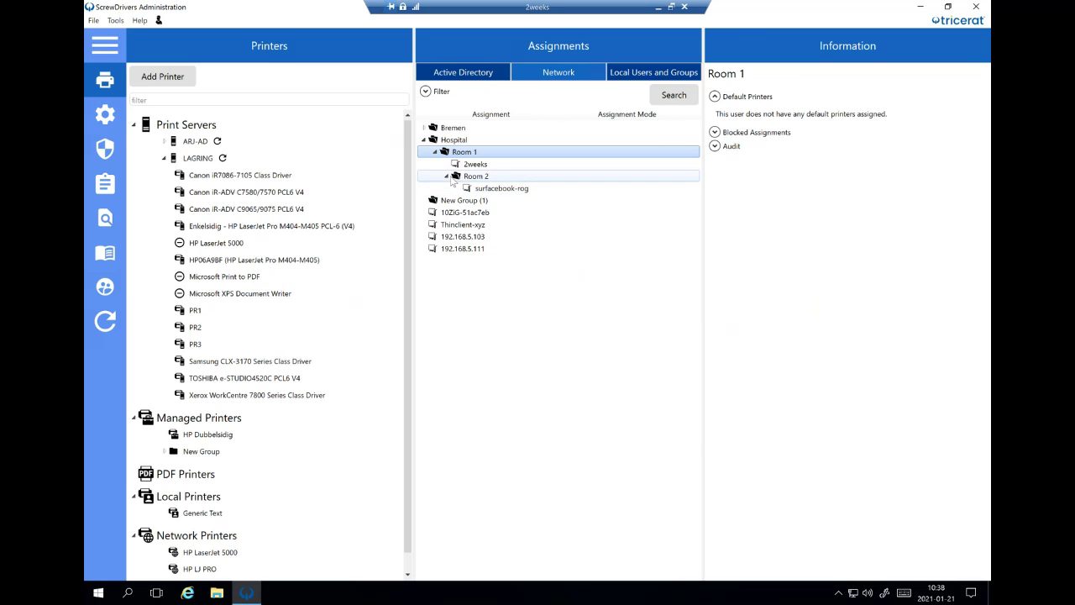
left_click(455, 177)
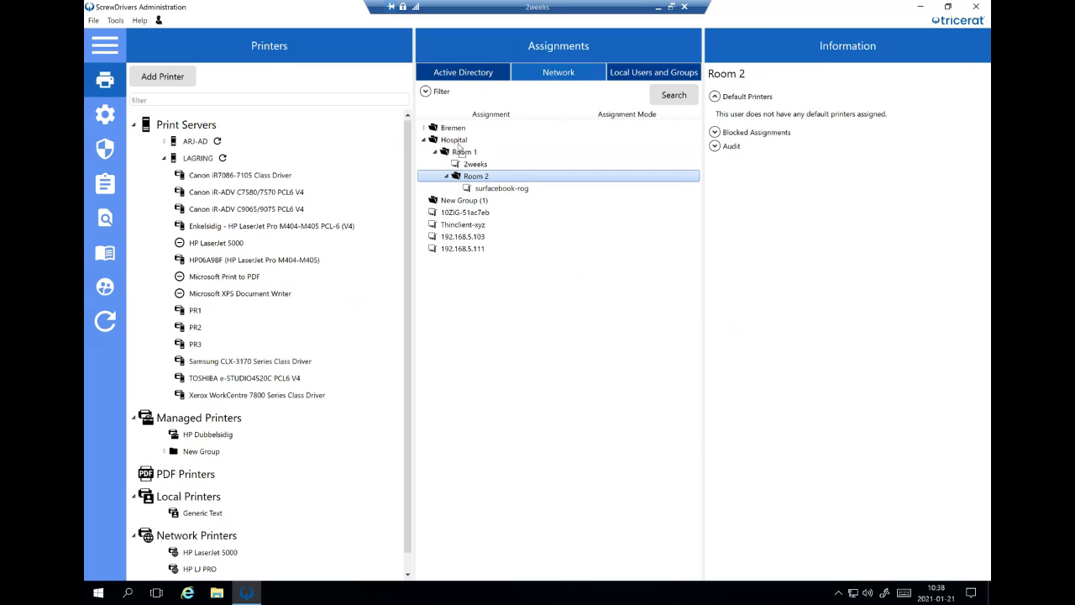
left_click_drag(459, 147, 458, 144)
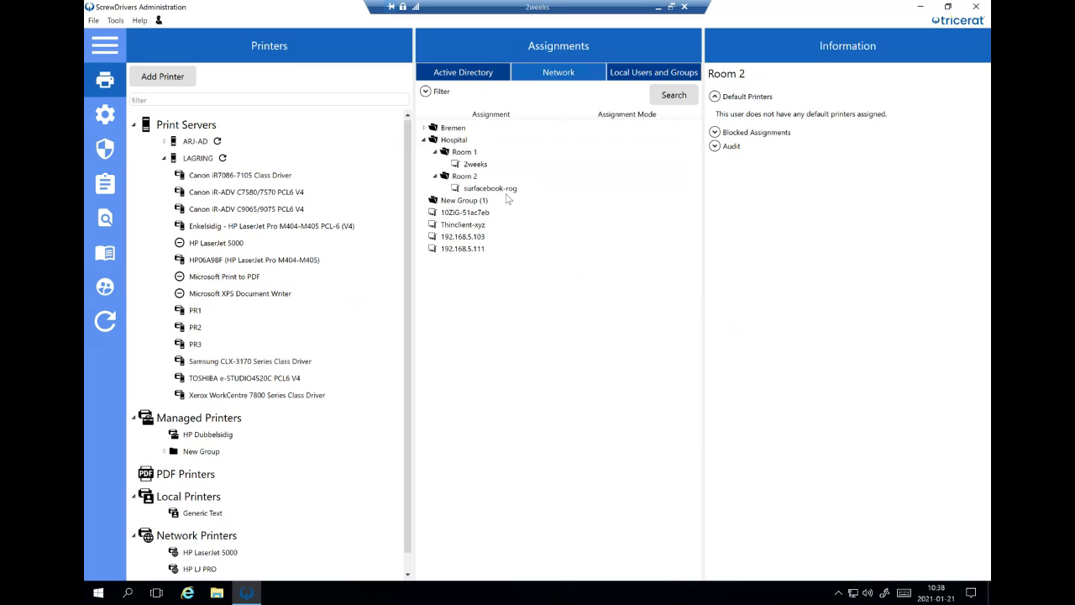
right_click(431, 129)
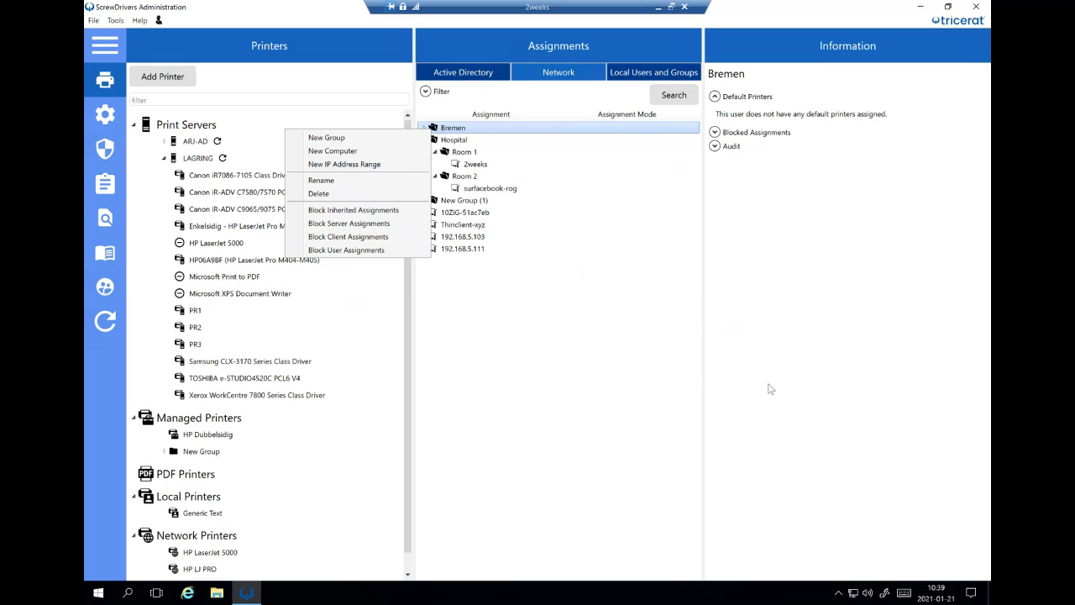
left_click(685, 370)
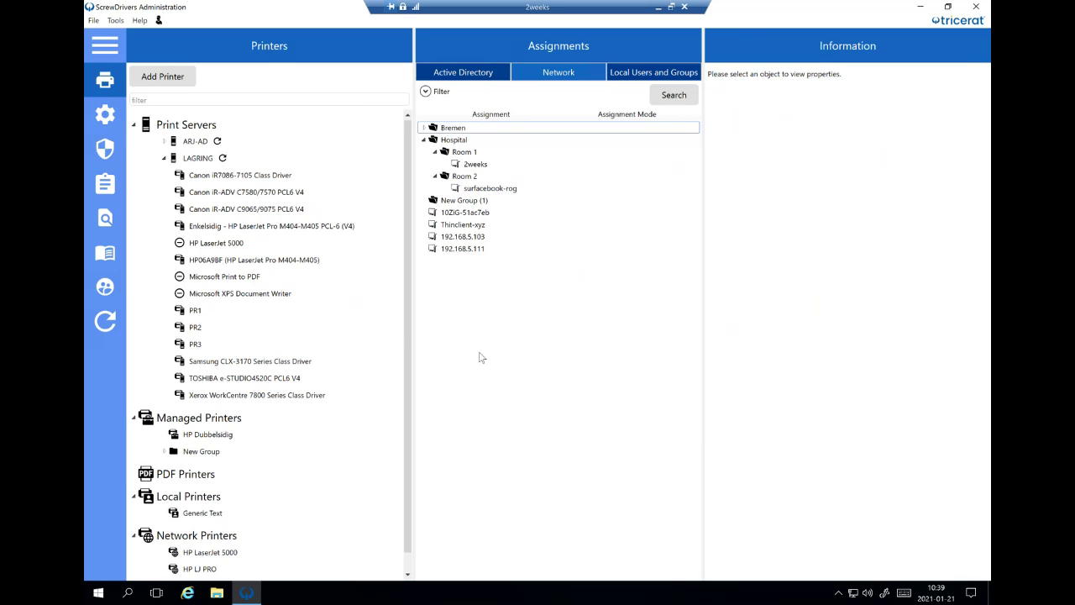
Assign PR1 and PR2 to the 2weeks client with Always show this printer
left_click(211, 313)
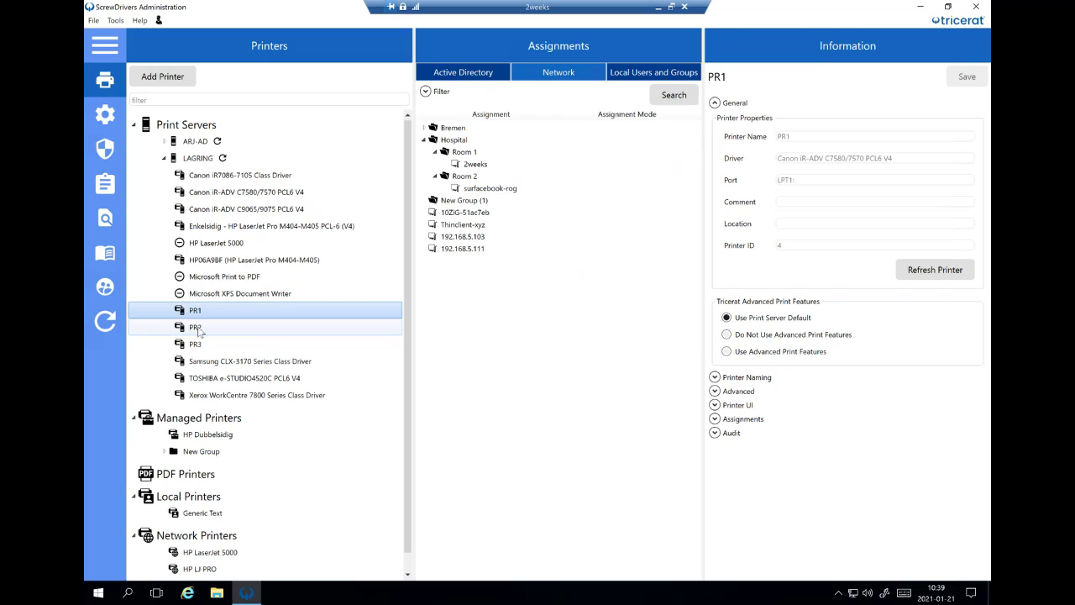
left_click(202, 331, "ctrl")
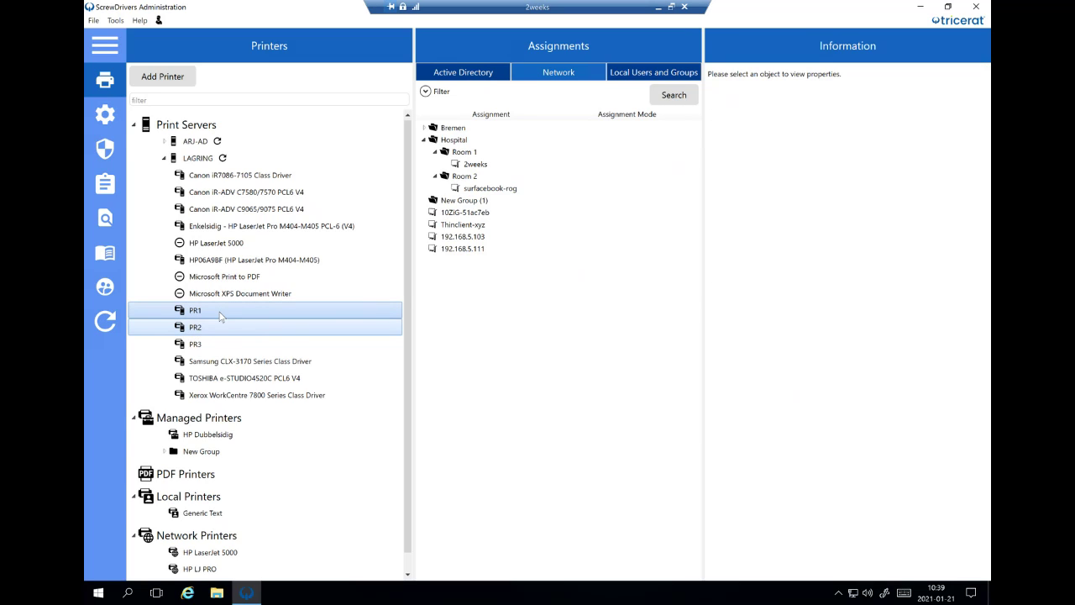
left_click_drag(220, 315, 483, 171)
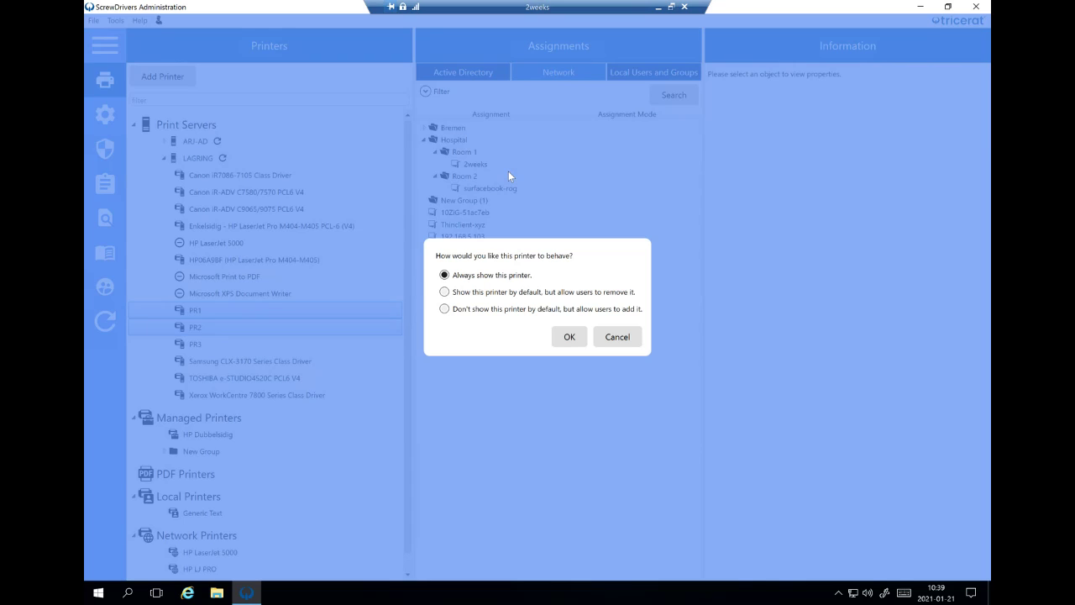
left_click(569, 337)
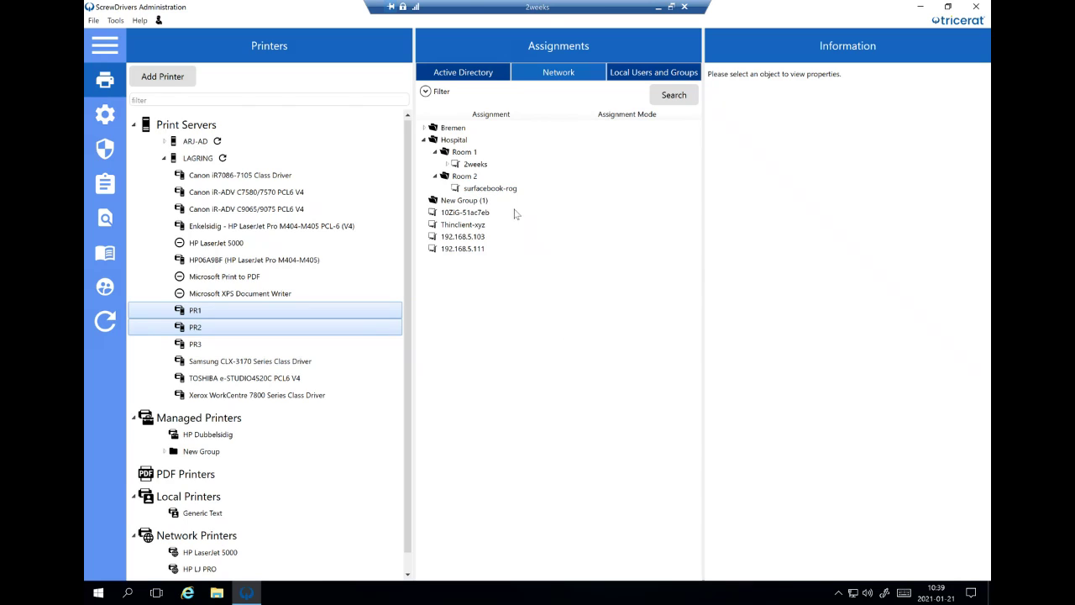
Set PR1 as the default printer for 2weeks
left_click(447, 166)
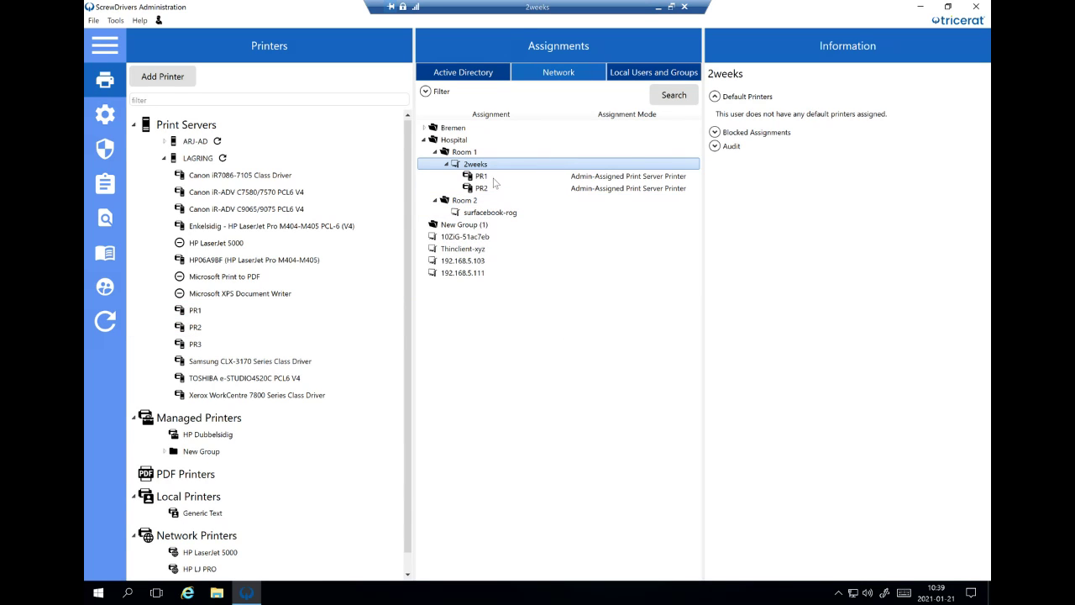
right_click(483, 181)
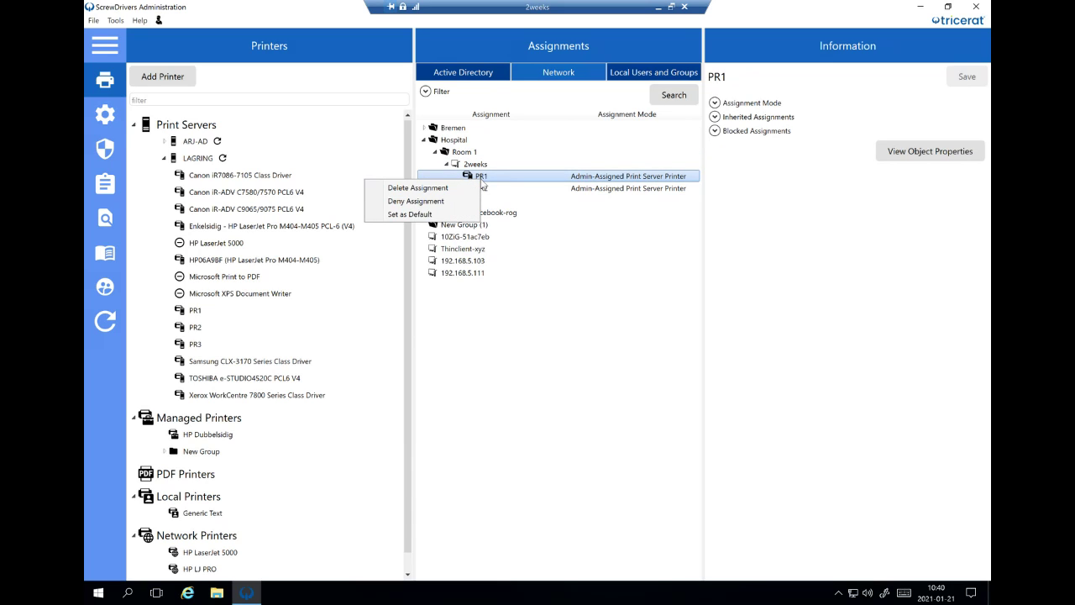
left_click(449, 215)
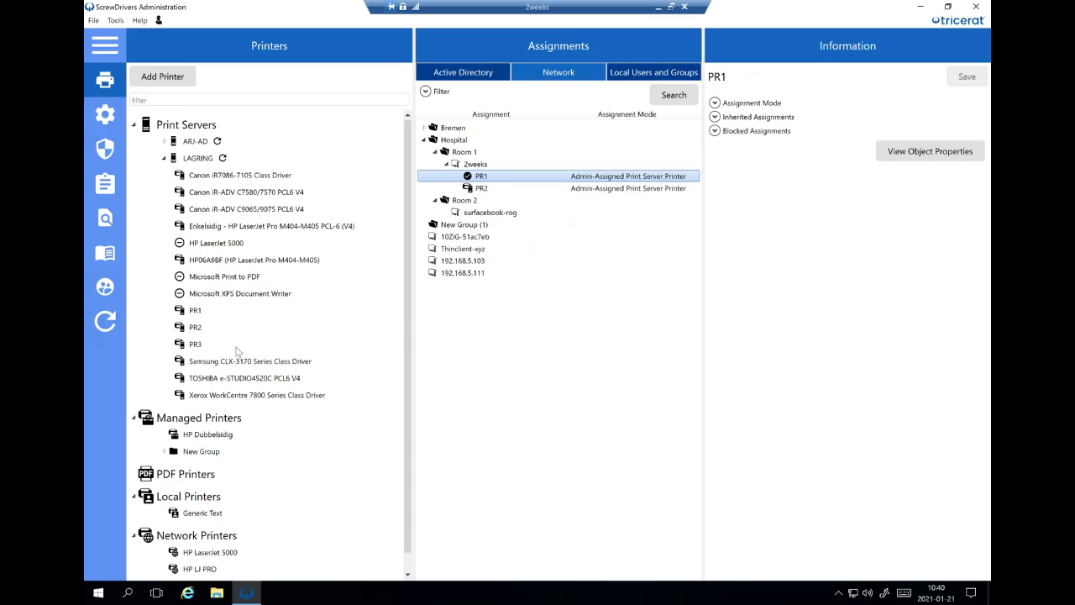
Assign PR3 and the Samsung CLX-3170 printer to surfacebook-rog, always shown
left_click(206, 352)
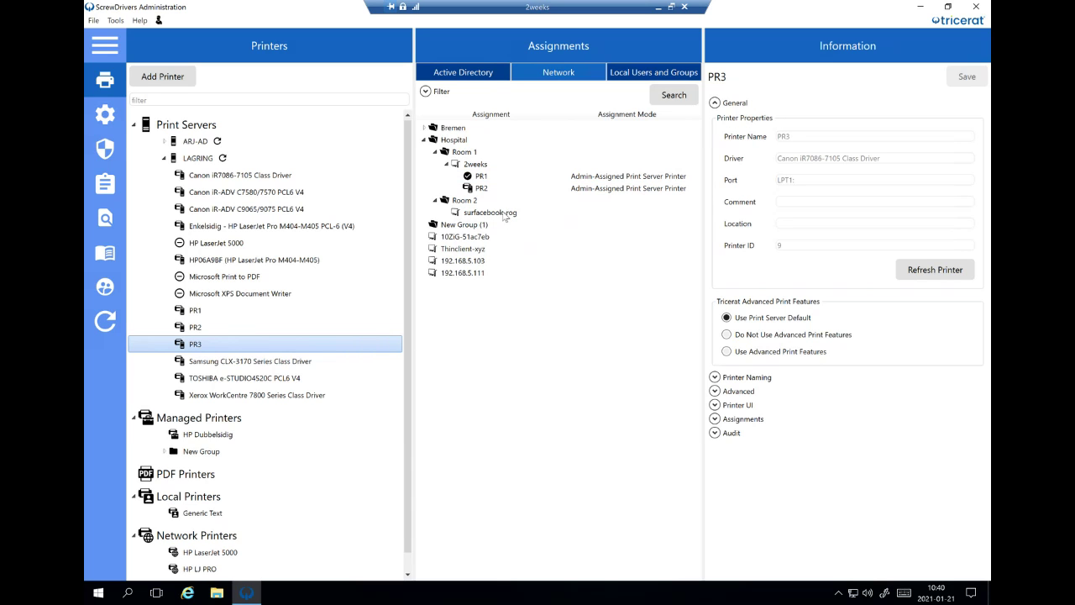
left_click_drag(503, 215, 503, 213)
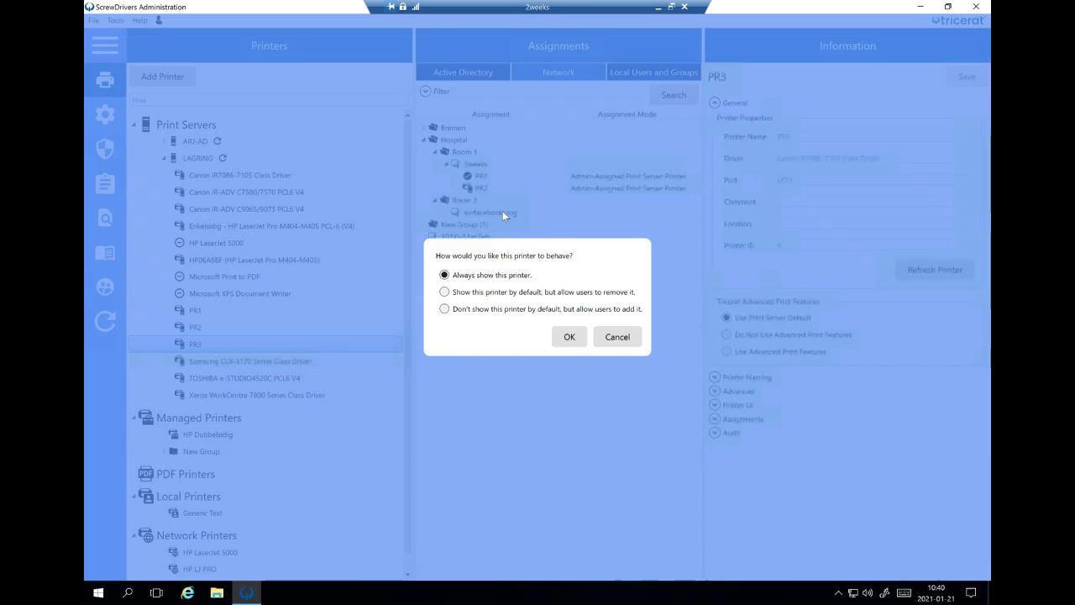
left_click(569, 337)
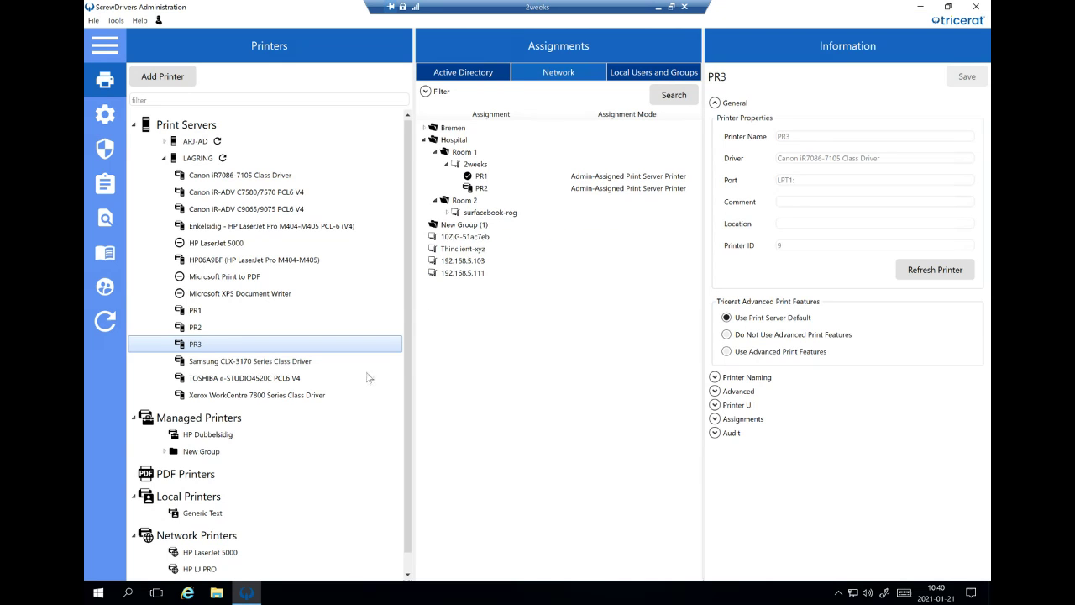
left_click(312, 359)
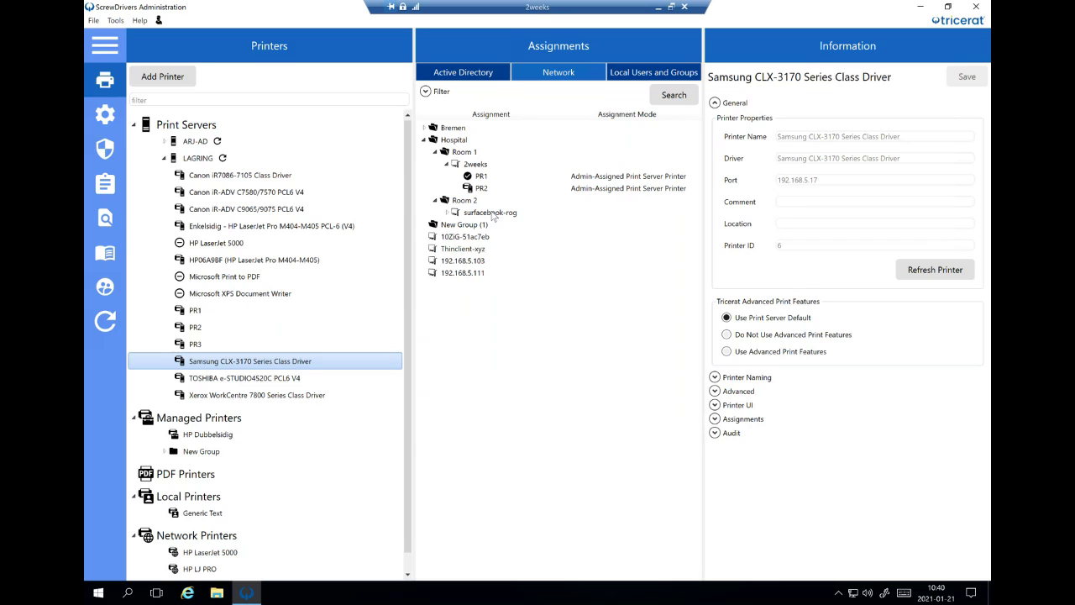
left_click_drag(493, 216, 493, 215)
left_click(569, 336)
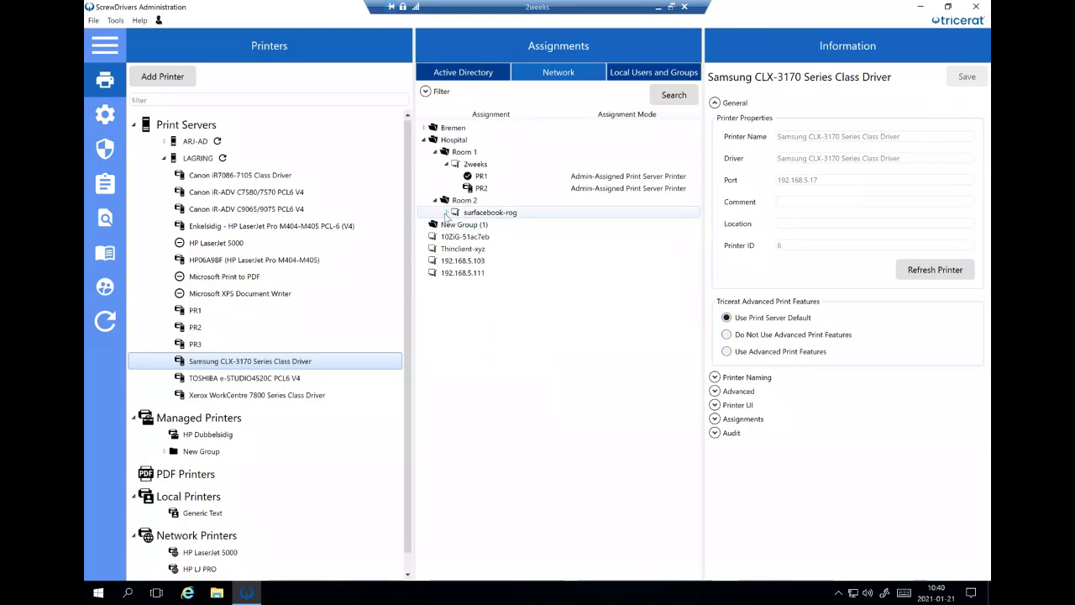
Set PR3 as the default printer for surfacebook-rog
left_click(447, 213)
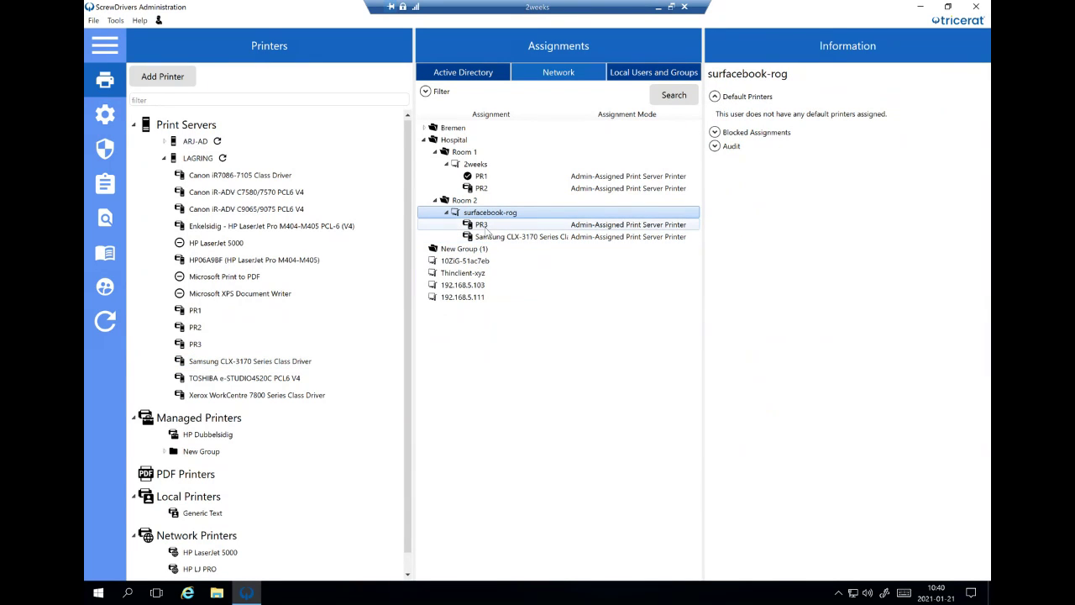
left_click(486, 225)
right_click(485, 227)
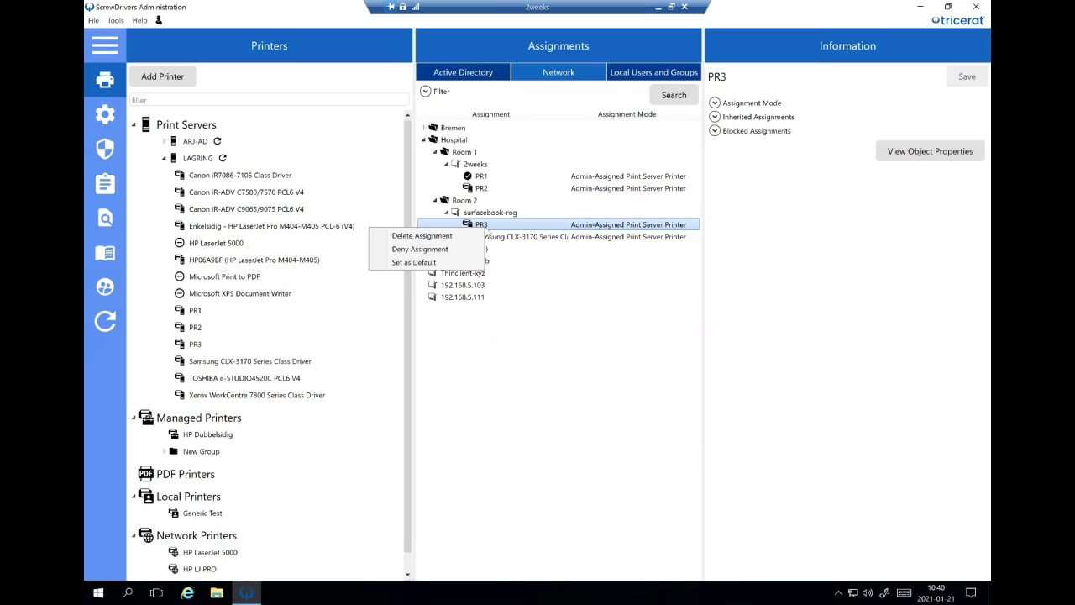
left_click(458, 263)
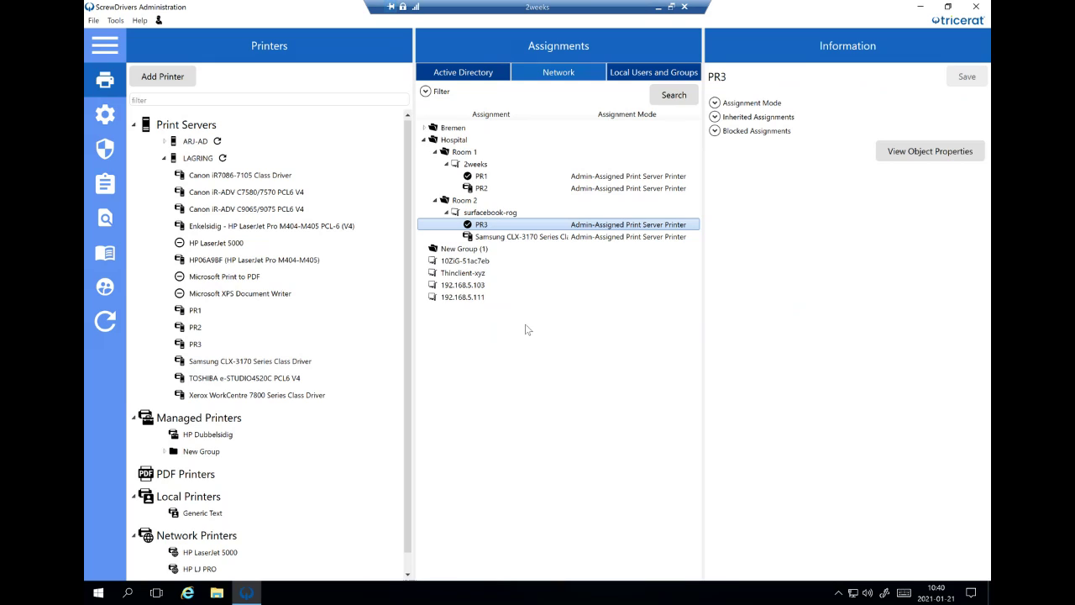
Launch mstsc from Run and start a Remote Desktop connection to 2weeks
right_click(101, 594)
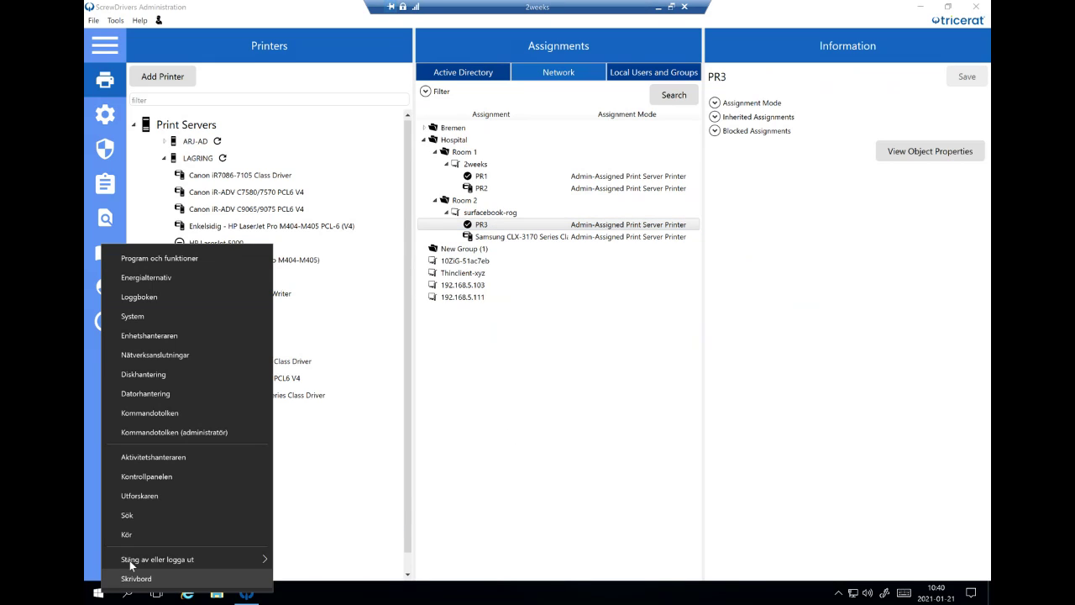
left_click(136, 538)
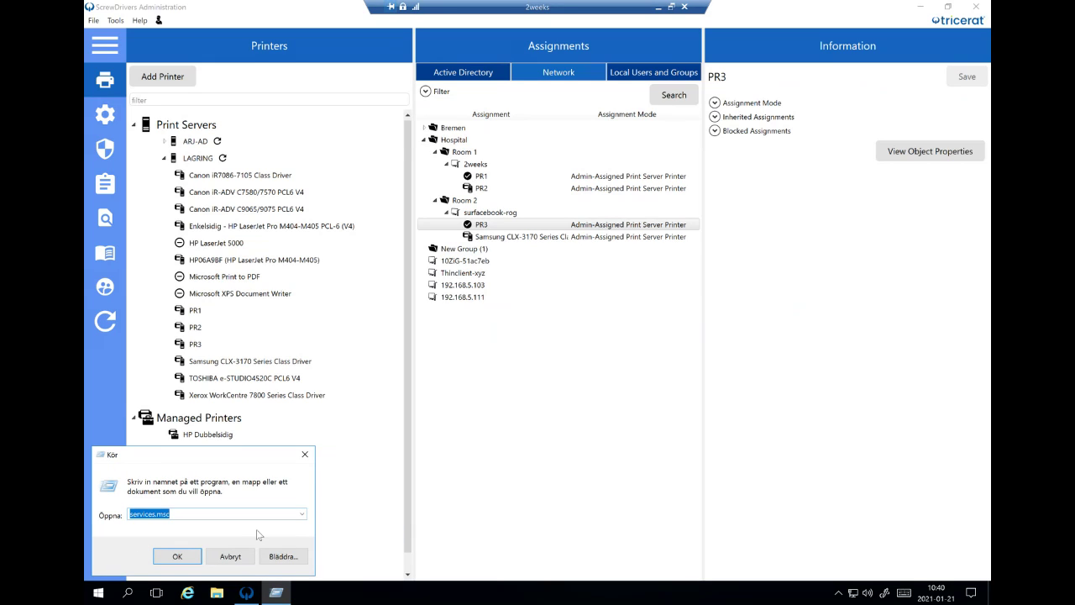
type("mstsc")
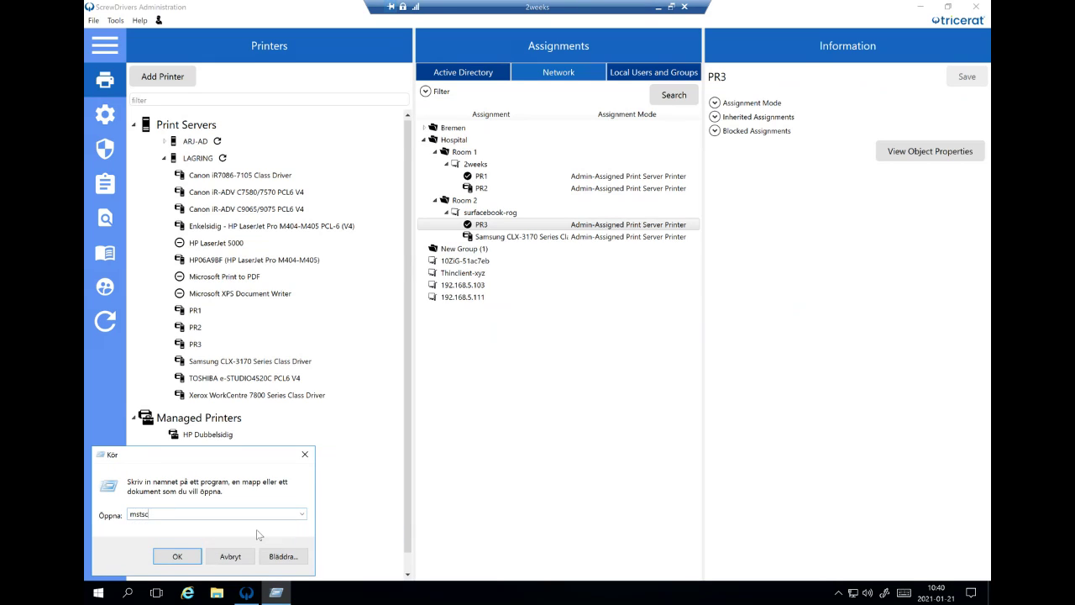
key("Return")
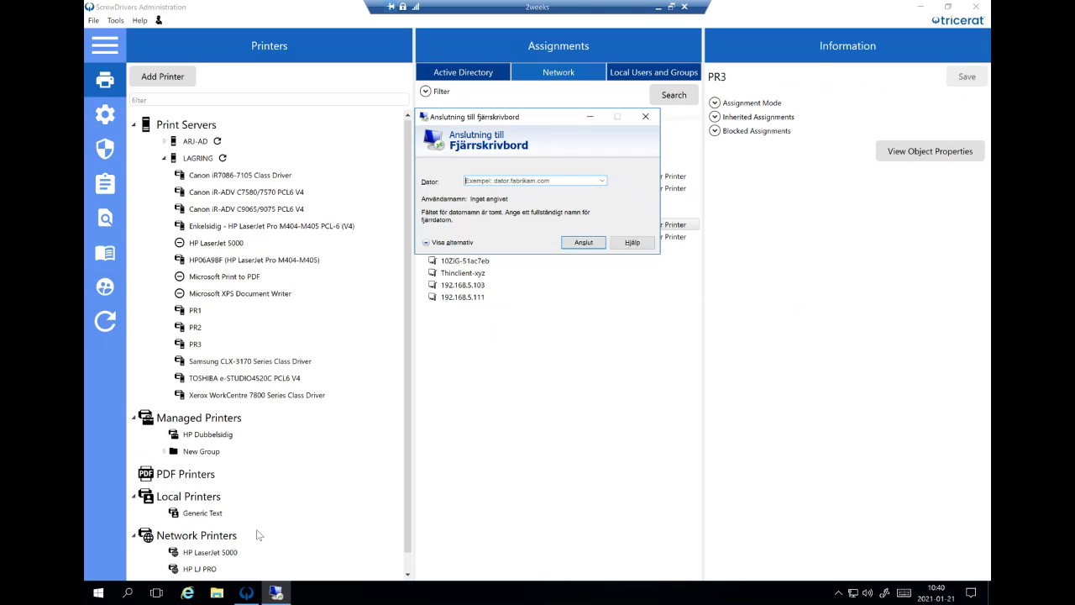
type("1")
type("test")
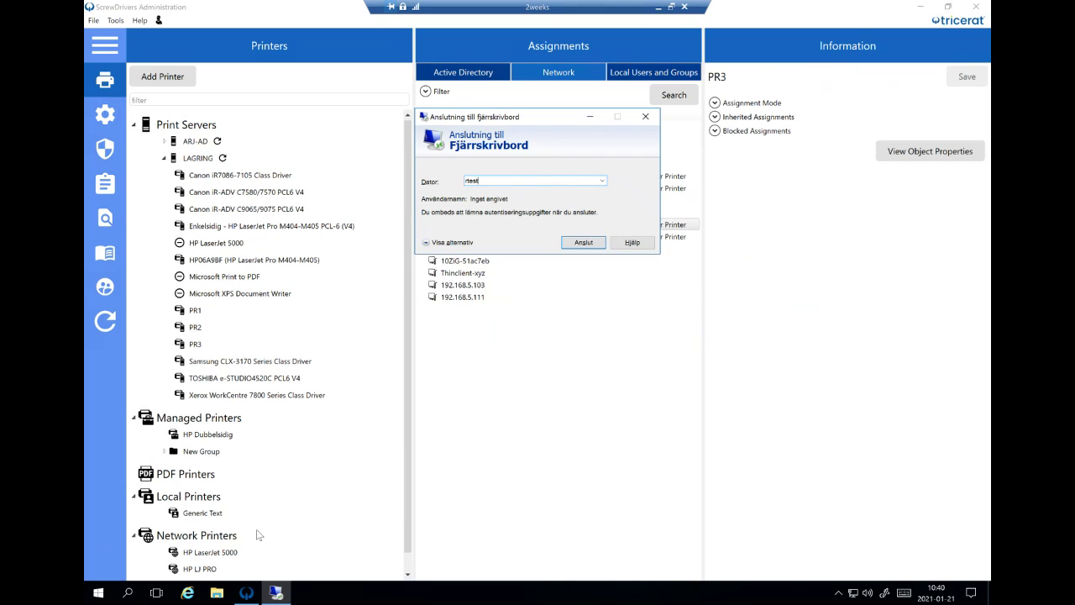
key("BackSpace")
key("BackSpace")
key("BackSpace")
key("BackSpace")
key("BackSpace")
type("2weeks")
key("Return")
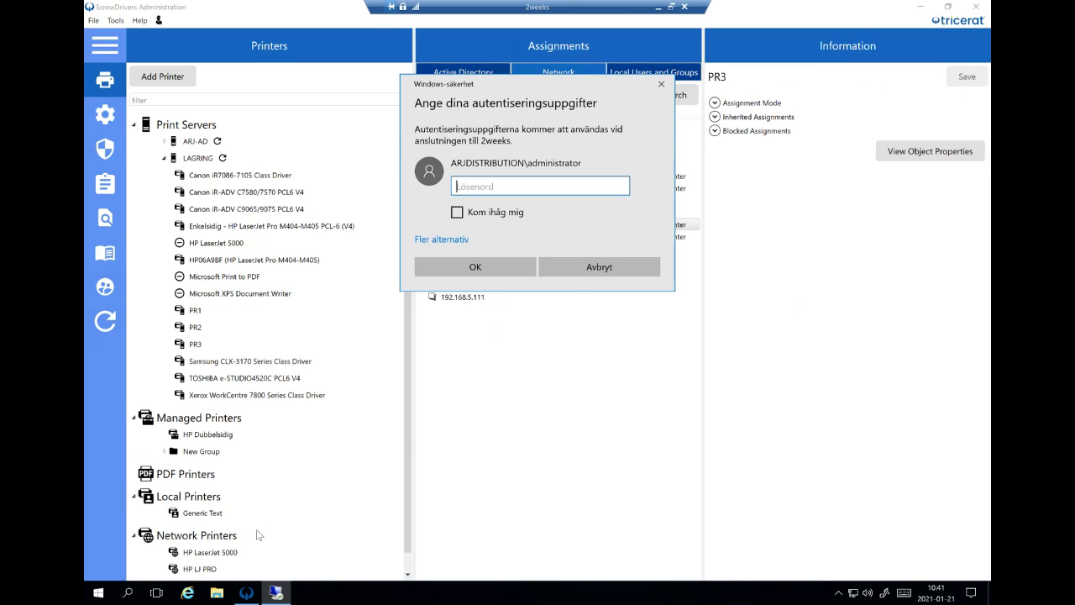
Sign in with a different account, entering its username and password
left_click(443, 241)
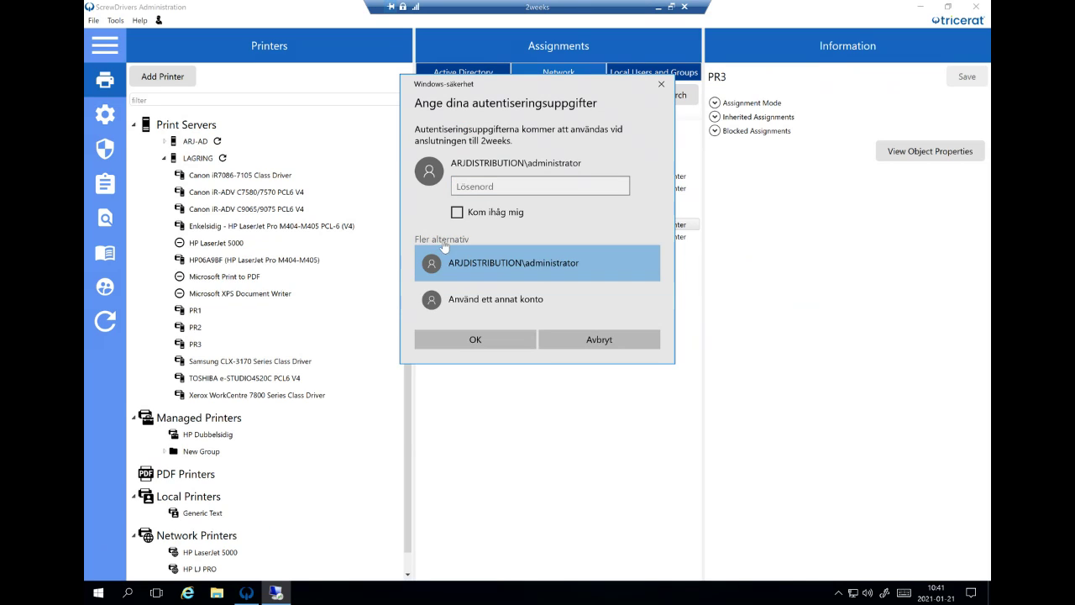
left_click(467, 302)
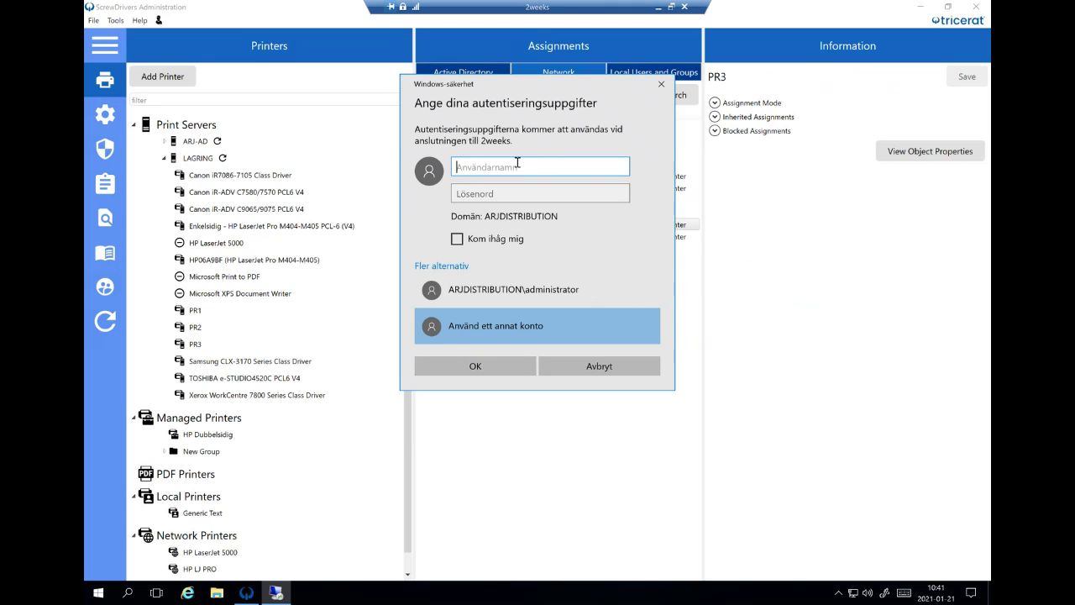
type("rtest")
key("Tab")
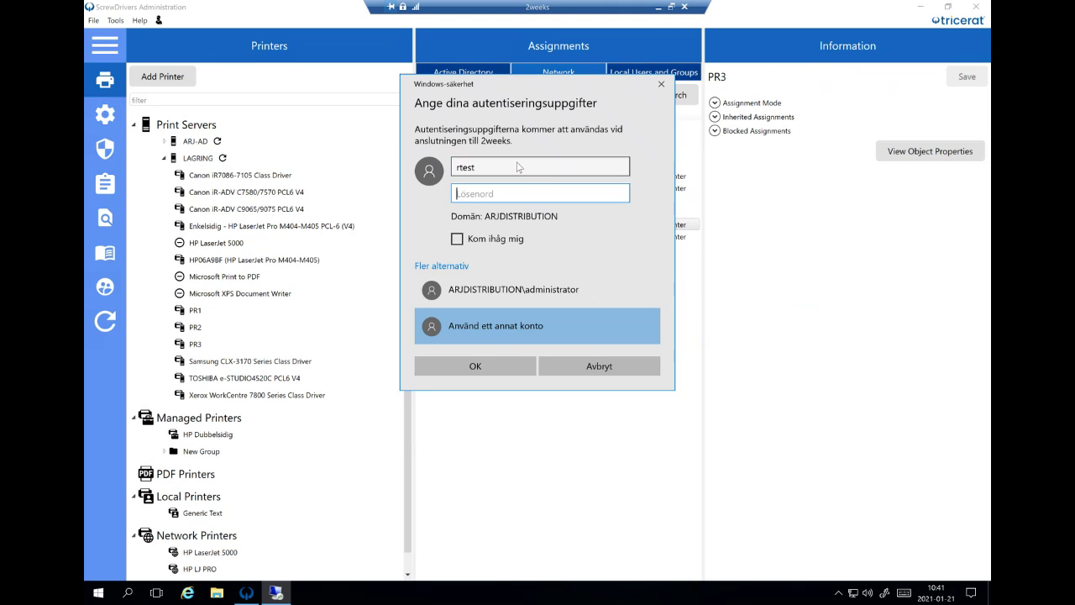
type("***")
key("BackSpace")
key("BackSpace")
key("BackSpace")
type("********")
key("Return")
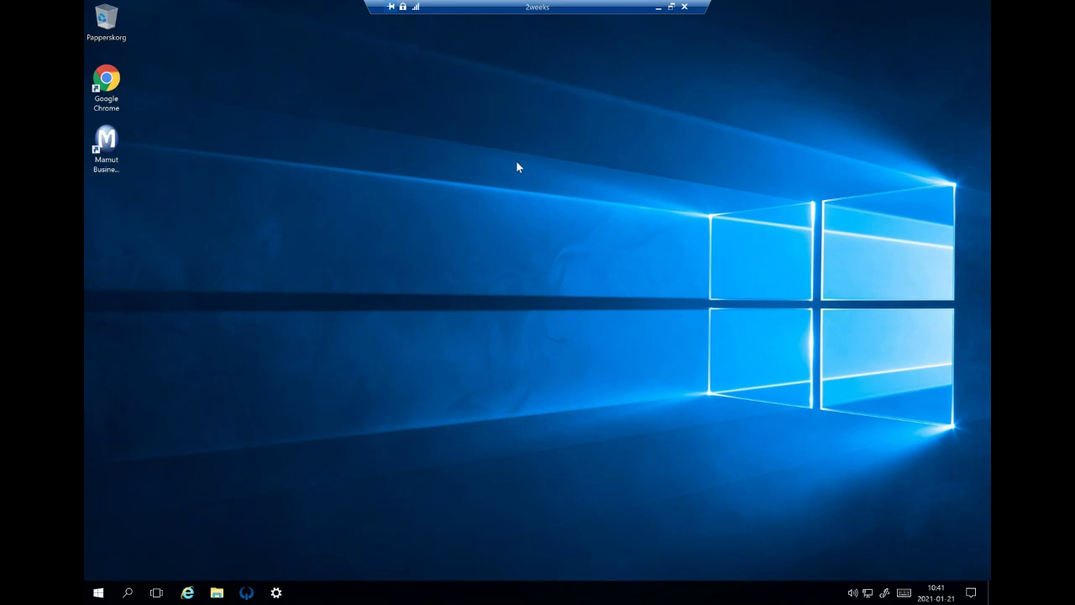
Search 'pr' to open Printers & scanners and confirm PR1 is the Standard printer beside PR2
left_click(129, 592)
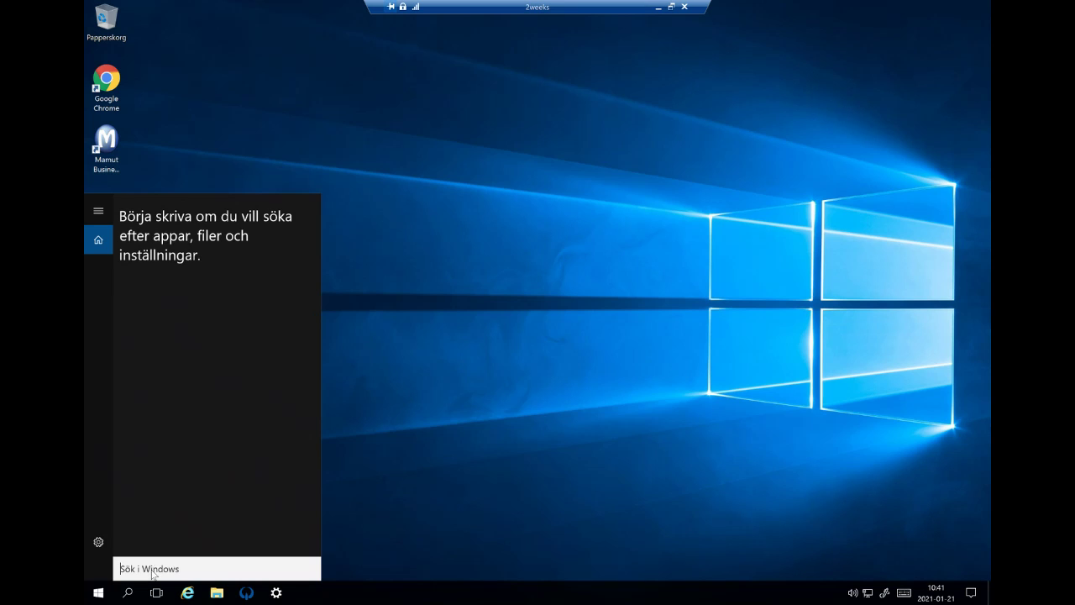
type("pr")
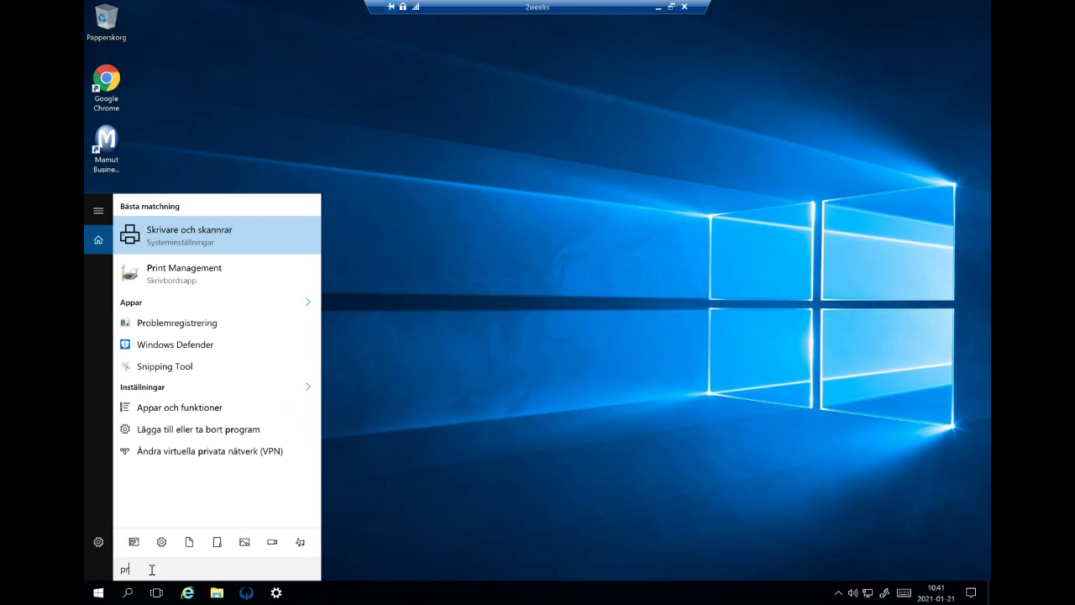
left_click(241, 247)
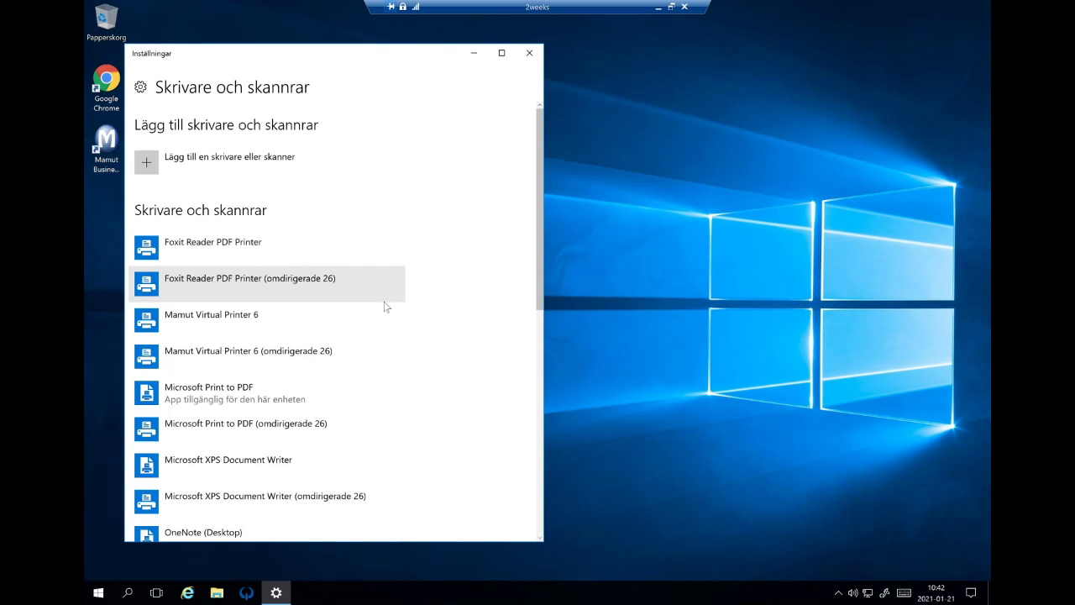
scroll(378, 298, "down", 3)
scroll(386, 308, "down", 7)
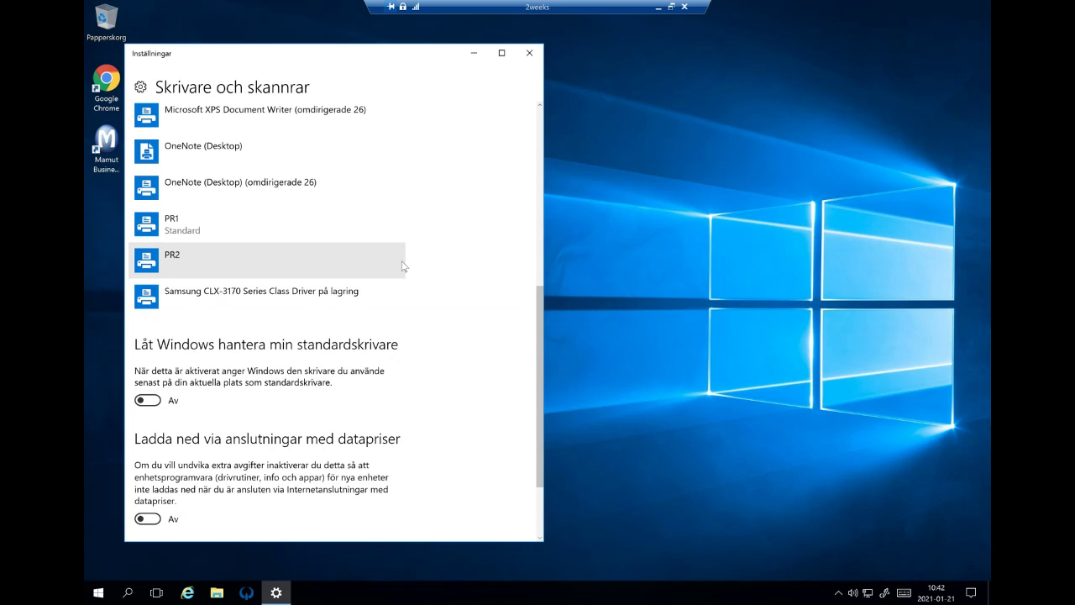
scroll(403, 267, "up", 4)
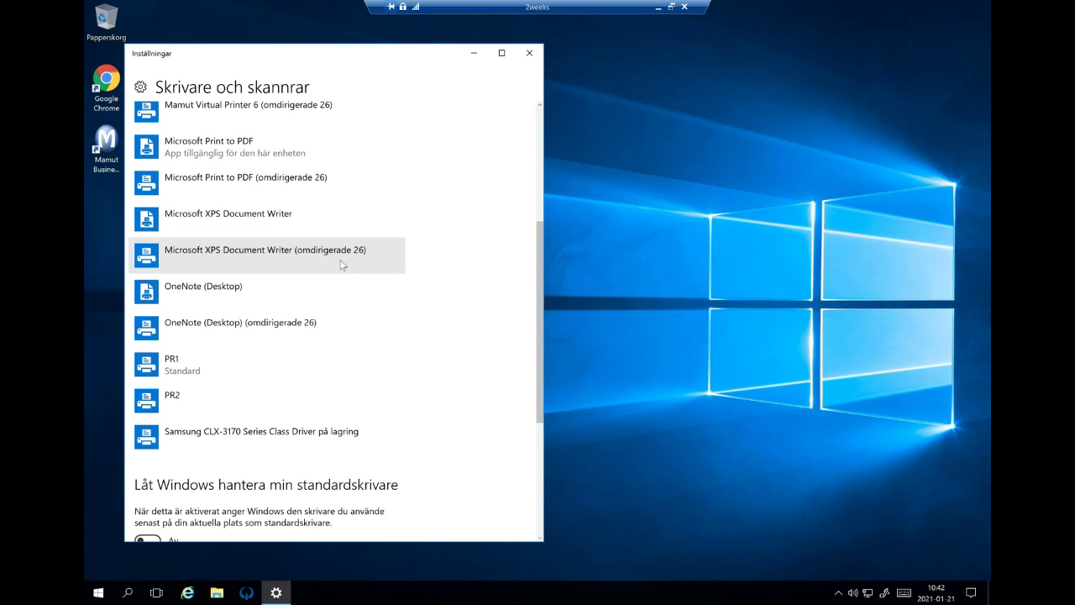
scroll(342, 265, "up", 5)
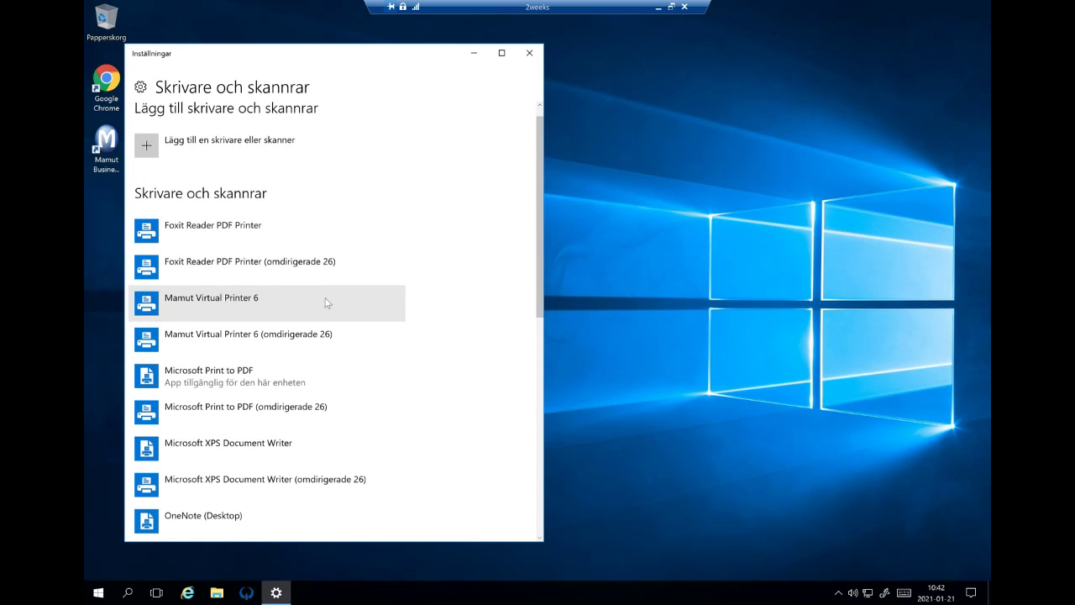
scroll(327, 302, "down", 5)
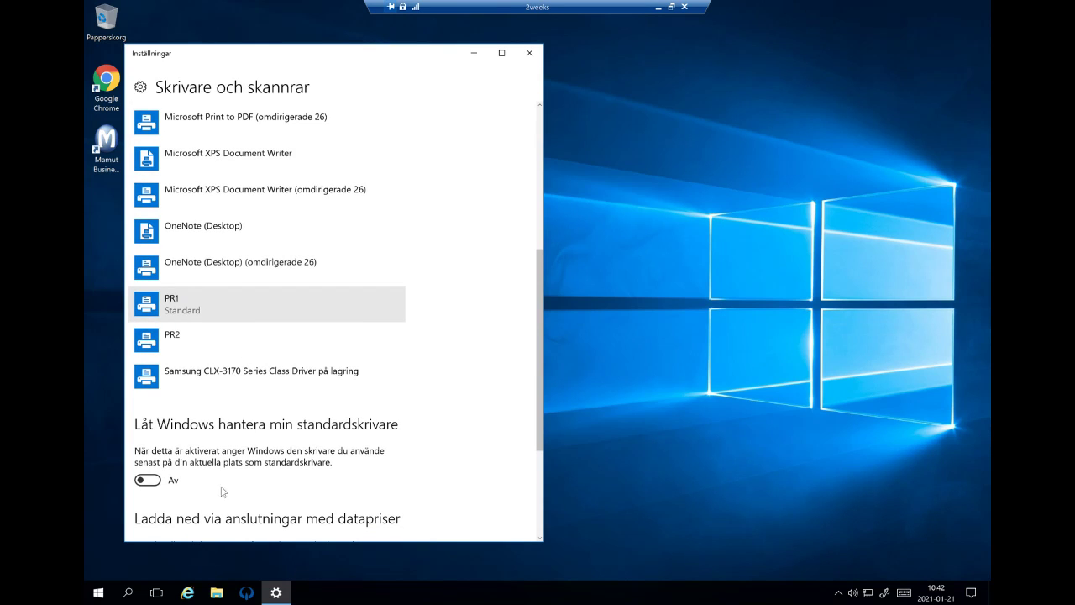
left_click(189, 556)
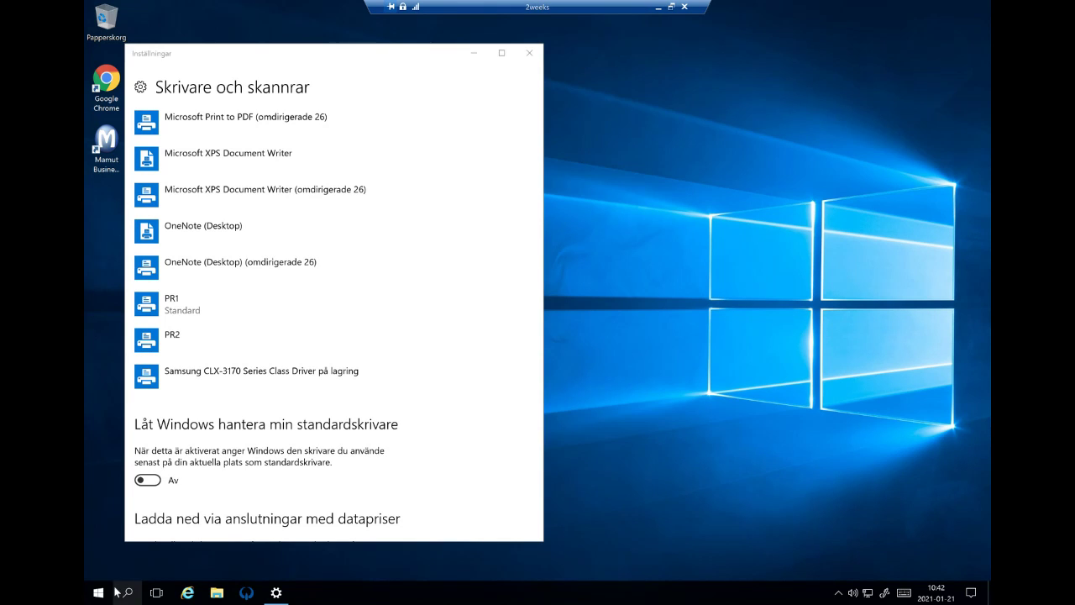
Launch WordPad from Run and type 'testst' into a blank document
right_click(112, 593)
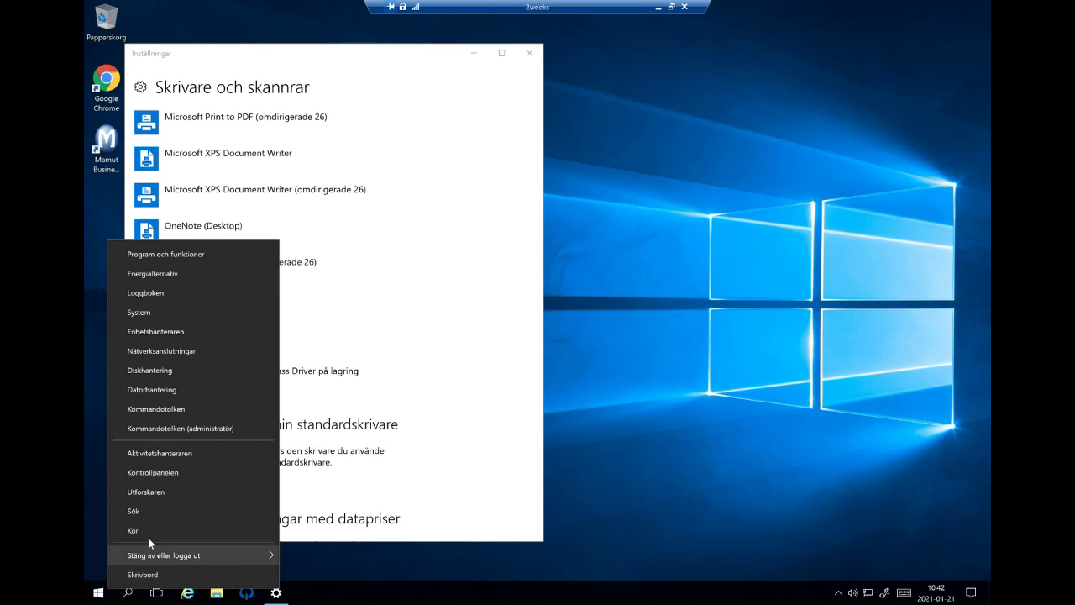
left_click(157, 529)
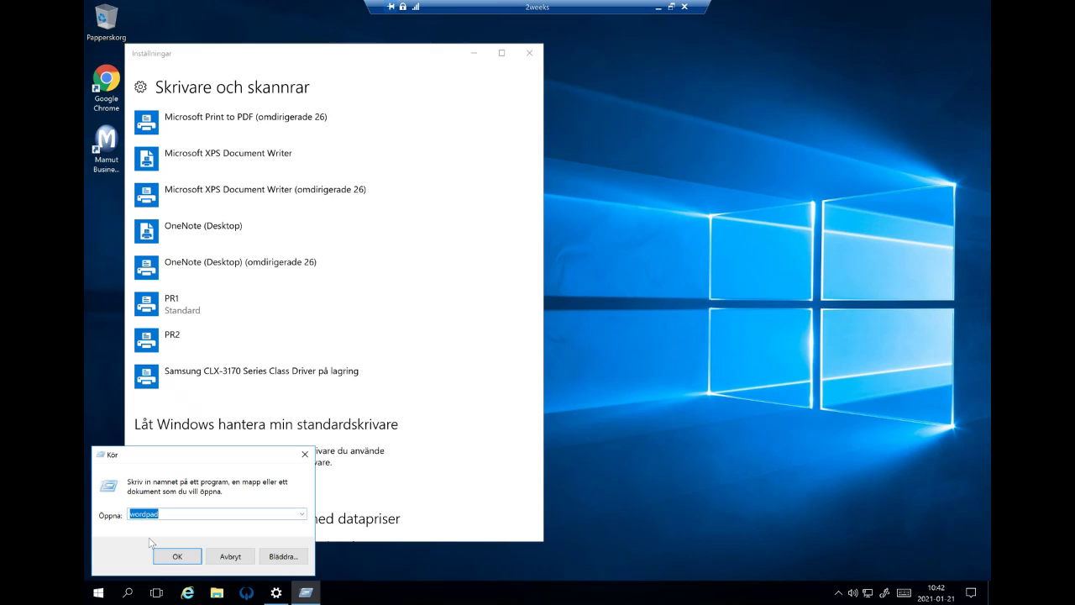
key("Return")
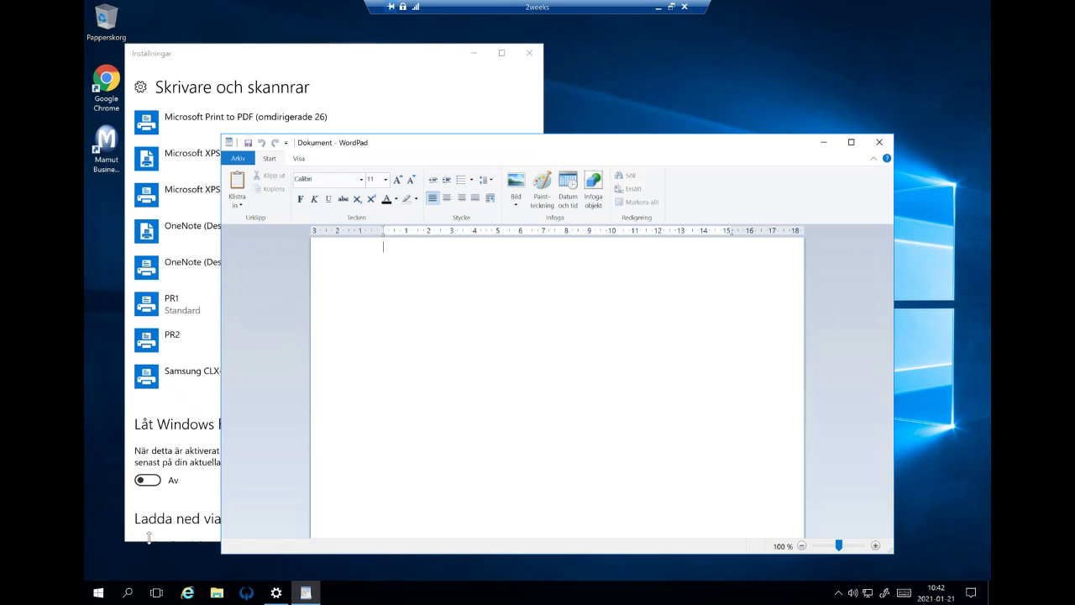
type("testst")
In the print dialog, confirm PR1 is default and open its printing preferences
key("ctrl+p")
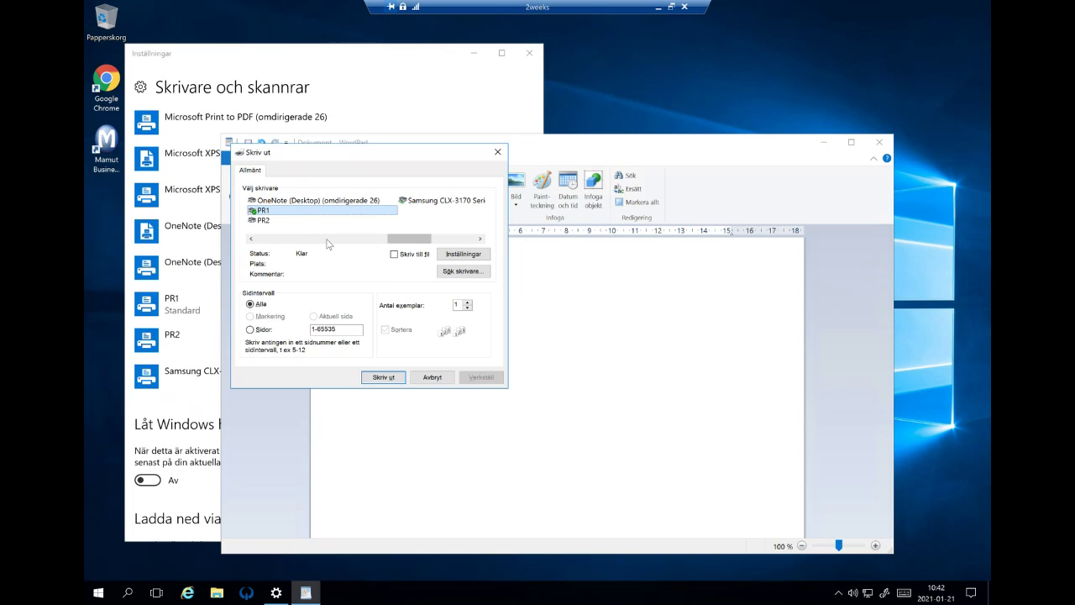
mouse_move(273, 215)
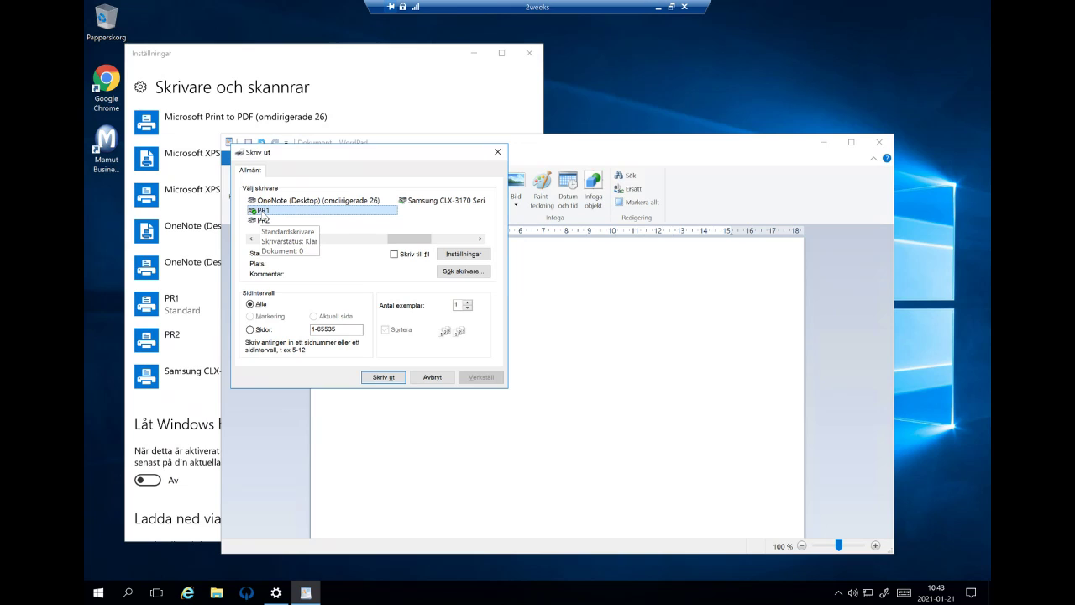
left_click(464, 254)
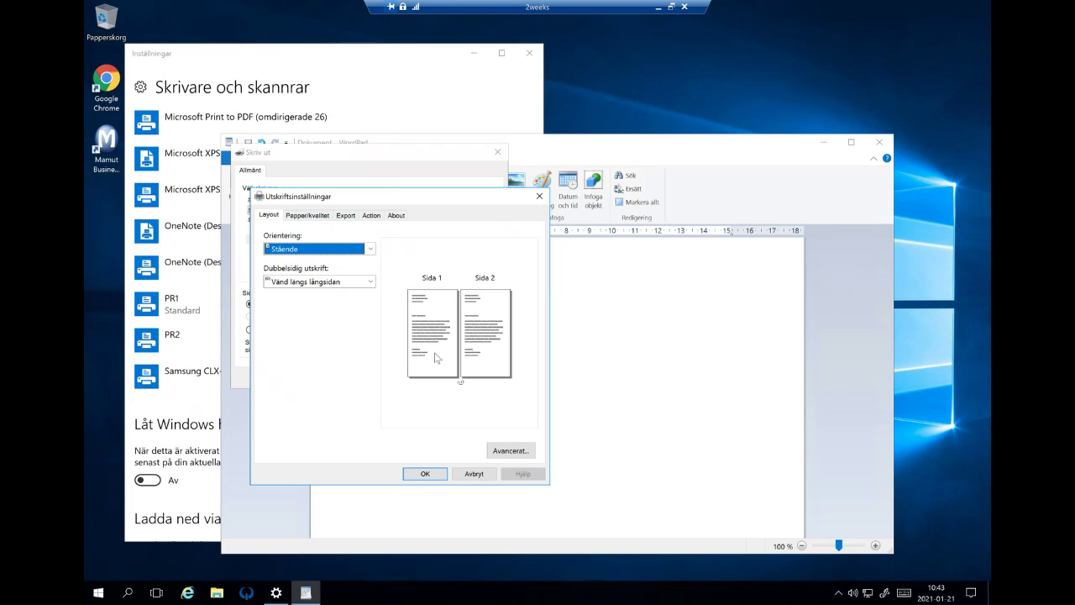
Open PR1's advanced options, then cancel them and its preferences unchanged
left_click(510, 450)
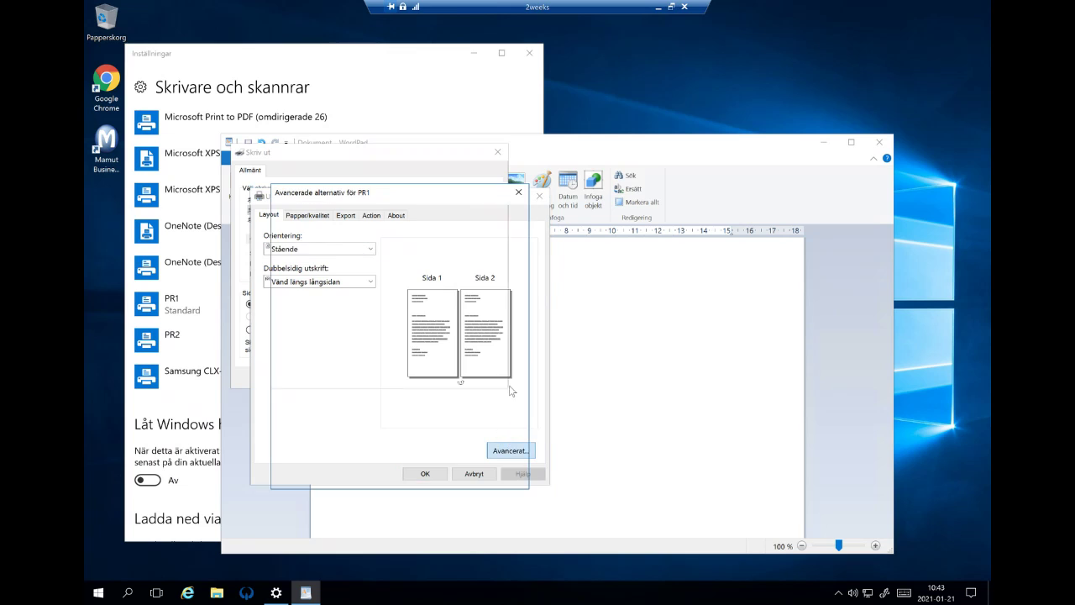
left_click(484, 475)
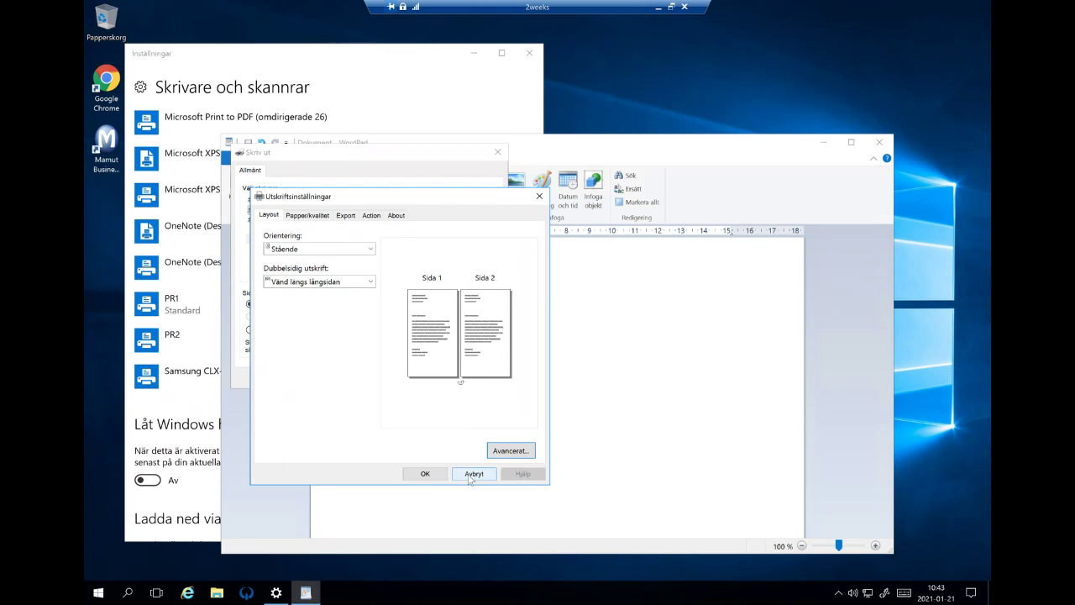
left_click(470, 474)
Select PR2 and browse its advanced and Papper/kvalitet settings, cancelling without changes
left_click(271, 221)
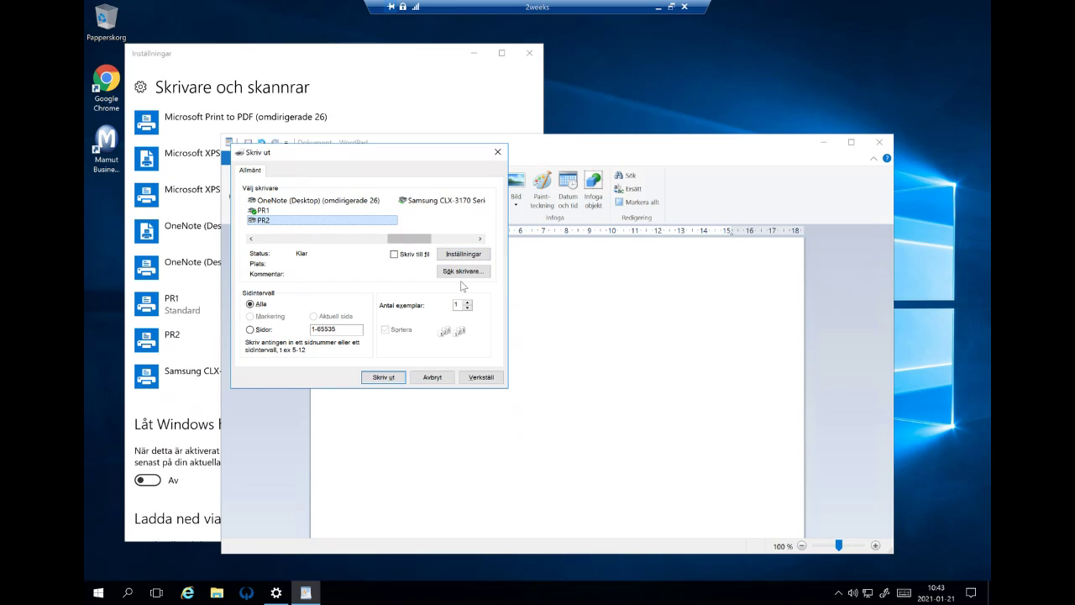
left_click(471, 257)
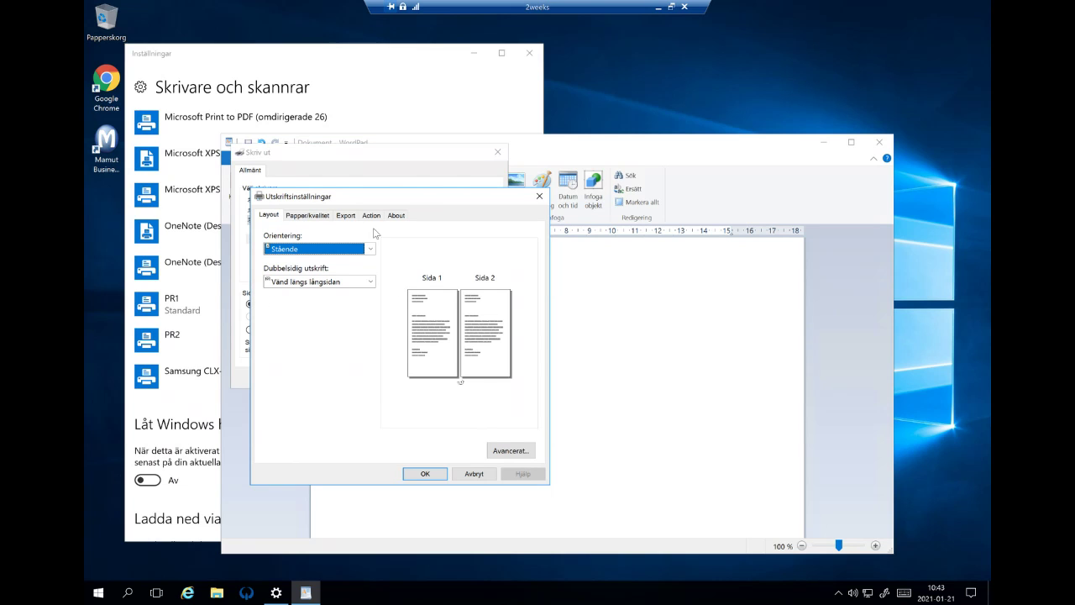
left_click(507, 452)
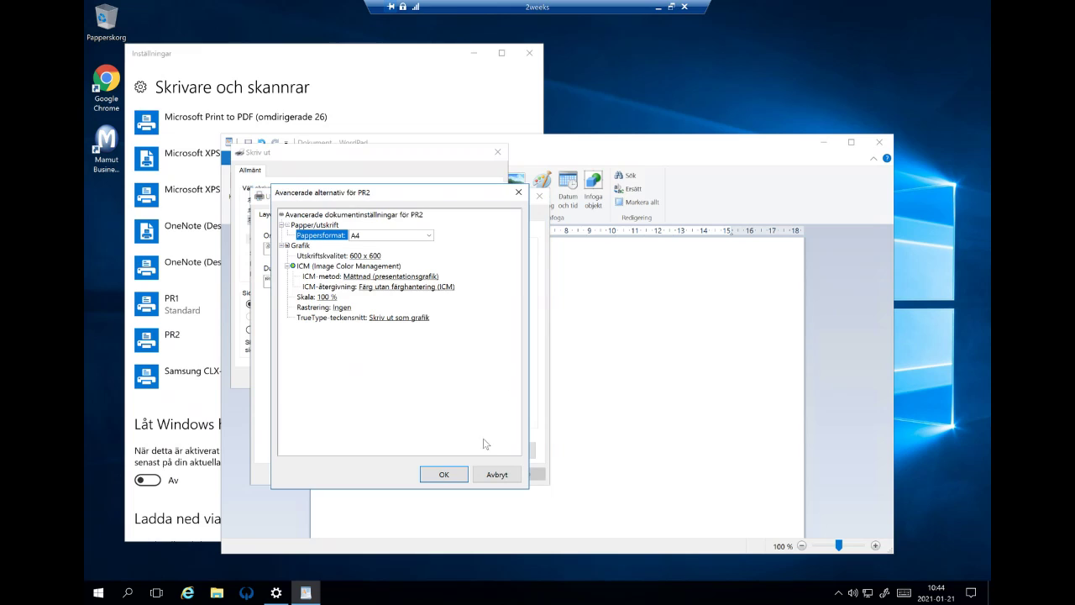
left_click(497, 475)
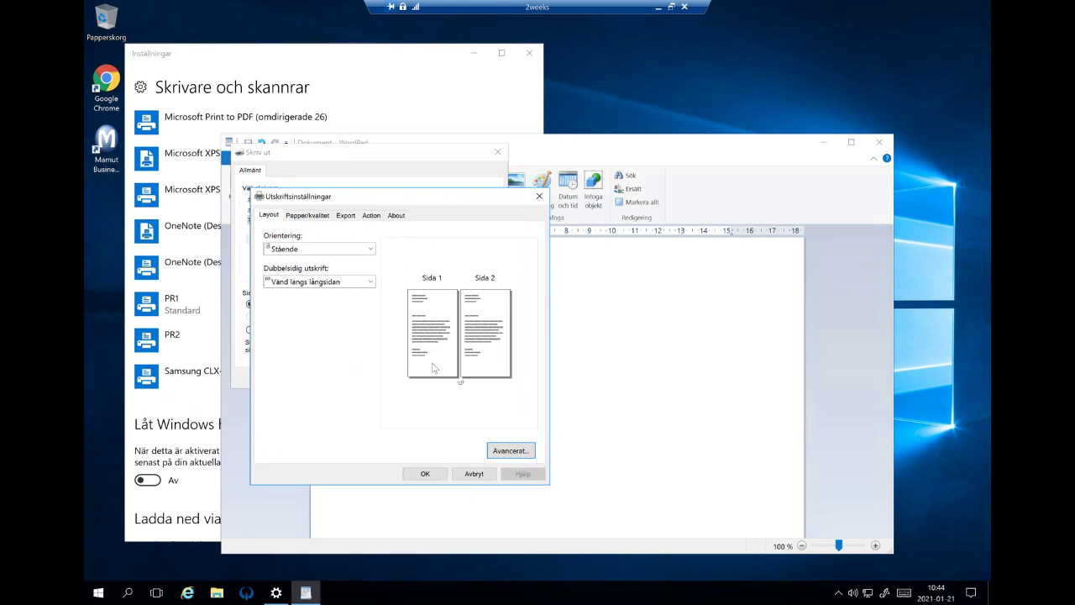
left_click(320, 217)
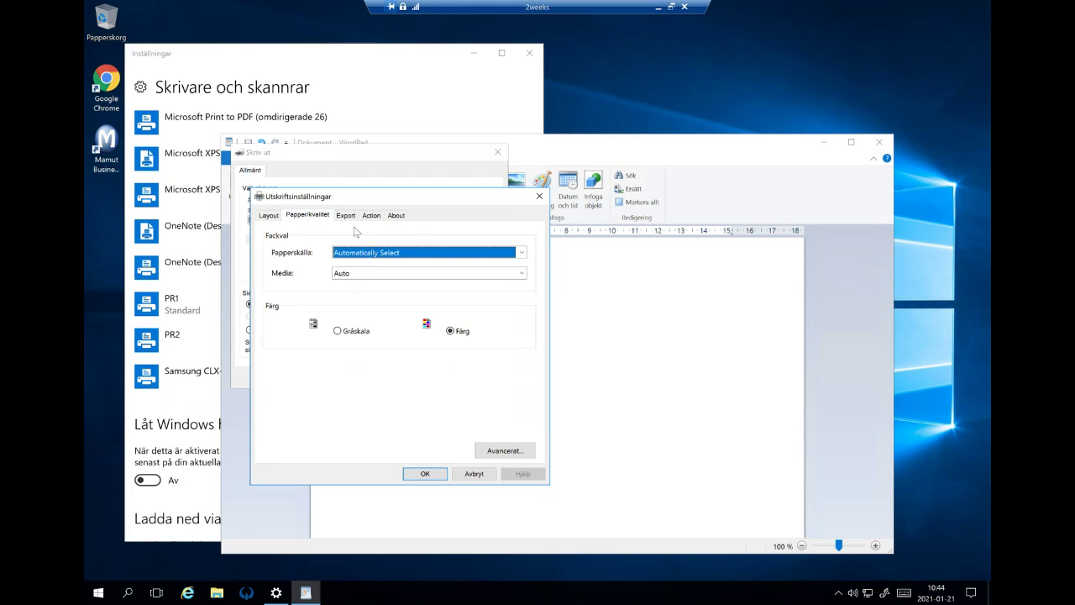
left_click(373, 252)
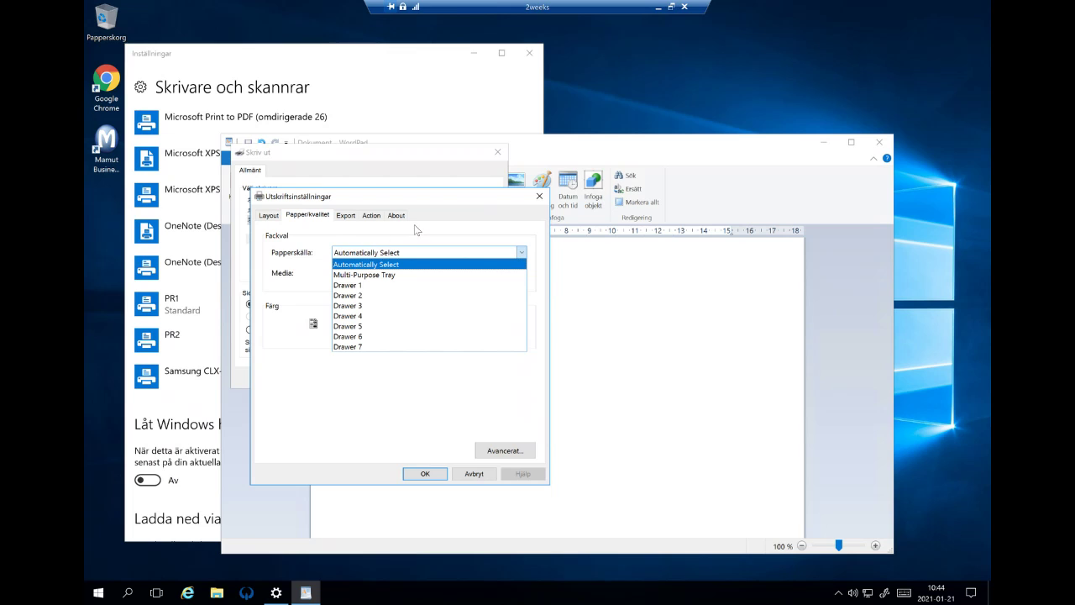
left_click(414, 225)
left_click(472, 476)
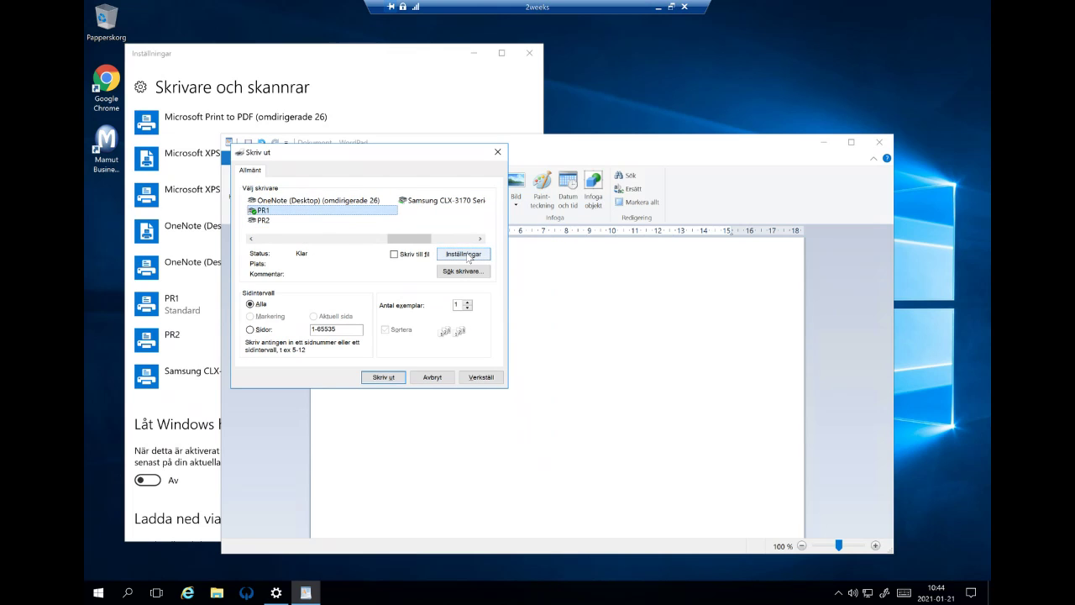
Browse PR1's Papper/kvalitet, Export, Action and About tabs, then cancel unchanged
left_click(454, 255)
left_click(317, 218)
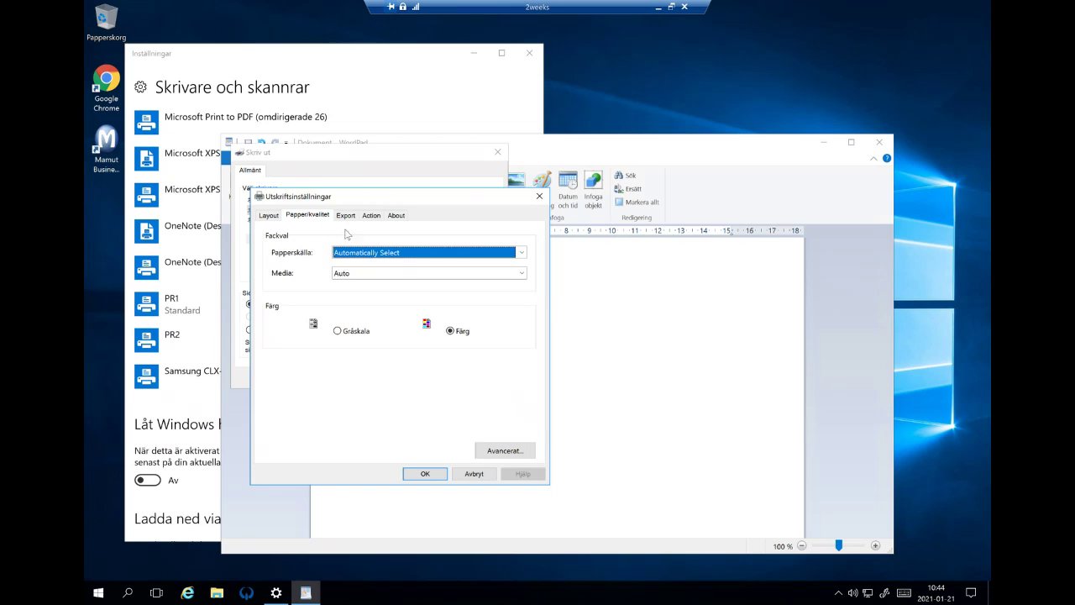
left_click(395, 254)
left_click(410, 239)
left_click(345, 217)
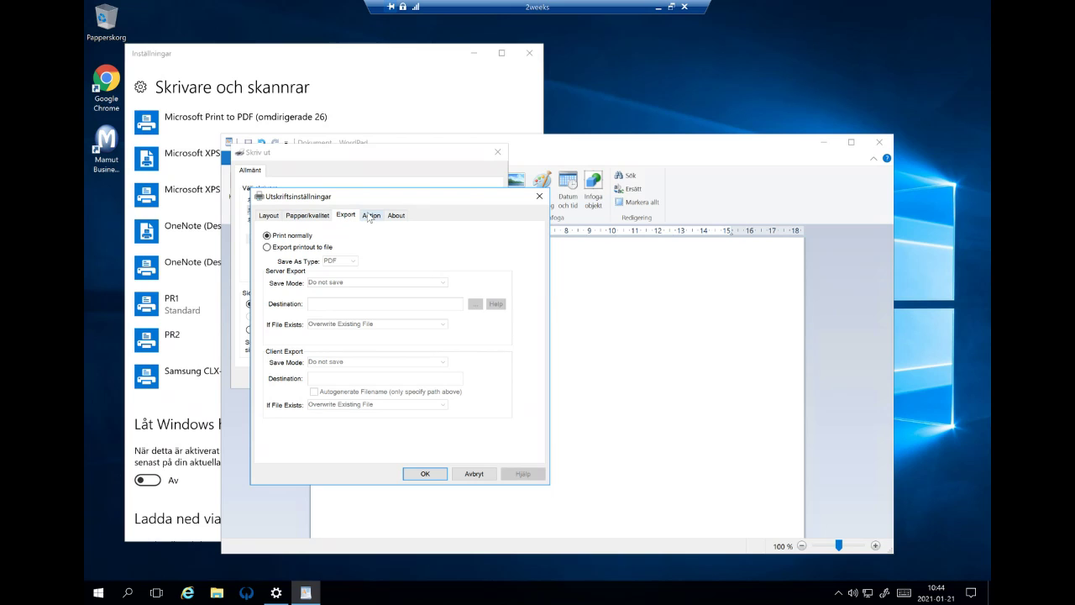
left_click(372, 216)
left_click(395, 215)
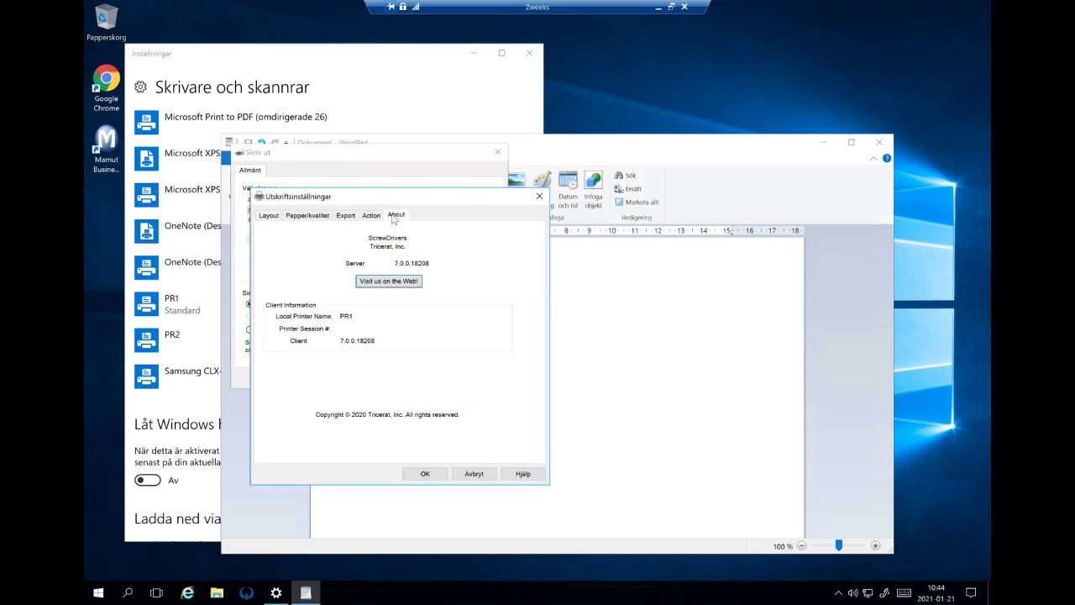
left_click(476, 475)
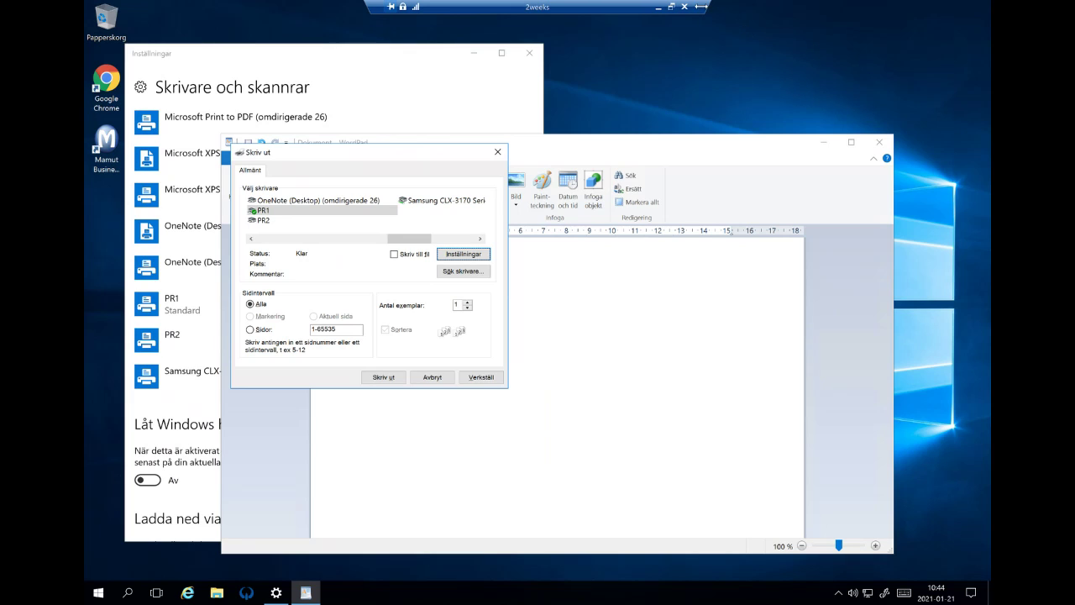
Disconnect the remote session and launch the other 2weeks connection shortcut
left_click(683, 7)
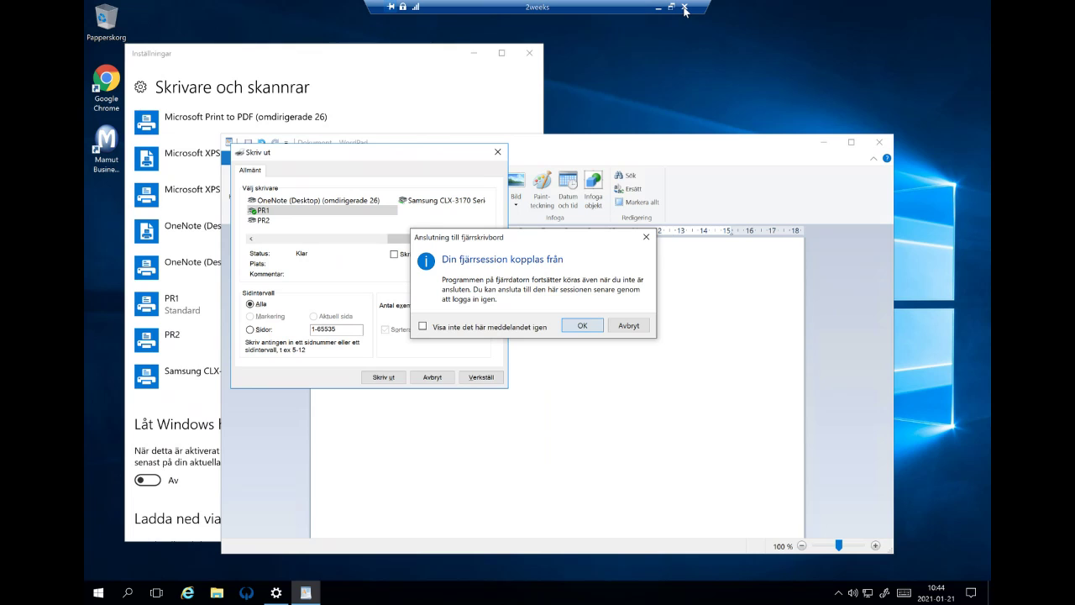
key("Return")
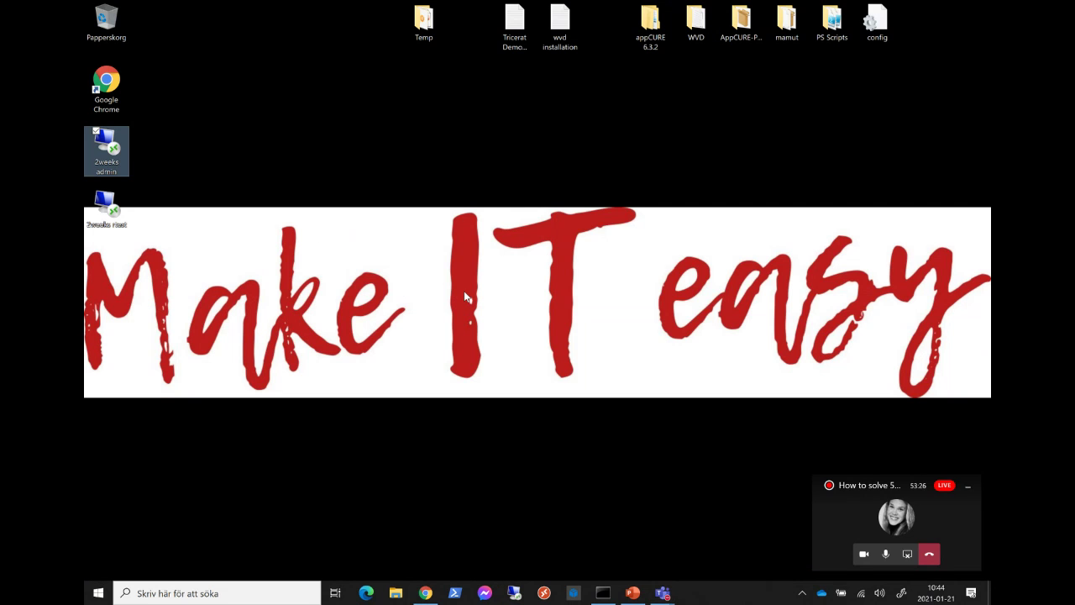
left_click(107, 207)
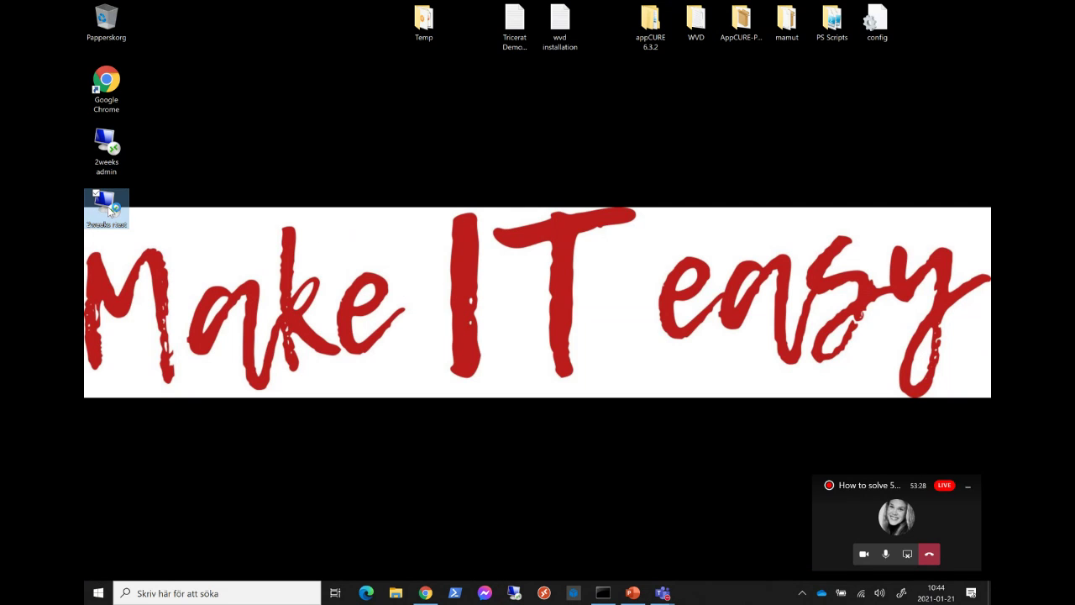
double_click(108, 207)
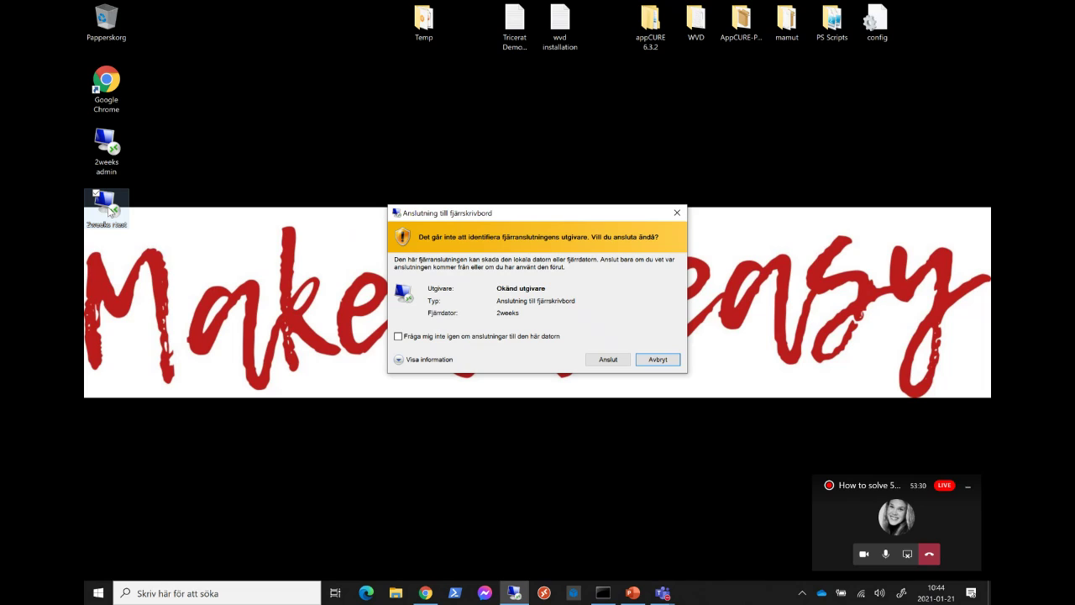
Accept the unknown publisher warning and log in with the account password
key("Left")
key("Return")
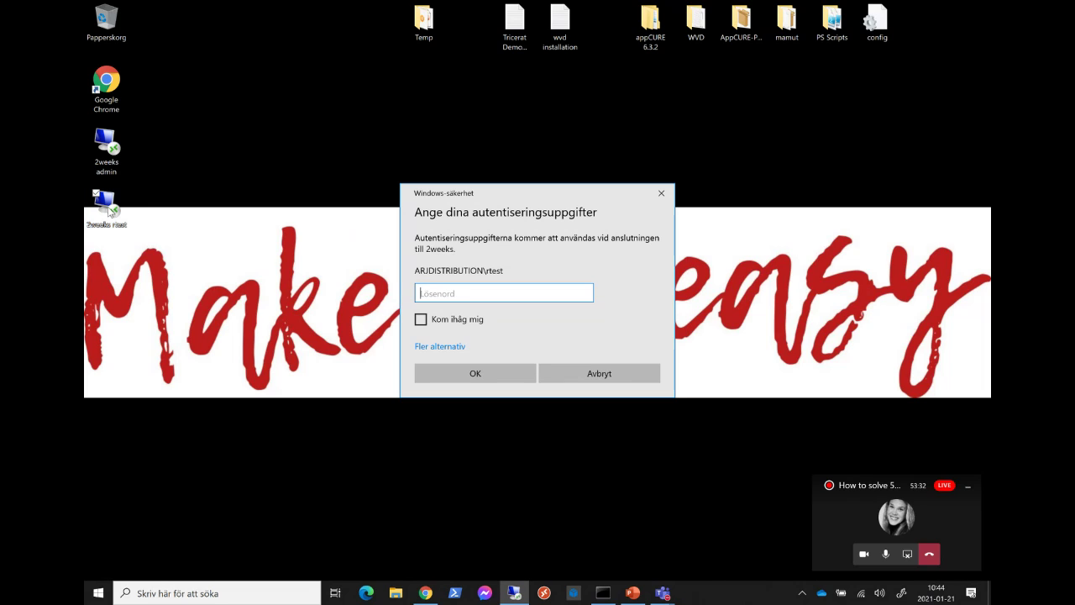
type("*******")
key("Return")
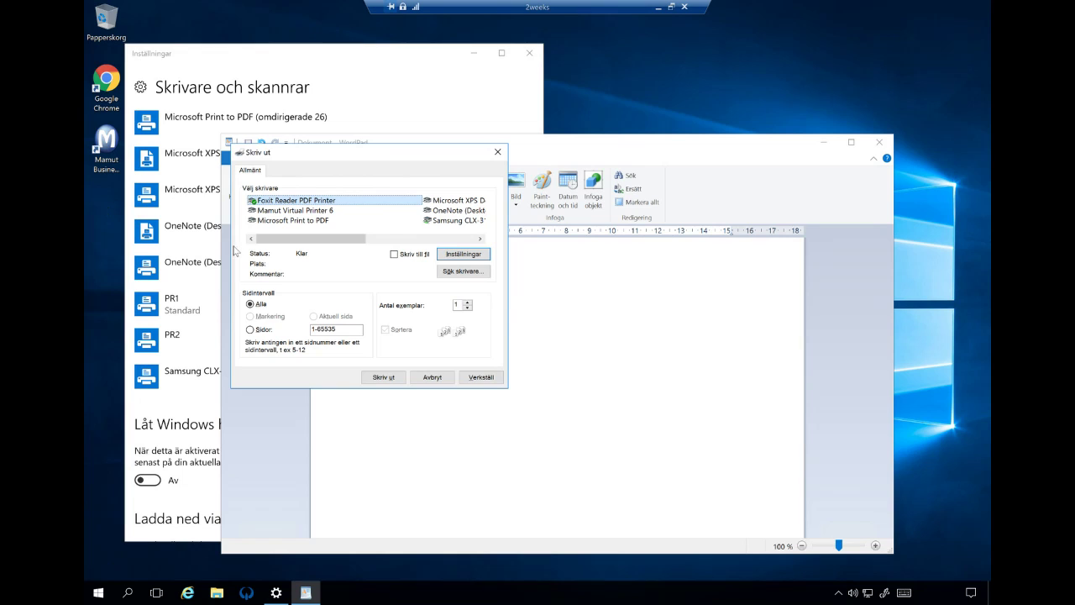
Confirm PR3 is Standard in Skrivare och skannrar, then select PR3 in WordPad's print dialog
left_click(396, 241)
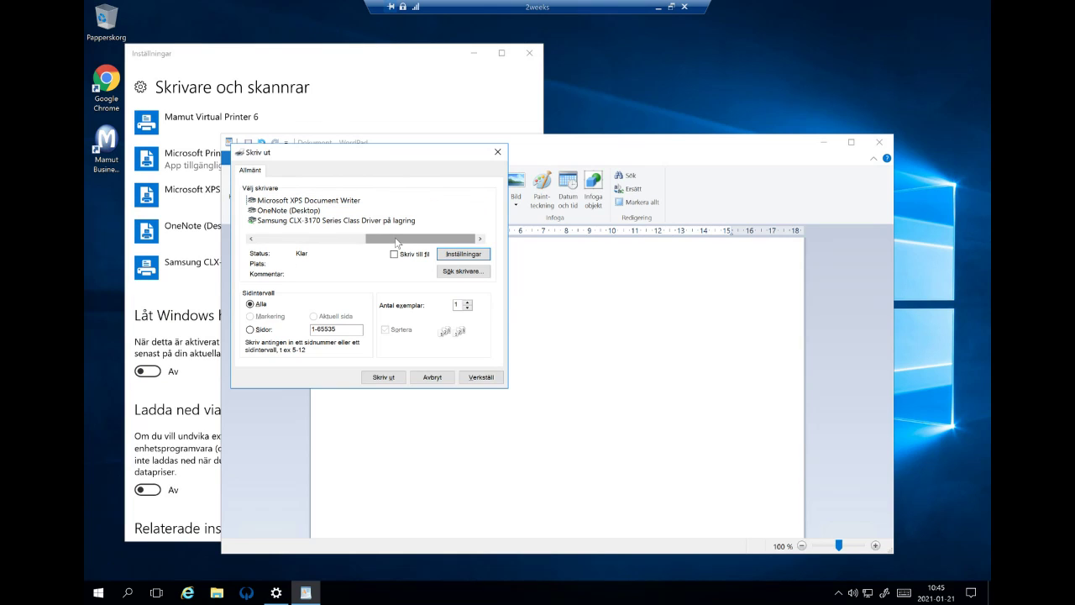
left_click(367, 59)
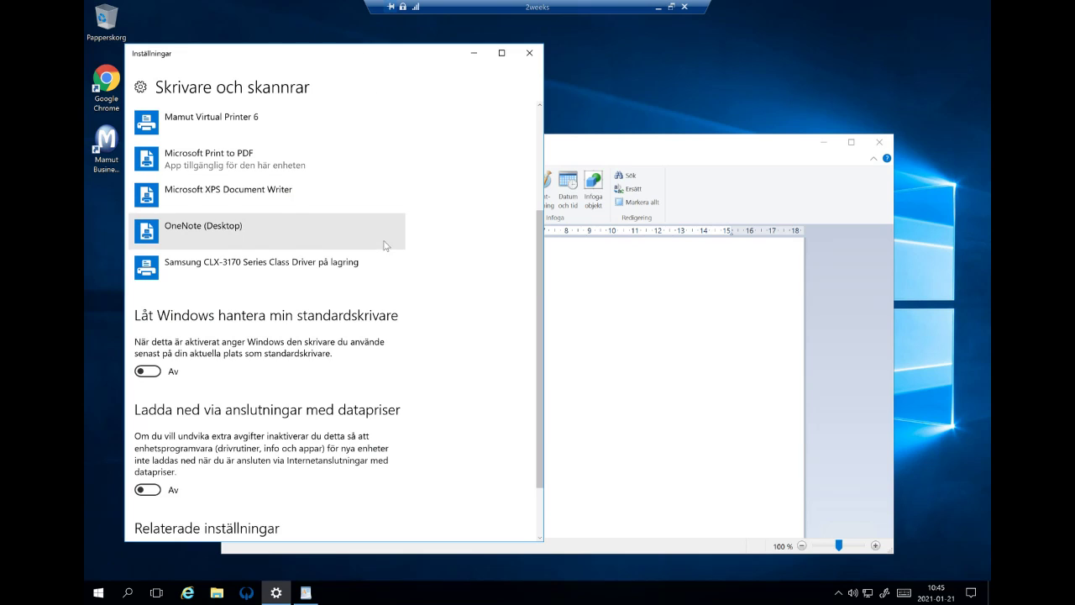
scroll(384, 246, "up", 3)
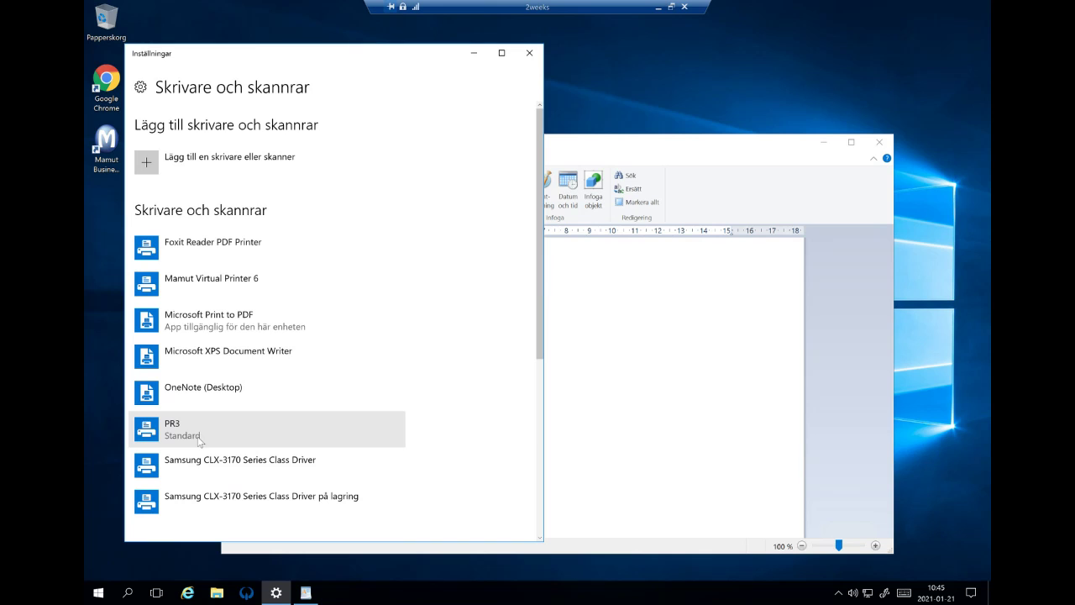
left_click(686, 304)
key("ctrl+p")
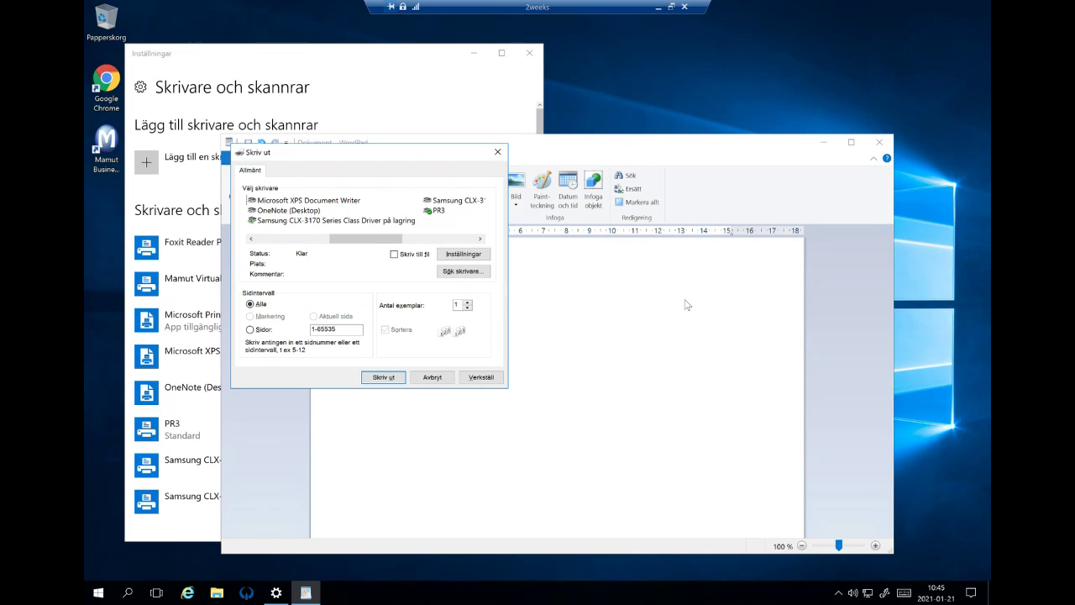
left_click(433, 212)
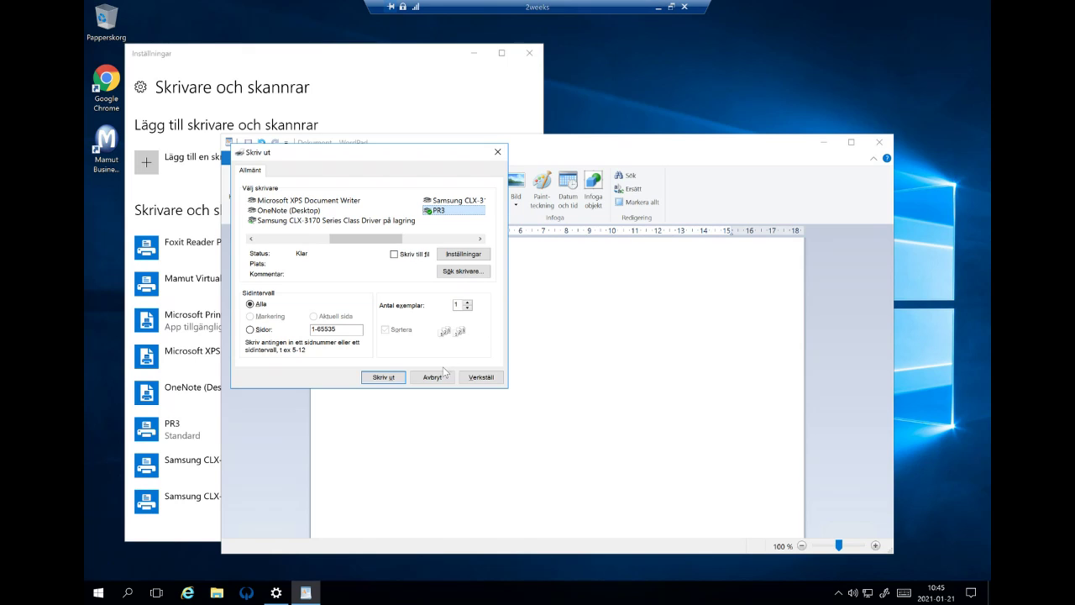
Cancel printing, close WordPad with Spara inte, and close the Settings window
left_click(433, 377)
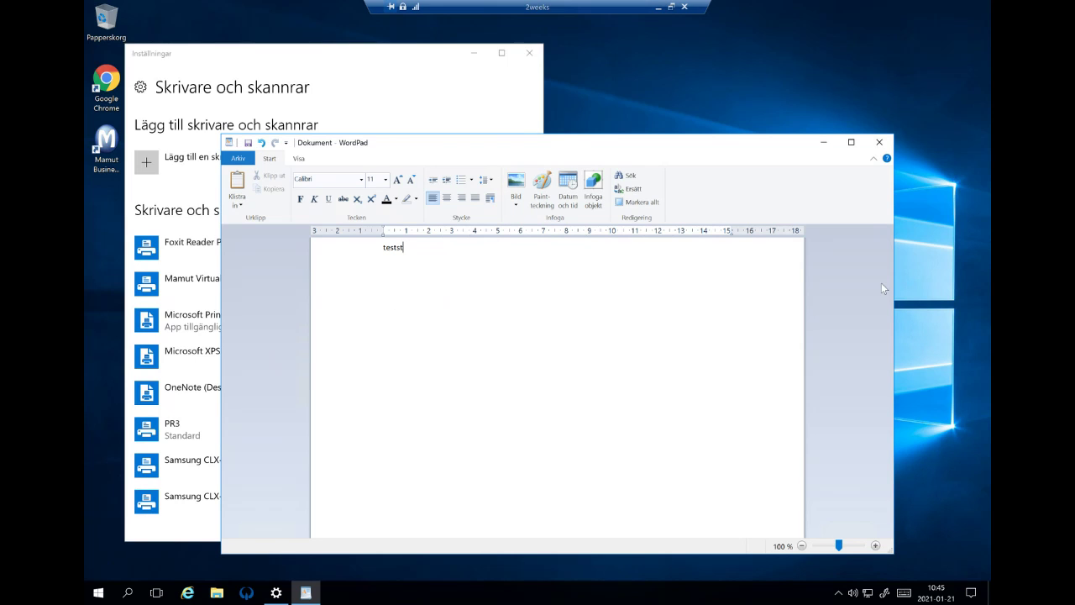
left_click(885, 147)
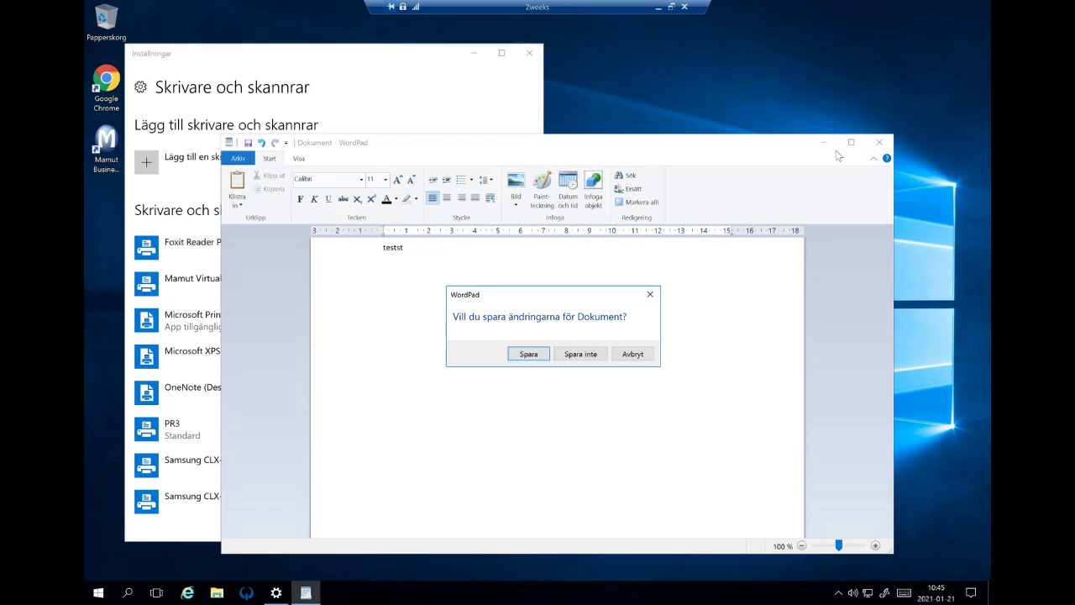
left_click(580, 353)
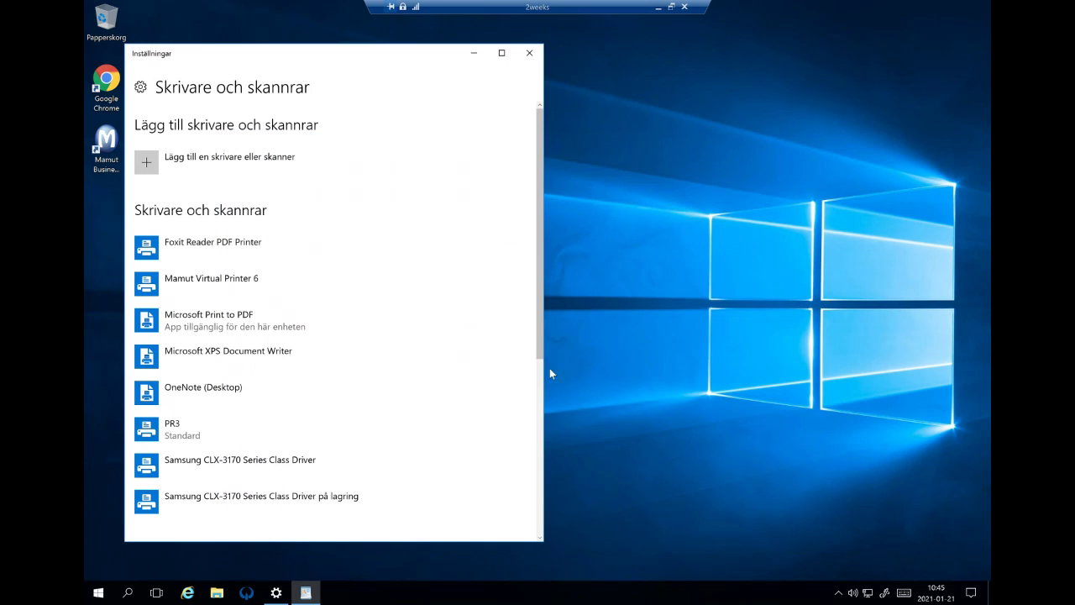
left_click(529, 53)
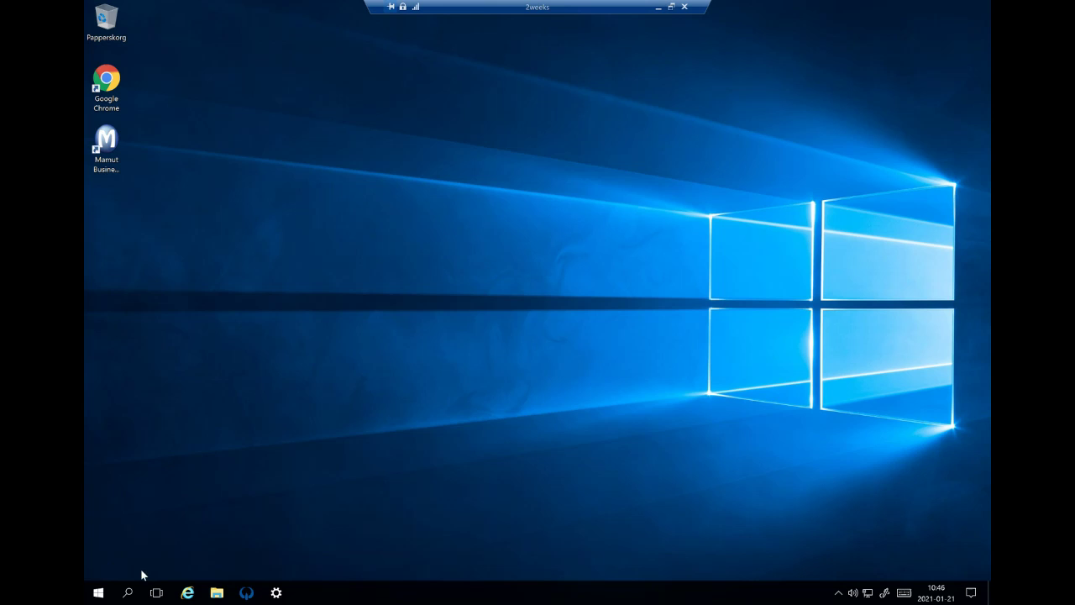
Log out of the remote 2weeks session via Start's Stäng av eller logga ut > Logga ut
right_click(98, 593)
mouse_move(183, 562)
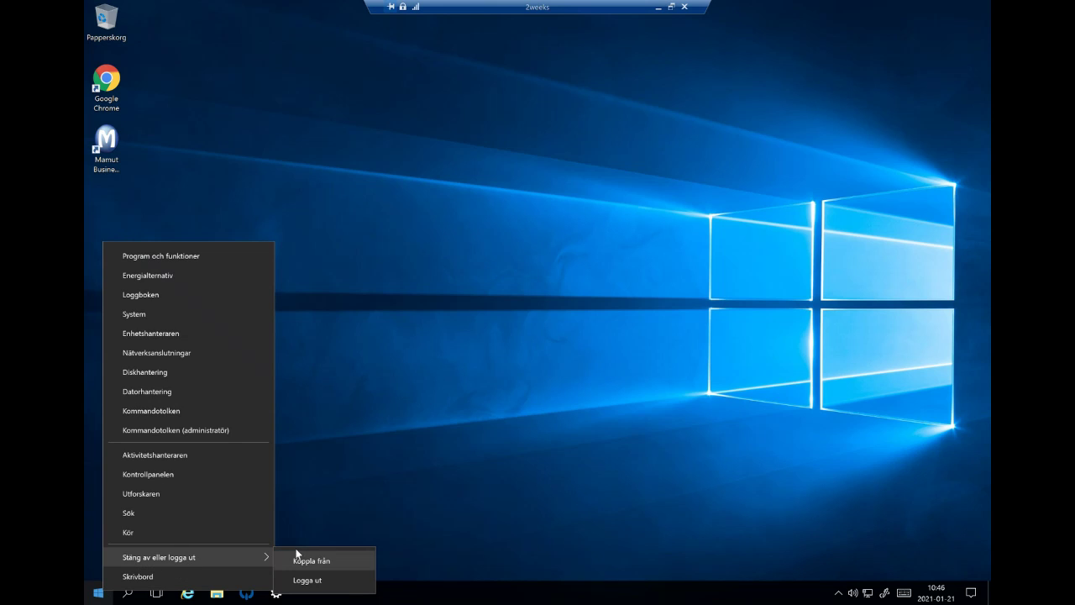
left_click(318, 580)
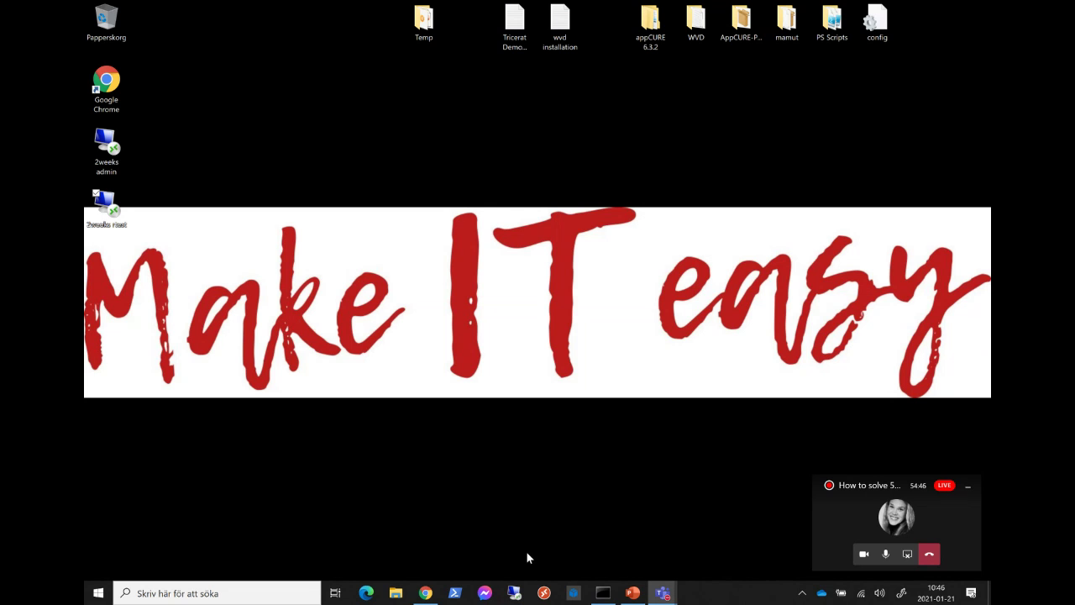
Restore the ScrewDrivers v7 Webinar deck and run it from slide 12 (Bildspel > Från aktuell bild)
left_click(635, 593)
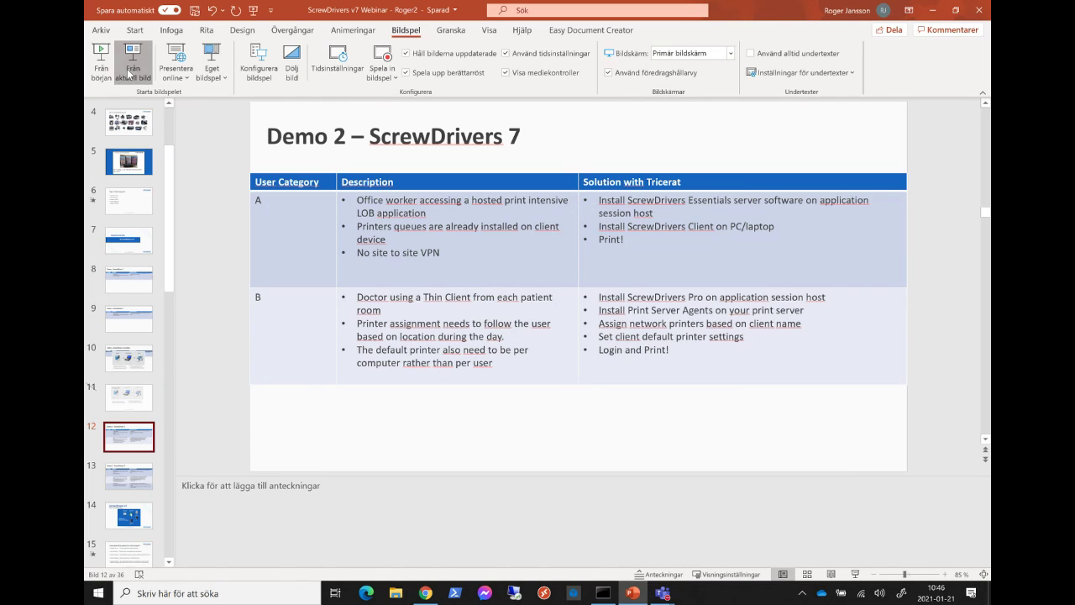
left_click(133, 58)
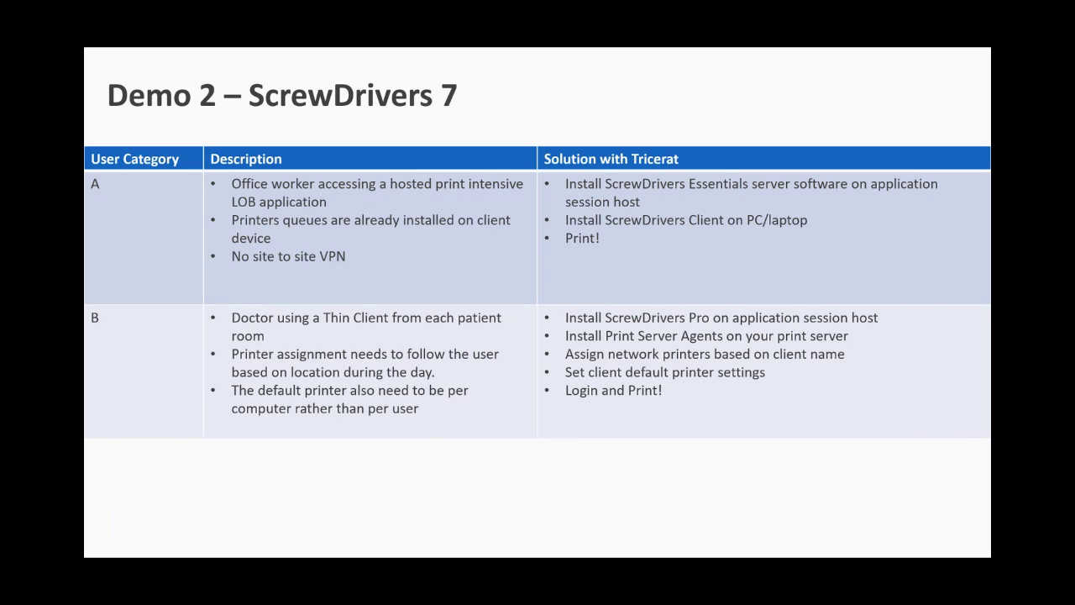
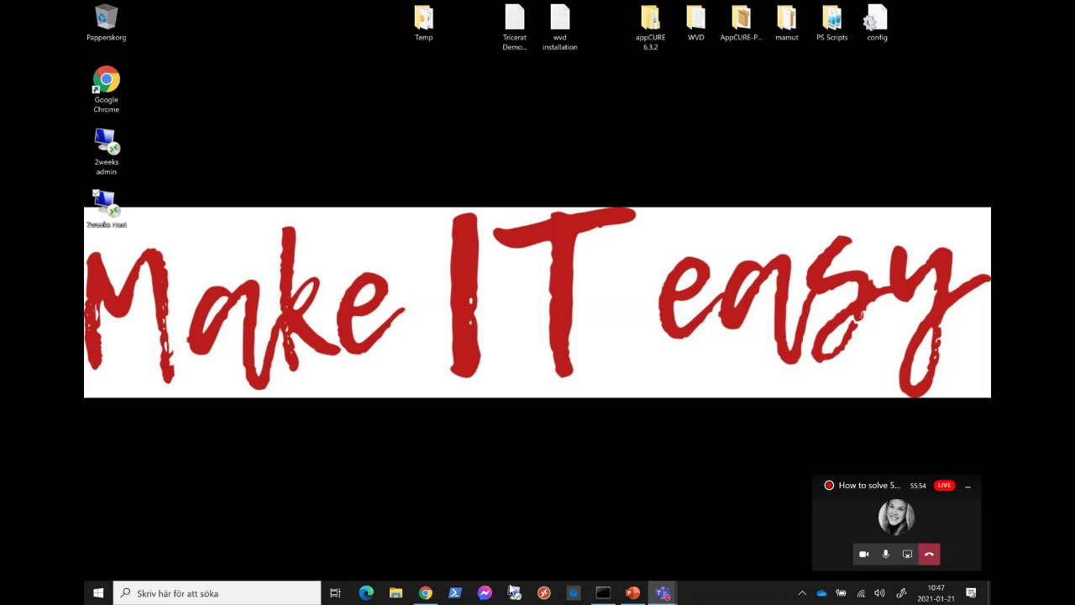
Open Remote Desktop Connection from the taskbar with the 2weeks computer pre-filled
left_click(514, 592)
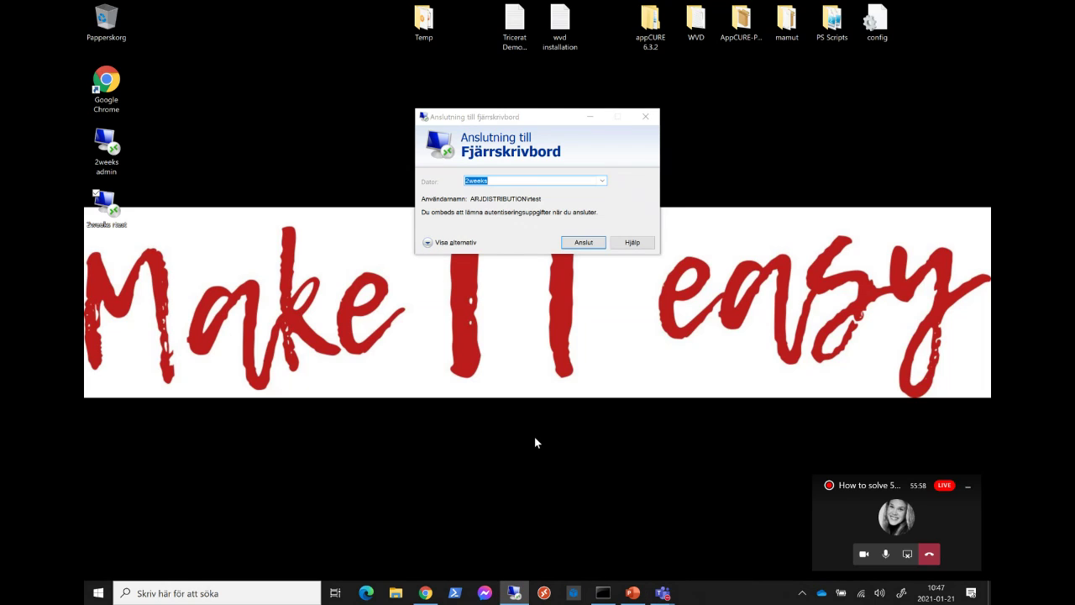
Cancel the credential prompt, launch the '2weeks admin' shortcut, accept the warning and sign in with the admin password
key("Return")
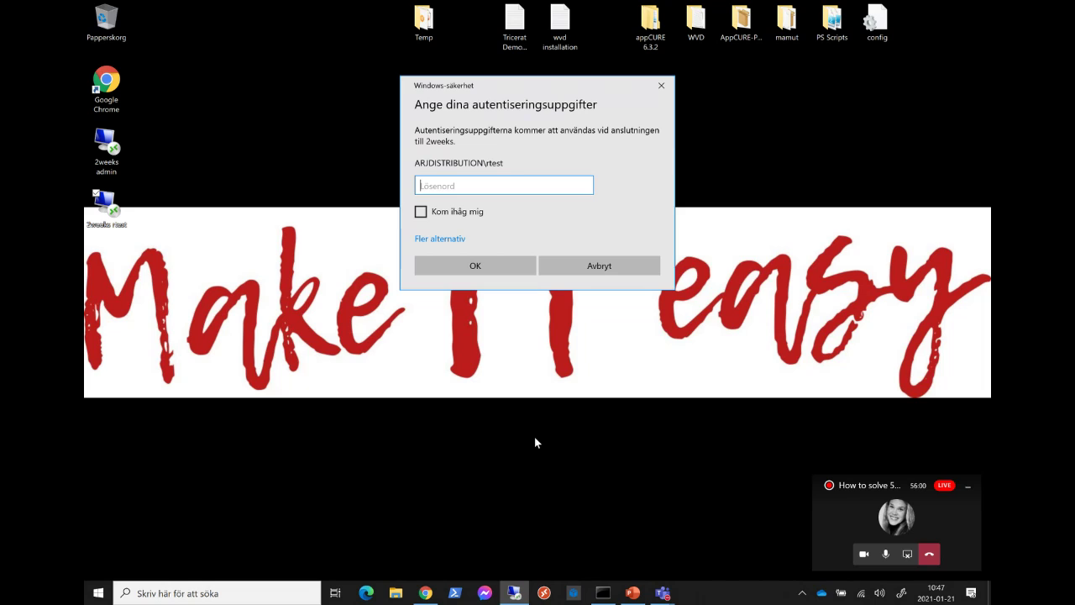
left_click(445, 239)
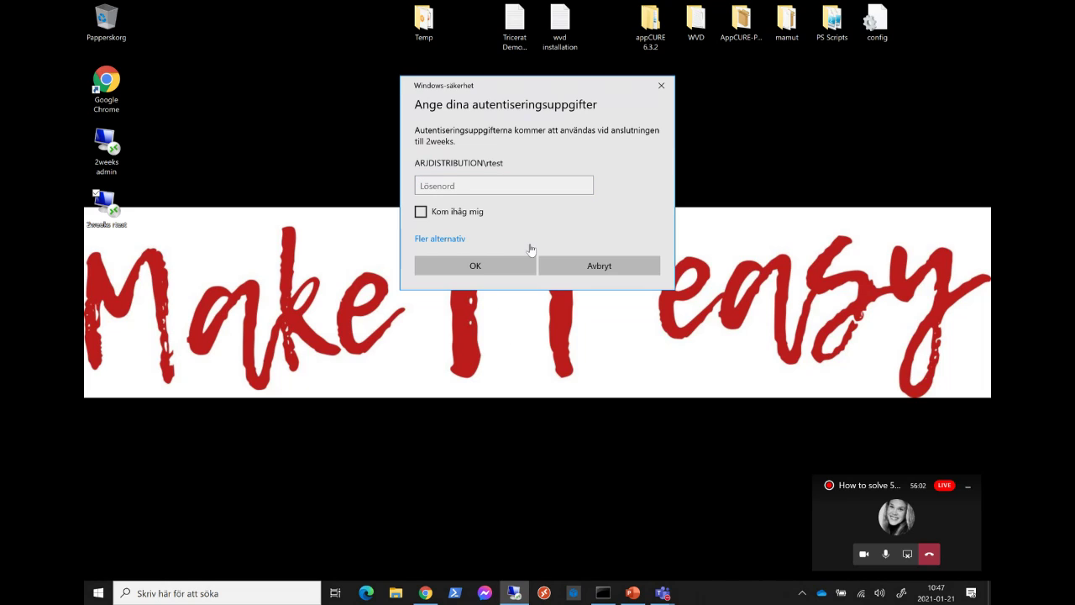
left_click(593, 265)
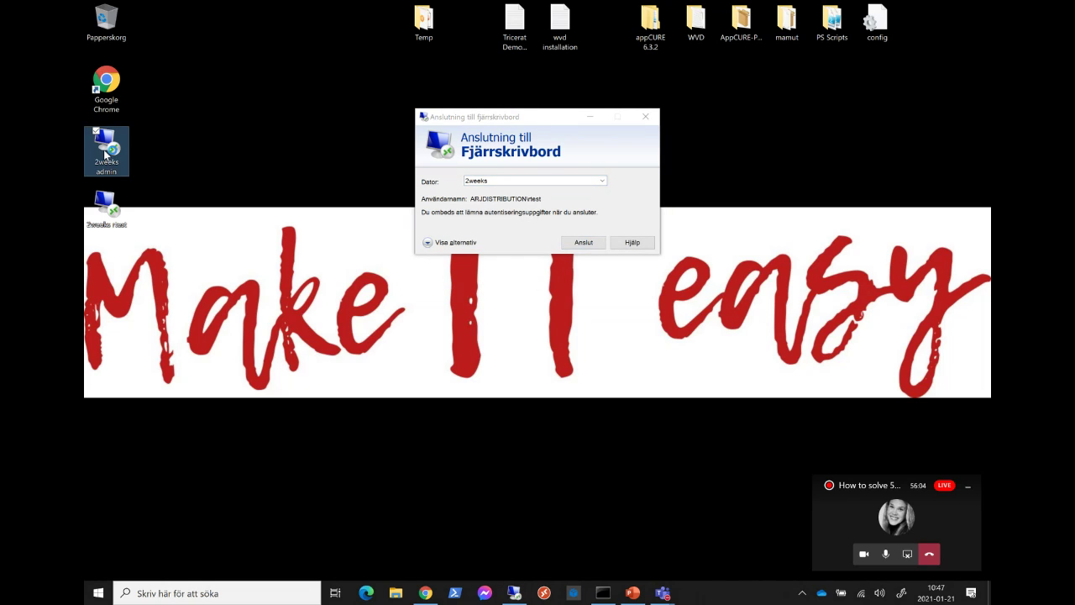
double_click(104, 153)
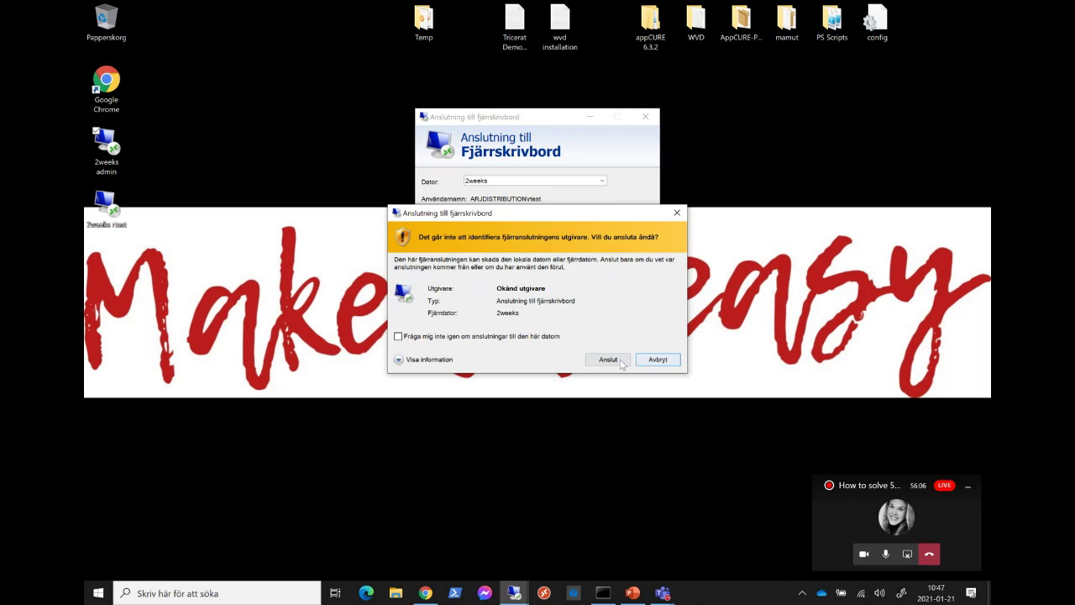
left_click(620, 360)
type("••••••••••")
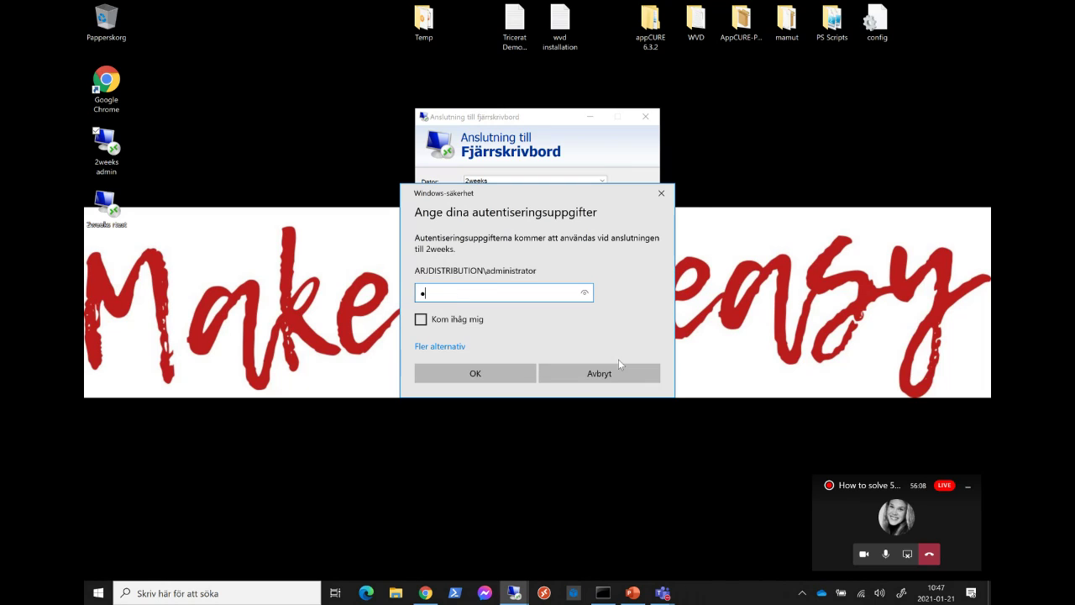
key("Return")
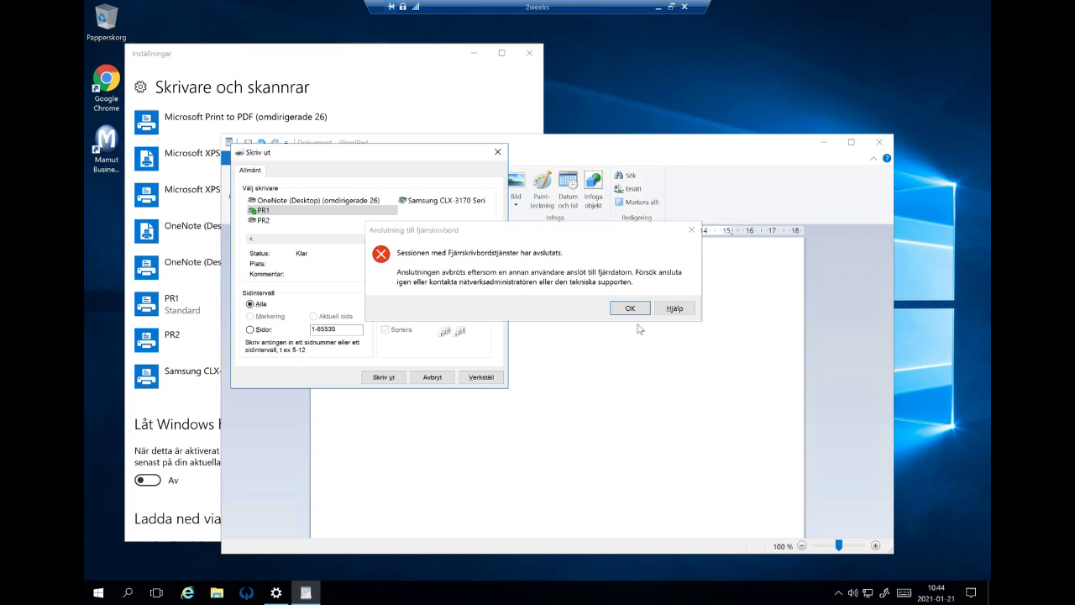
Dismiss the leftover error and connection window, then clear PR1 and PR3 as default printers
left_click(634, 310)
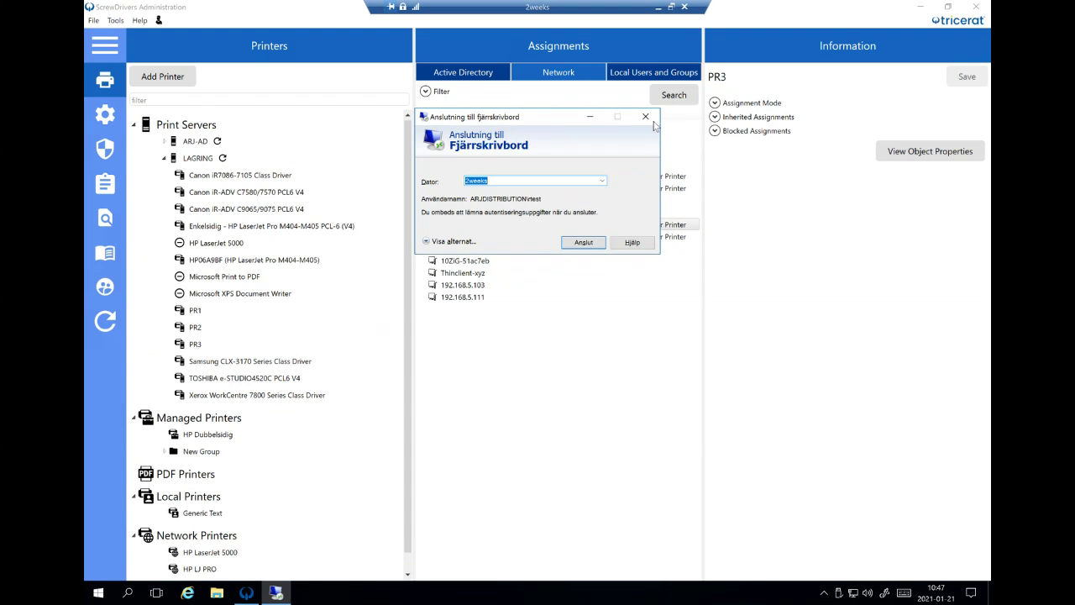
left_click(654, 126)
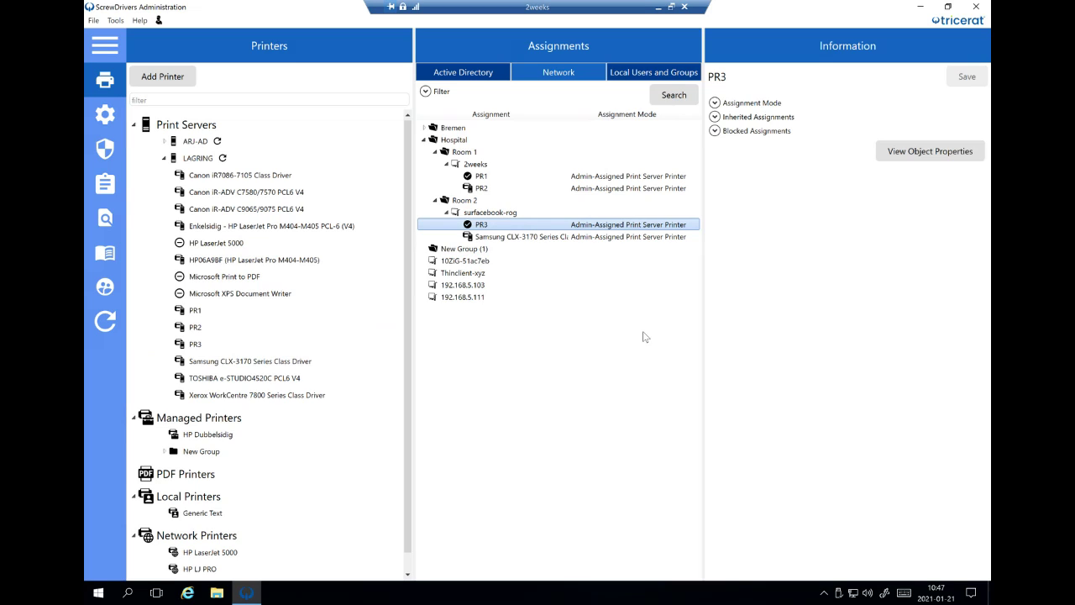
right_click(492, 177)
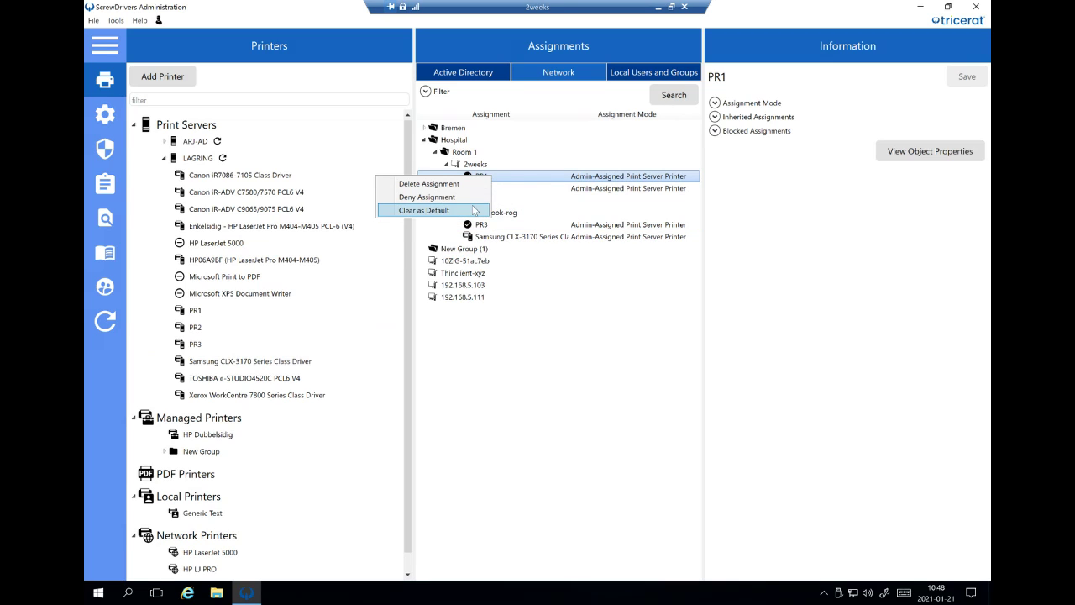
left_click(473, 210)
left_click(487, 225)
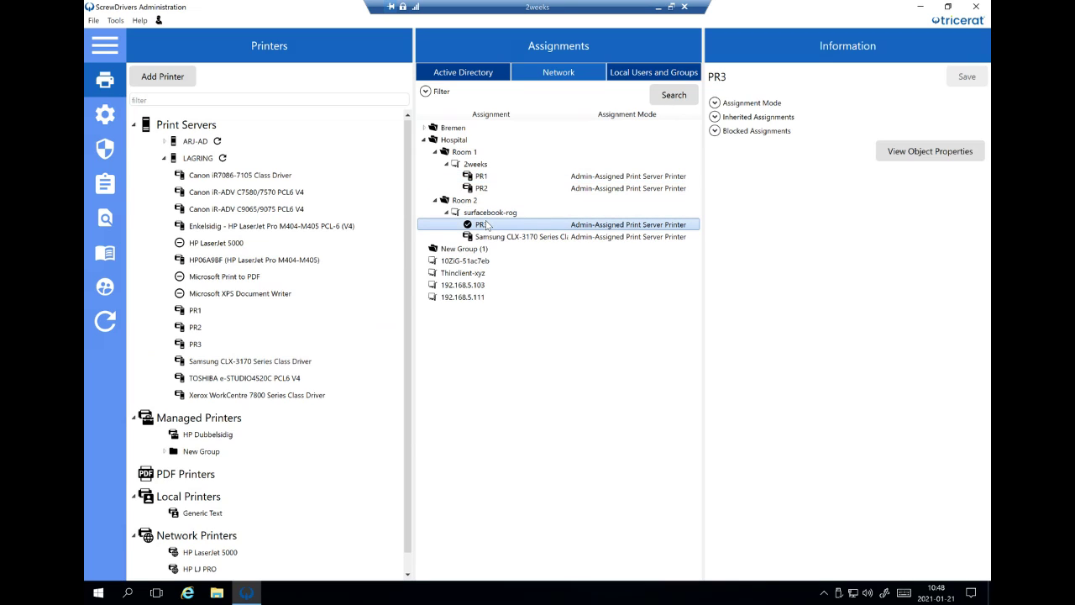
right_click(487, 225)
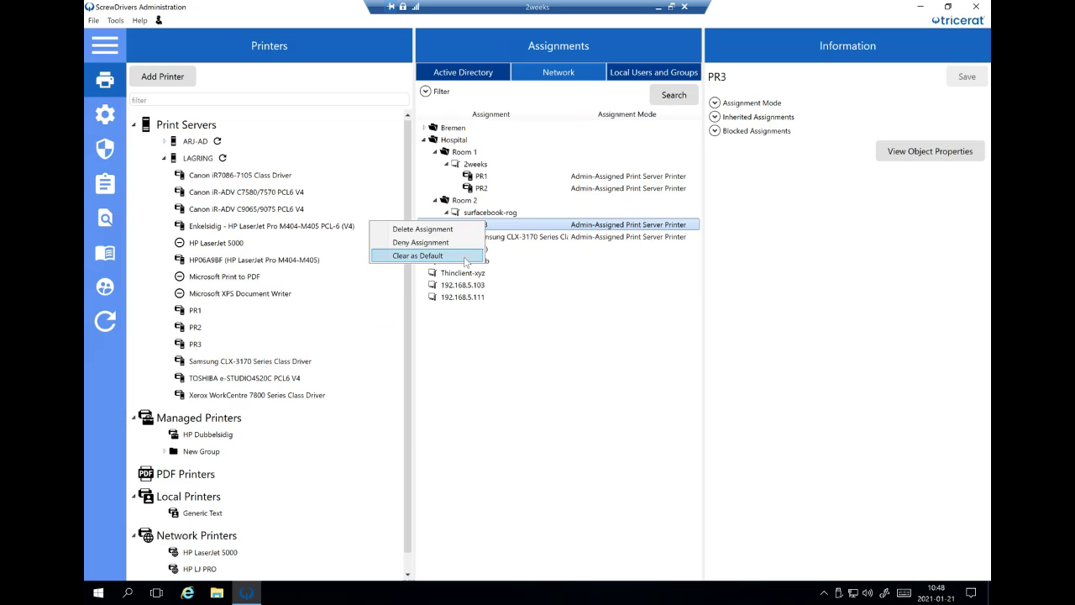
left_click(468, 258)
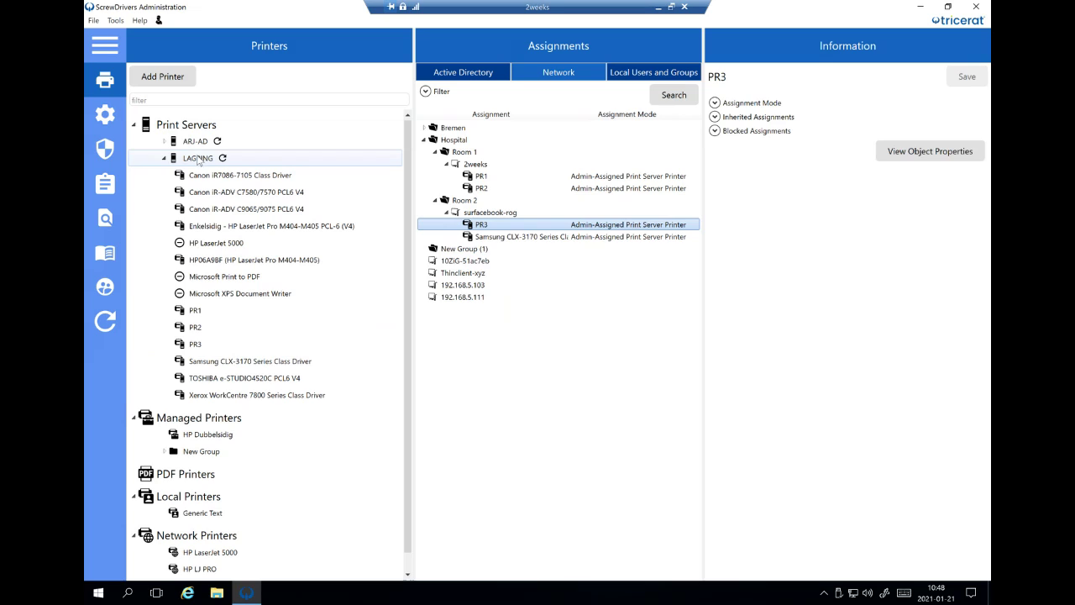
Assign LAGRING's Canon iR7086-7105 Class Driver to 2weeks with 'Always show this printer'
left_click(199, 158)
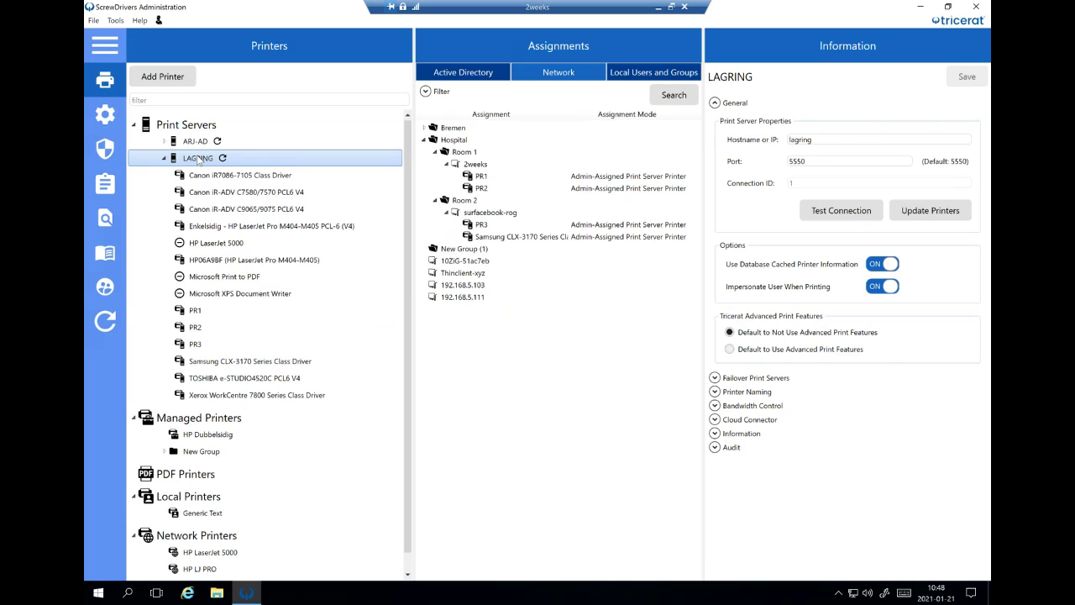
left_click(294, 177)
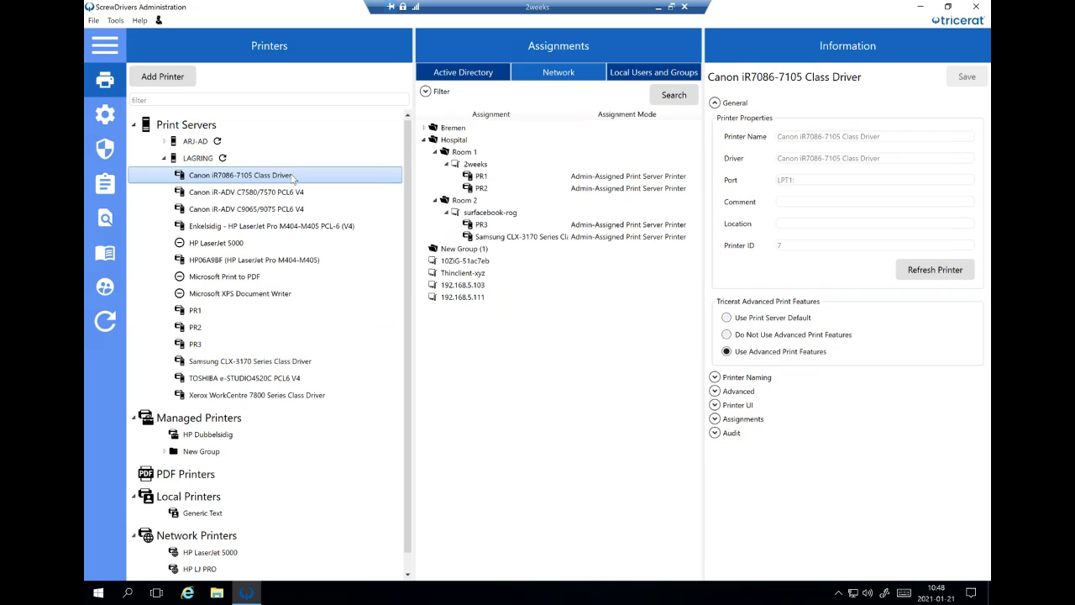
double_click(467, 176)
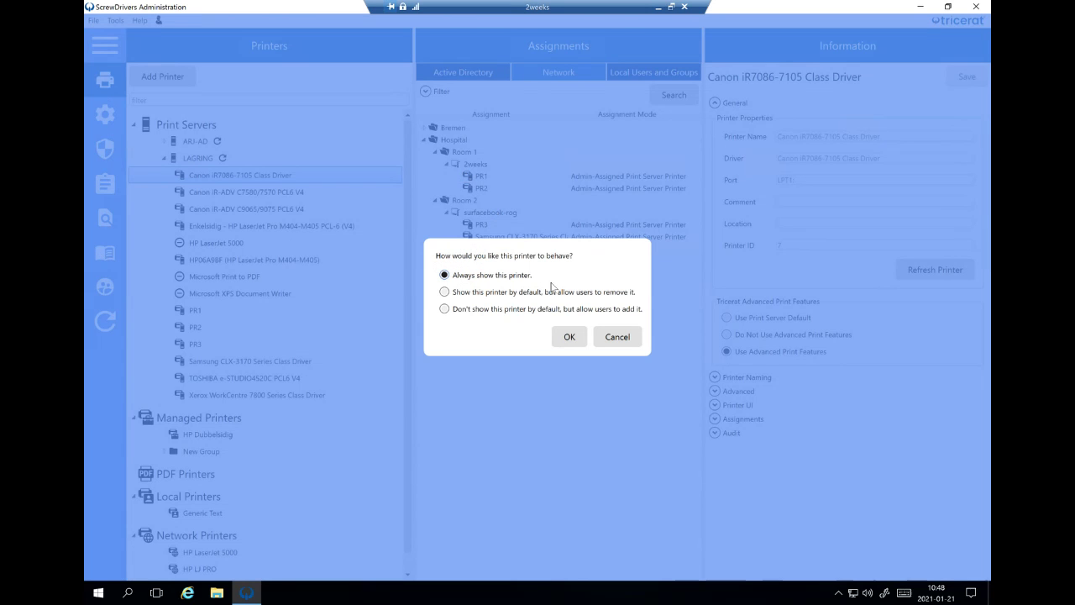
left_click(569, 339)
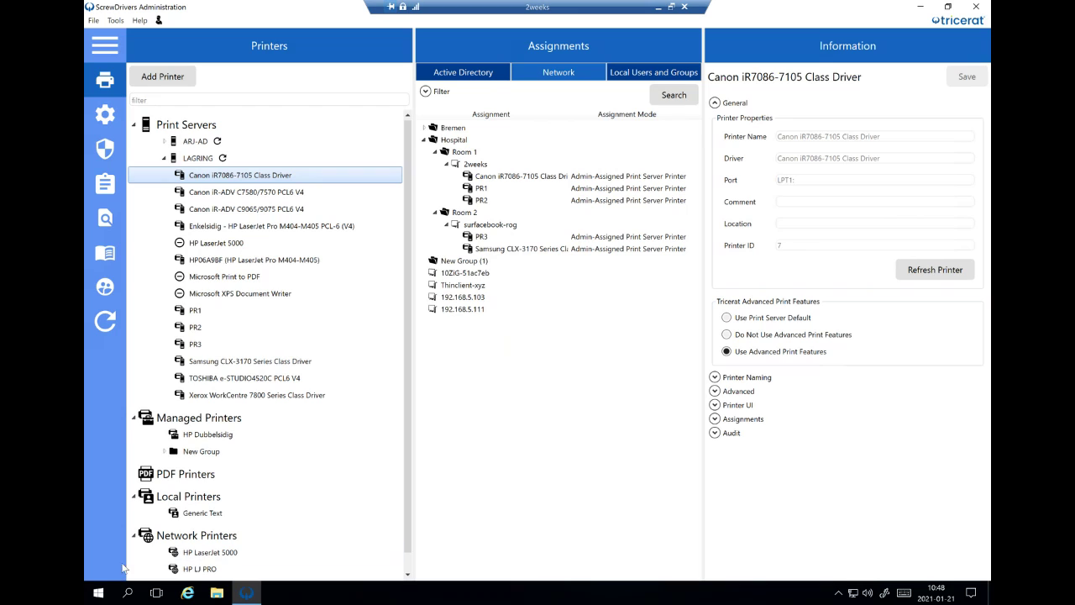
left_click(97, 593)
right_click(97, 593)
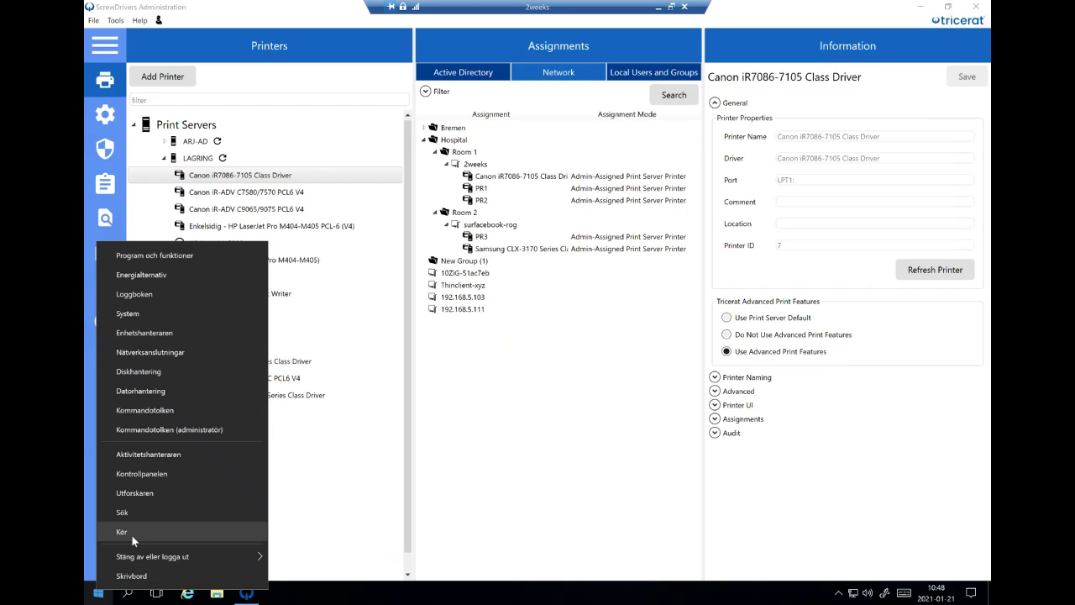
Run mstsc and connect to 2weeks, signing in with the test user's password
left_click(131, 534)
key("Return")
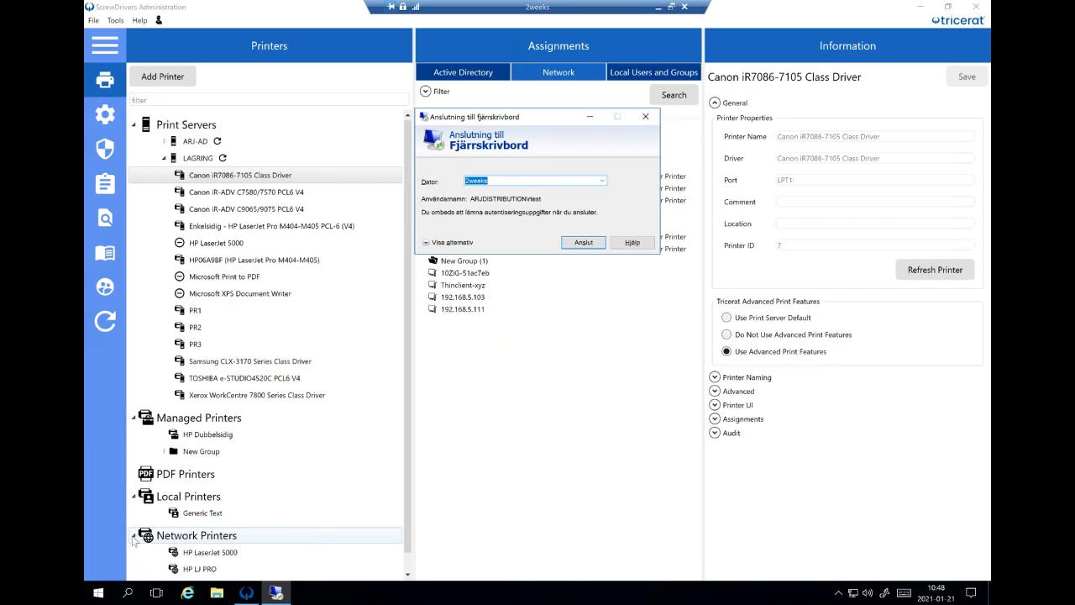
key("Return")
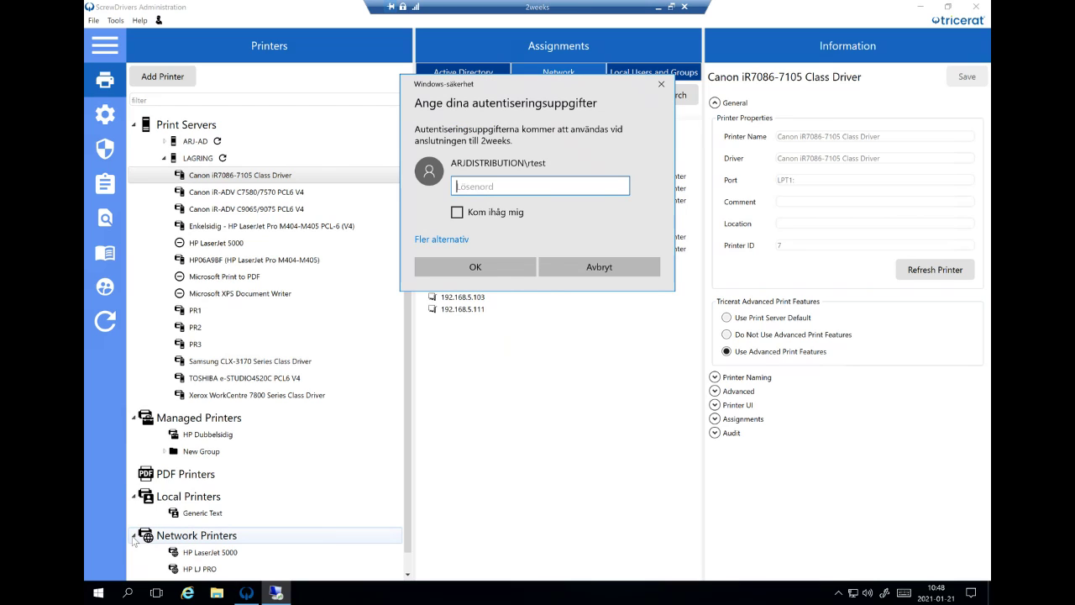
type("••••••••")
key("Return")
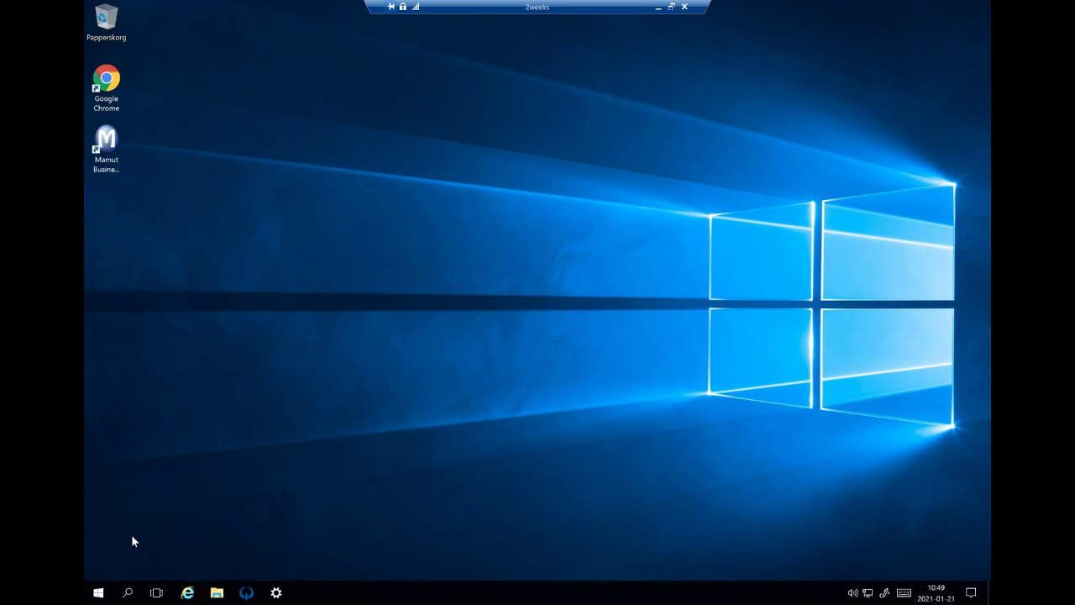
Search 'pr' to open Printers & scanners and expand the redirected PR3 (omdirigerade 27) entry
left_click(127, 593)
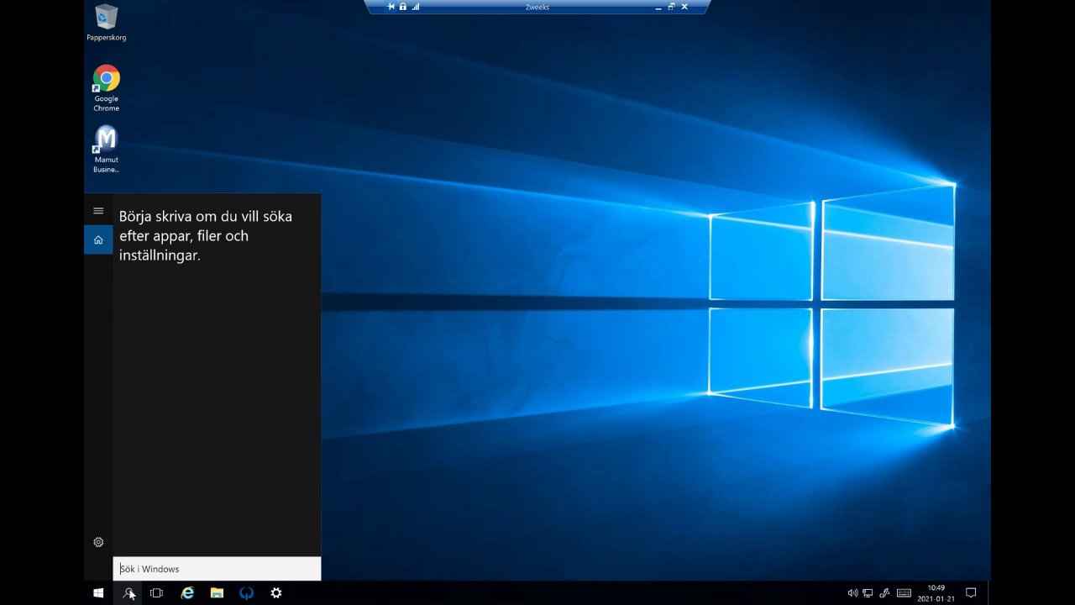
type("pr")
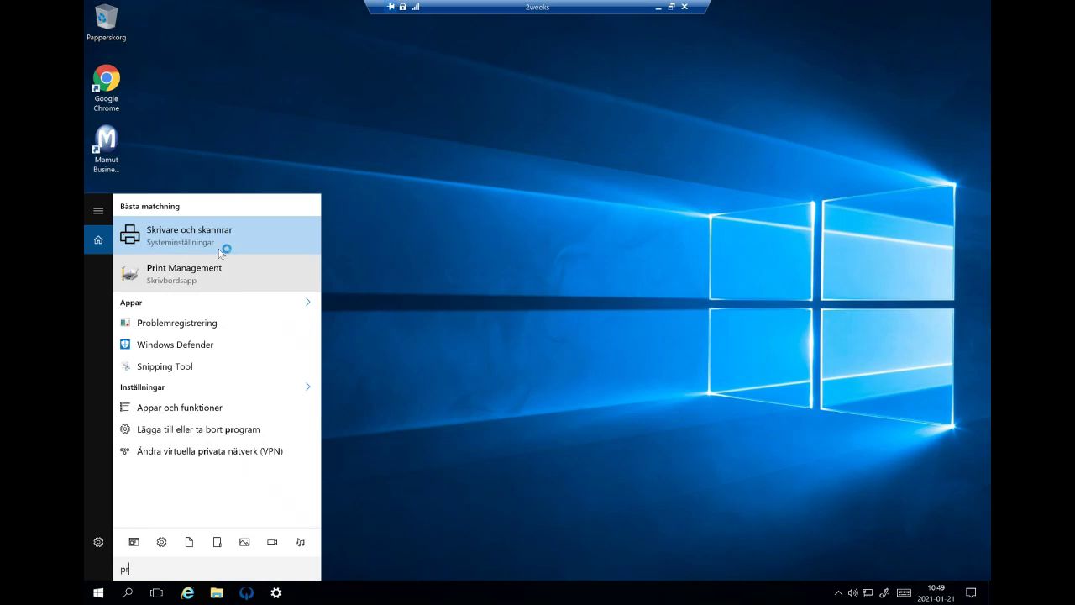
left_click(215, 236)
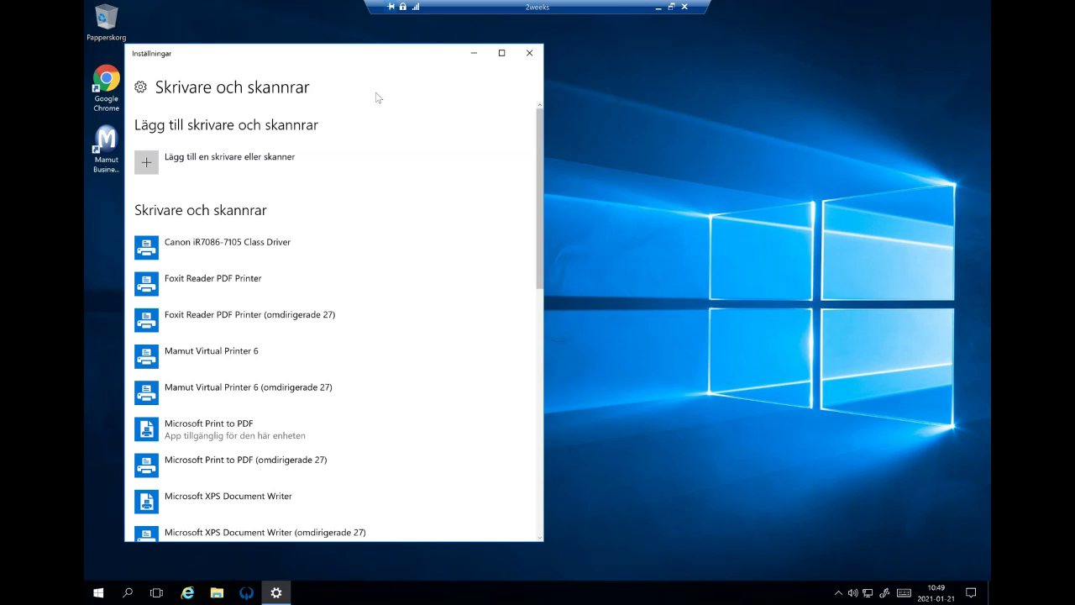
left_click_drag(380, 42, 394, 14)
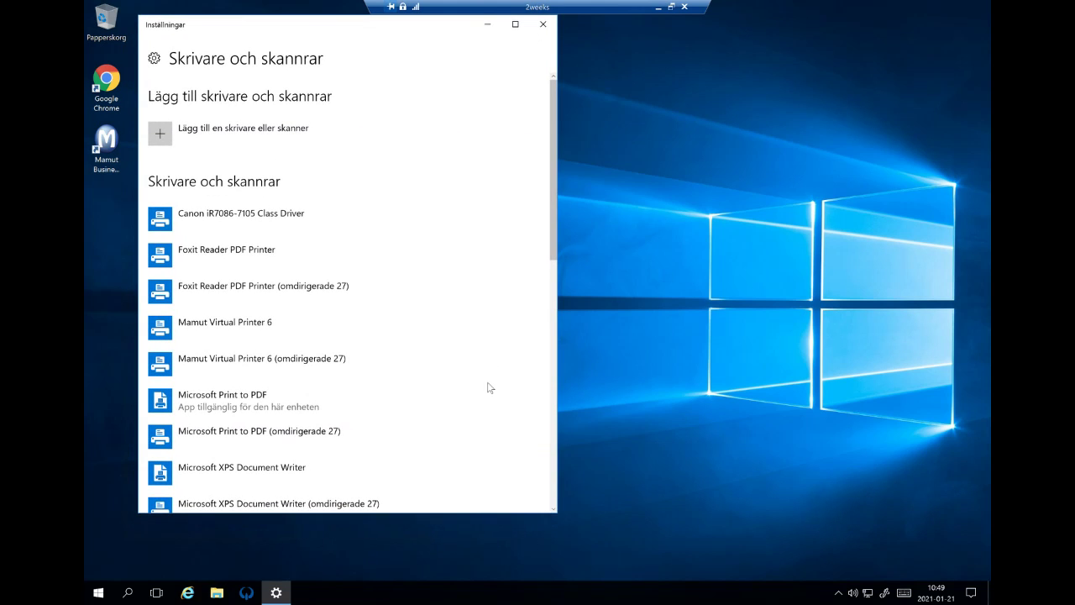
left_click(554, 488)
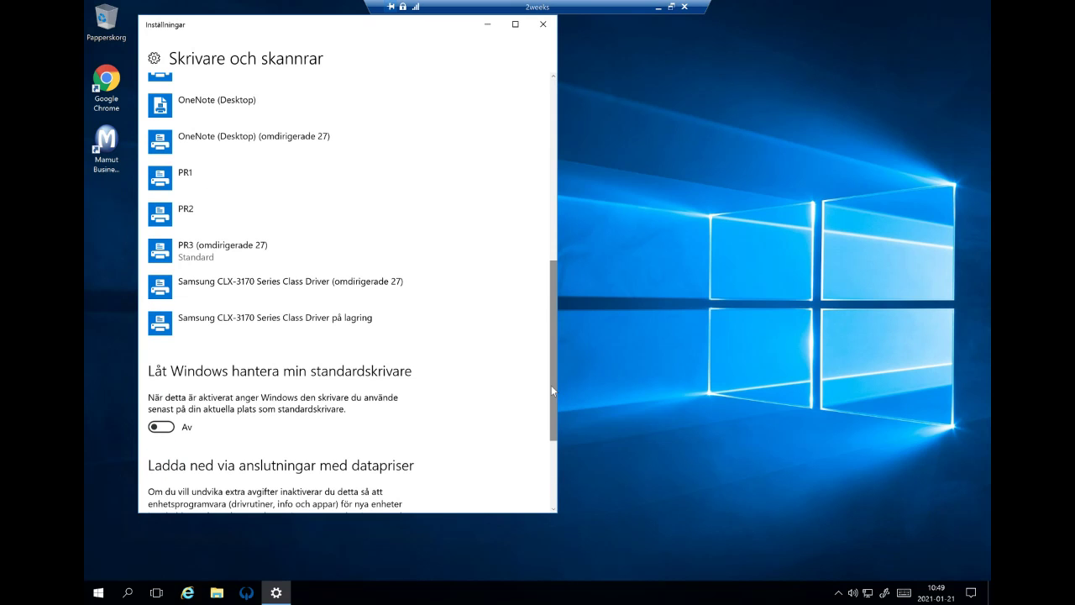
left_click_drag(551, 383, 557, 362)
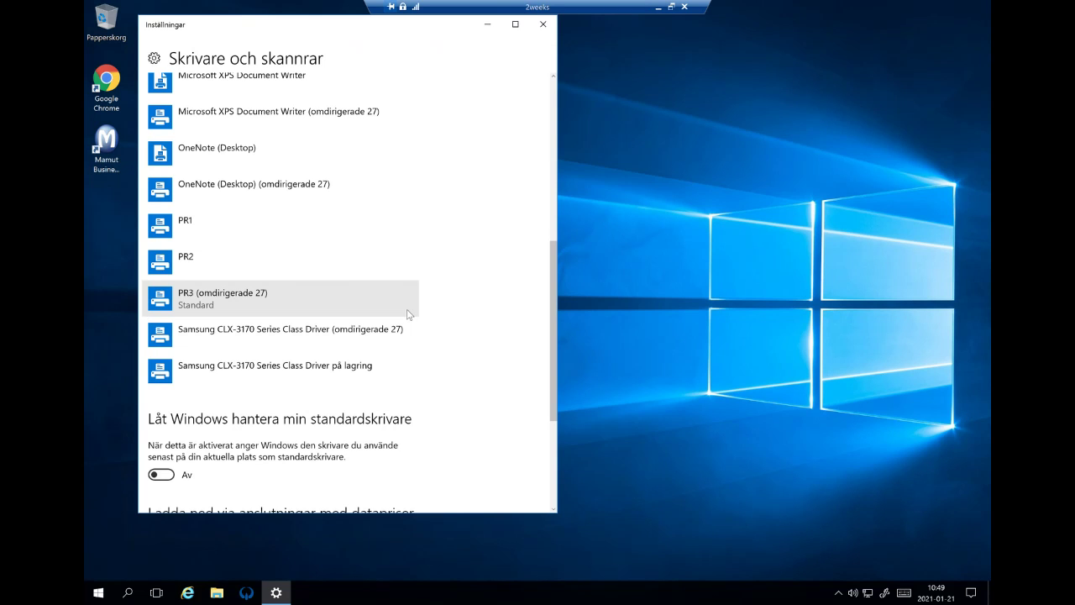
left_click(328, 311)
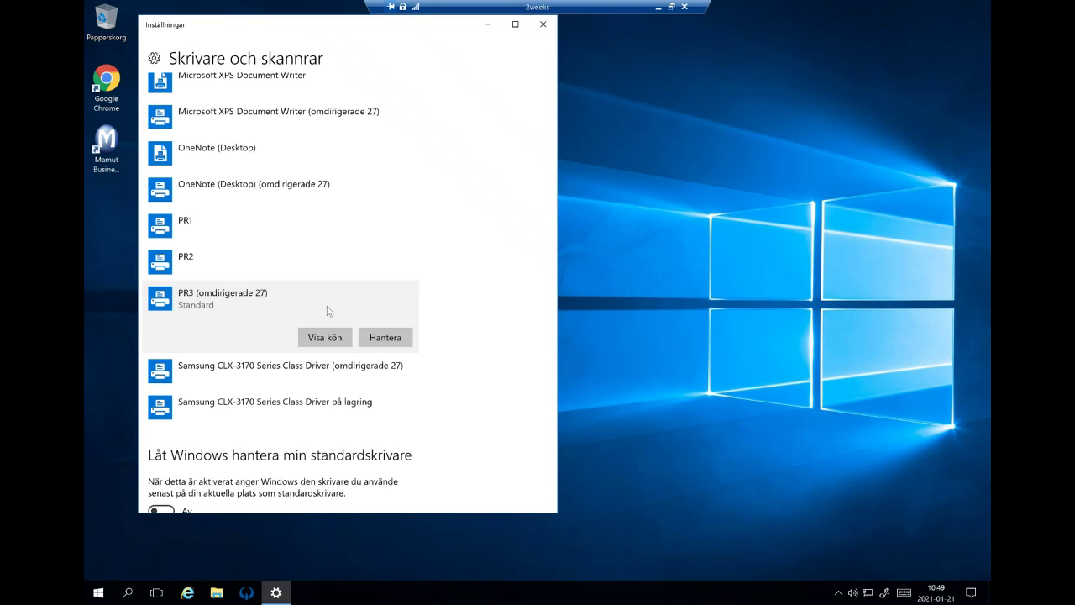
left_click(326, 337)
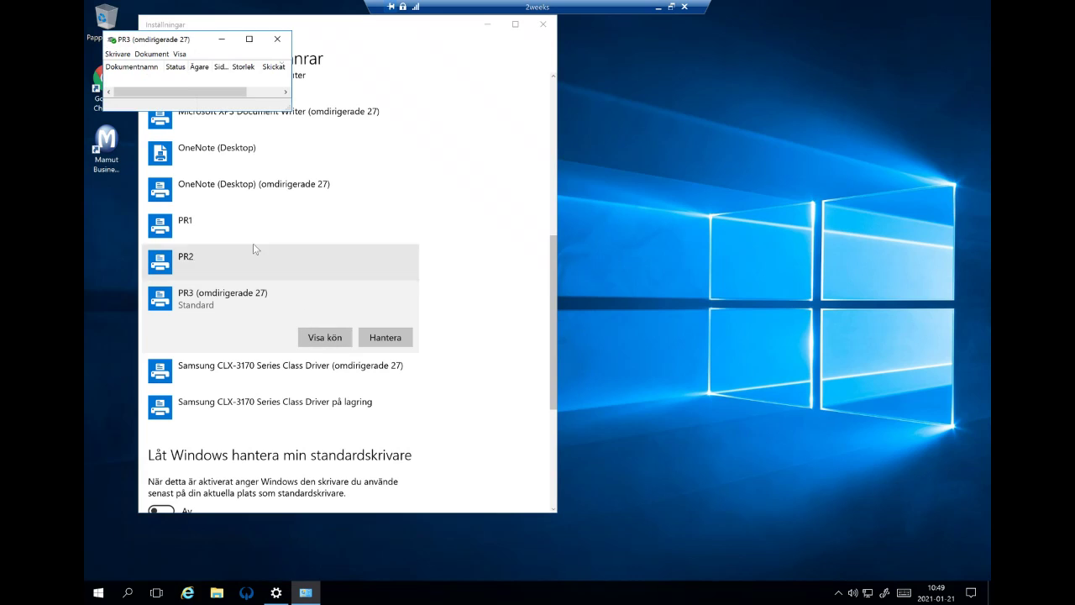
left_click(122, 55)
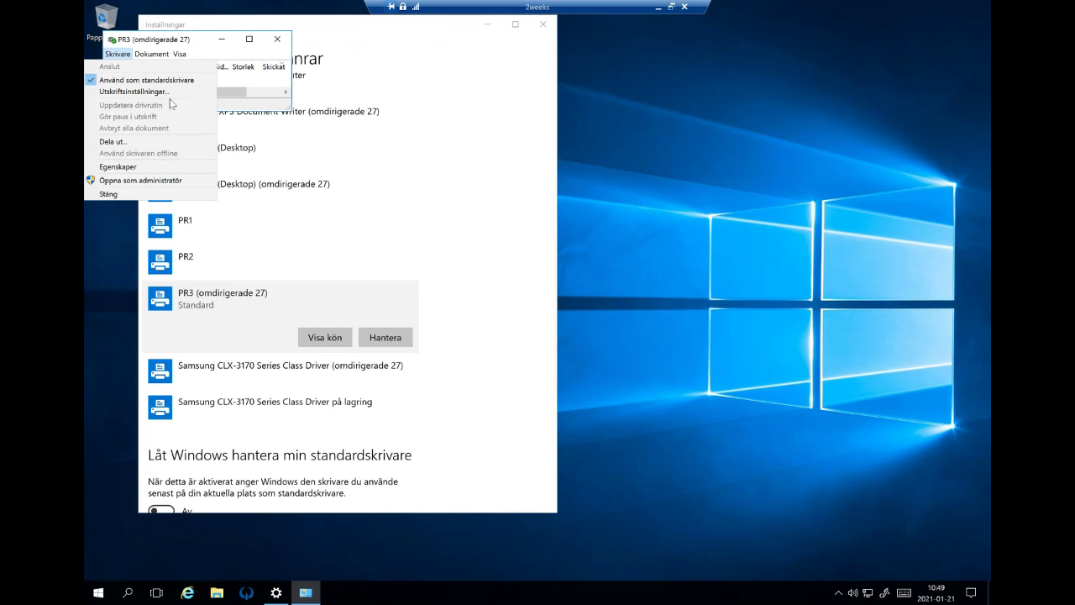
left_click(122, 166)
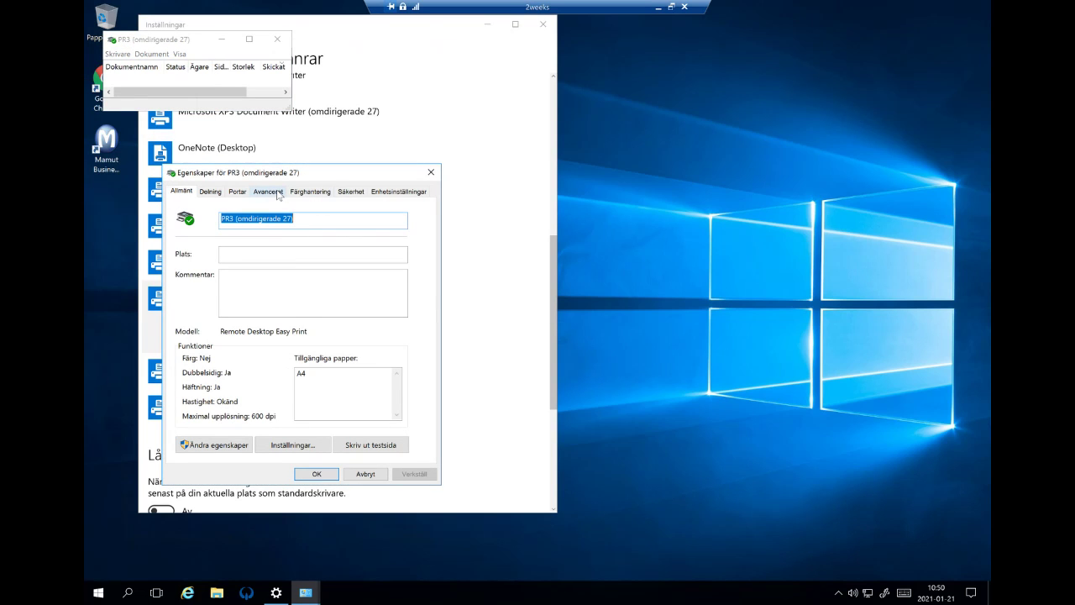
left_click(277, 193)
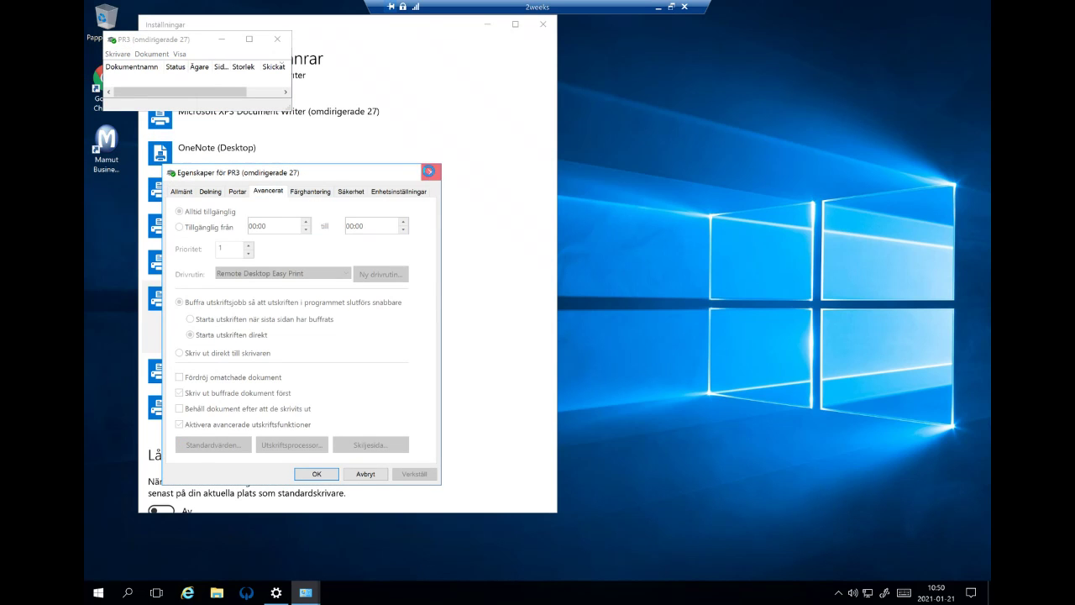
left_click(431, 173)
left_click(277, 39)
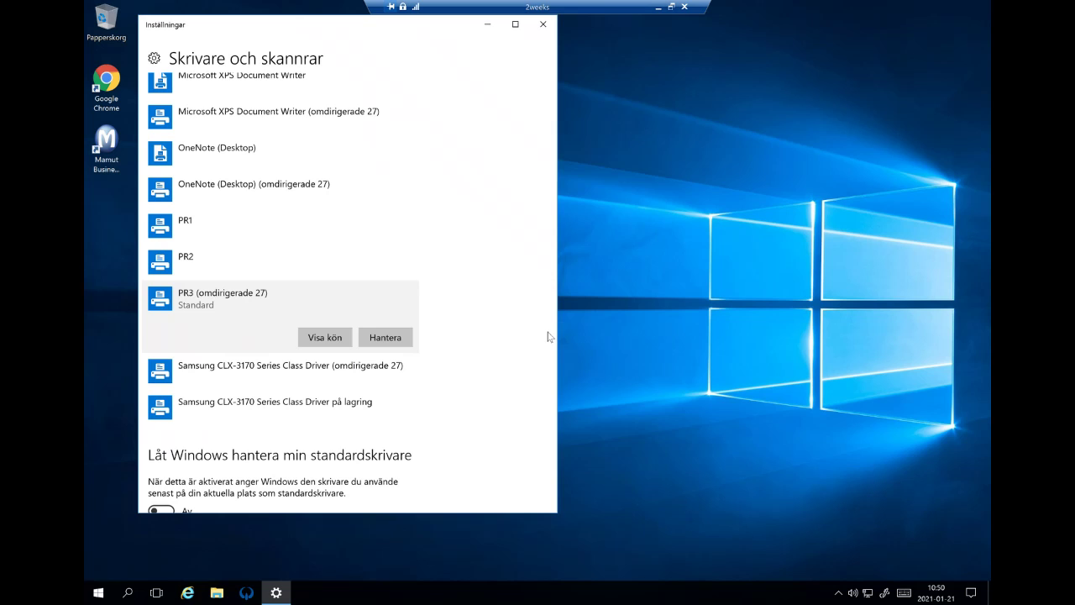
left_click(282, 257)
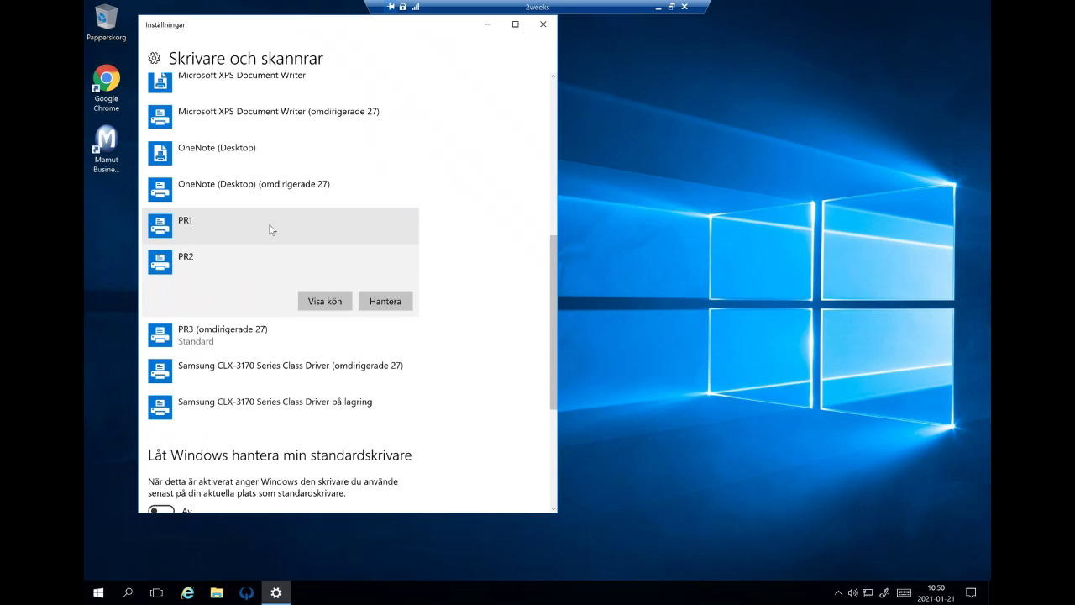
scroll(269, 223, "up", 6)
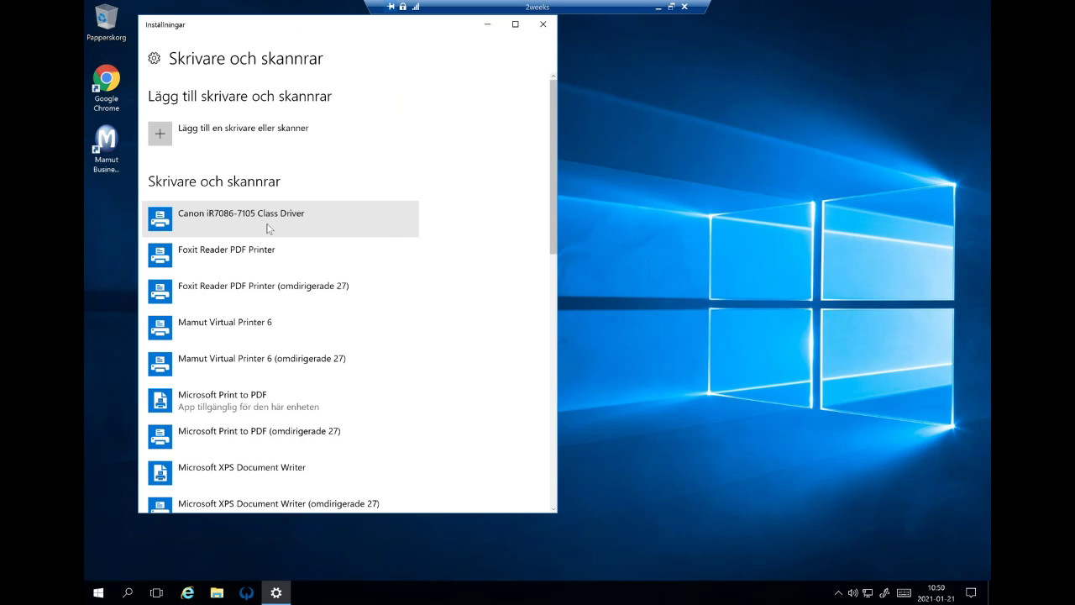
left_click(267, 225)
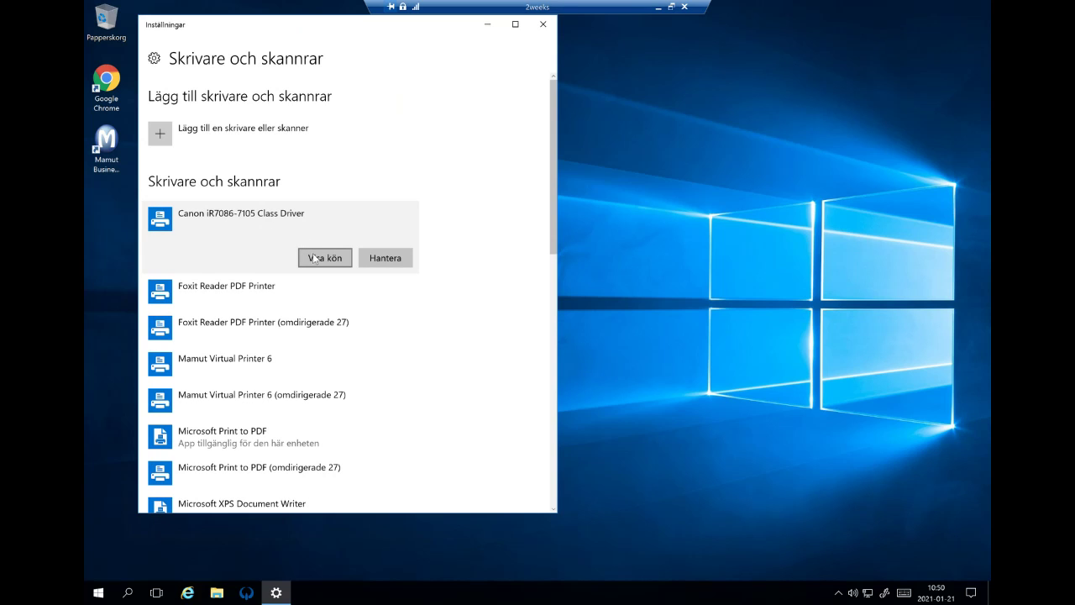
left_click(315, 259)
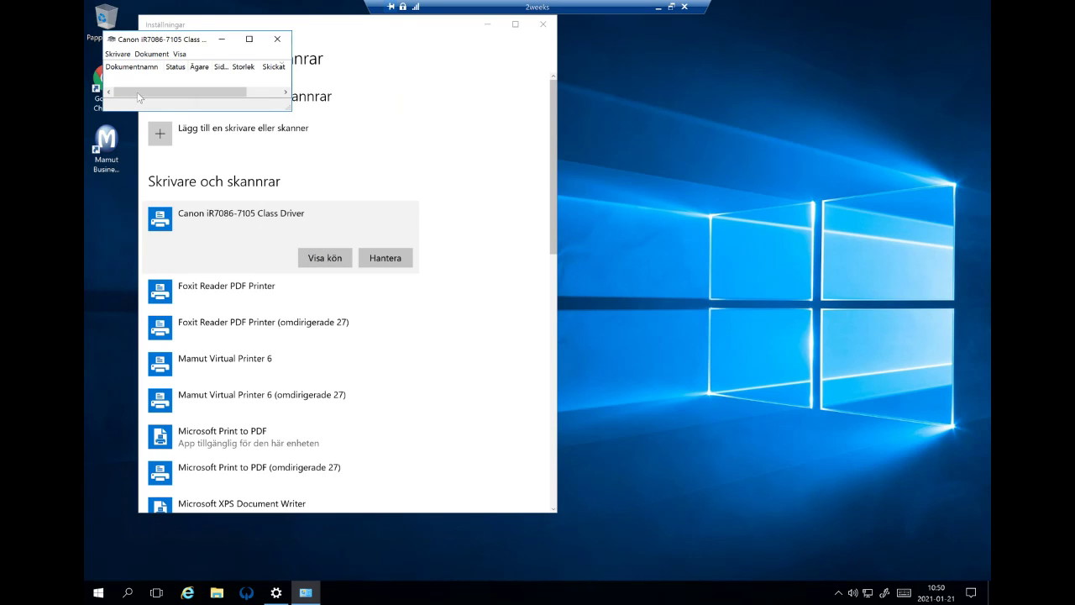
left_click(122, 55)
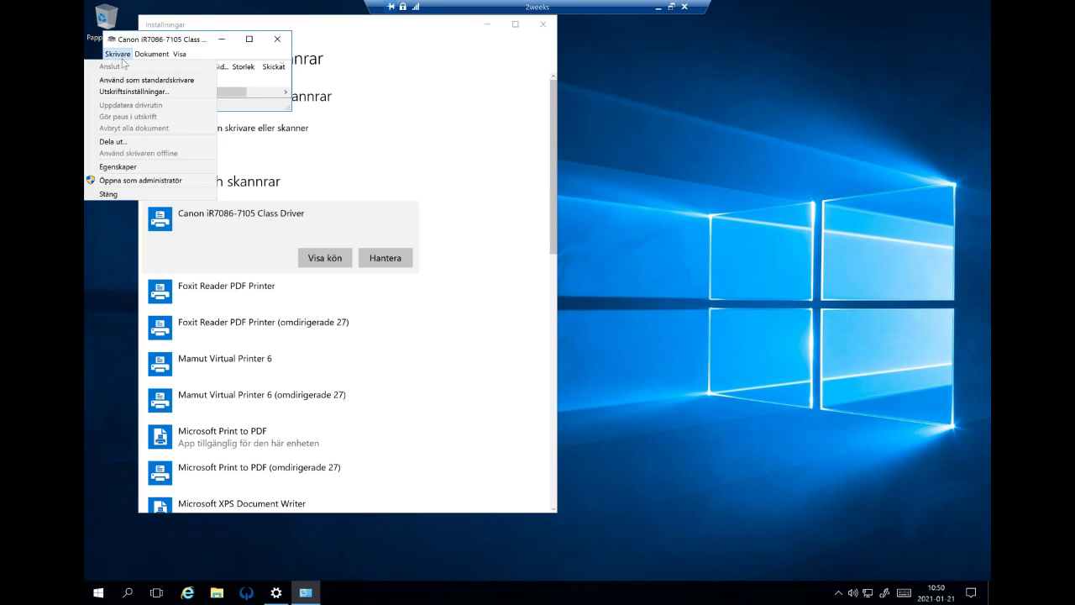
left_click(160, 167)
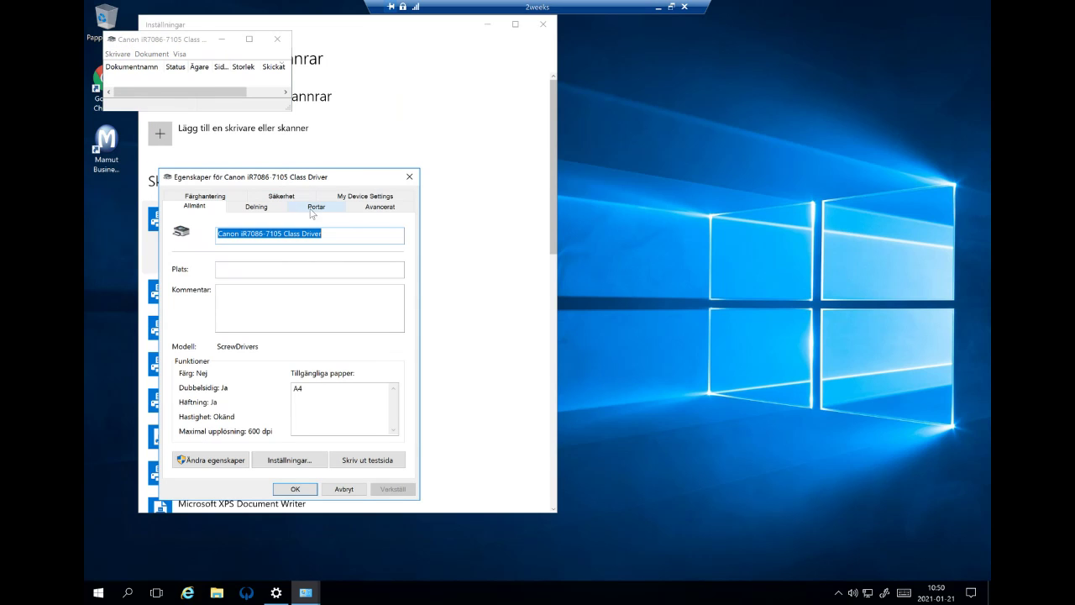
left_click(383, 209)
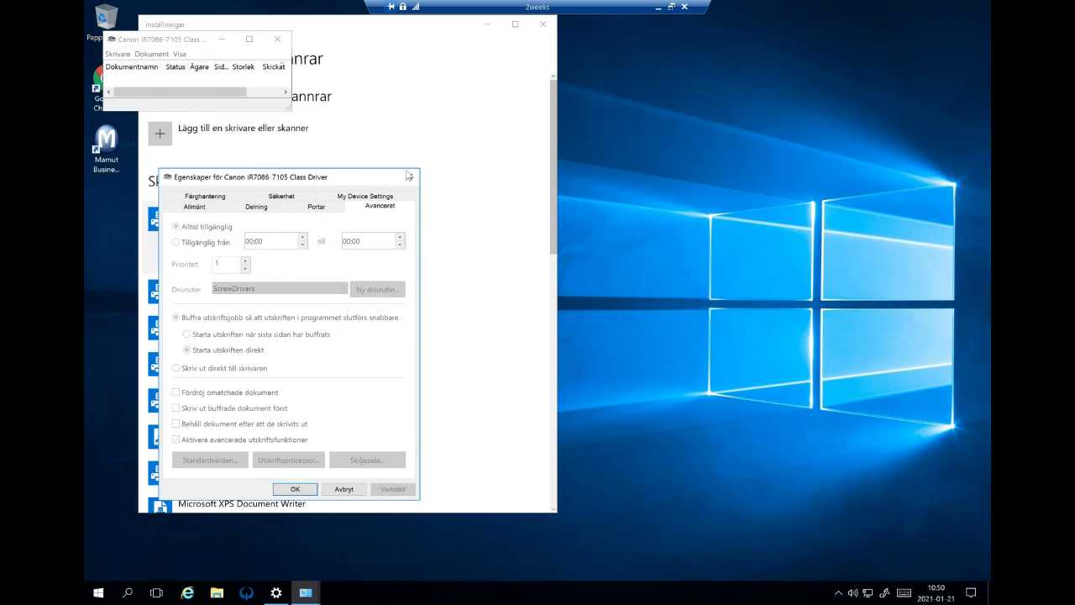
left_click(411, 176)
left_click(277, 38)
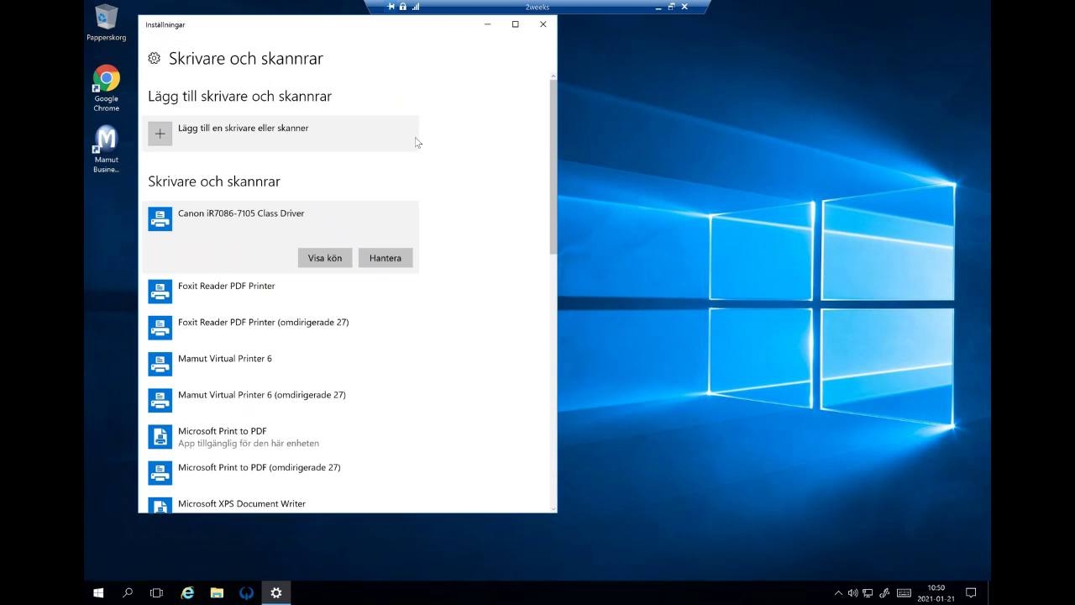
scroll(482, 245, "down", 5)
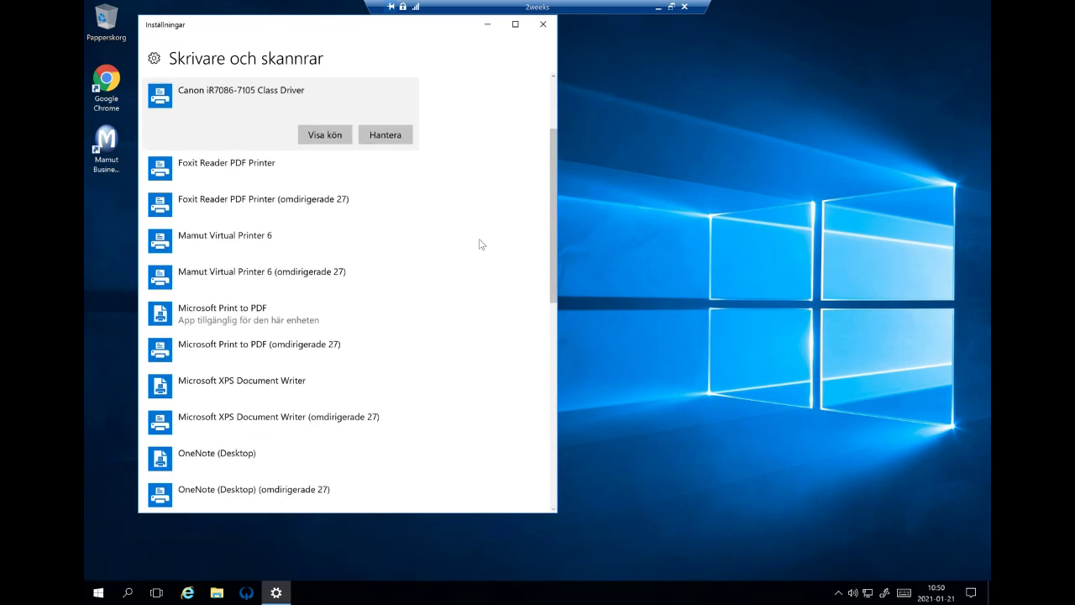
scroll(481, 245, "down", 2)
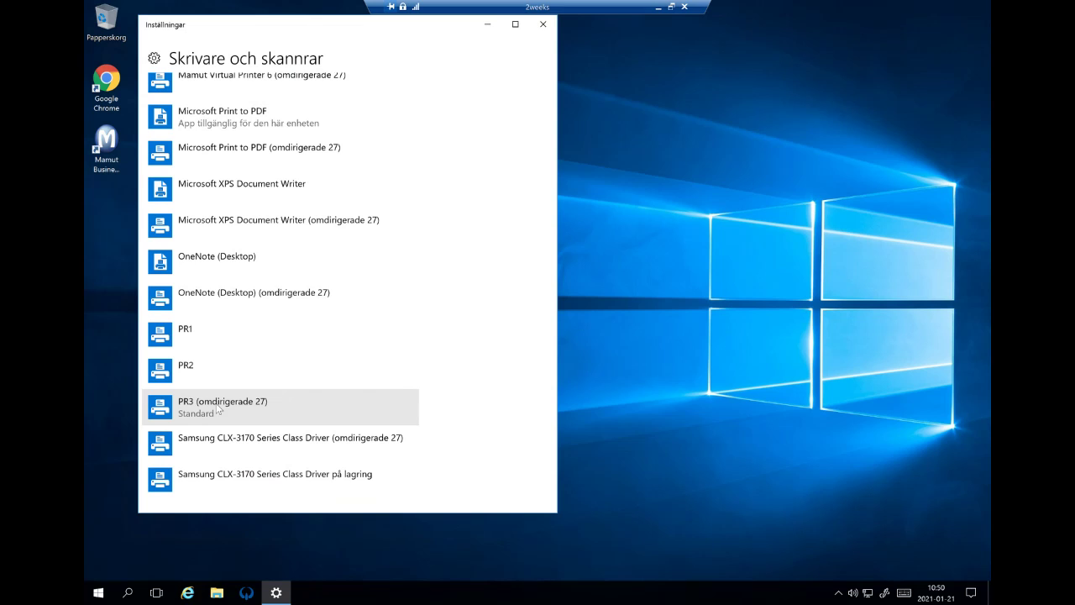
Set PR2 as the default printer in ScrewDrivers Printers, then close the window
left_click(245, 591)
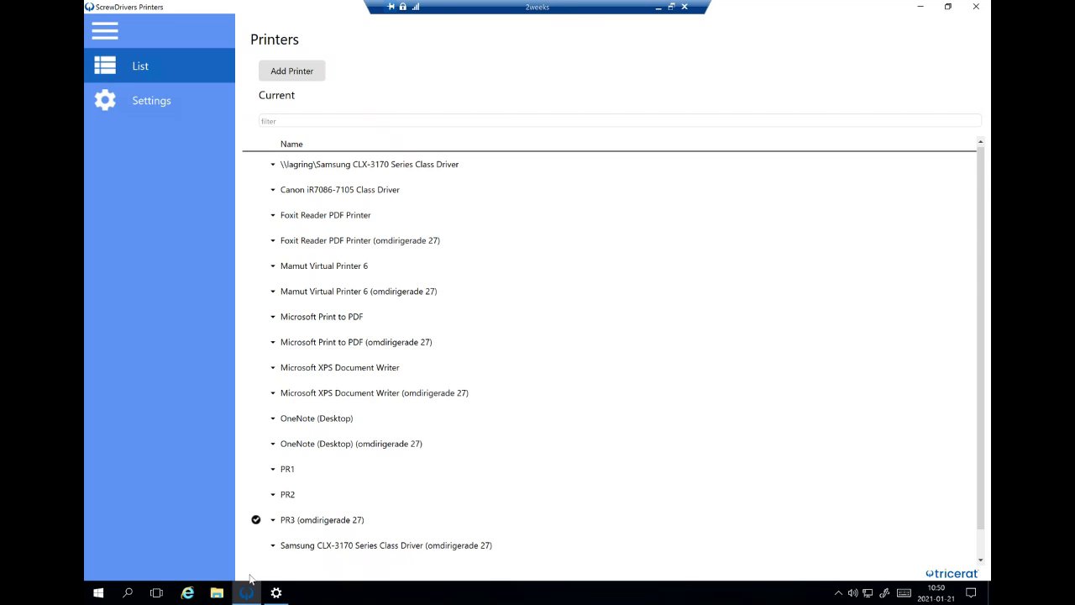
left_click(323, 502)
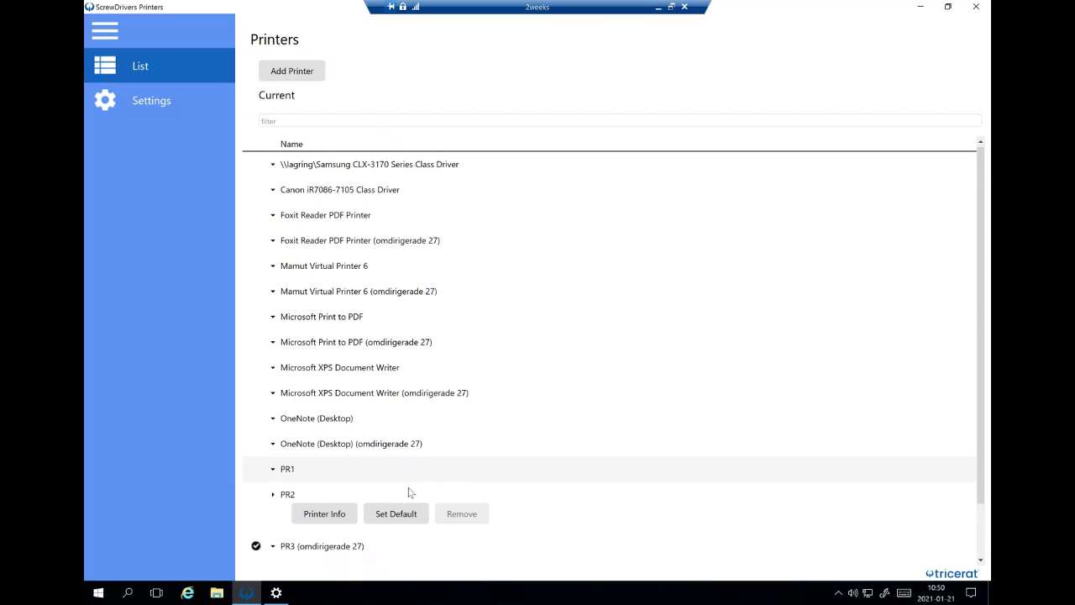
left_click(400, 514)
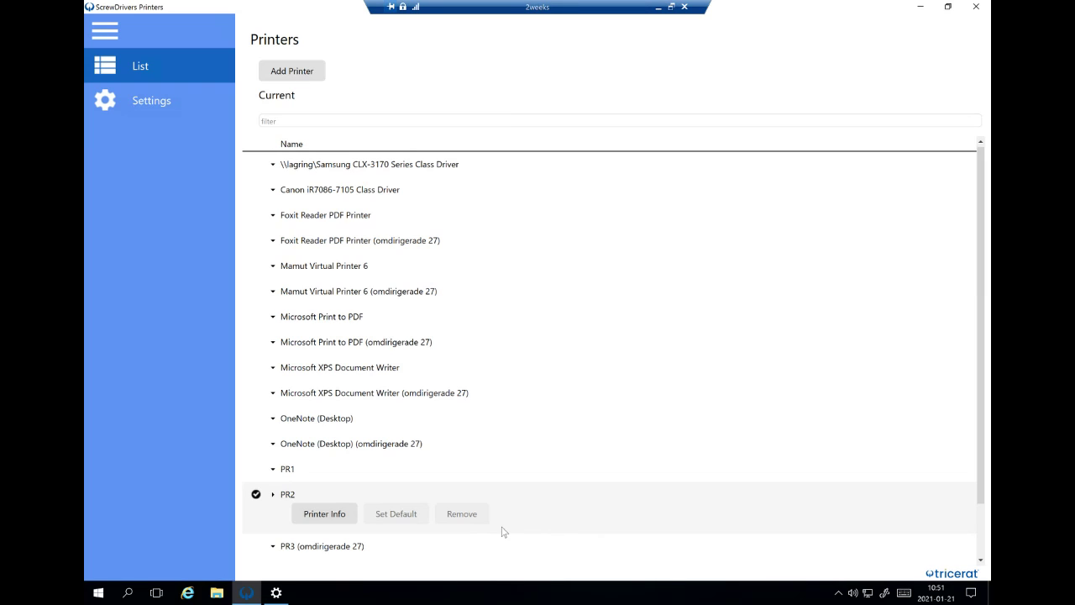
left_click(975, 8)
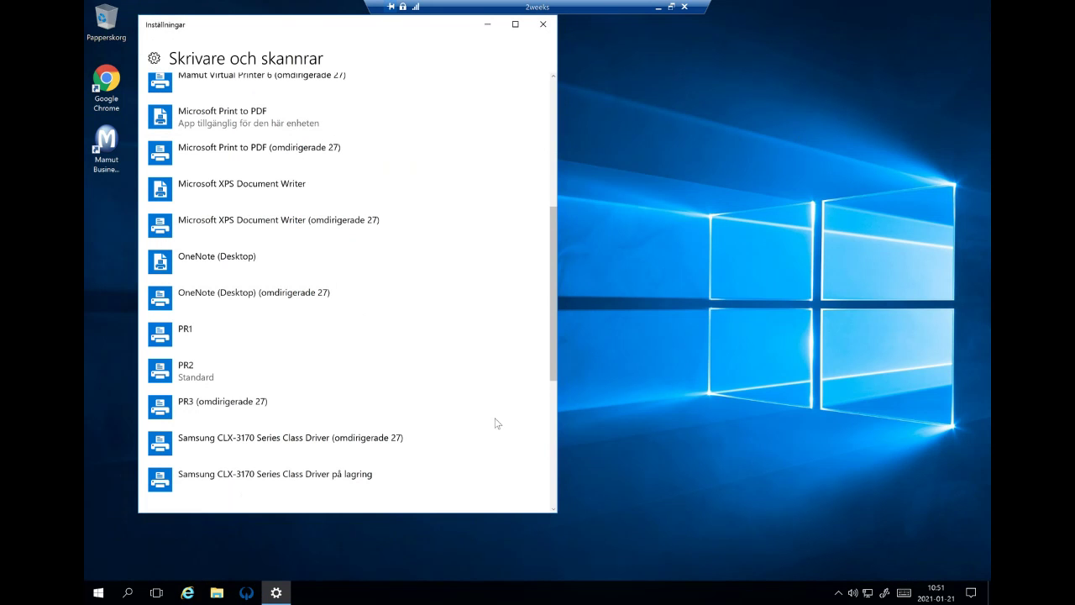
Sign out of the 2weeks session via Stäng av eller logga ut > Logga ut
right_click(98, 593)
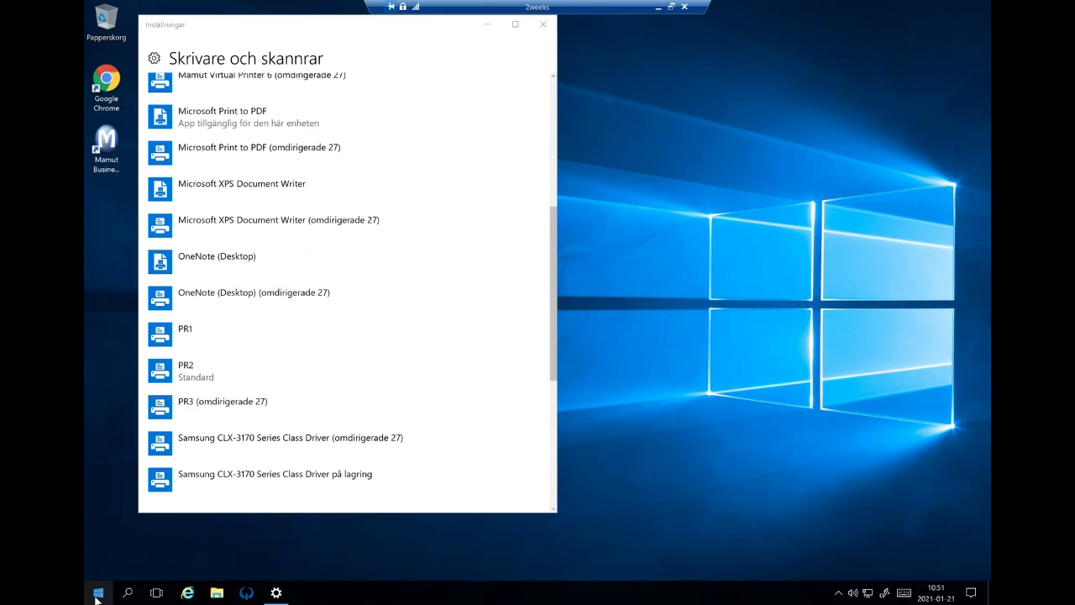
mouse_move(202, 568)
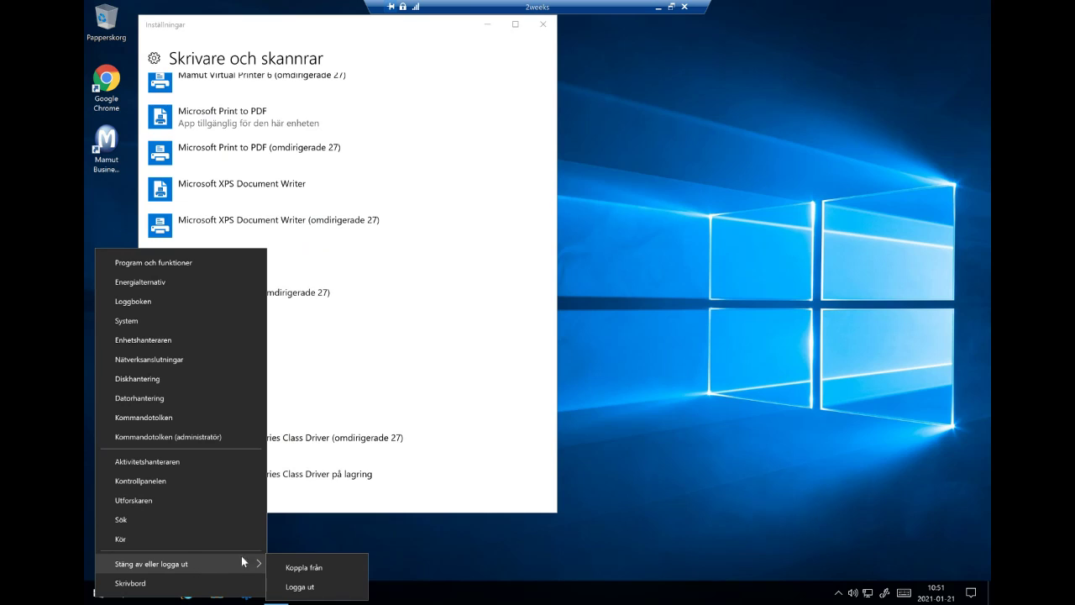
left_click(329, 588)
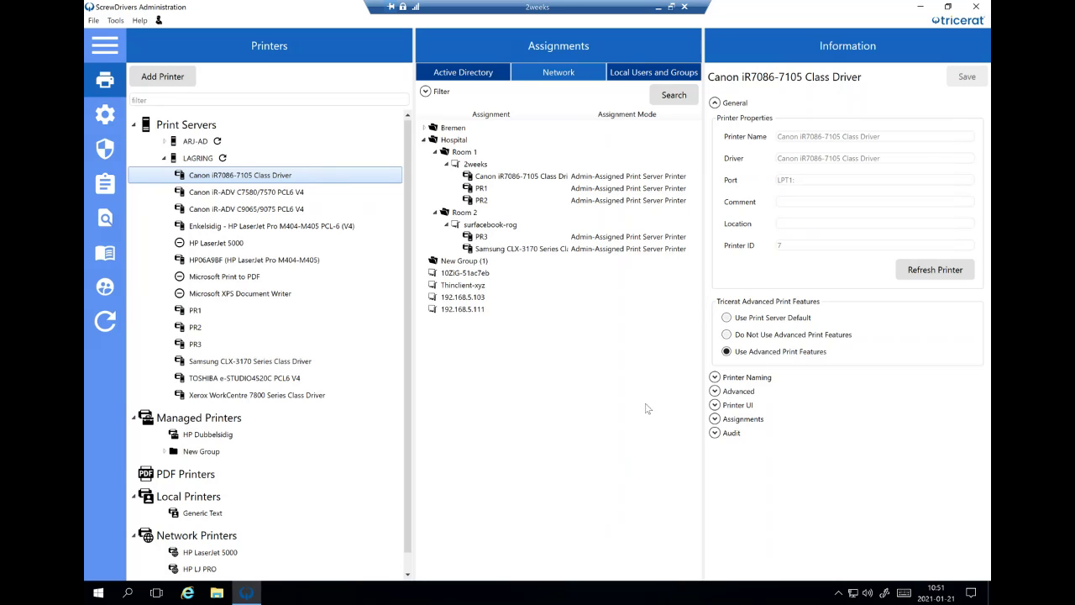
Launch Remote Desktop Connection from Run and turn off local printer redirection
left_click(922, 9)
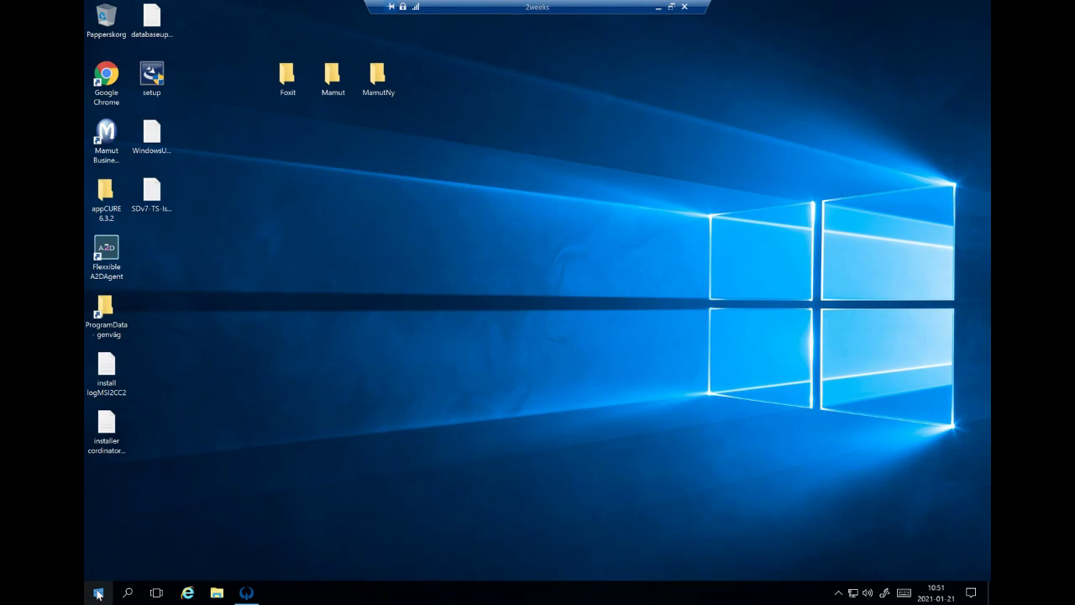
right_click(98, 594)
left_click(131, 531)
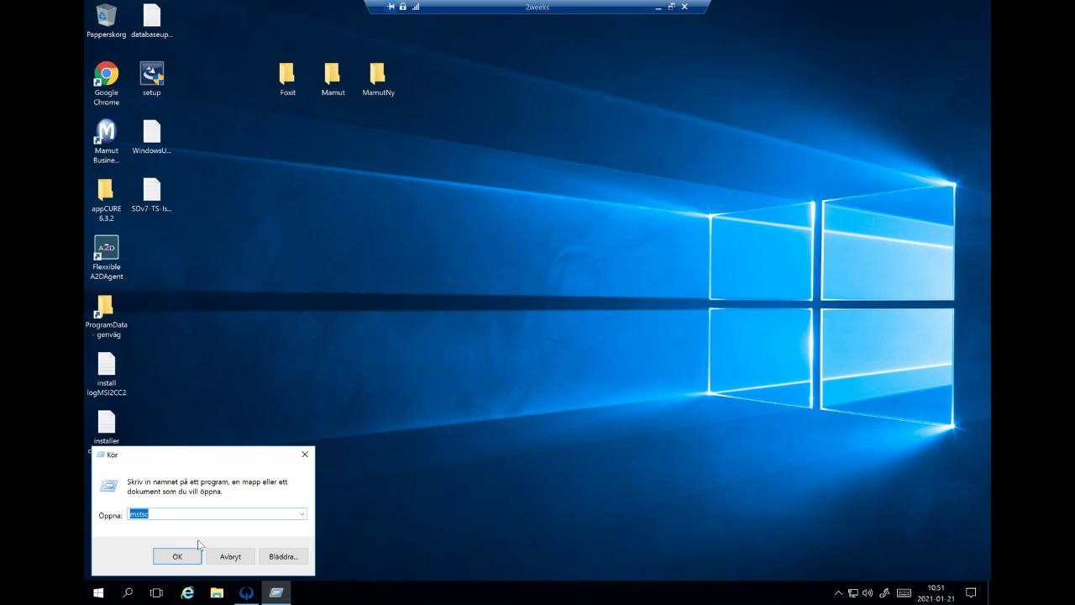
left_click(189, 557)
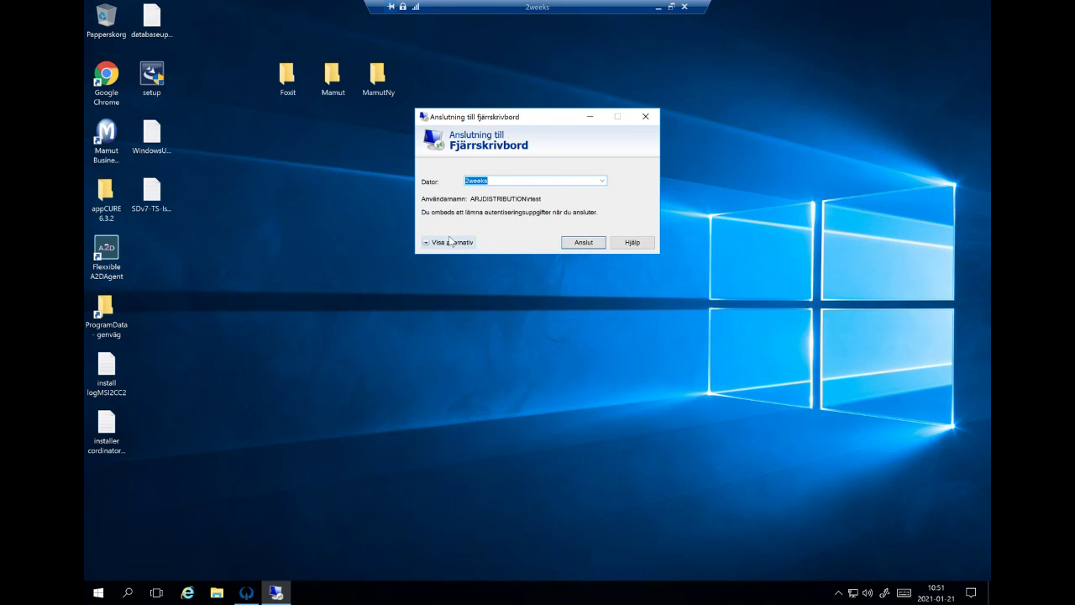
left_click(449, 242)
left_click(523, 179)
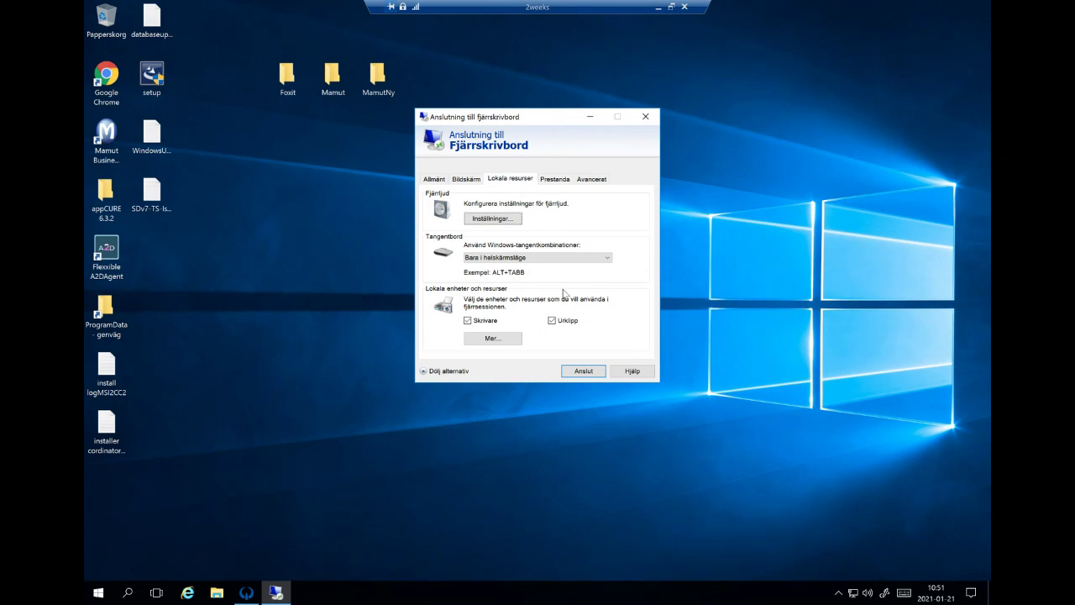
left_click(468, 320)
Connect to 2weeks and sign in with the account password
left_click(583, 370)
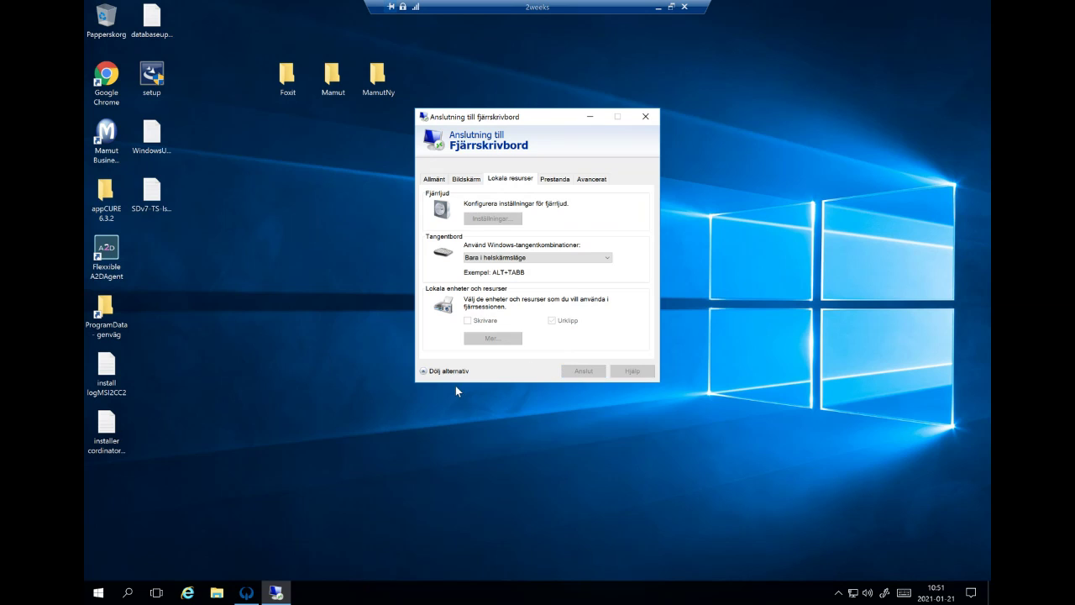
type("p")
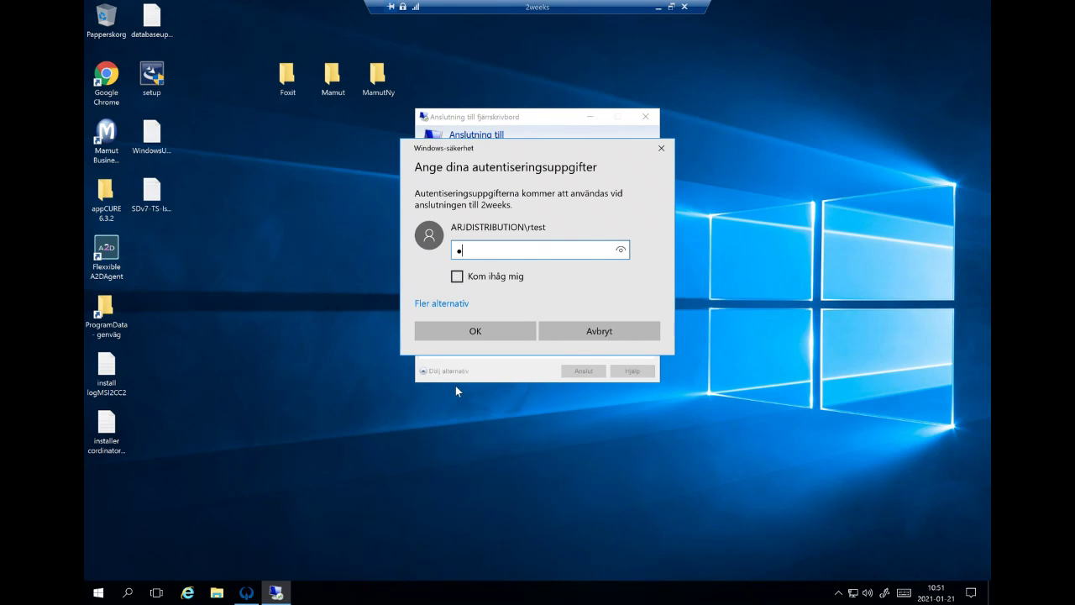
type("*******")
key("Return")
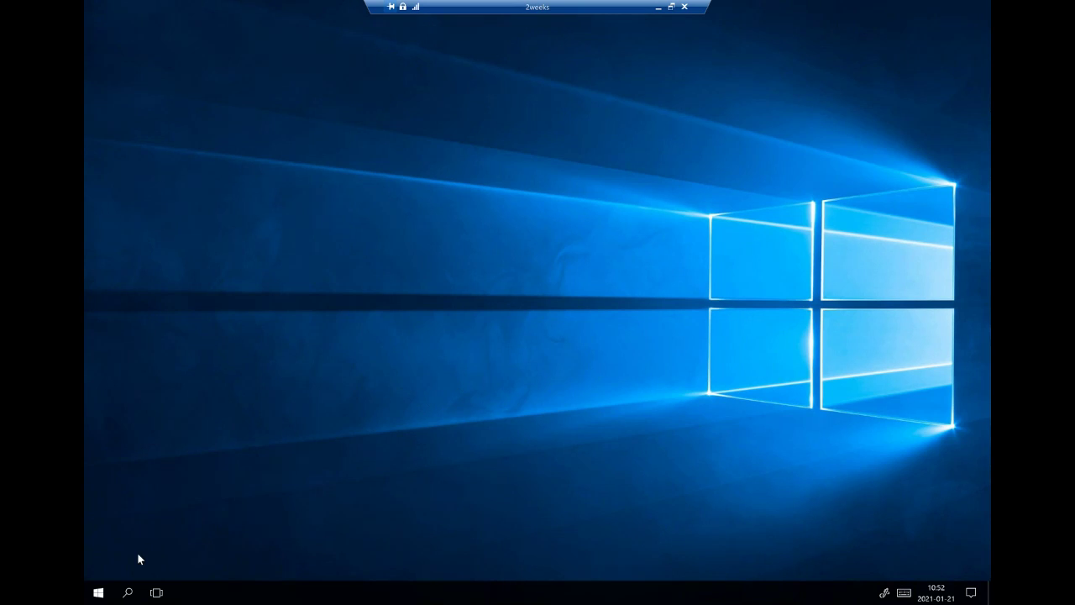
Search 'pr' to open Skrivare och skannrar and scroll to the Canon, PR1 and PR2 printers
right_click(98, 594)
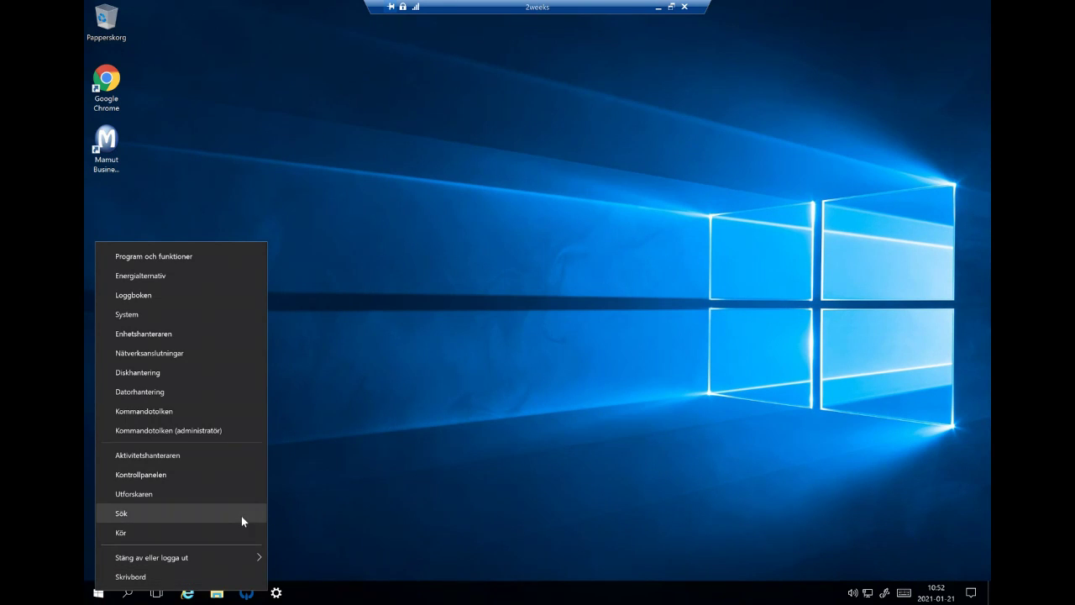
left_click(129, 593)
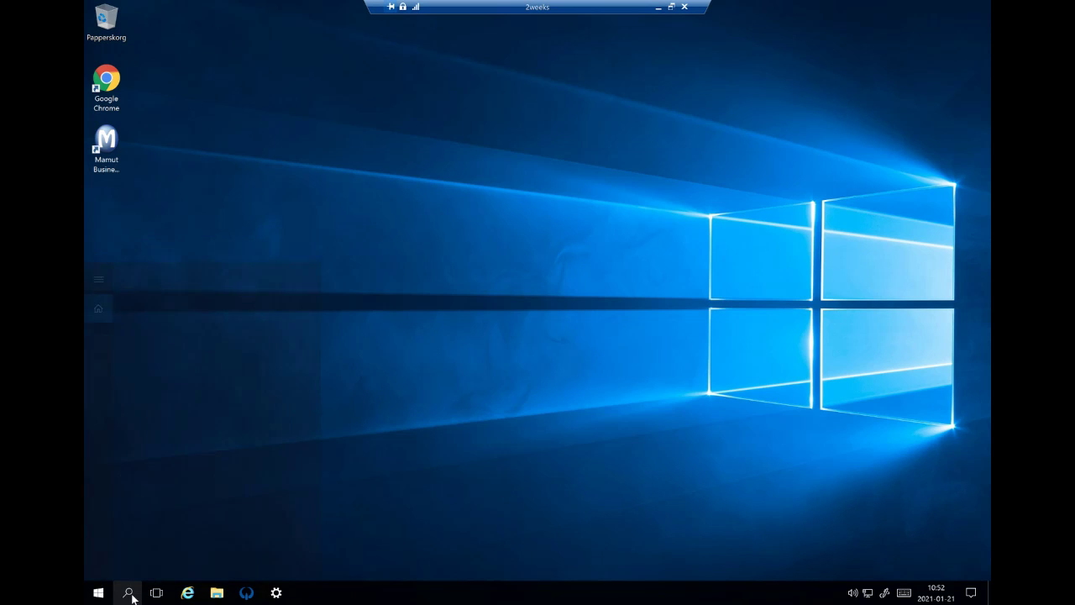
type("p")
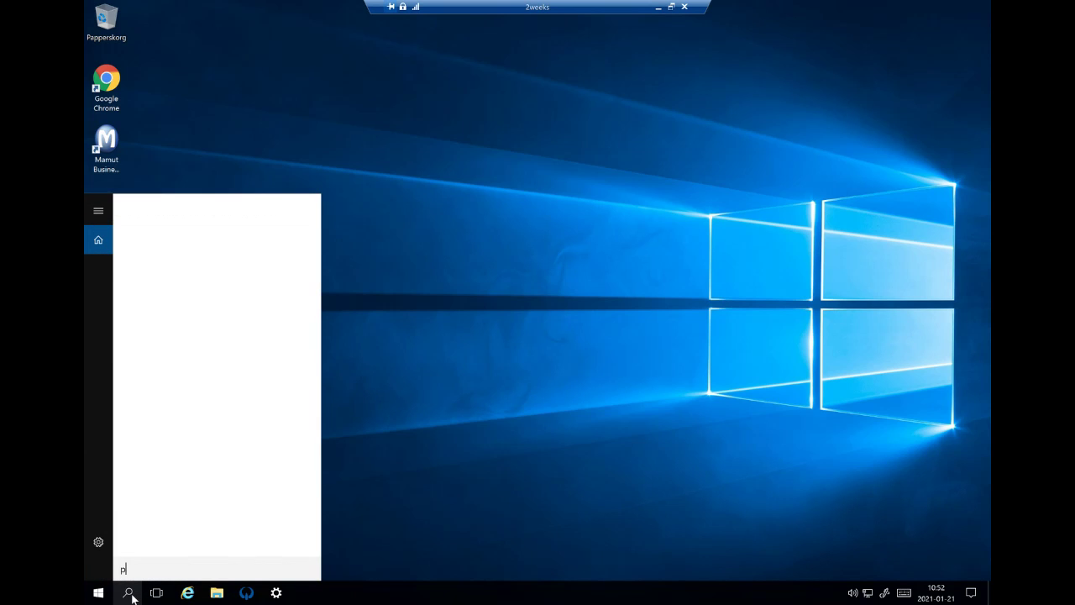
type("ri")
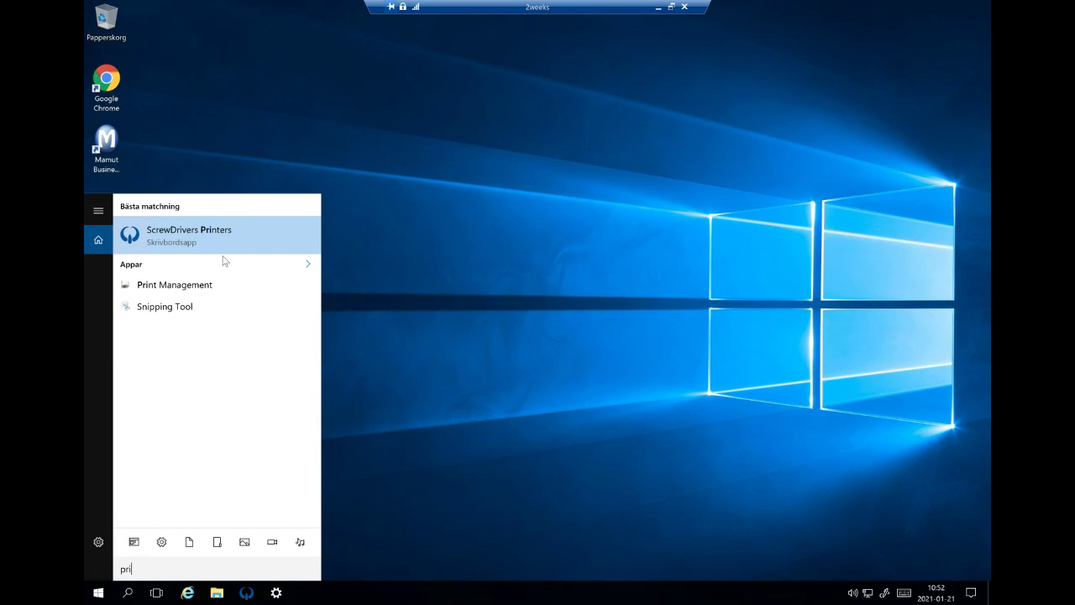
key("BackSpace")
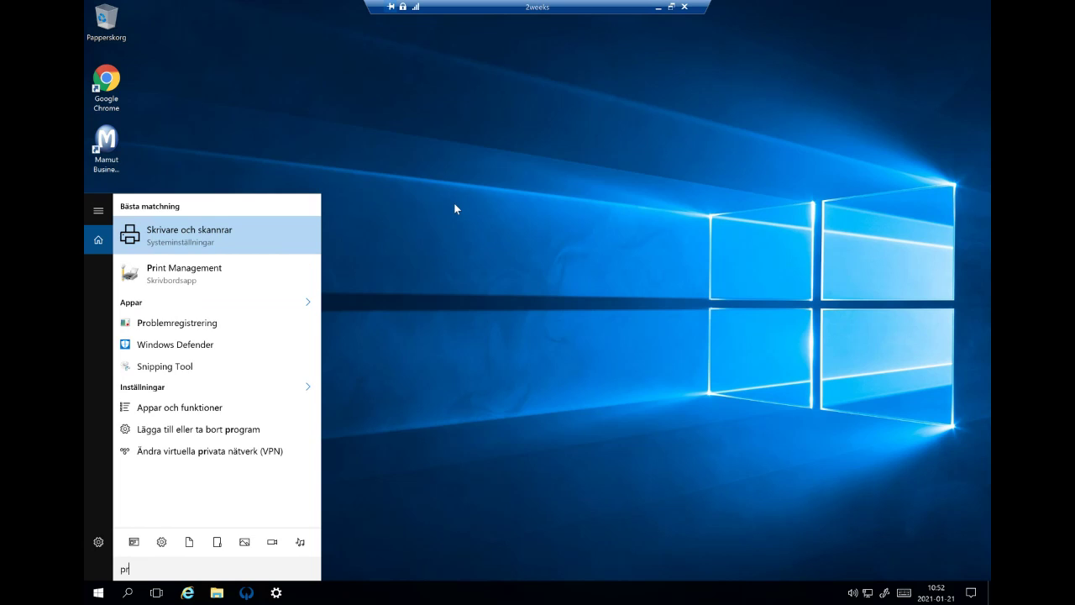
left_click(256, 234)
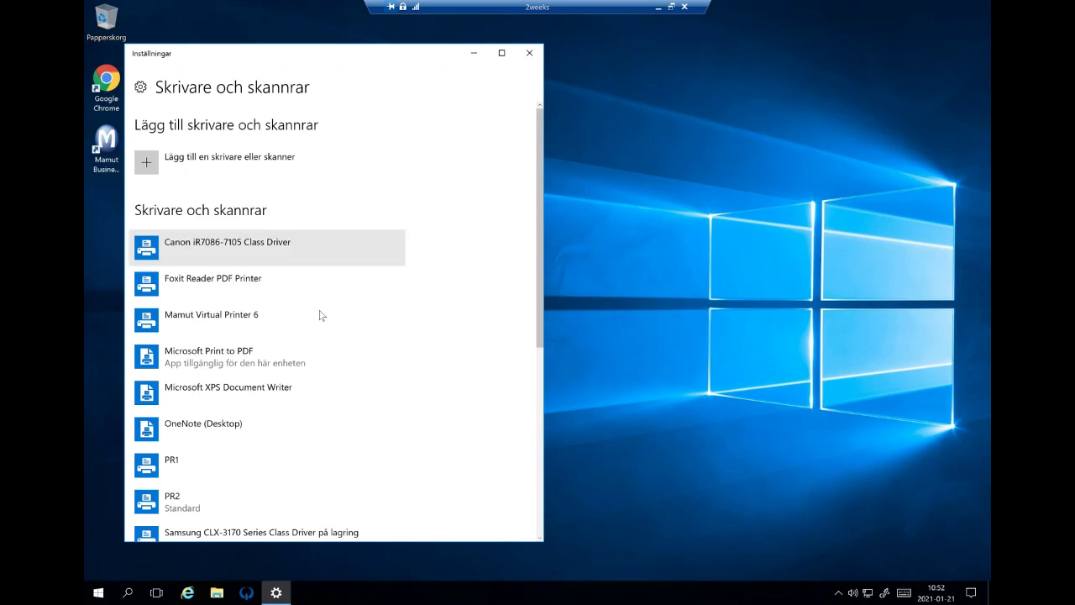
scroll(327, 336, "down", 3)
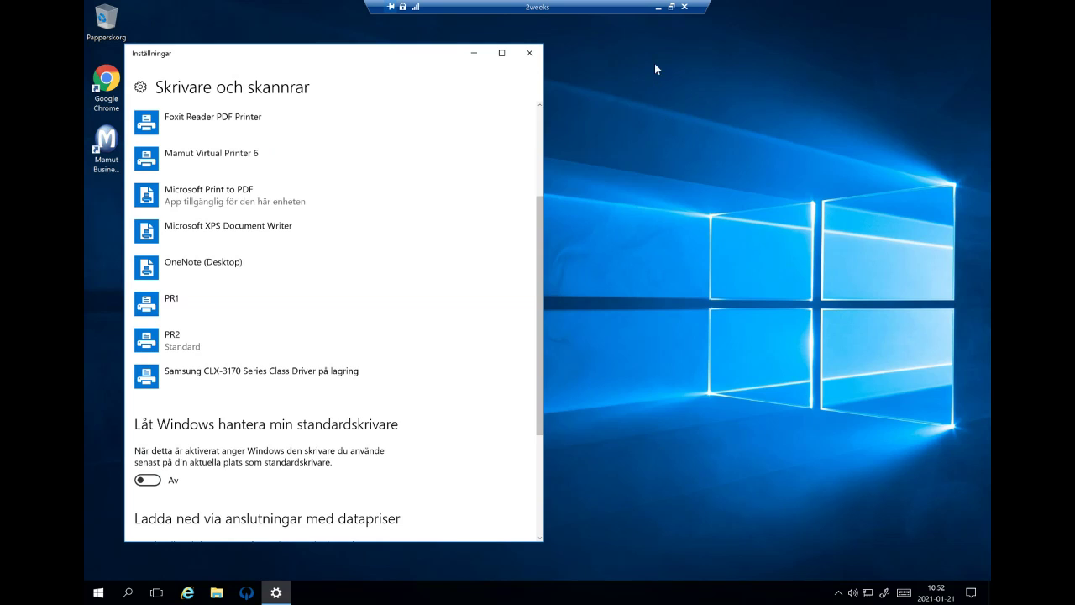
Exit full screen and disconnect the nested test-user remote session
left_click(671, 8)
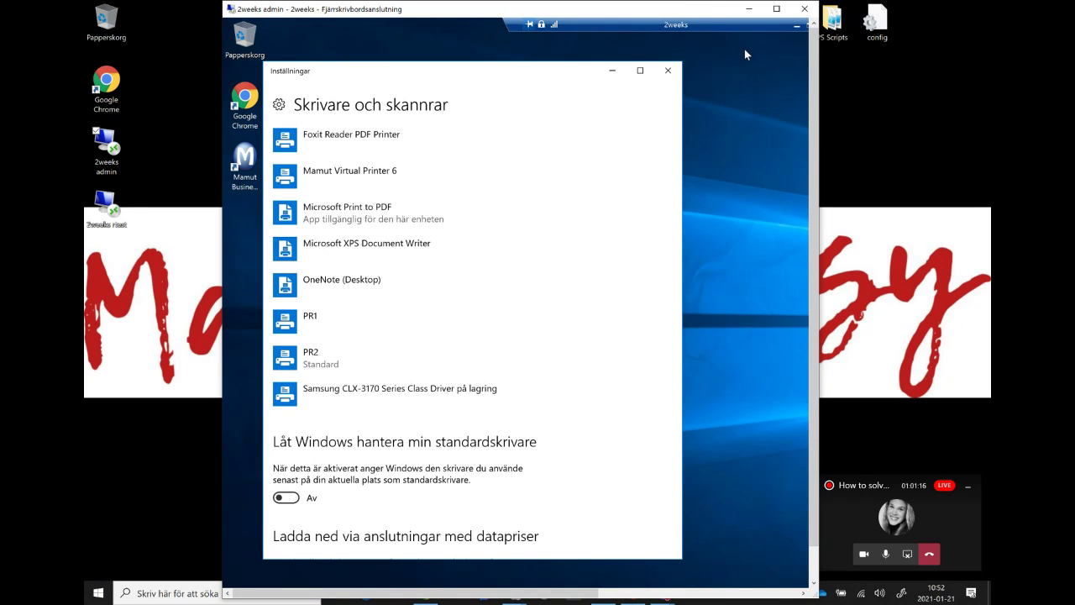
double_click(707, 27)
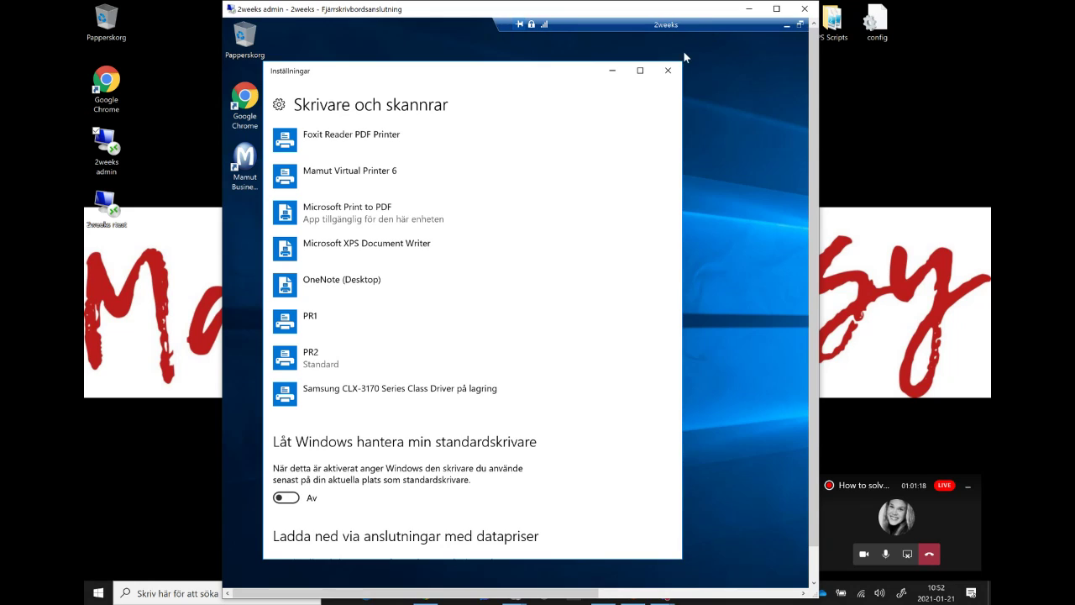
left_click_drag(706, 25, 596, 126)
left_click(661, 96)
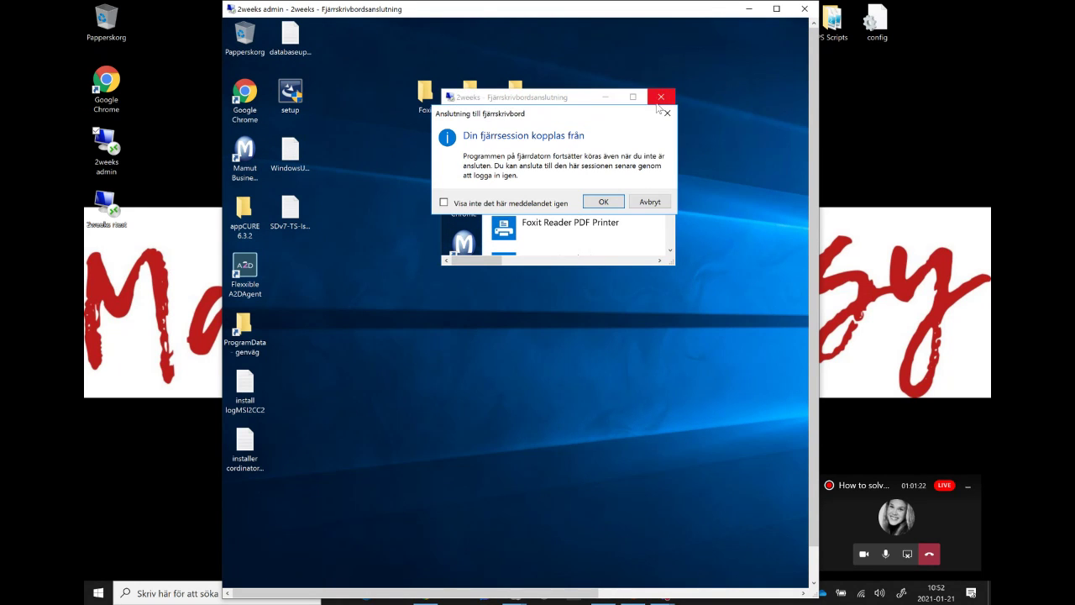
left_click(601, 202)
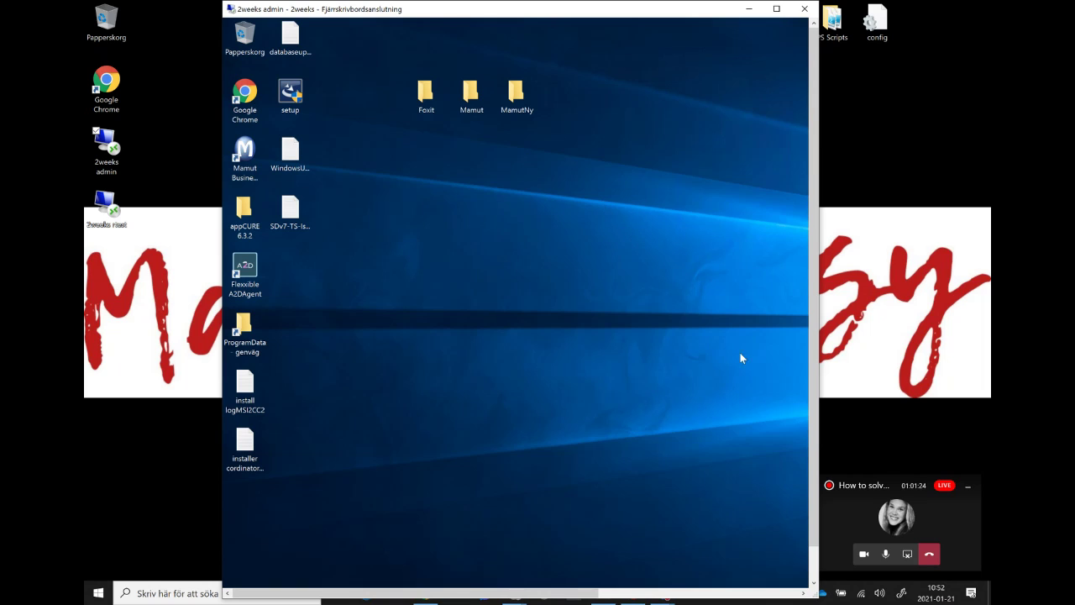
Return the admin remote session to full screen, then minimize it to the local desktop
right_click(813, 465)
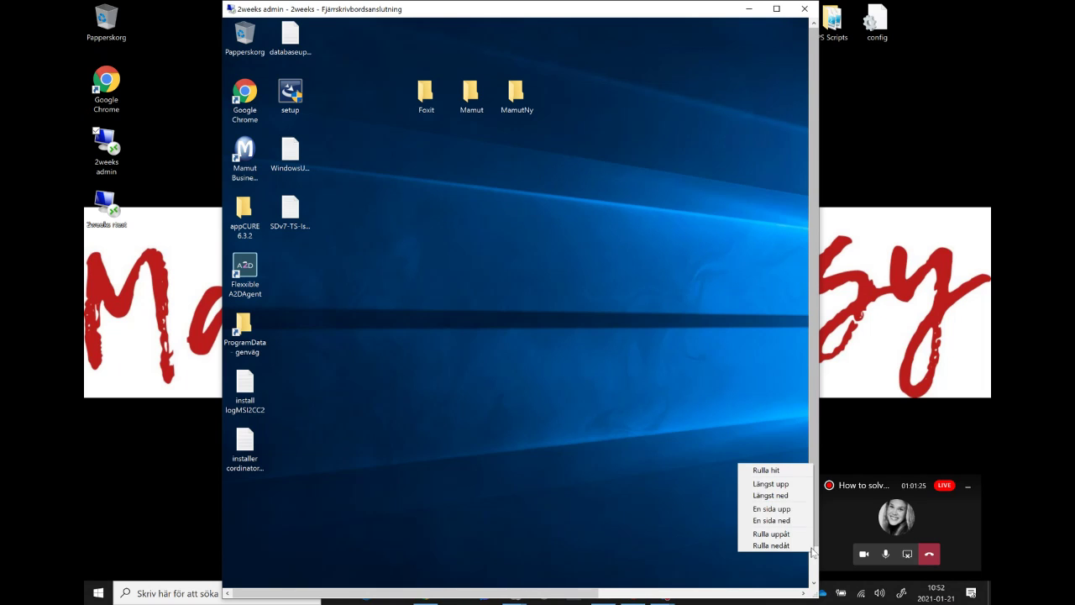
left_click(767, 497)
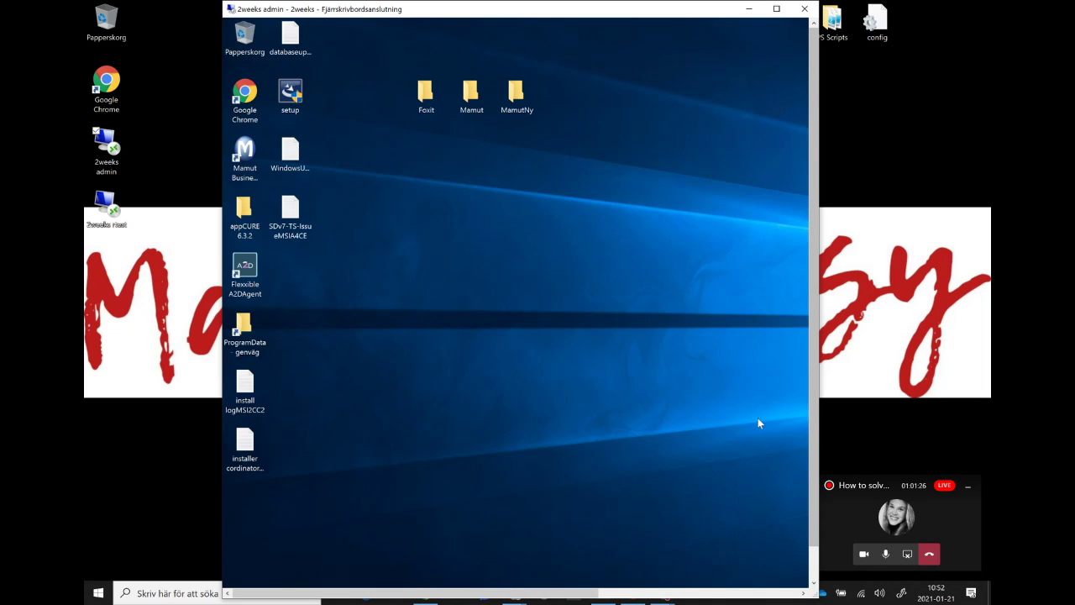
left_click(777, 10)
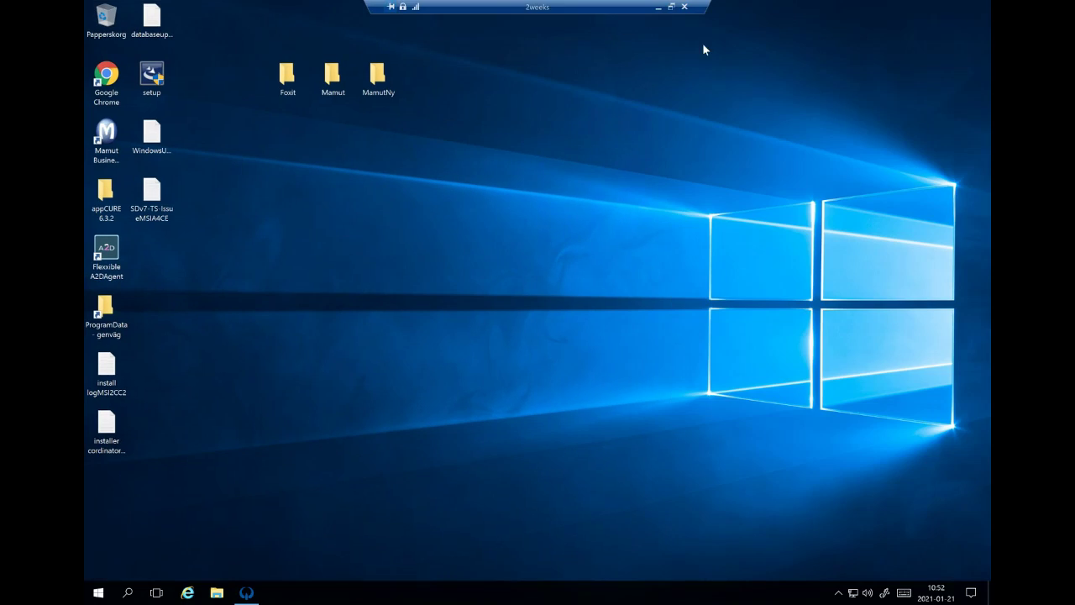
left_click(658, 9)
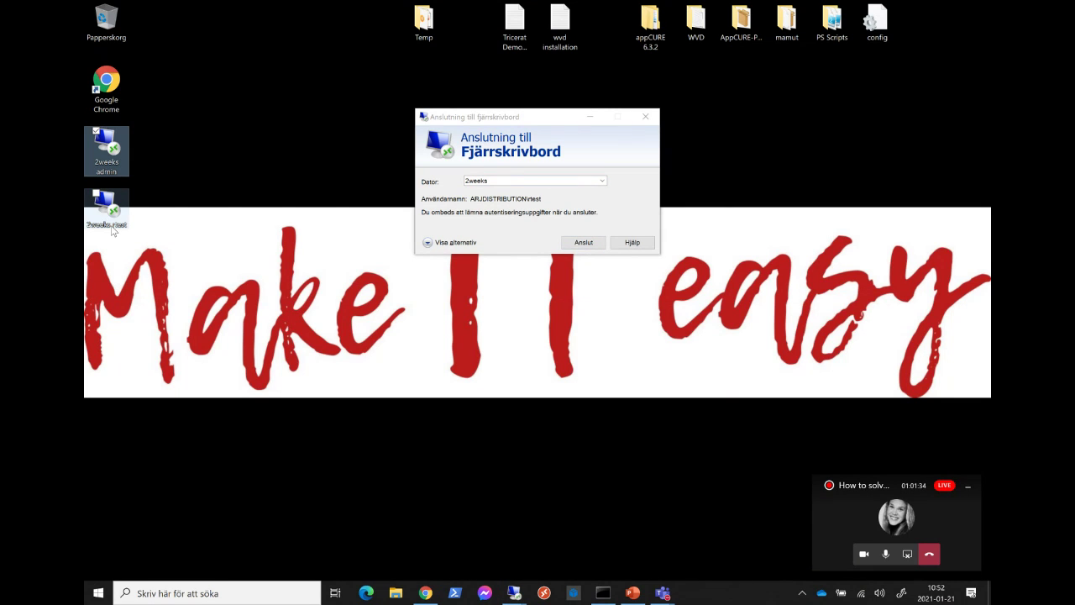
Reconnect to 2weeks as the test user, re-entering the password, and open ScrewDrivers Printers
double_click(113, 229)
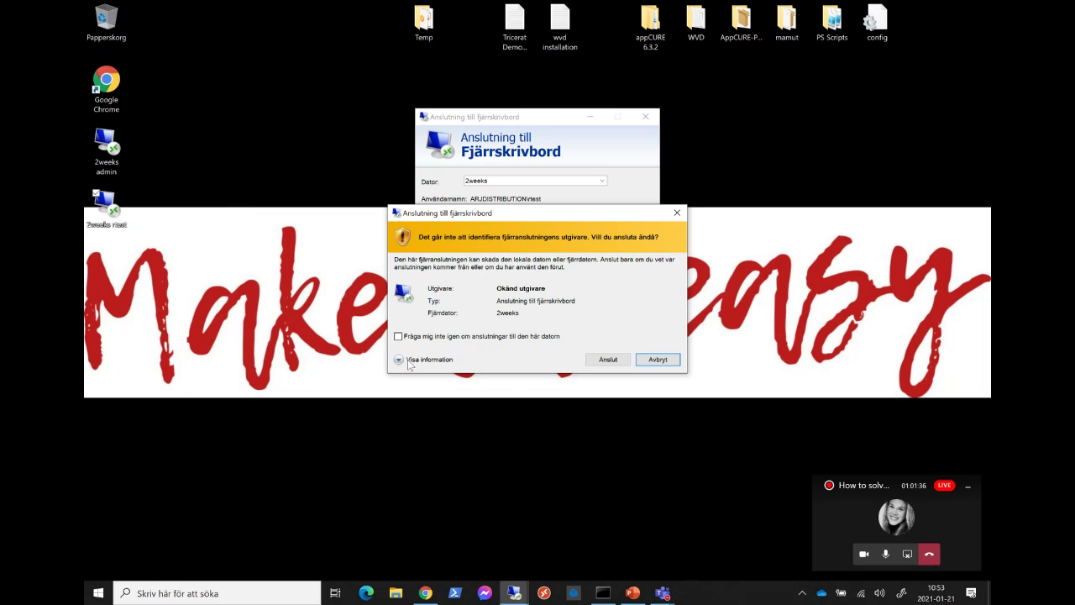
left_click(597, 361)
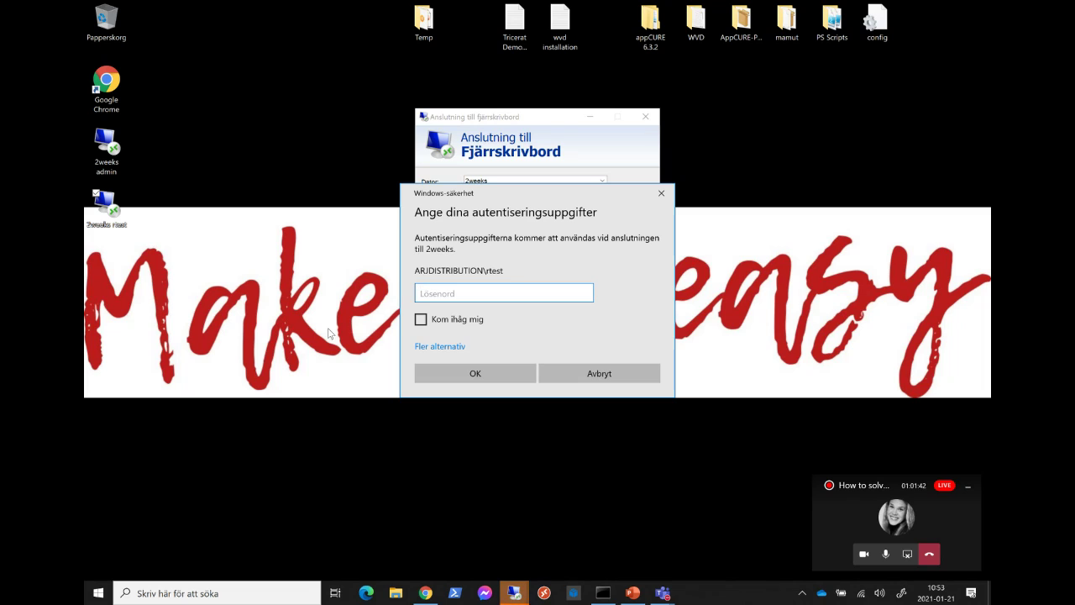
type("••••••••••")
key("Return")
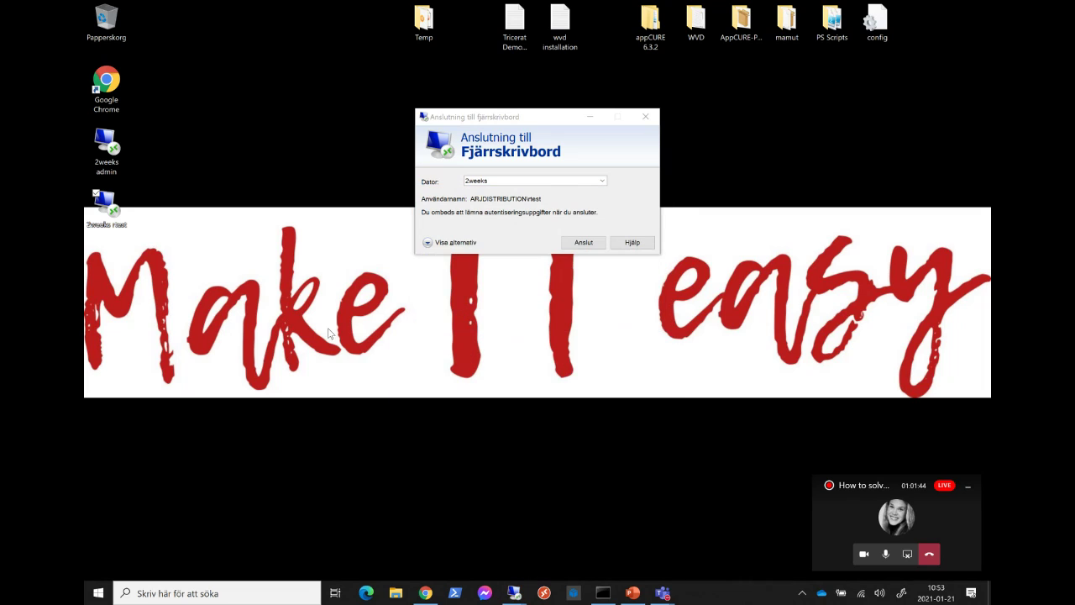
type("•")
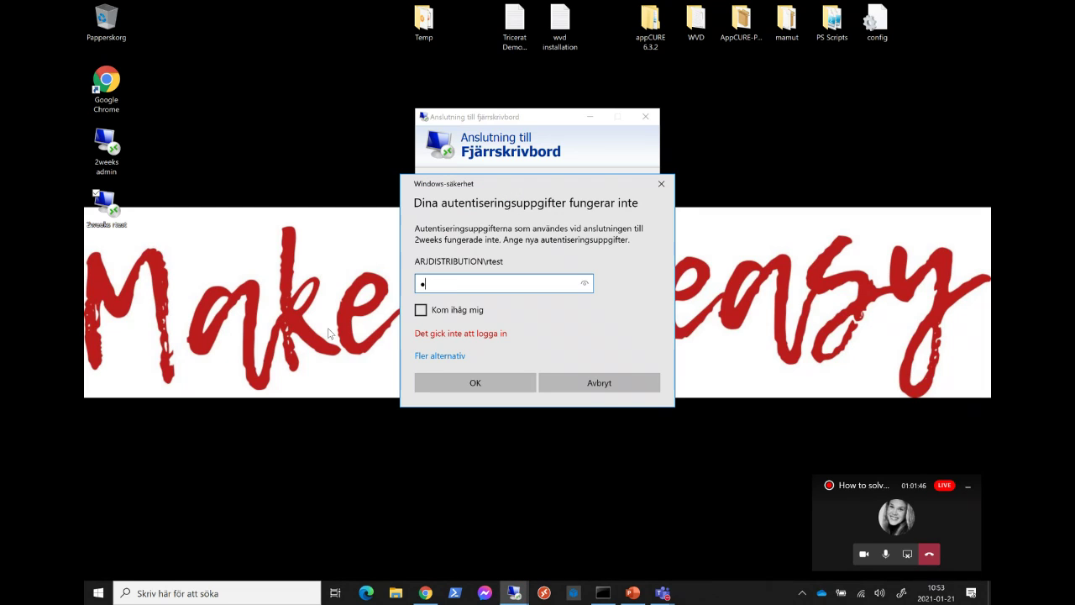
type("•••••••")
key("Return")
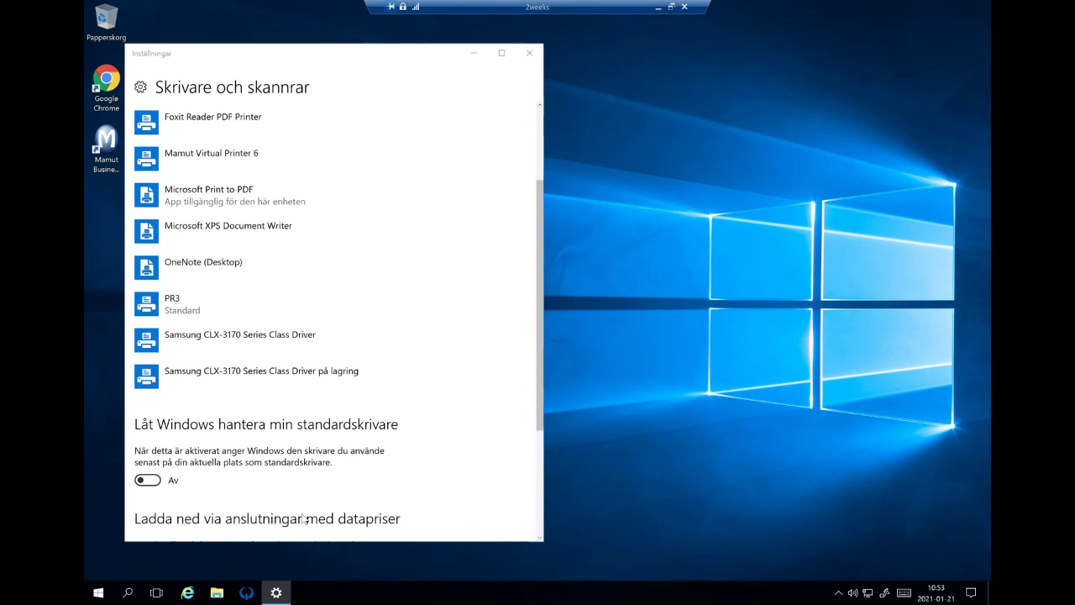
left_click(249, 592)
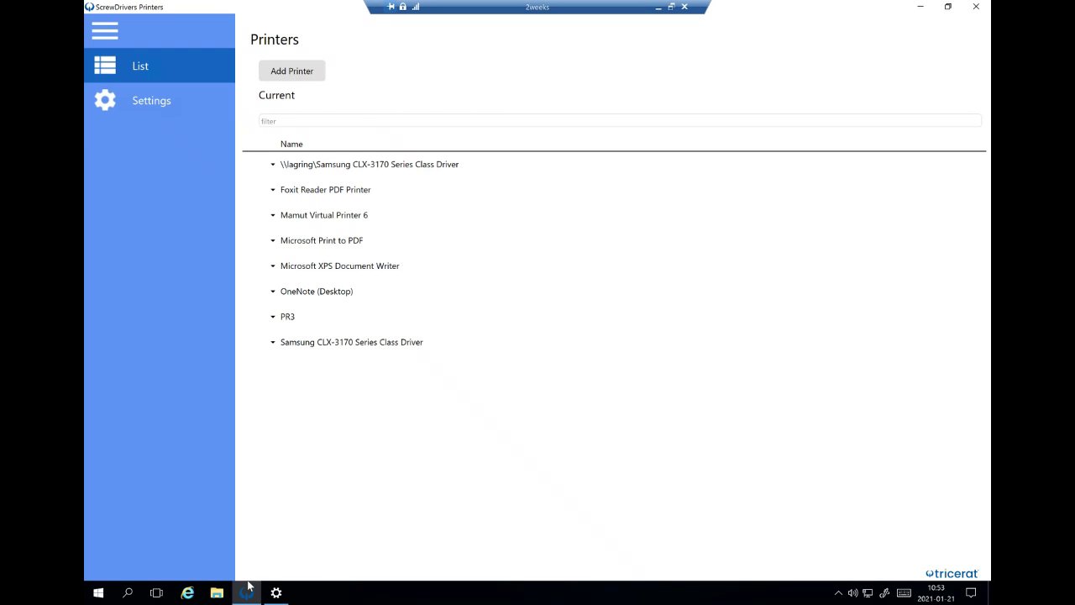
Set Samsung CLX-3170 Series Class Driver as the default printer and minimize the test-user session
left_click(274, 344)
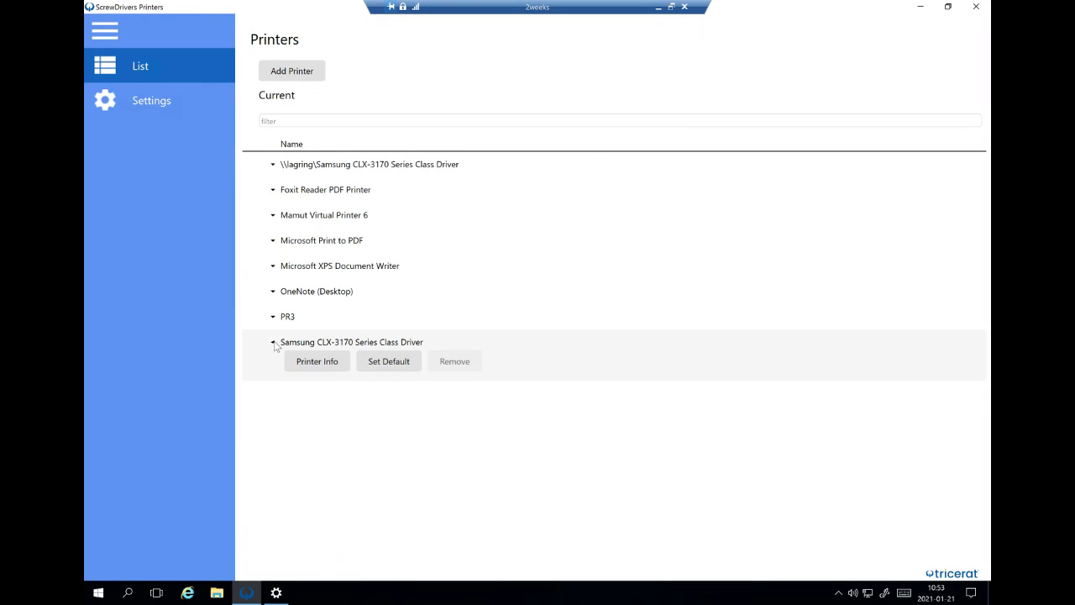
left_click(388, 368)
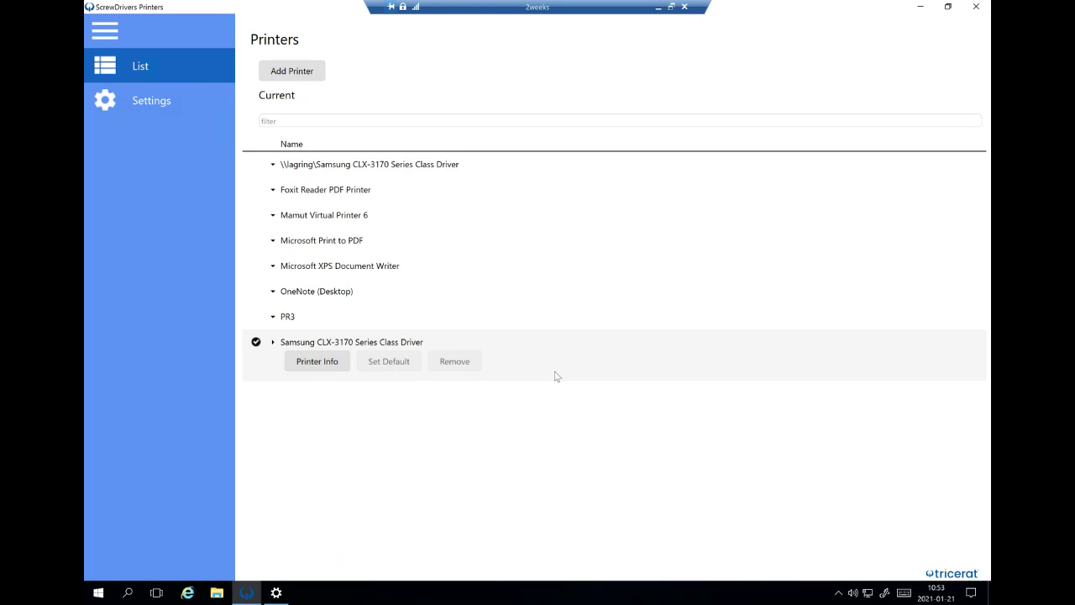
left_click(660, 7)
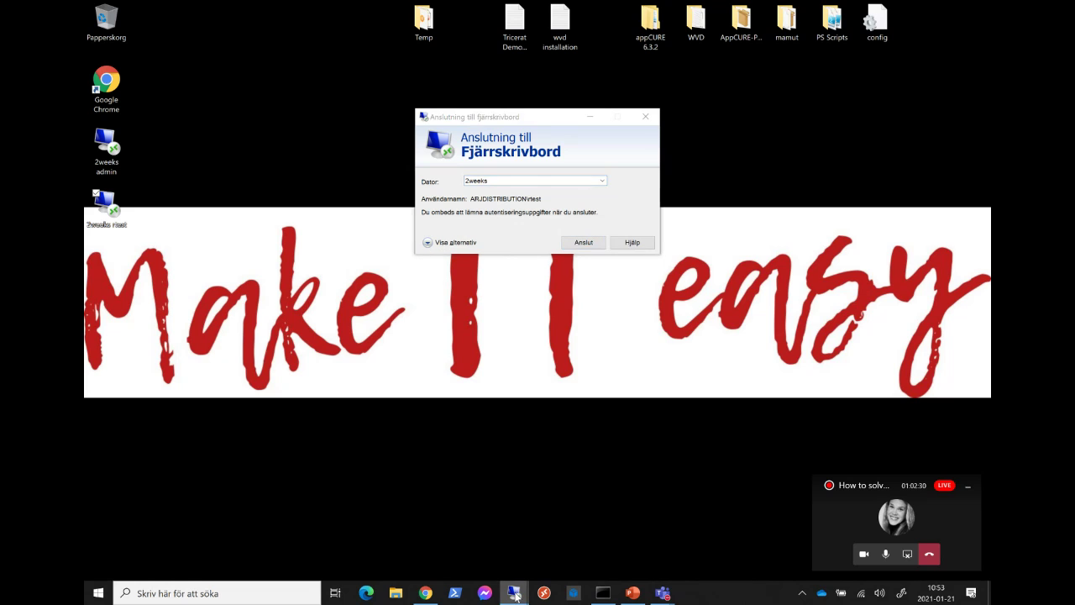
Bring back the 2weeks admin session and restore it to a window
mouse_move(516, 594)
left_click(512, 534)
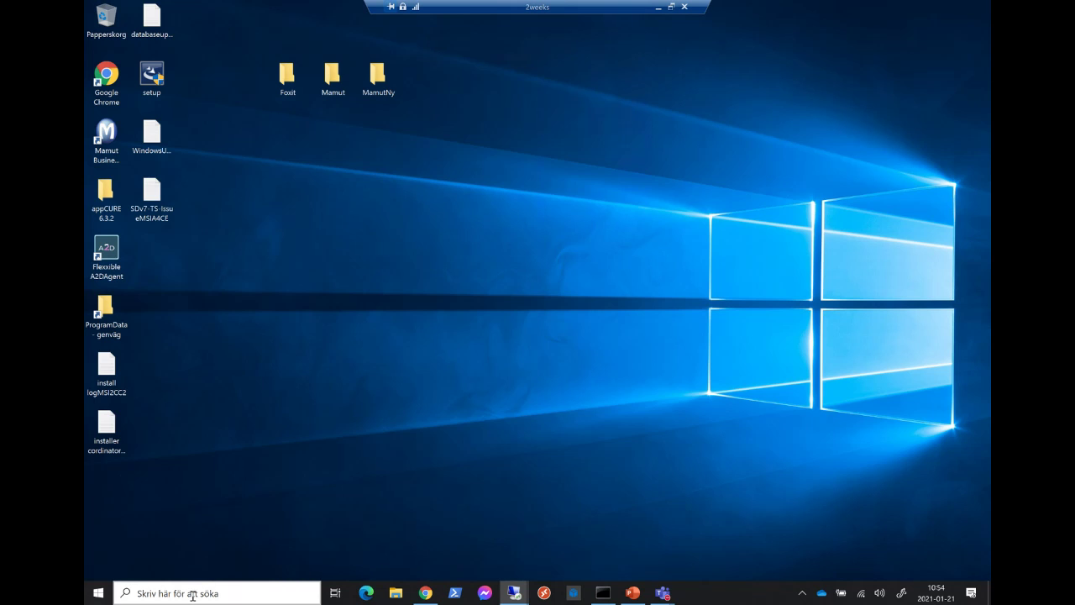
left_click(671, 7)
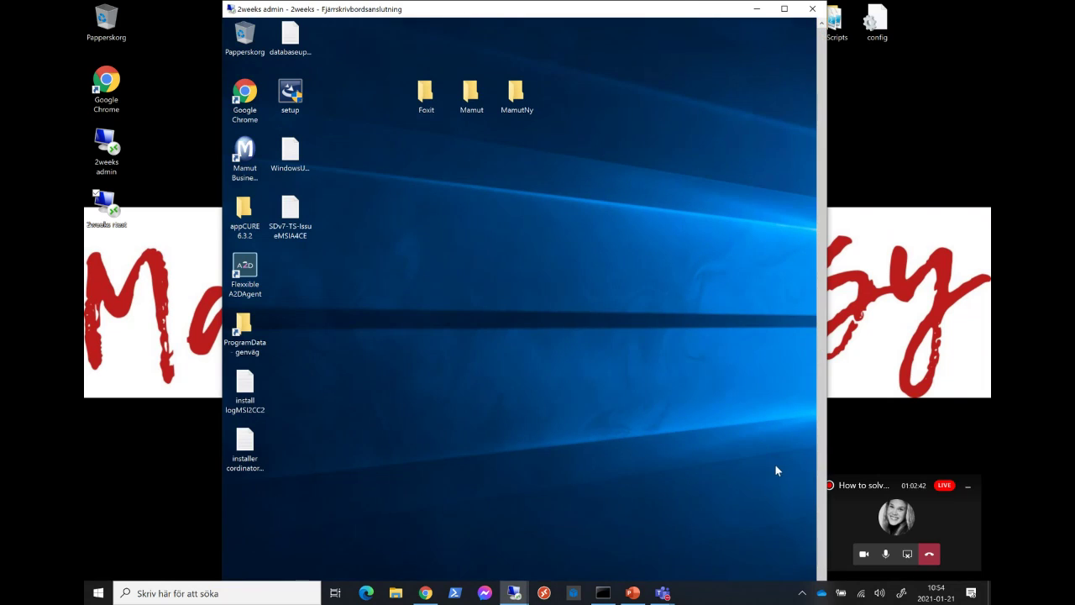
left_click(827, 535)
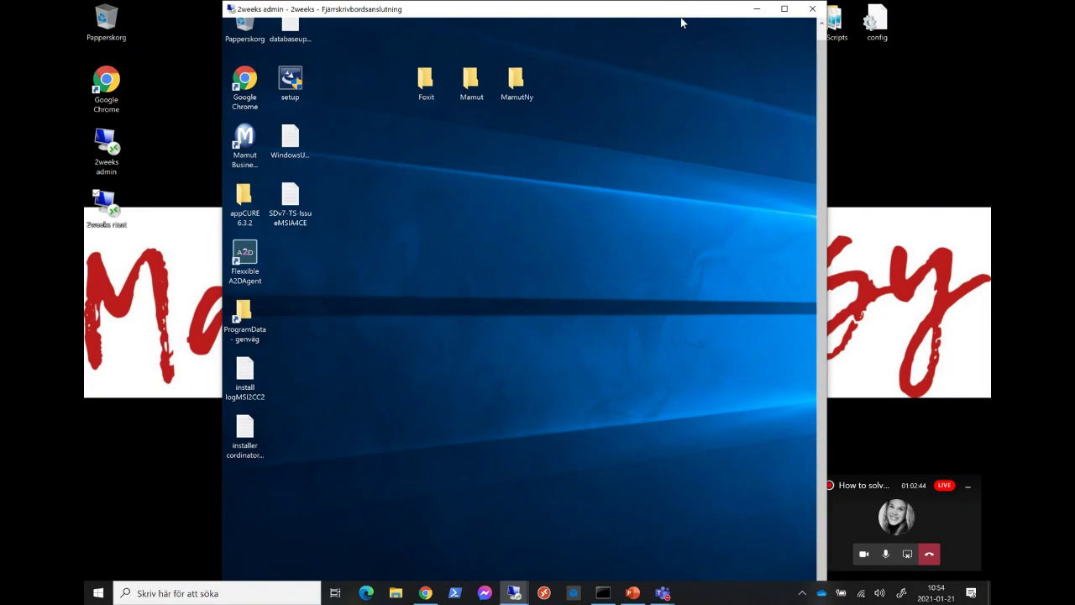
left_click_drag(677, 15, 655, 25)
Launch ScrewDrivers Administration maximized, then minimize the admin session to the local desktop
left_click(812, 534)
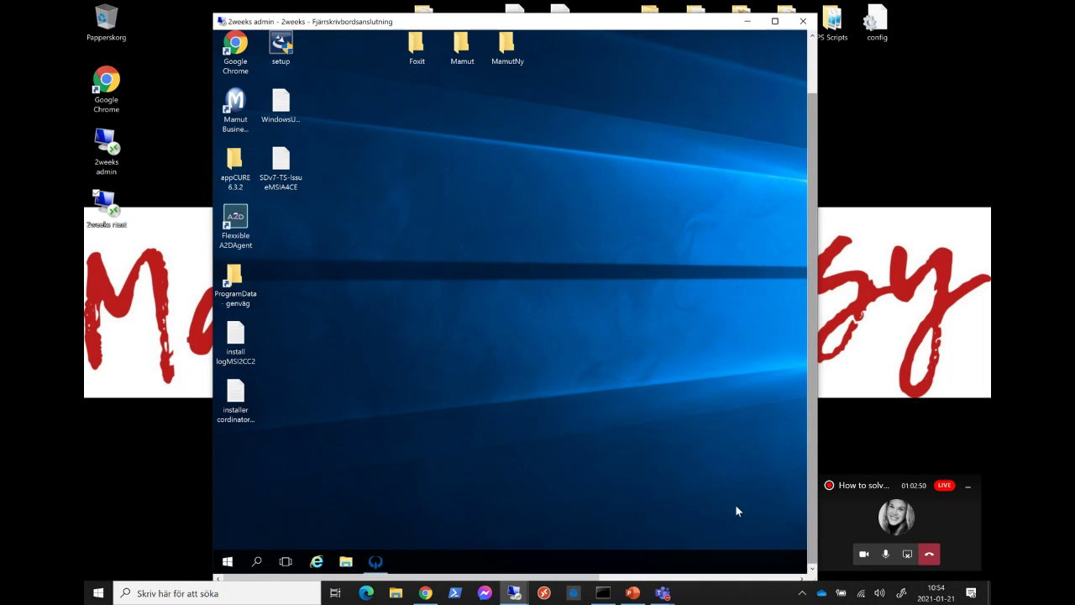
left_click(376, 563)
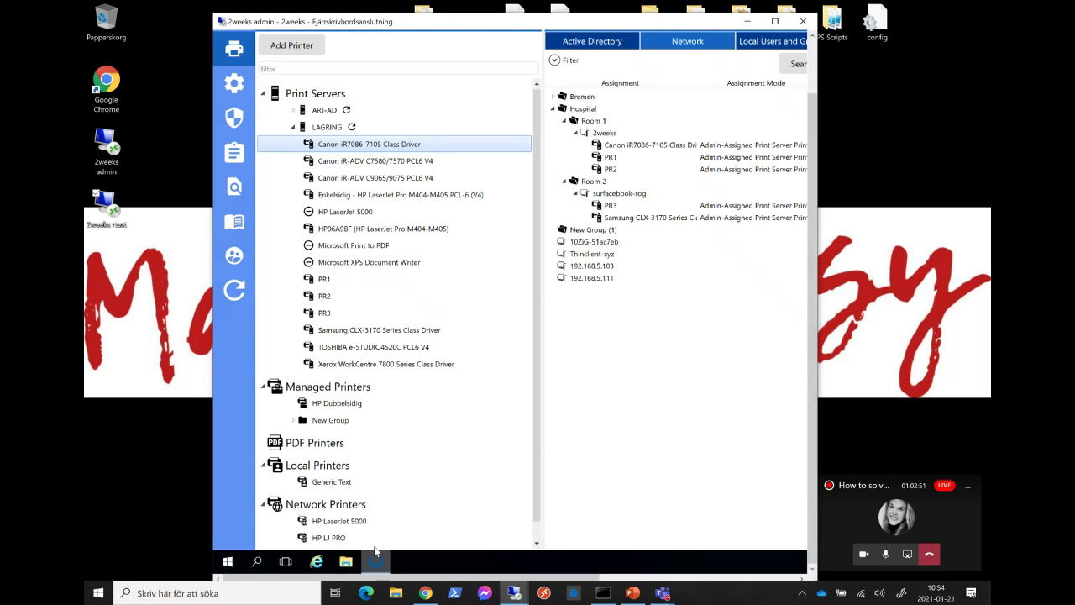
left_click(779, 26)
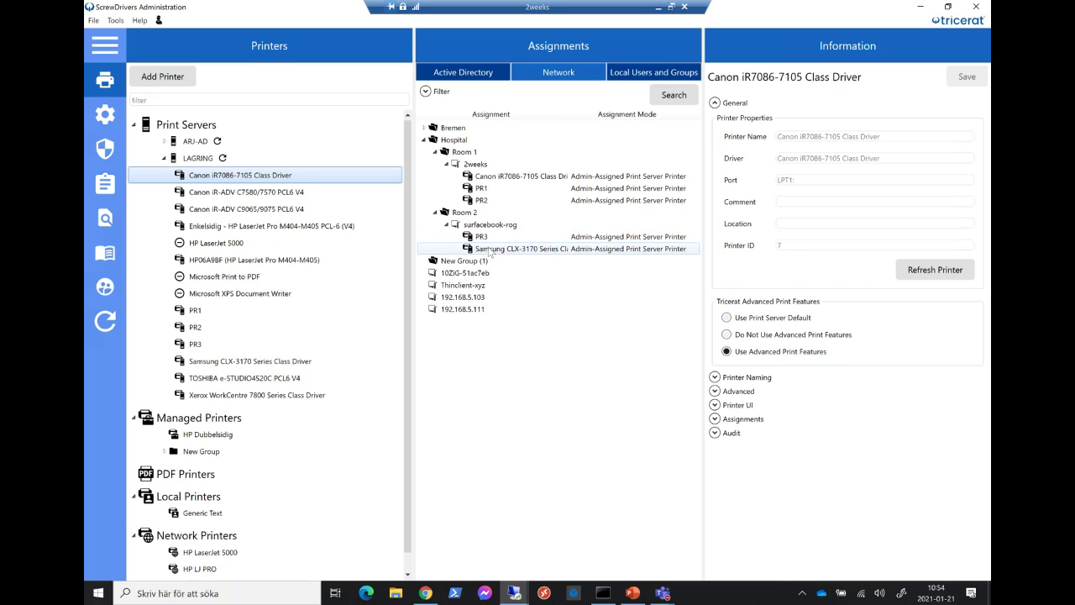
left_click(659, 8)
Check Printers & scanners for PR3 and Samsung in the test-user session, then disconnect it
mouse_move(515, 593)
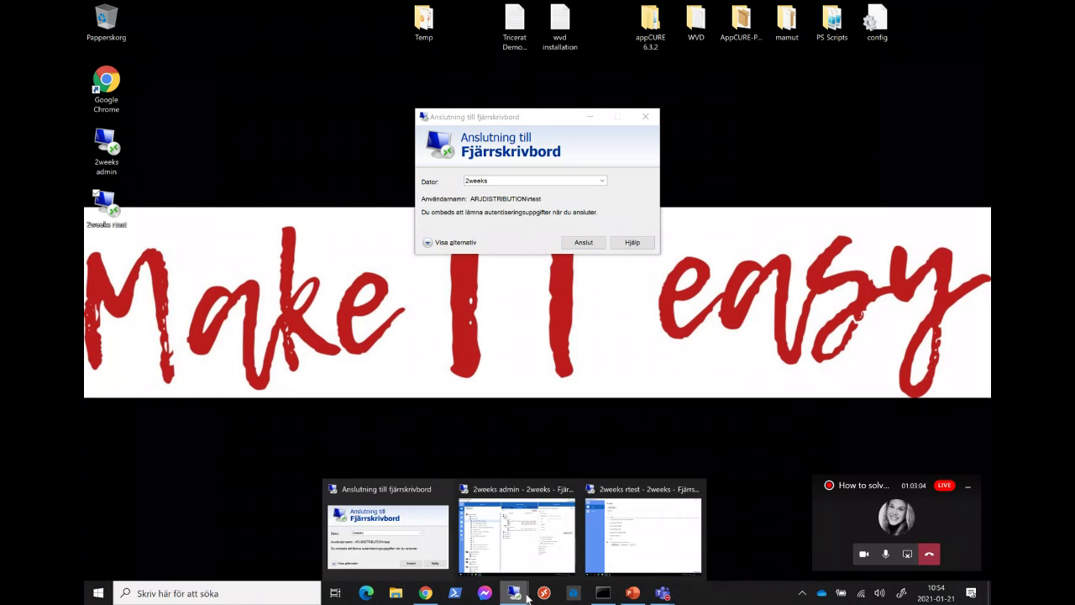
left_click(643, 533)
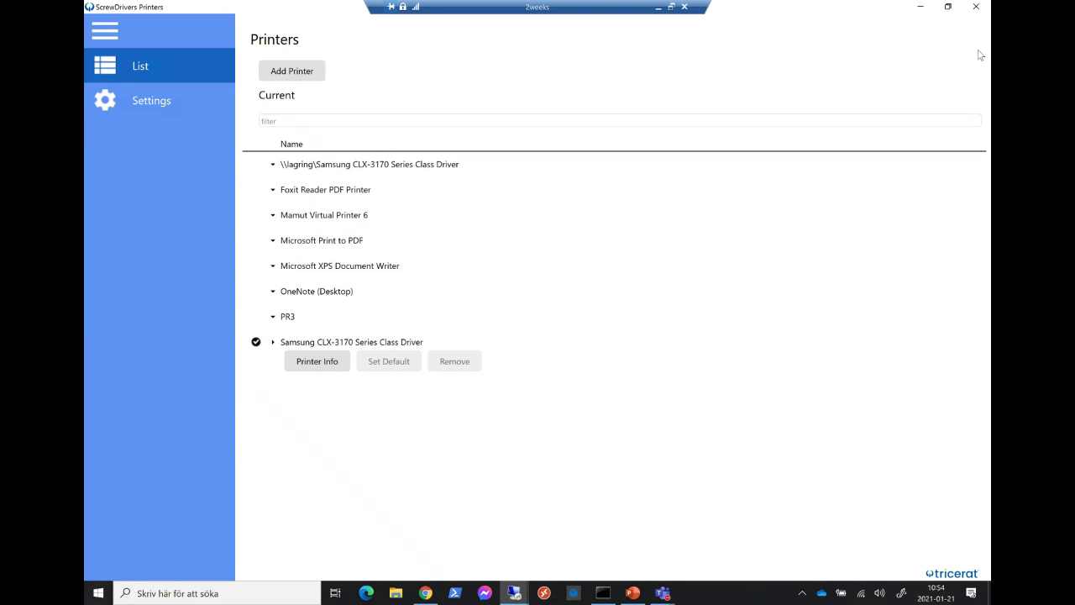
left_click(921, 11)
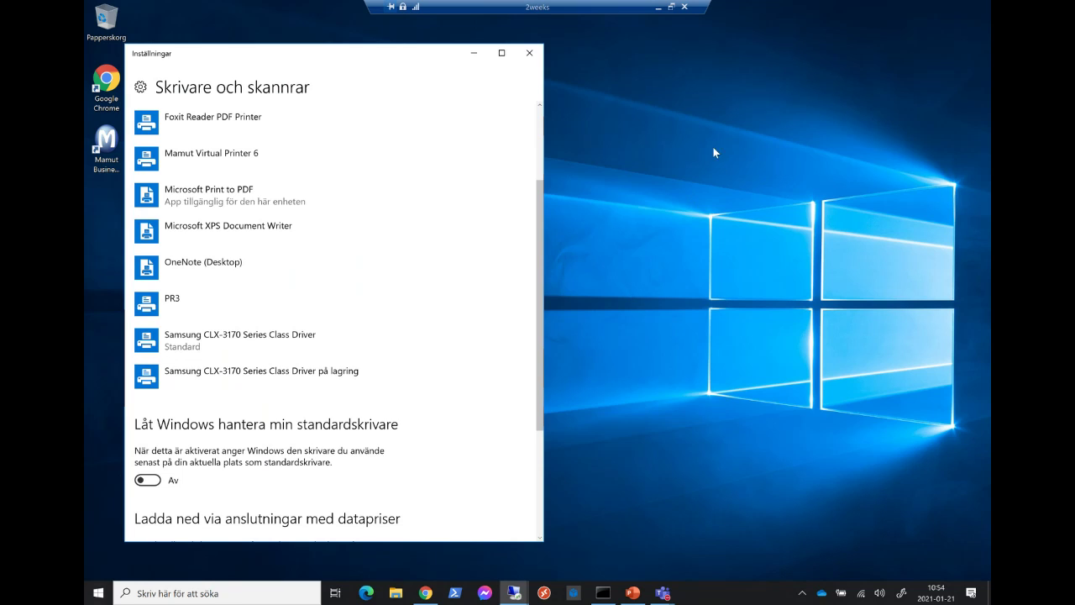
left_click(685, 7)
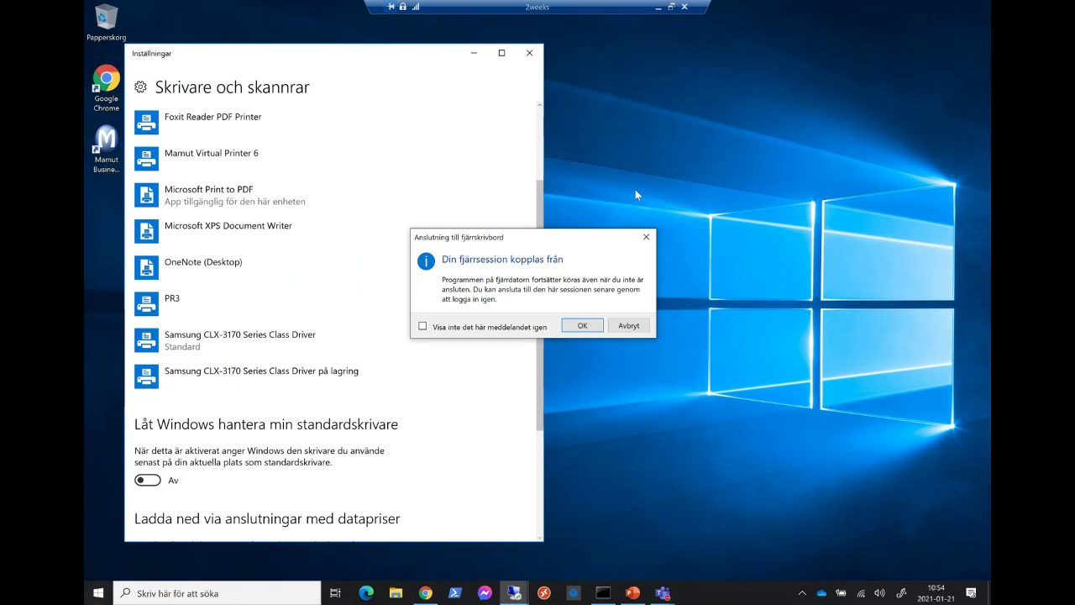
key("Return")
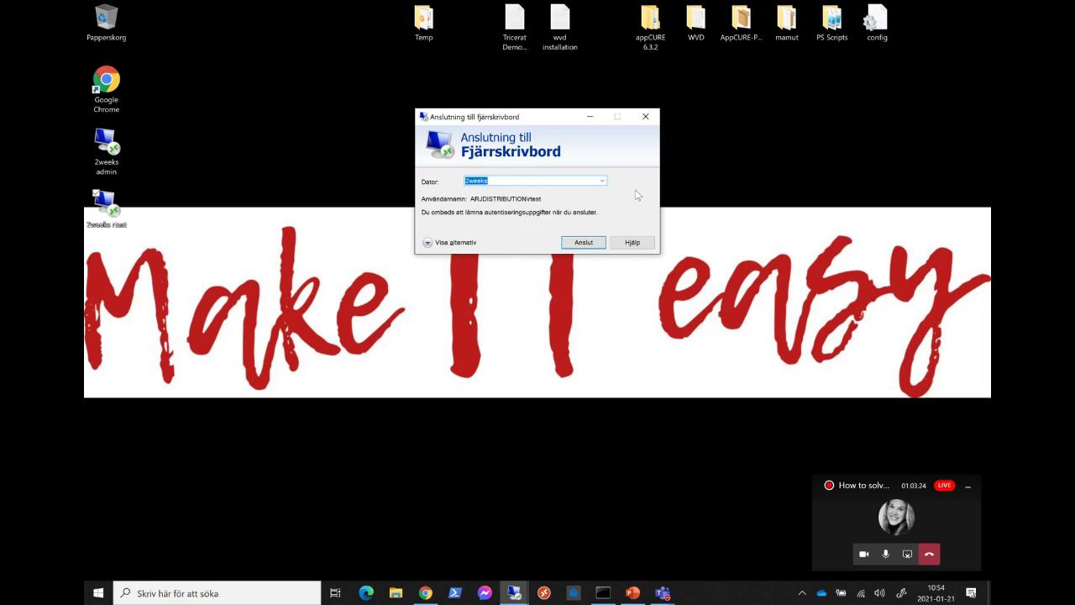
Switch back to the admin session, minimize the printer console, and exit full screen
left_click(514, 593)
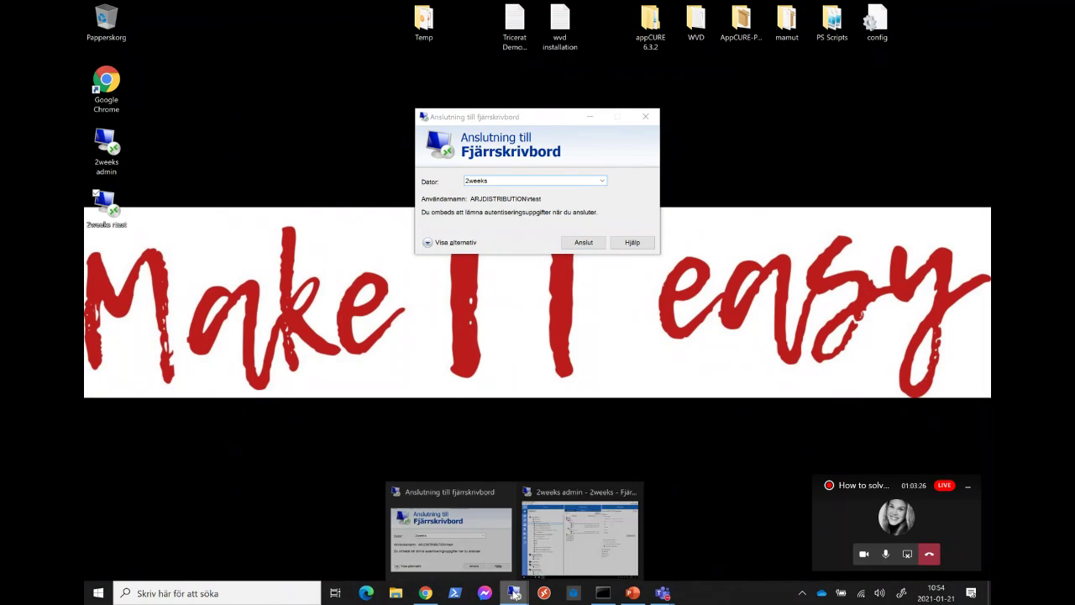
left_click(568, 547)
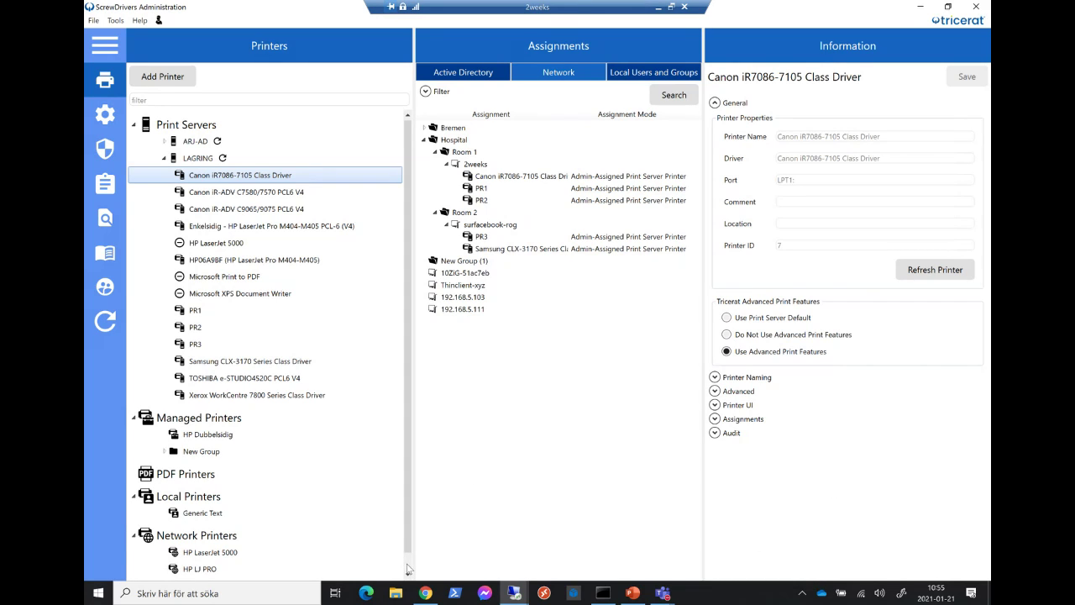
scroll(406, 569, "down", 1)
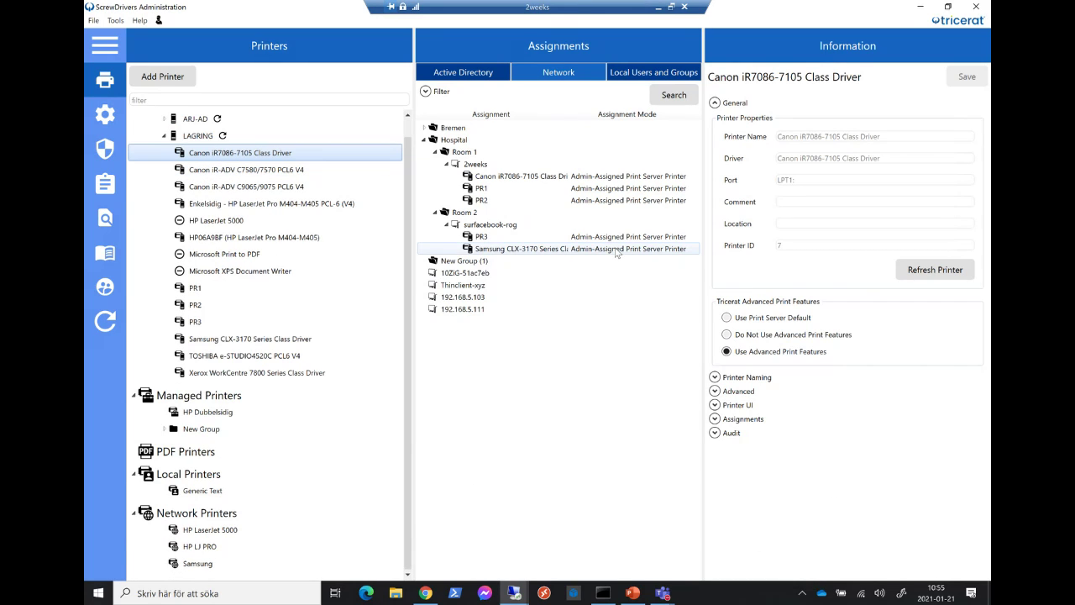
left_click(921, 6)
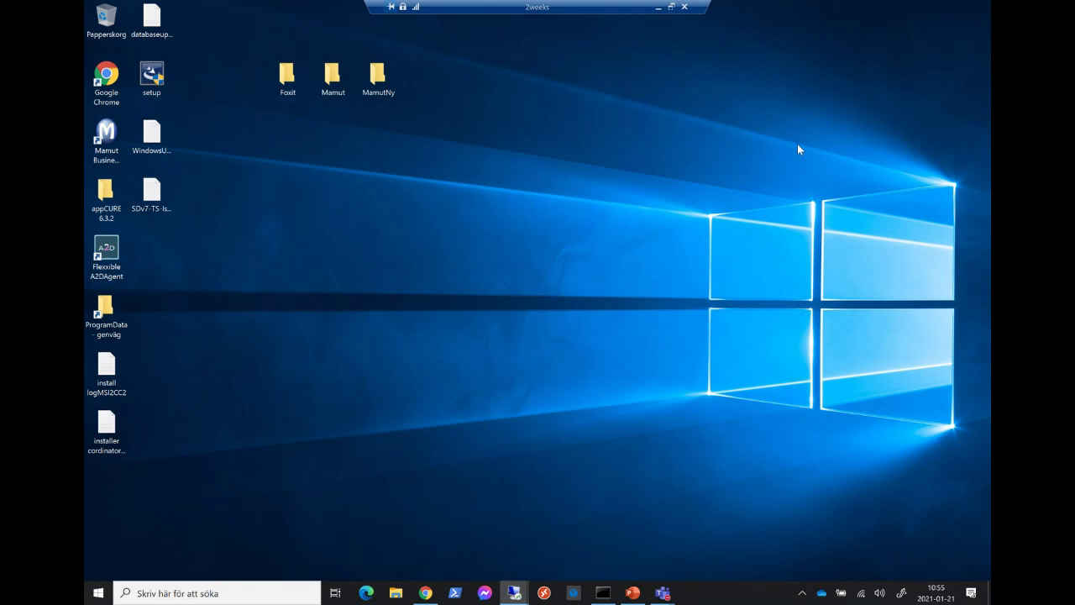
right_click(656, 462)
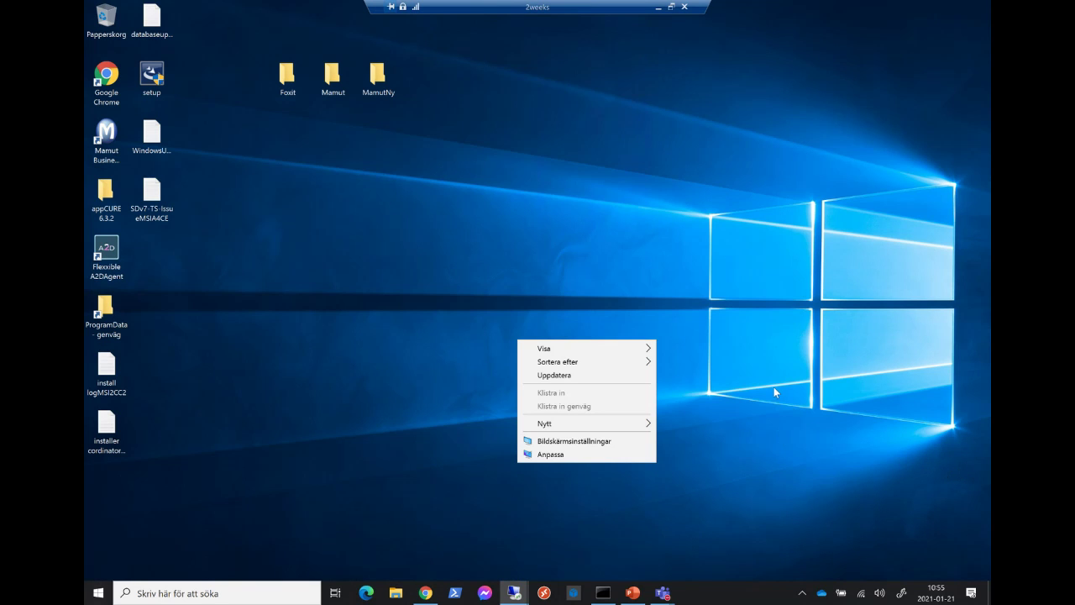
left_click(672, 7)
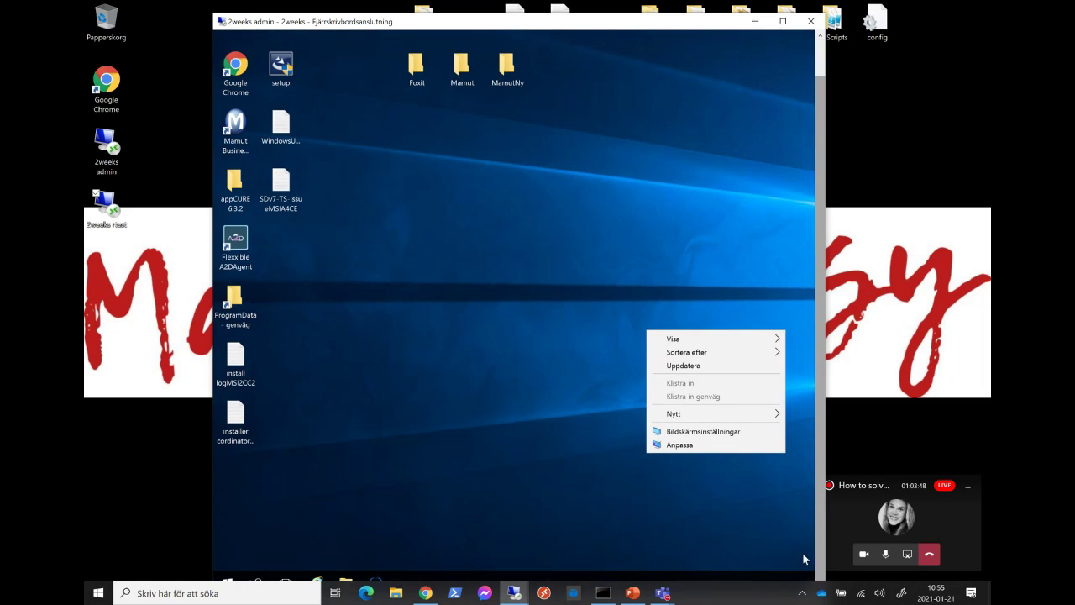
Launch mstsc from Run, sign in to 2weeks as the test user, and maximize it
right_click(230, 580)
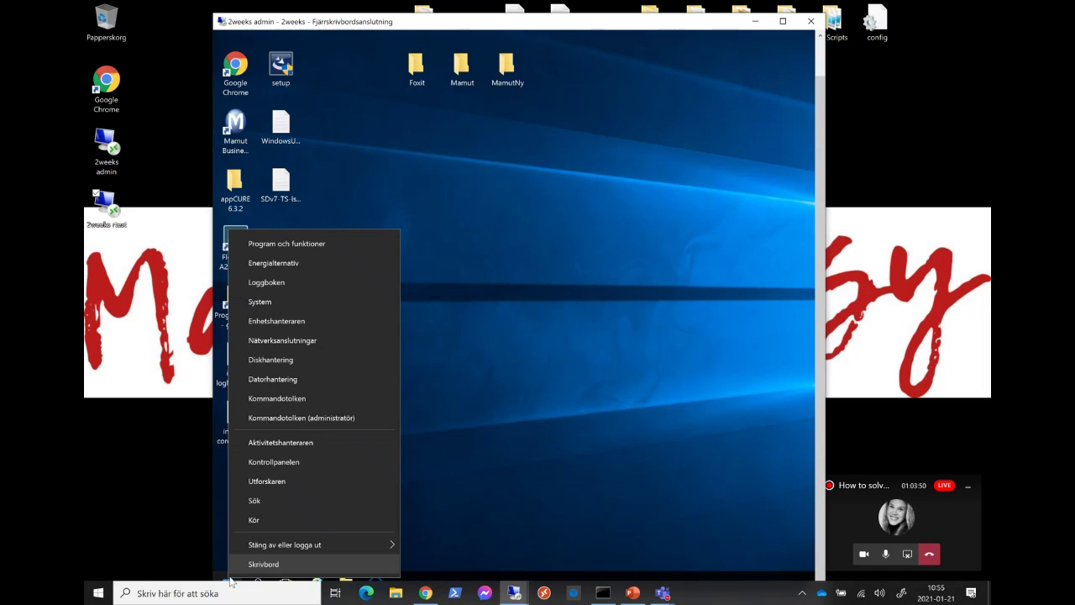
left_click(268, 525)
left_click(301, 547)
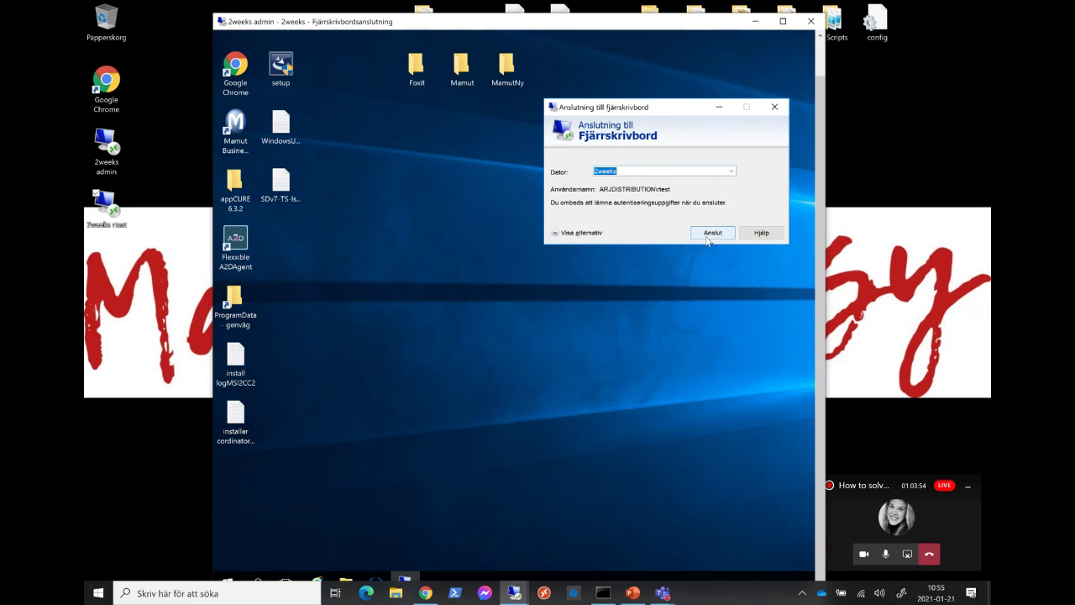
left_click(706, 236)
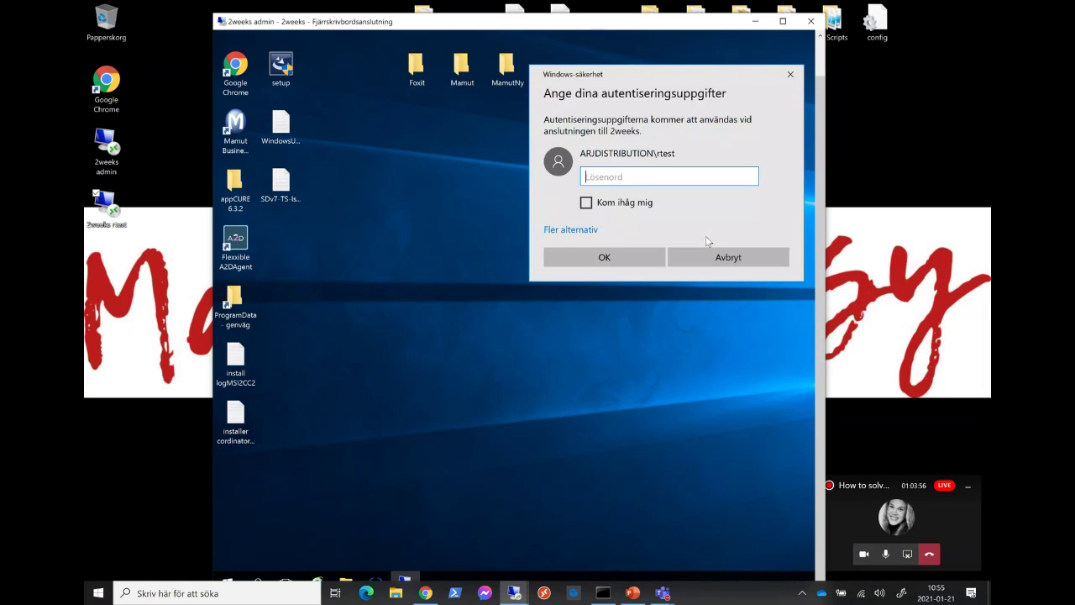
type("••••••")
key("Return")
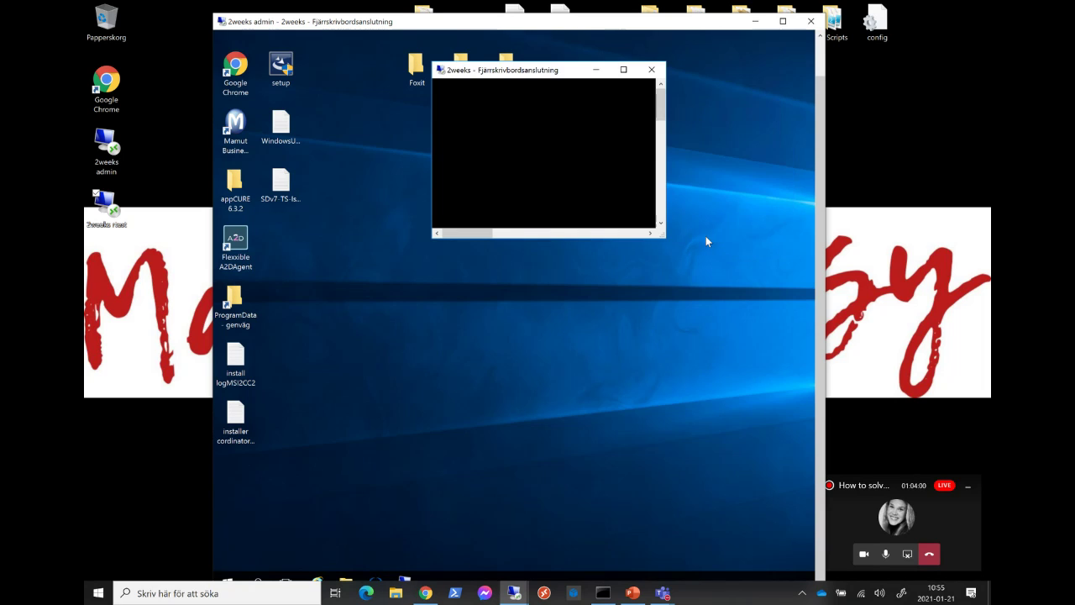
left_click(624, 69)
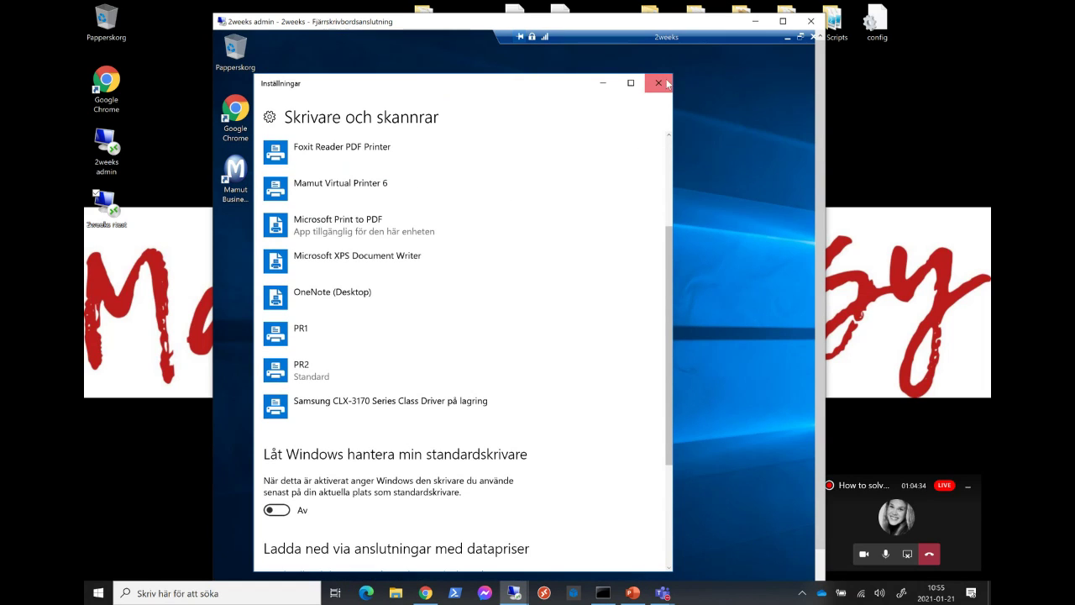
Close Printers & scanners, sign the test user out, and return the admin session to full screen
left_click(668, 87)
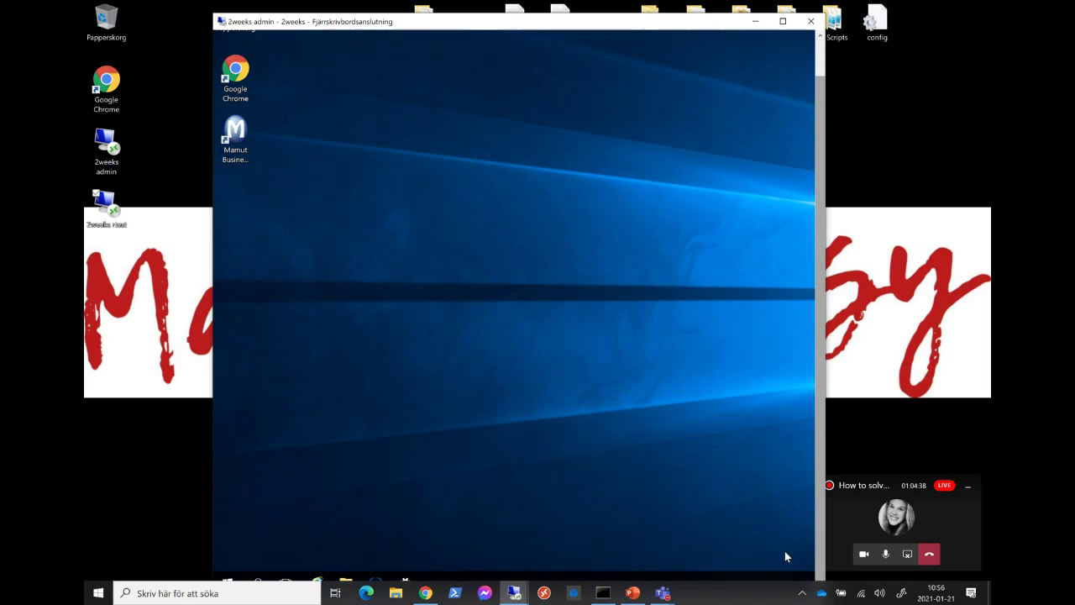
right_click(229, 579)
mouse_move(283, 546)
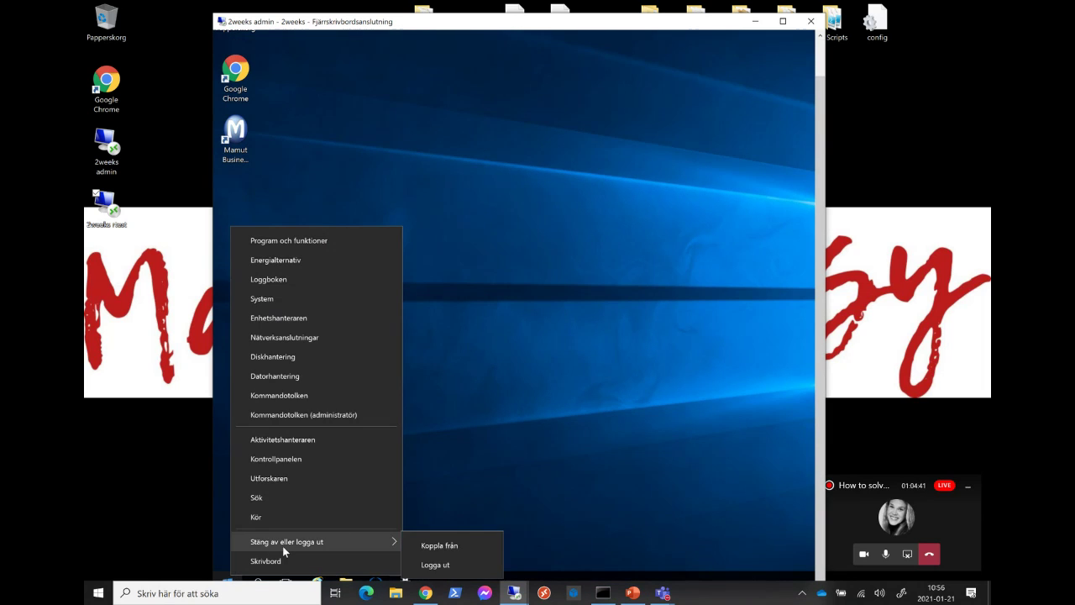
left_click(438, 565)
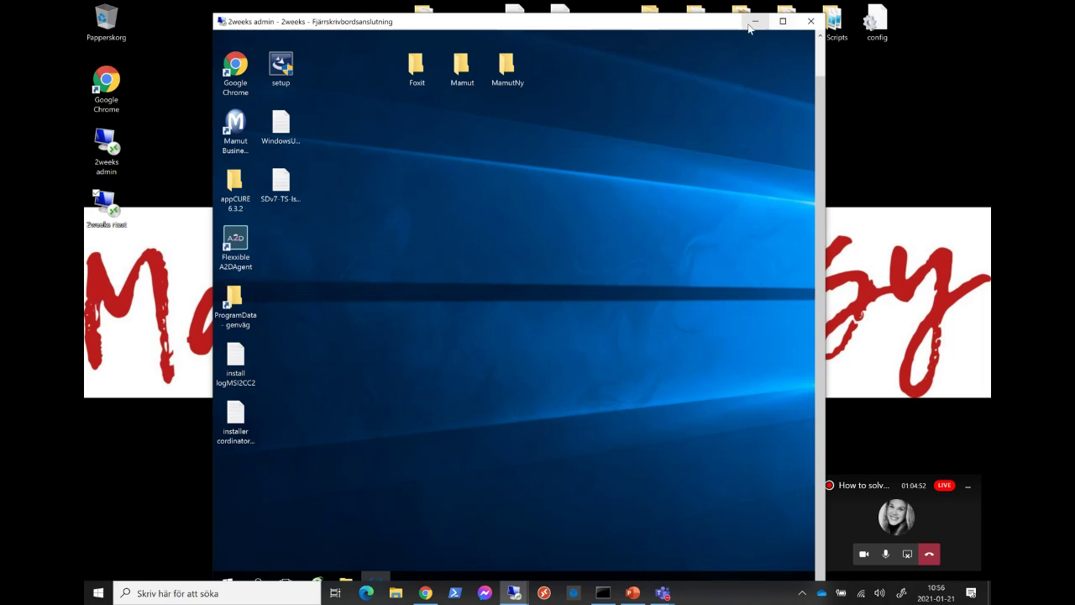
left_click(784, 22)
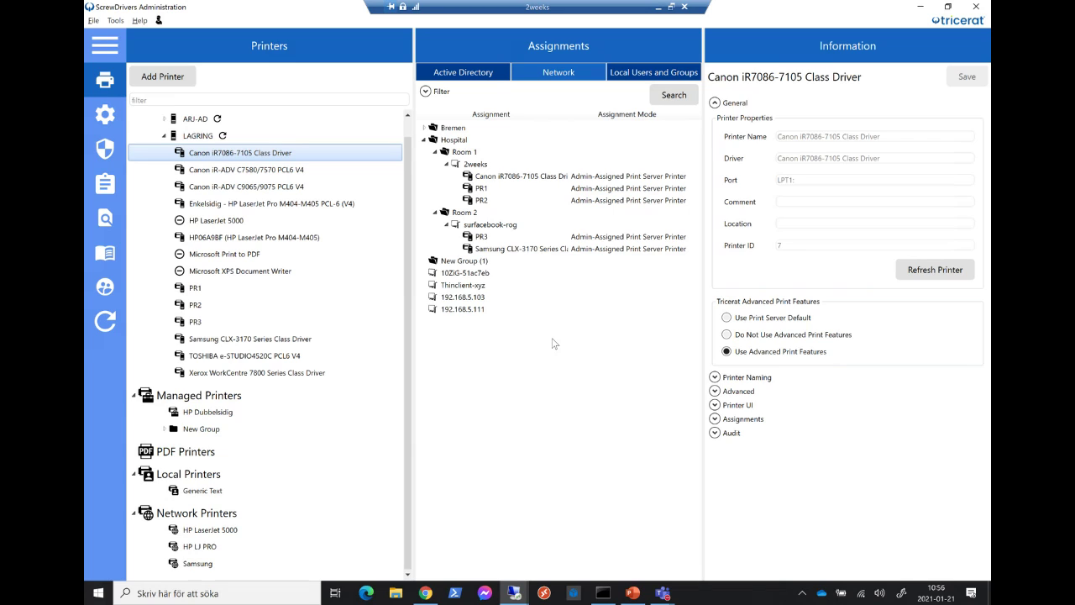
Turn off Use Database Cached Printer Information for LAGRING, save, and show the Active Directory tree
left_click(196, 136)
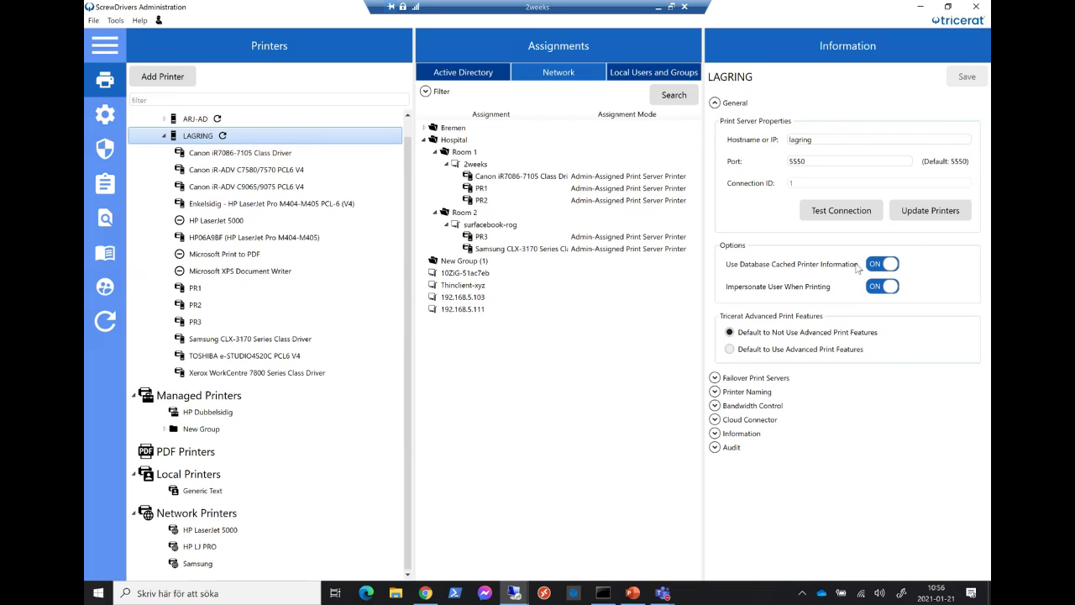
left_click(884, 265)
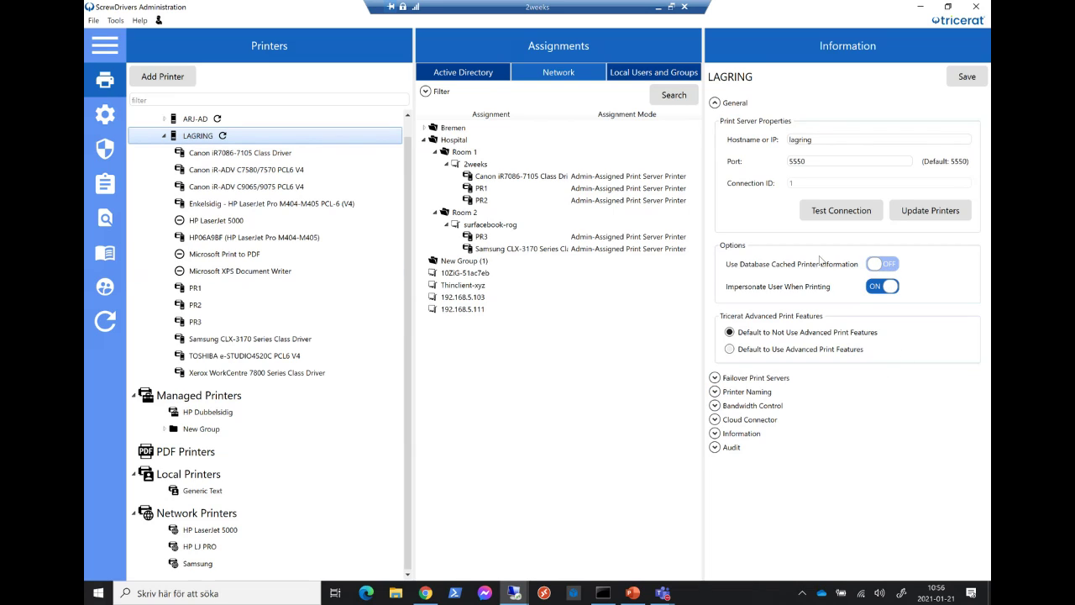
left_click(966, 77)
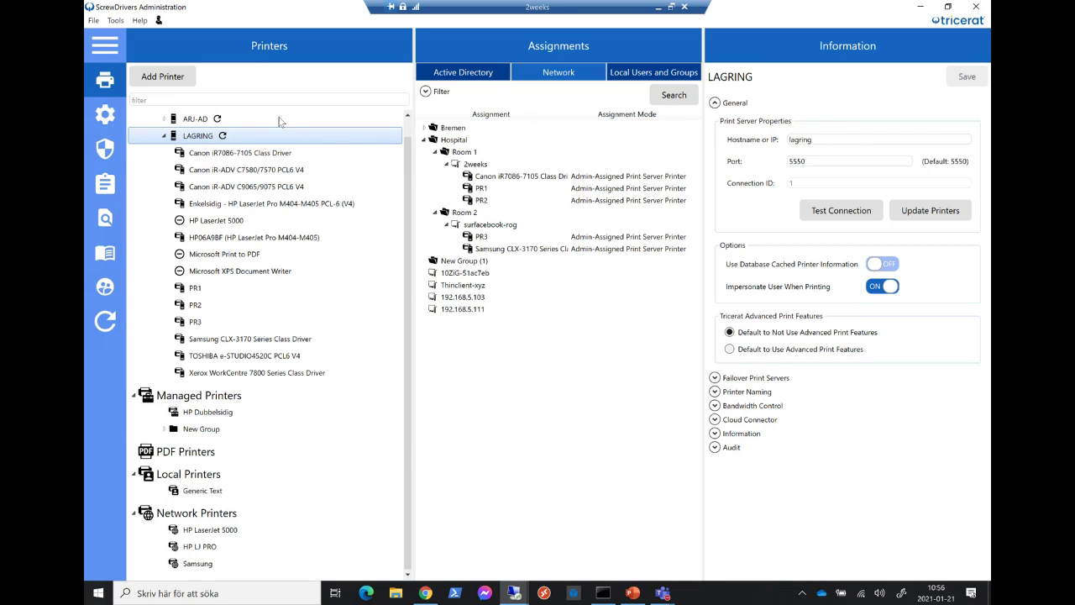
left_click(241, 158)
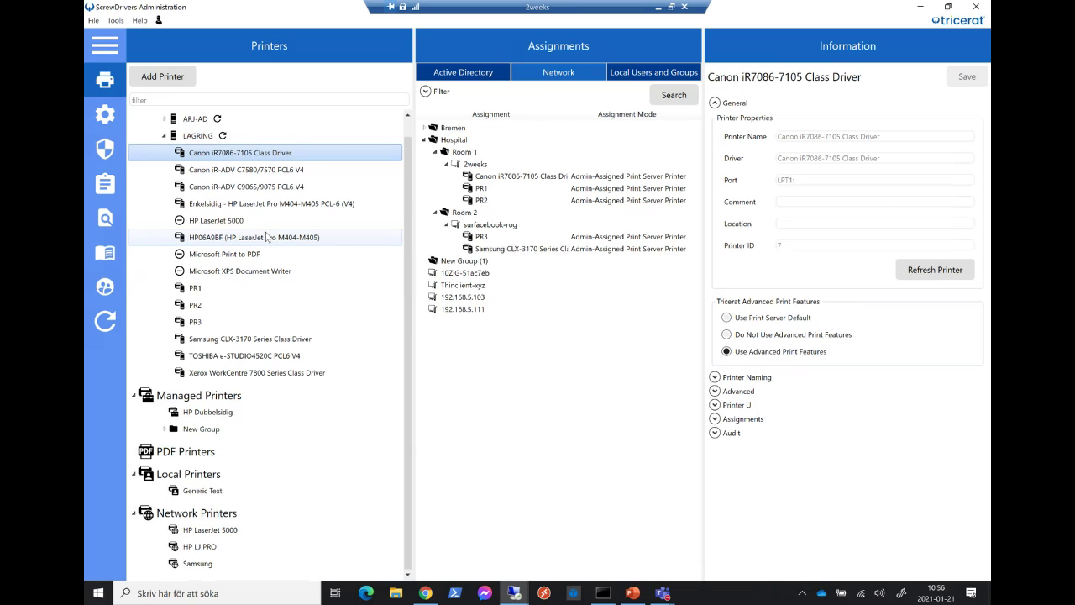
left_click(477, 74)
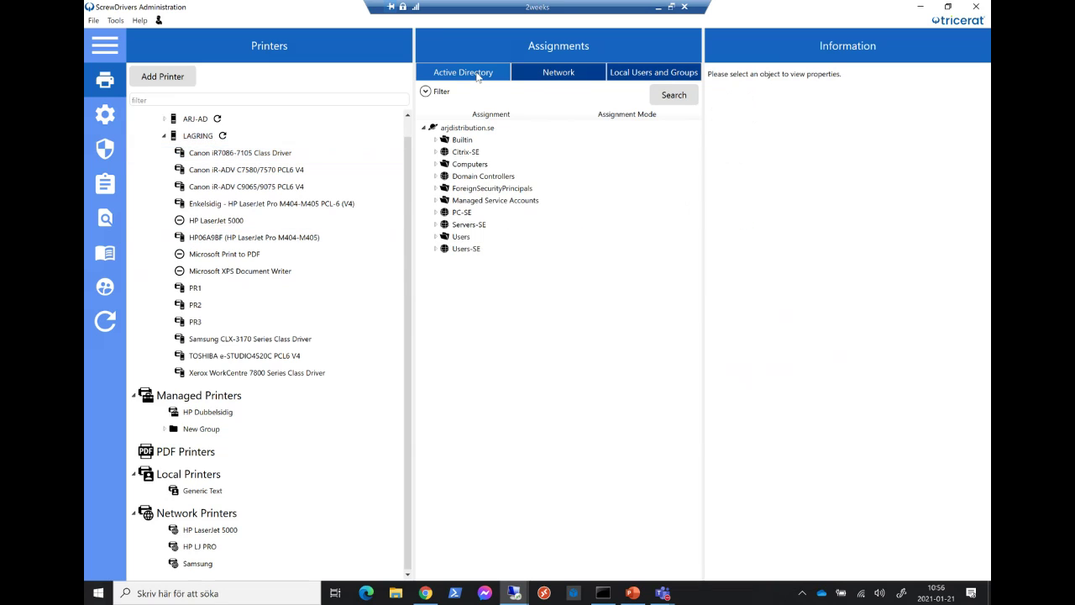
Expand Users-SE and assign Xerox WorkCentre 7800 to the test user, hidden but user-addable
double_click(444, 249)
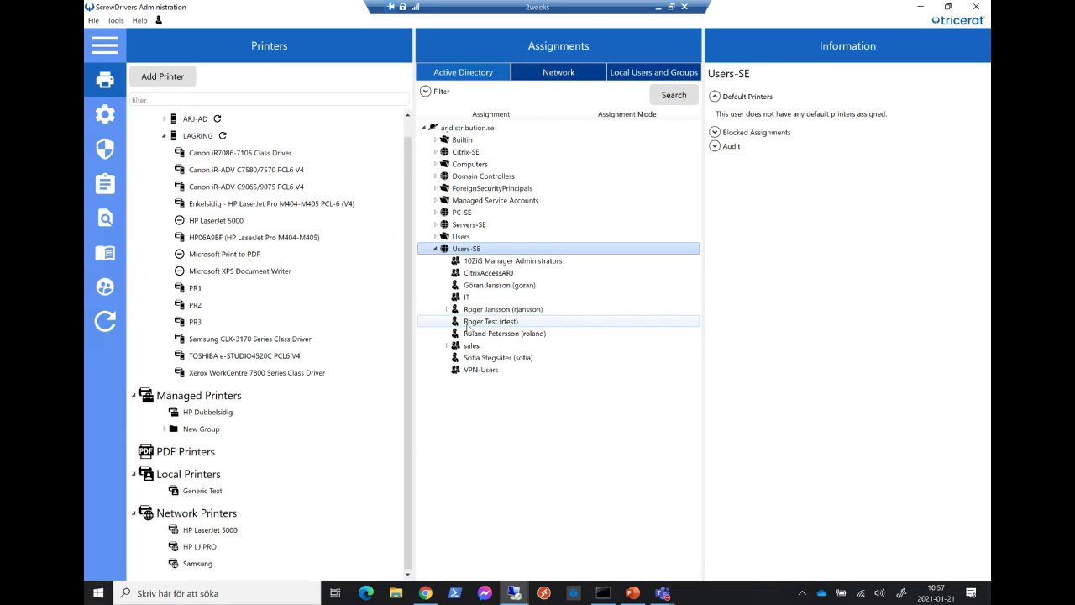
left_click(230, 160)
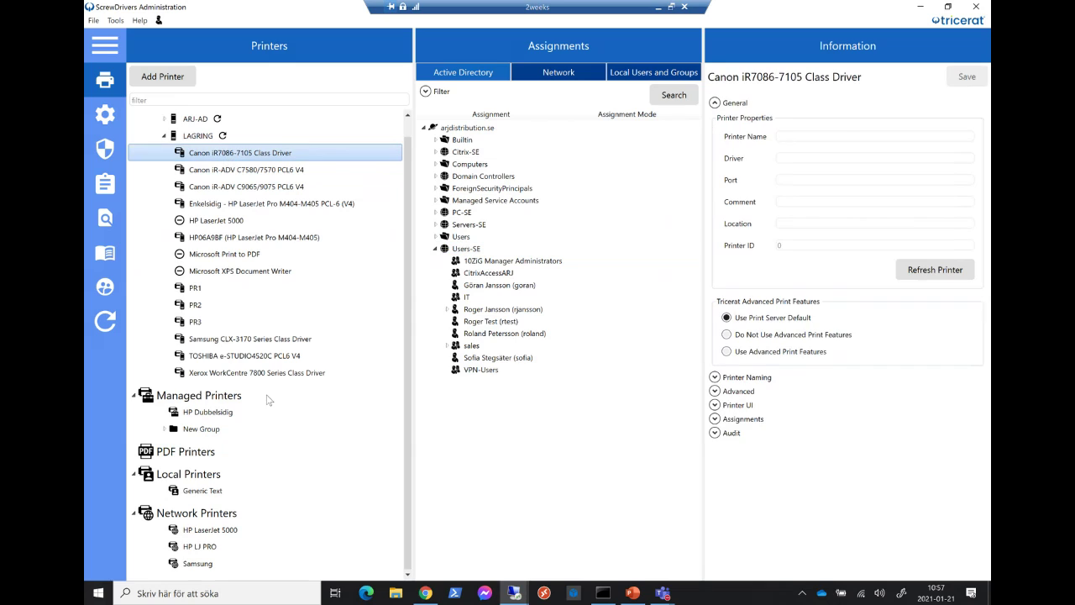
left_click(234, 375)
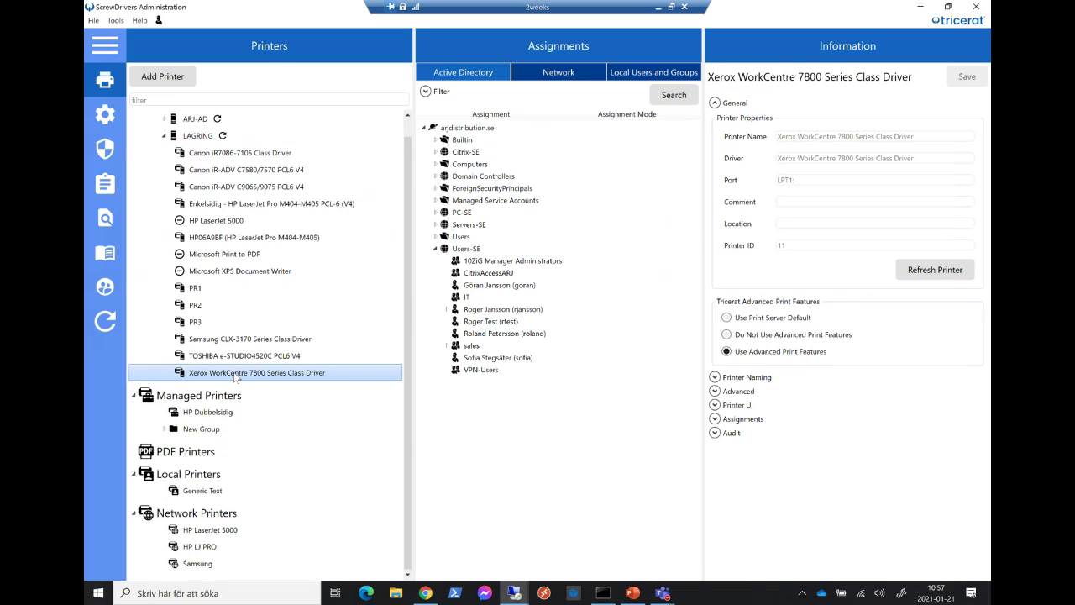
left_click_drag(483, 326, 387, 332)
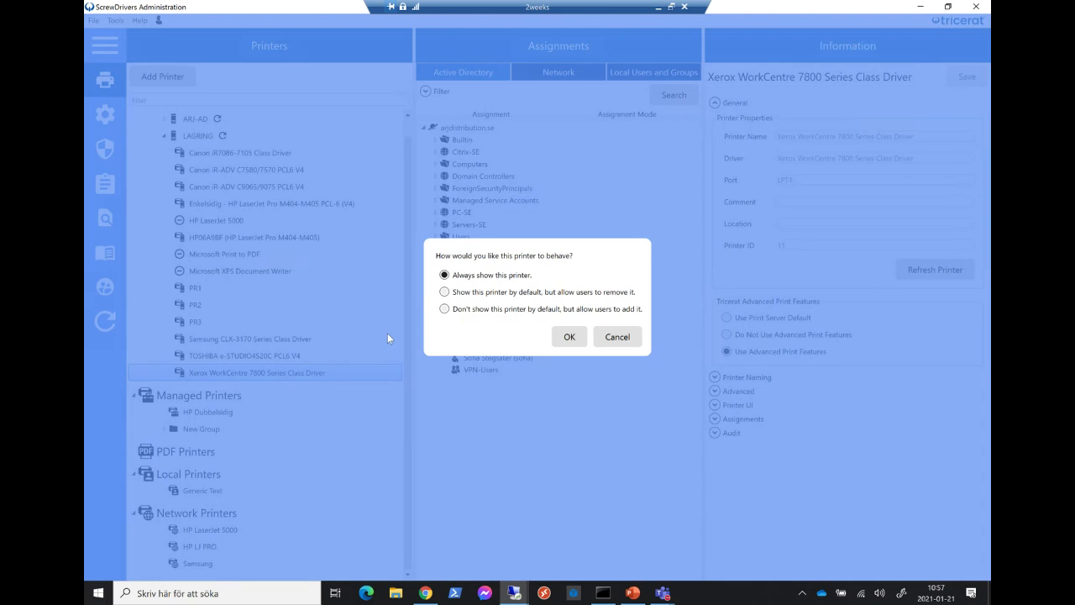
left_click(501, 313)
left_click(570, 344)
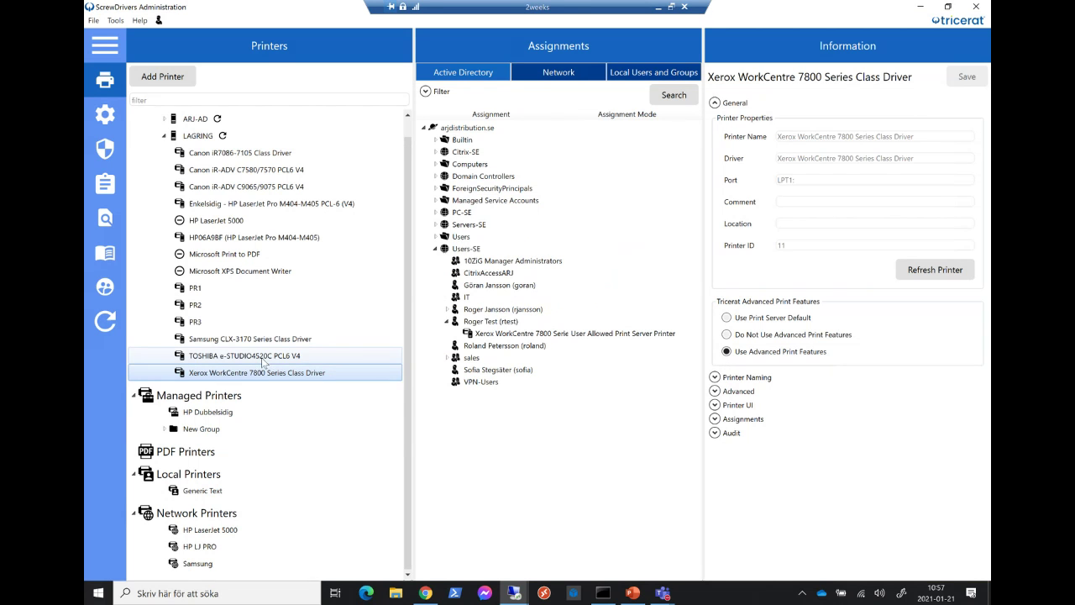
Assign TOSHIBA e-STUDIO4520C and Canon iR-ADV C9065/9075 to the test user, hidden but user-addable
left_click(262, 356)
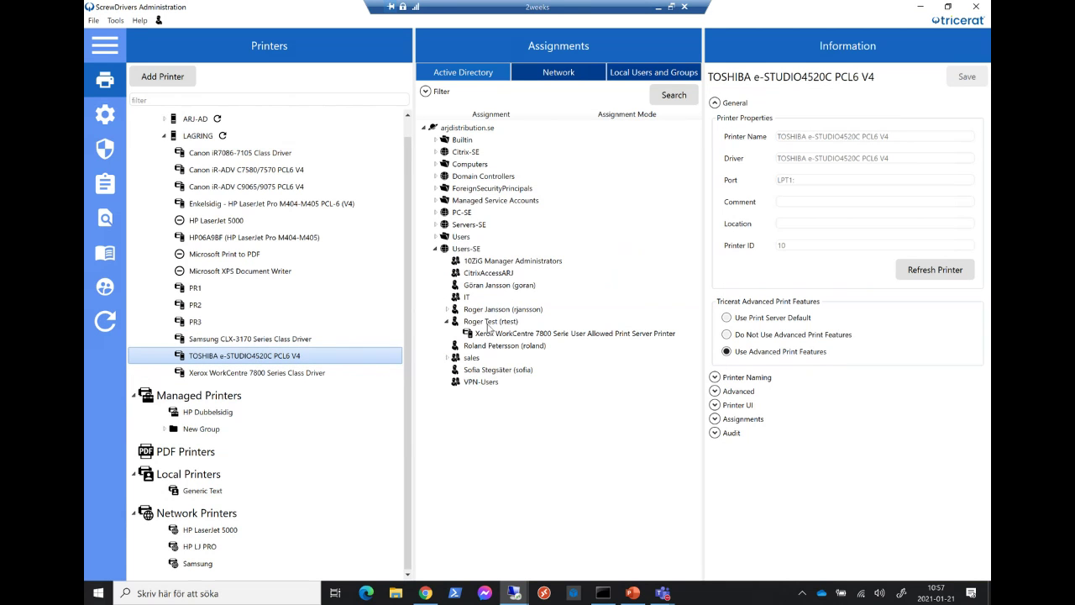
left_click_drag(489, 327, 490, 330)
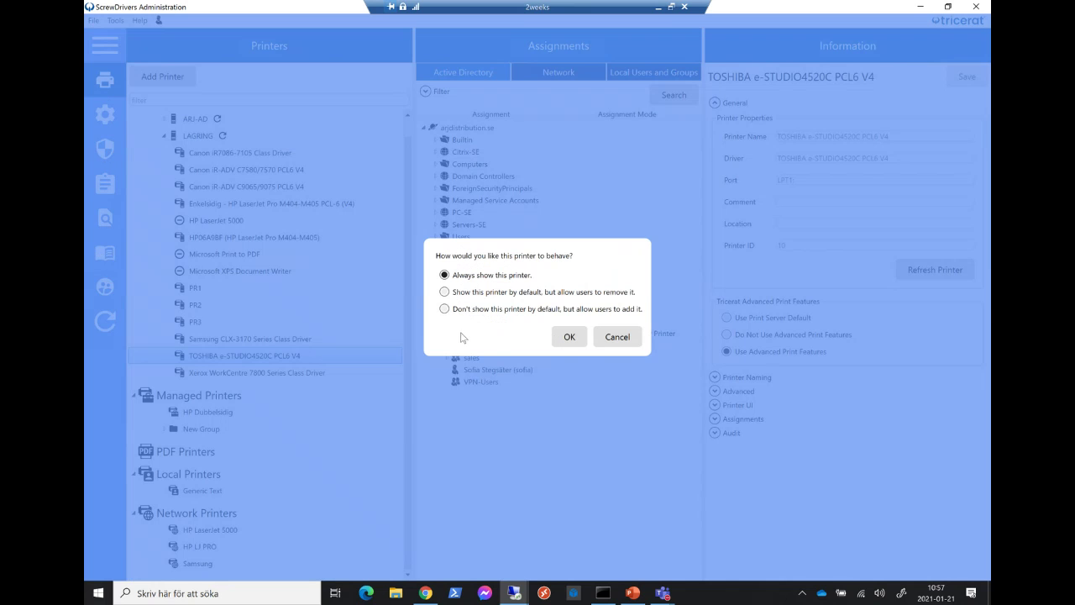
left_click(550, 313)
left_click(570, 337)
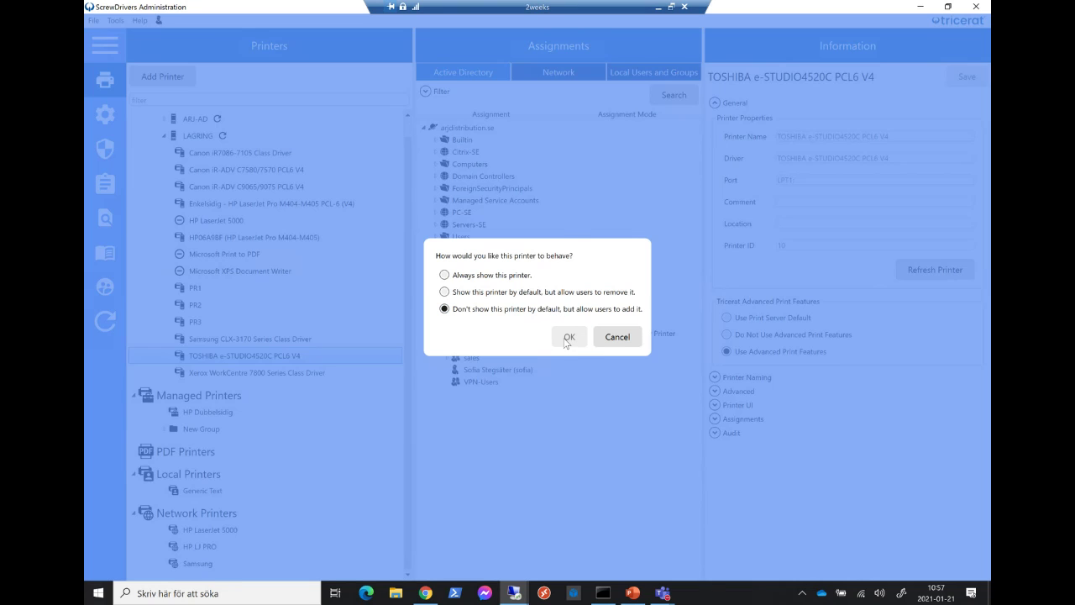
left_click(273, 187)
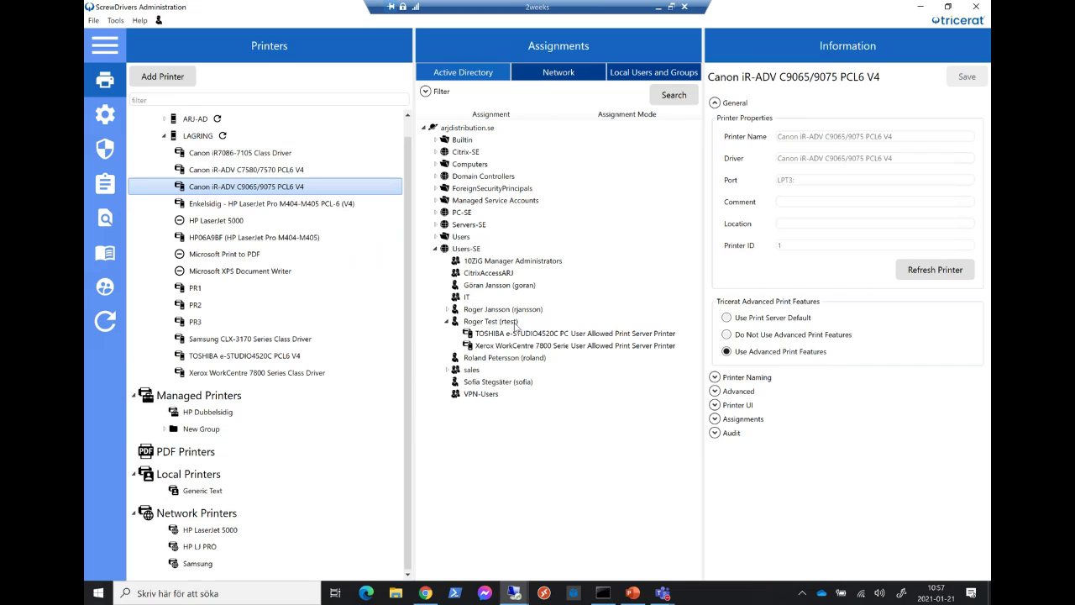
left_click_drag(518, 326, 518, 327)
left_click(559, 309)
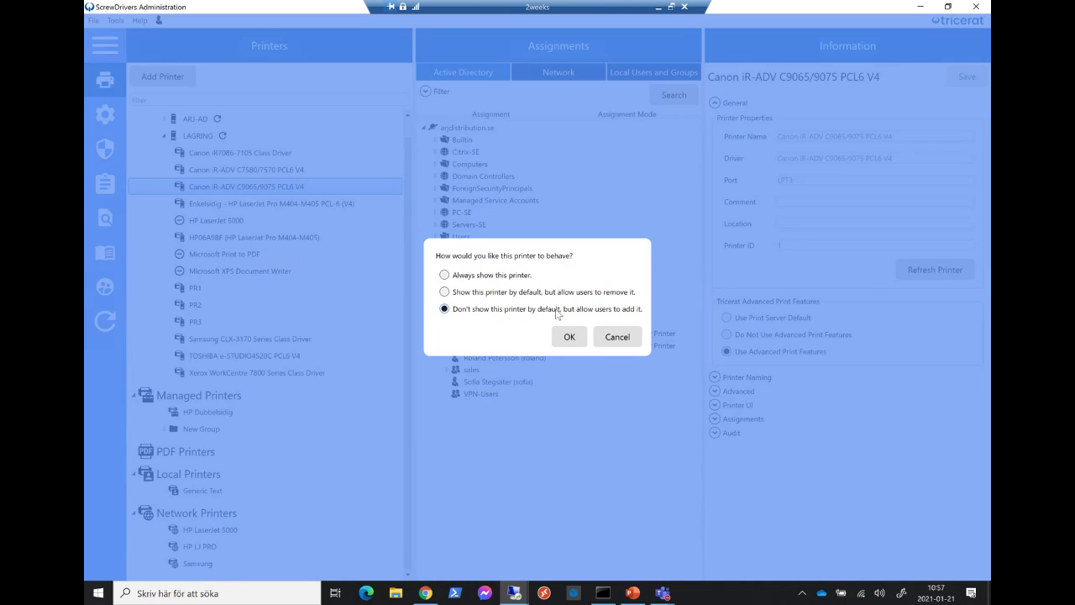
left_click(570, 337)
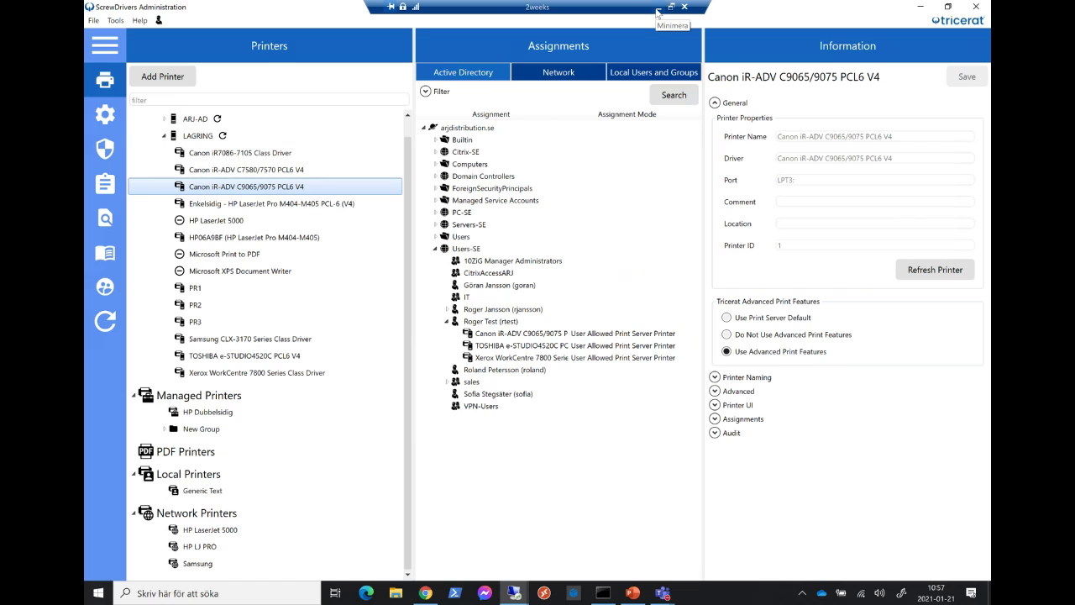
Minimize the admin session and sign in to 2weeks via the test-user RDP shortcut
left_click(658, 10)
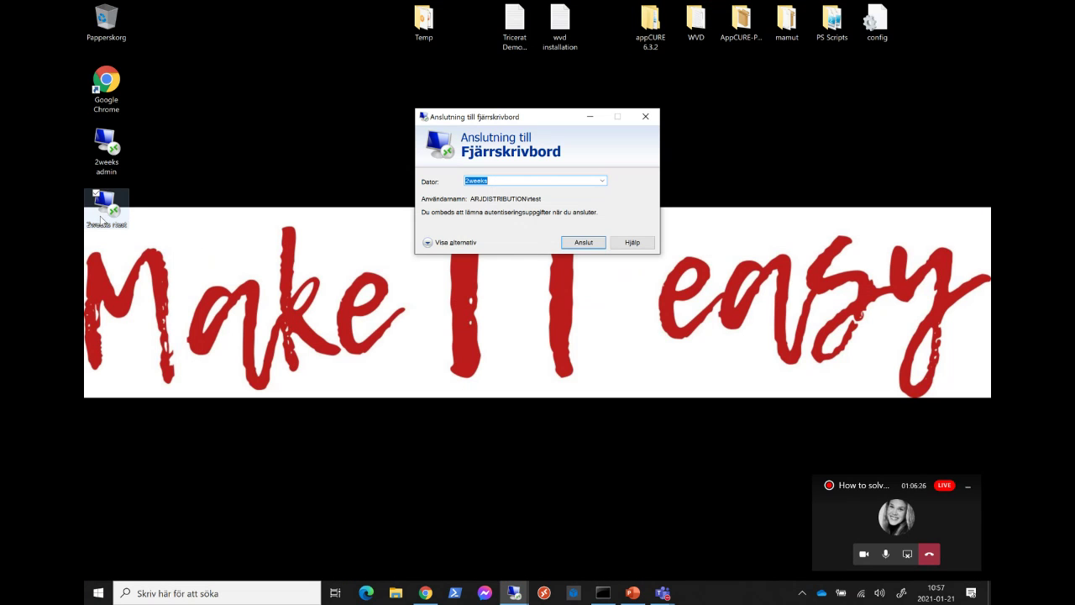
double_click(103, 215)
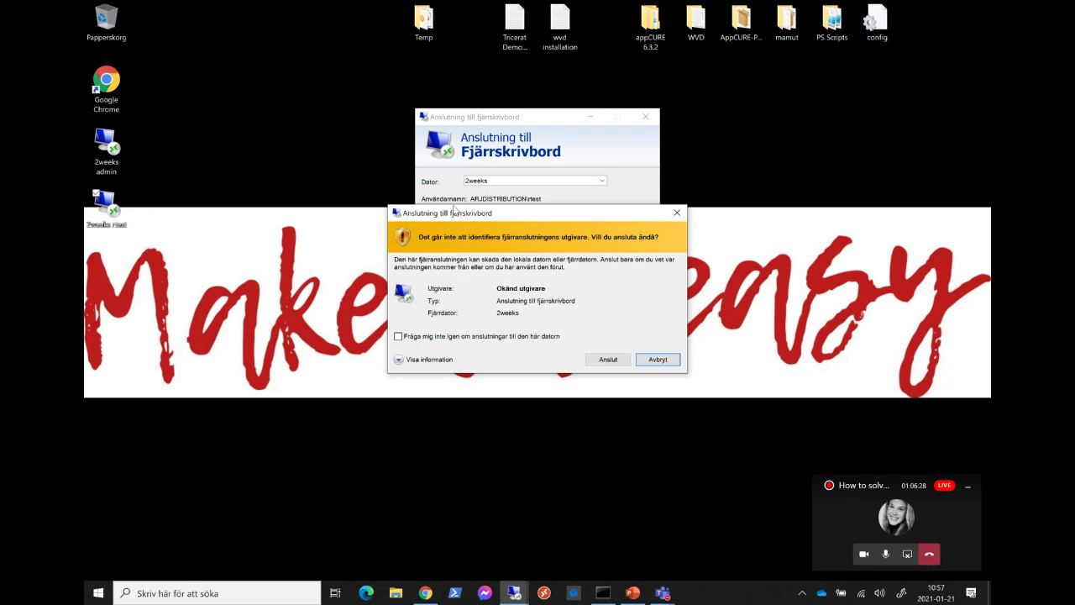
left_click(588, 361)
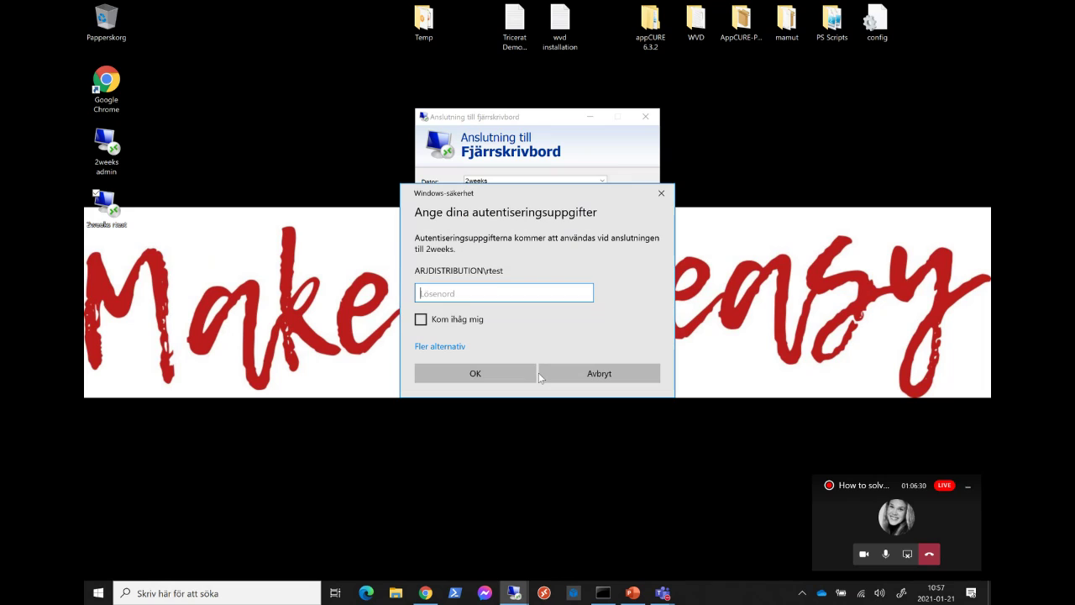
type("********")
key("Return")
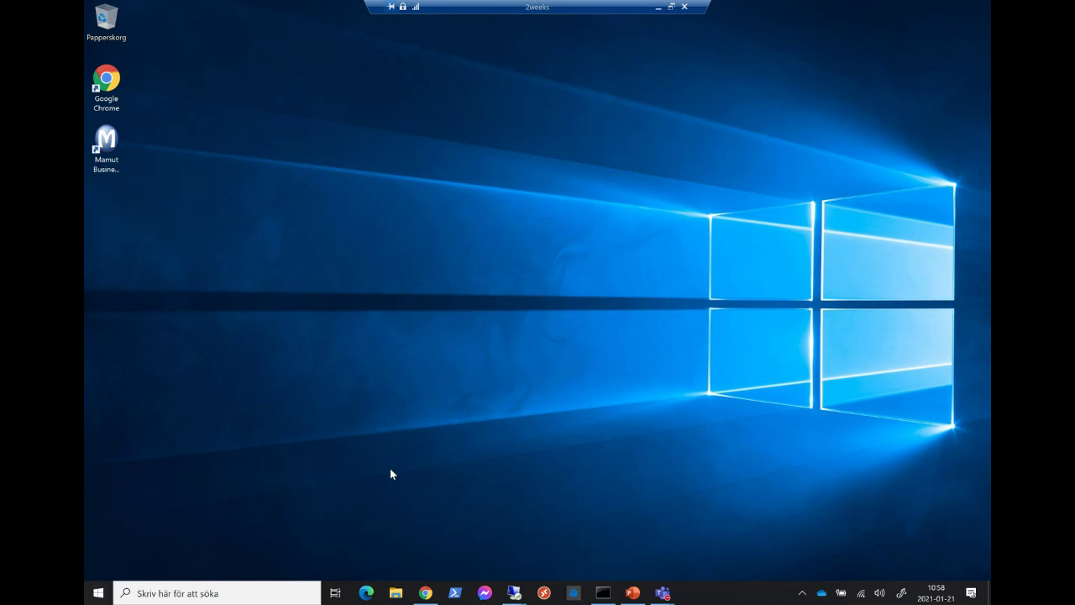
Bring back the test user's remote session and shrink it into a window
left_click(658, 7)
left_click(514, 593)
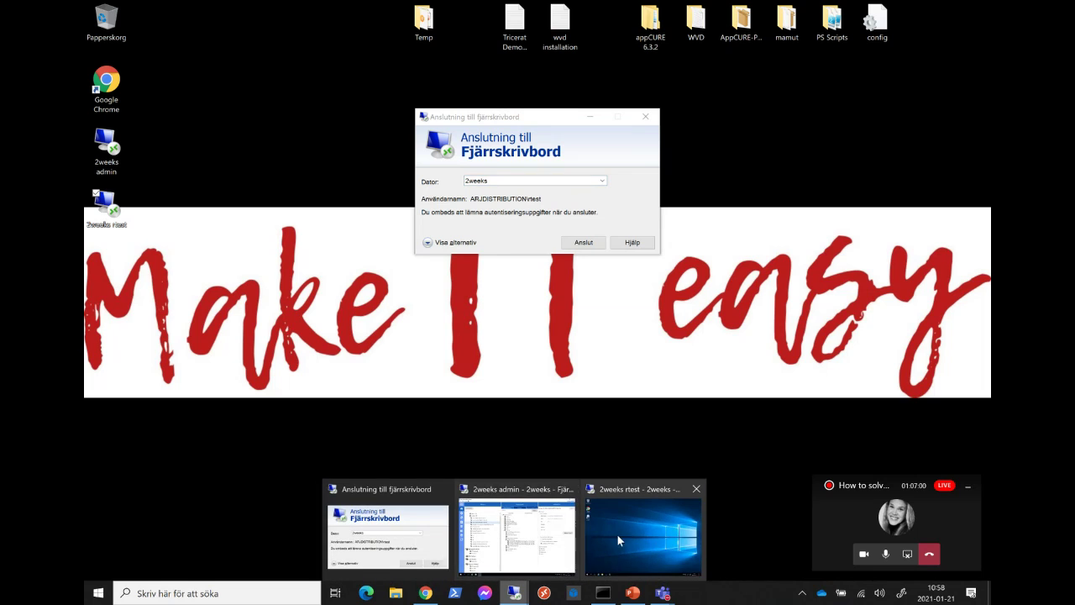
left_click(631, 528)
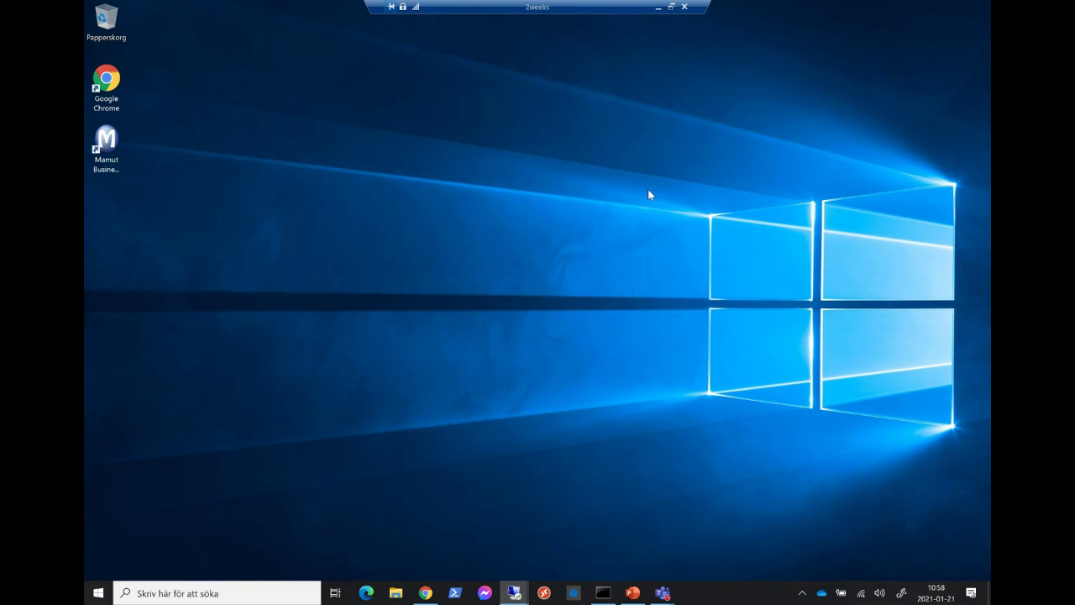
left_click(671, 7)
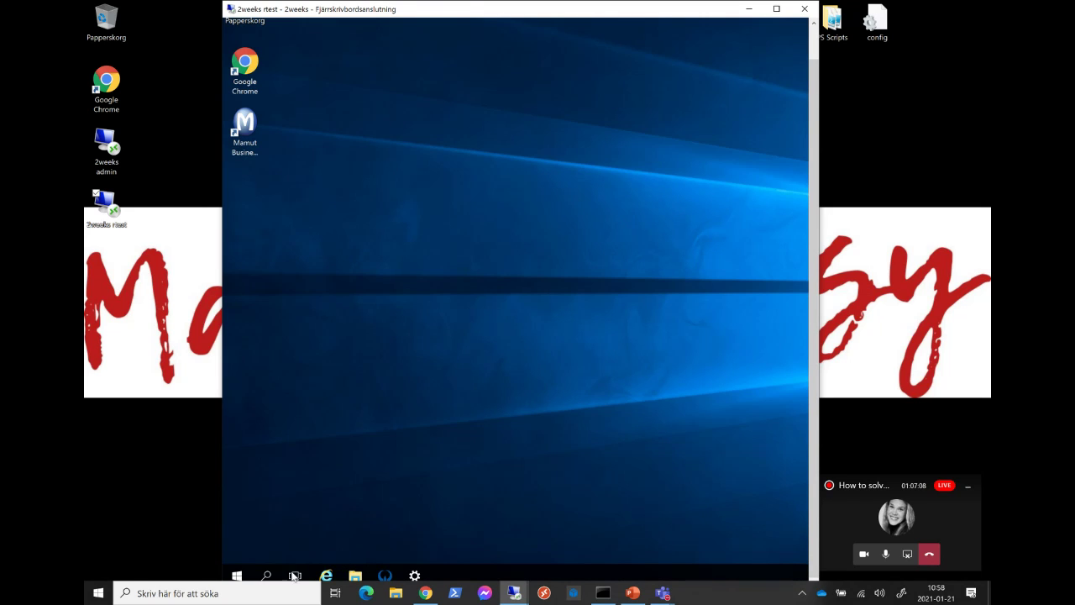
Search 'pr' to open Printers & scanners, review the printer list, and launch ScrewDrivers Printers
left_click(264, 577)
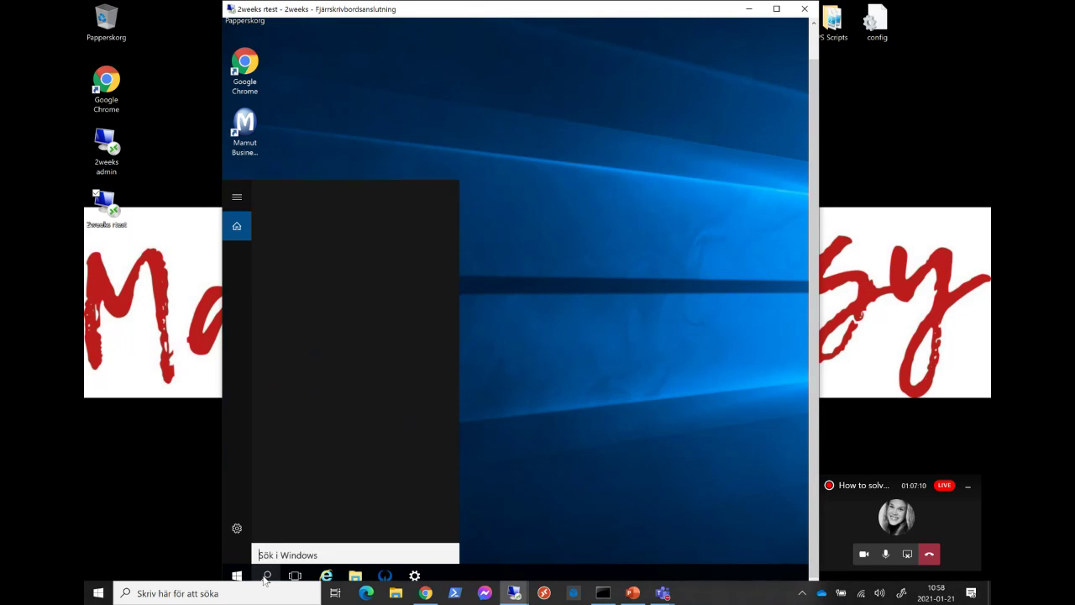
type("pr")
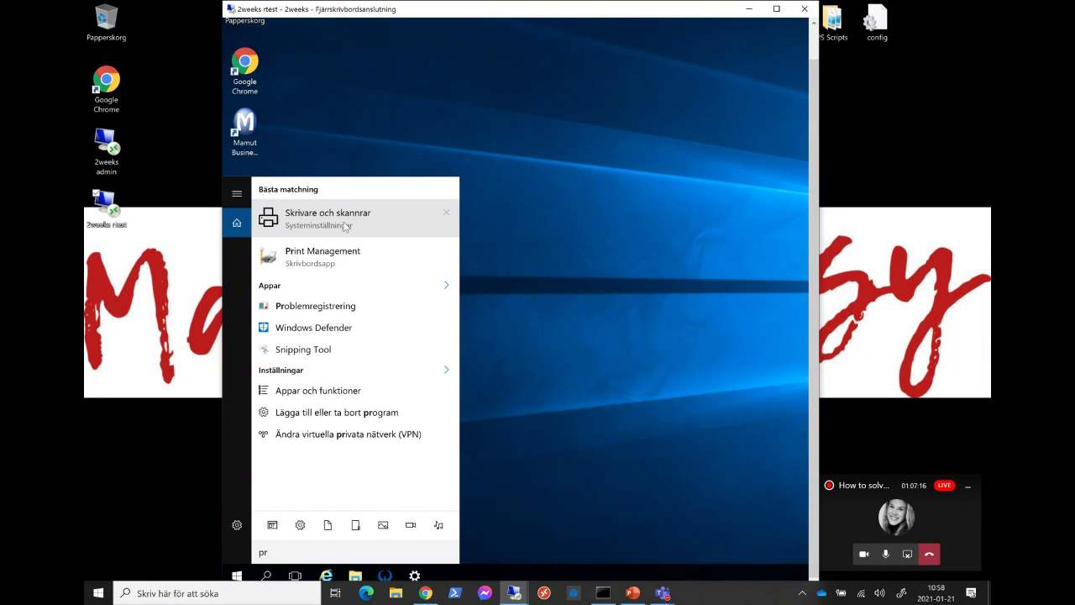
left_click(345, 224)
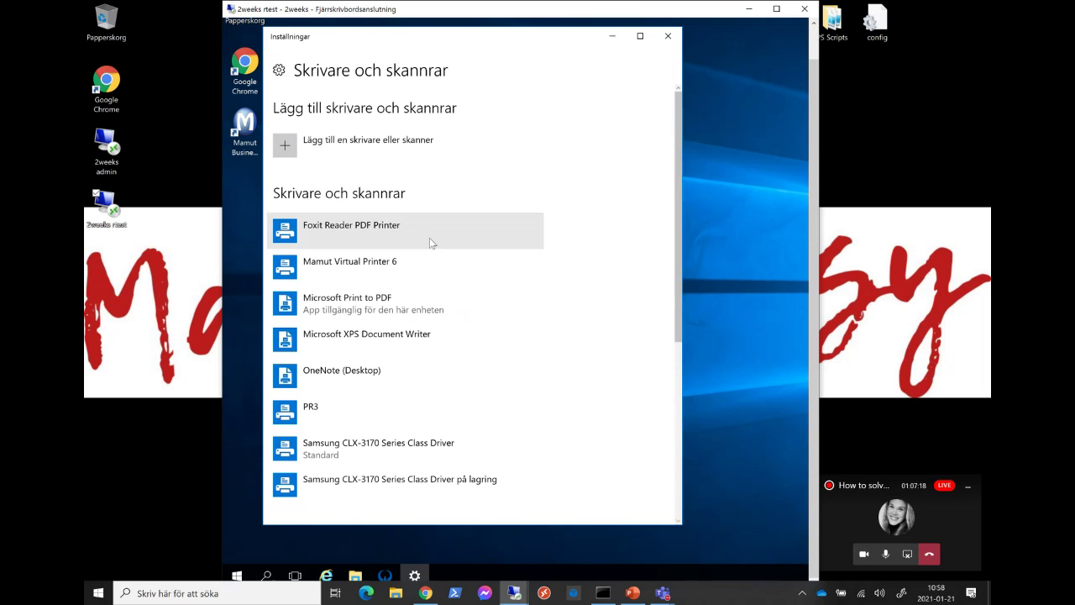
scroll(453, 257, "down", 5)
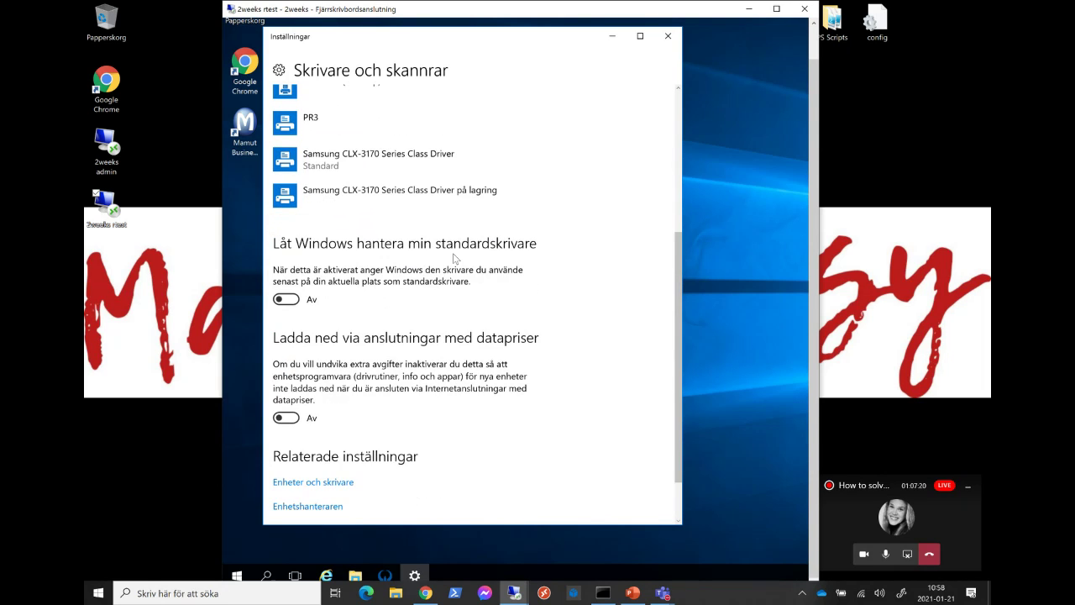
scroll(453, 258, "up", 3)
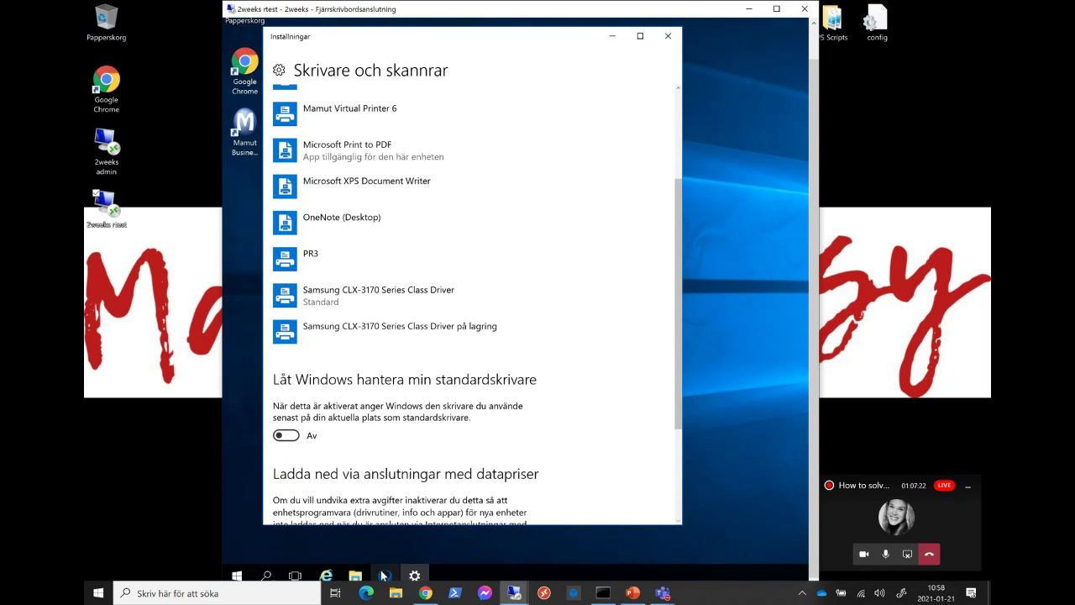
left_click(383, 575)
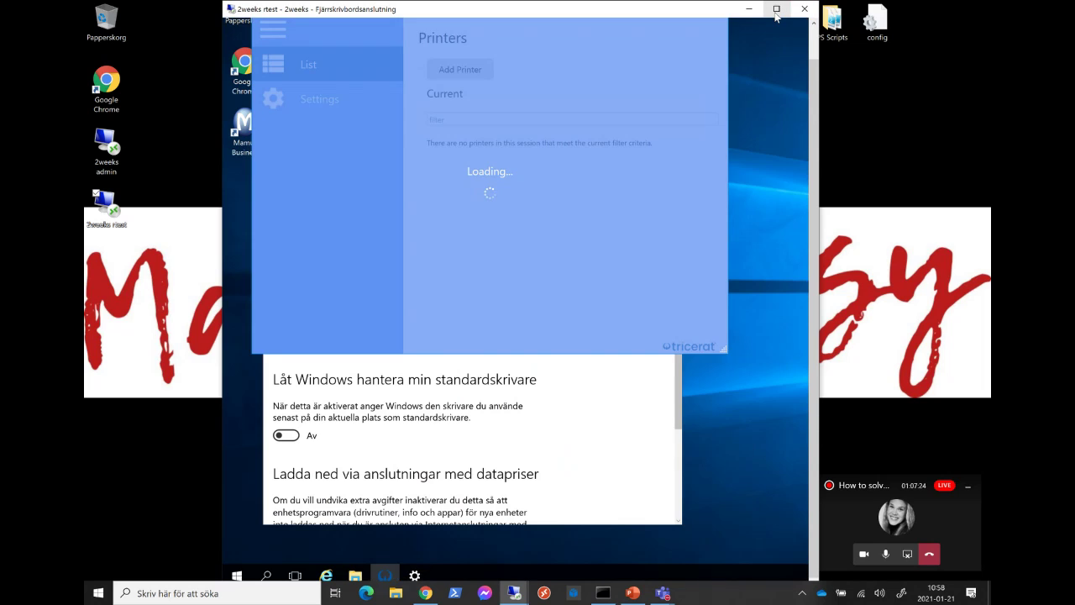
Add the Canon iR-ADV C9065/9075 PCL6 V4 from Available printers and confirm the Refresh Printers prompt with Ja
left_click(776, 10)
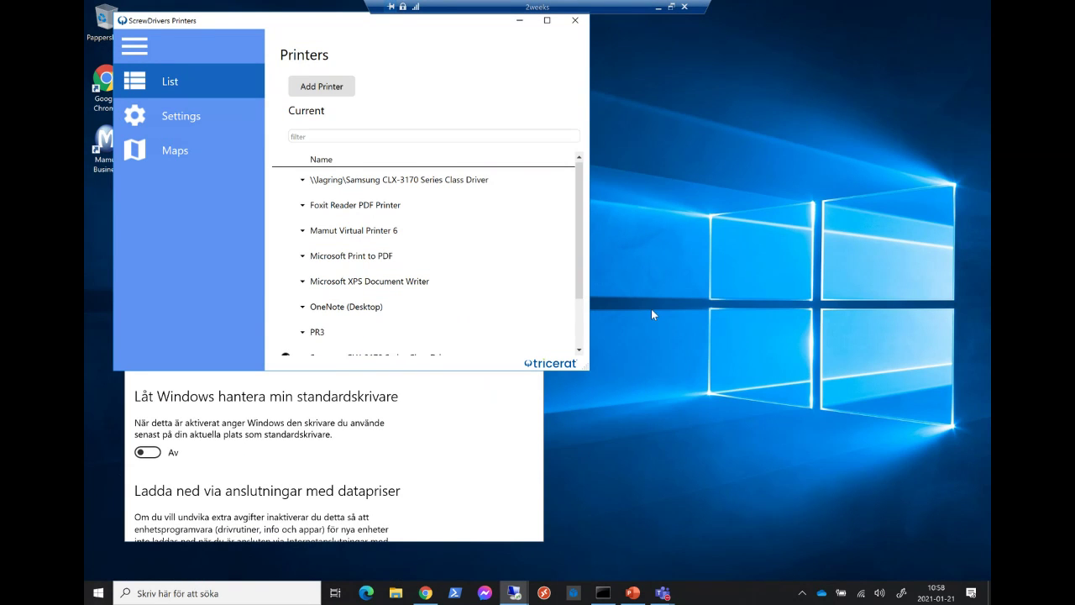
left_click_drag(590, 367, 765, 460)
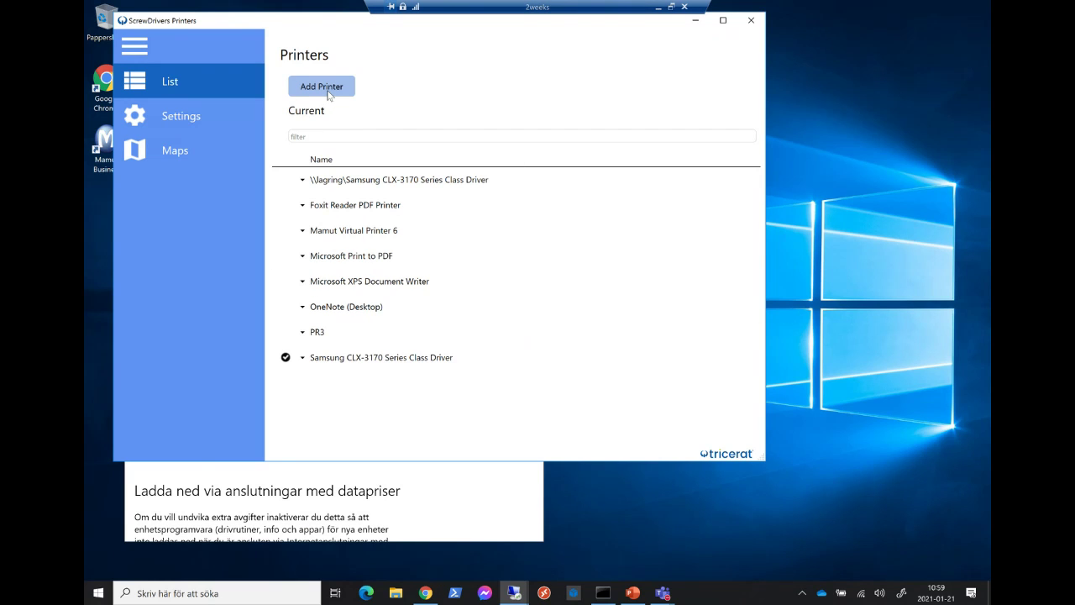
left_click(329, 92)
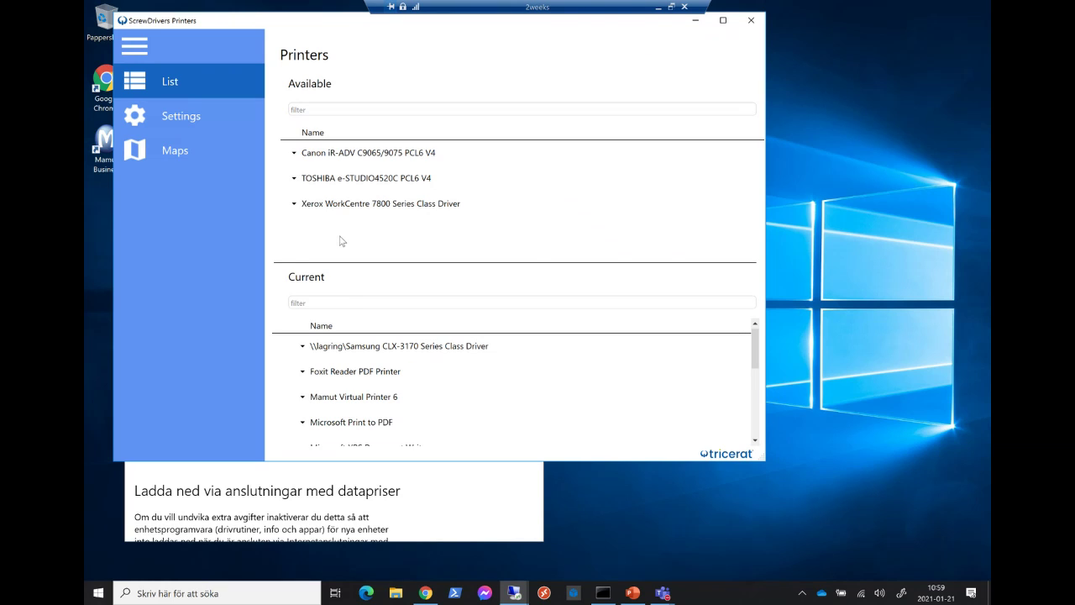
left_click(294, 154)
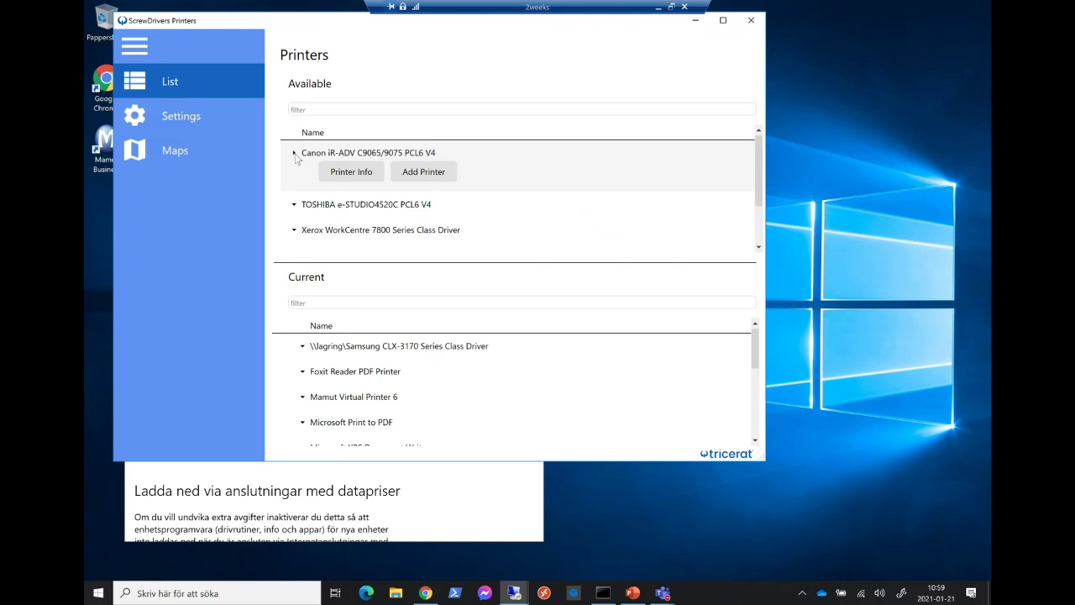
left_click(424, 174)
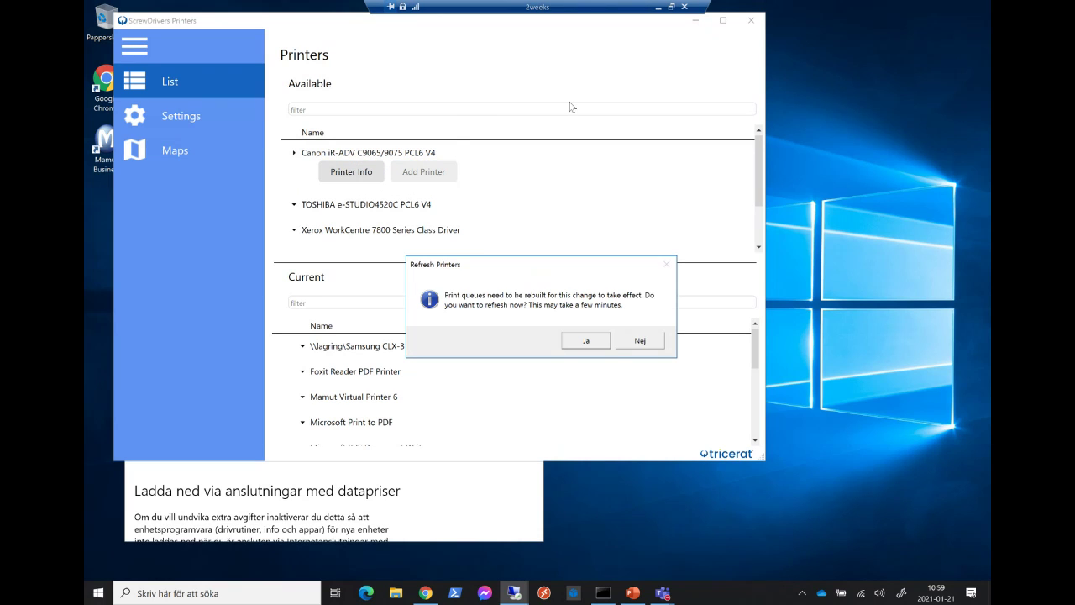
left_click(585, 340)
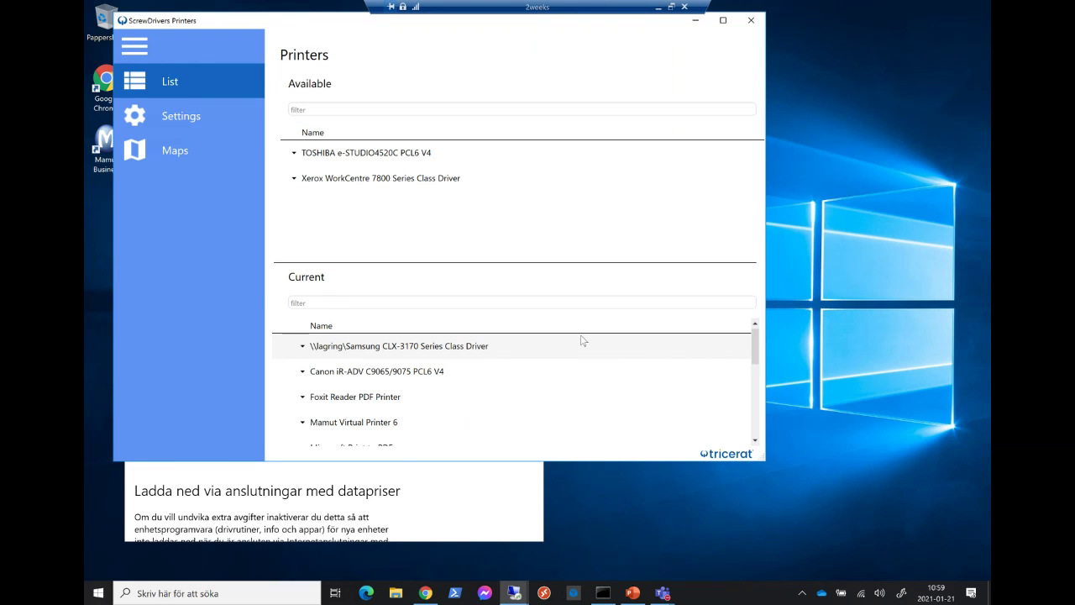
Check the Skrivare och skannrar list, then return to ScrewDrivers Printers
left_click(463, 507)
scroll(381, 261, "up", 3)
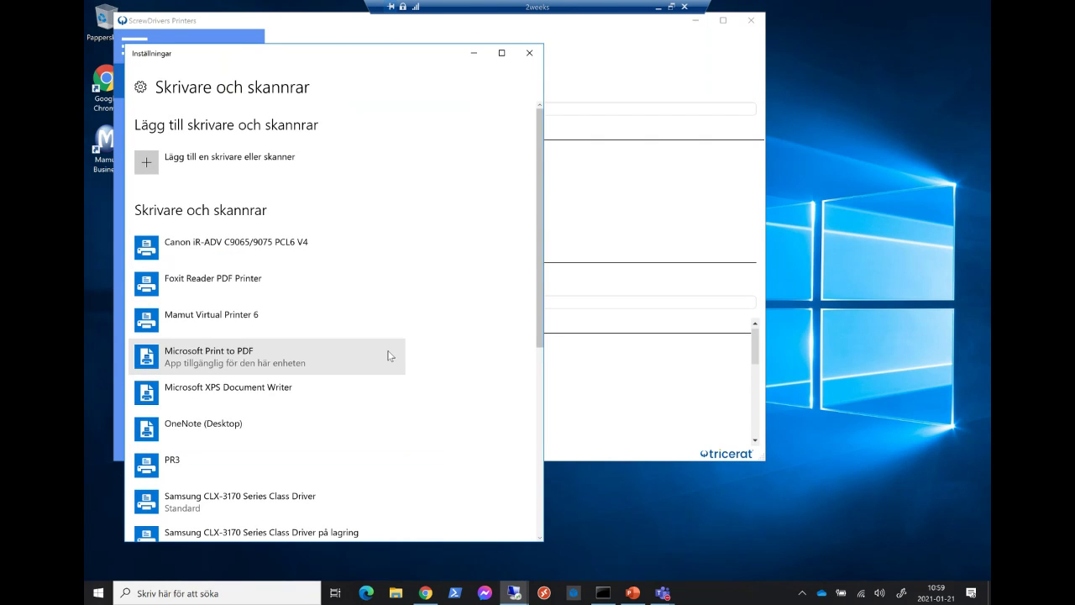
left_click(610, 73)
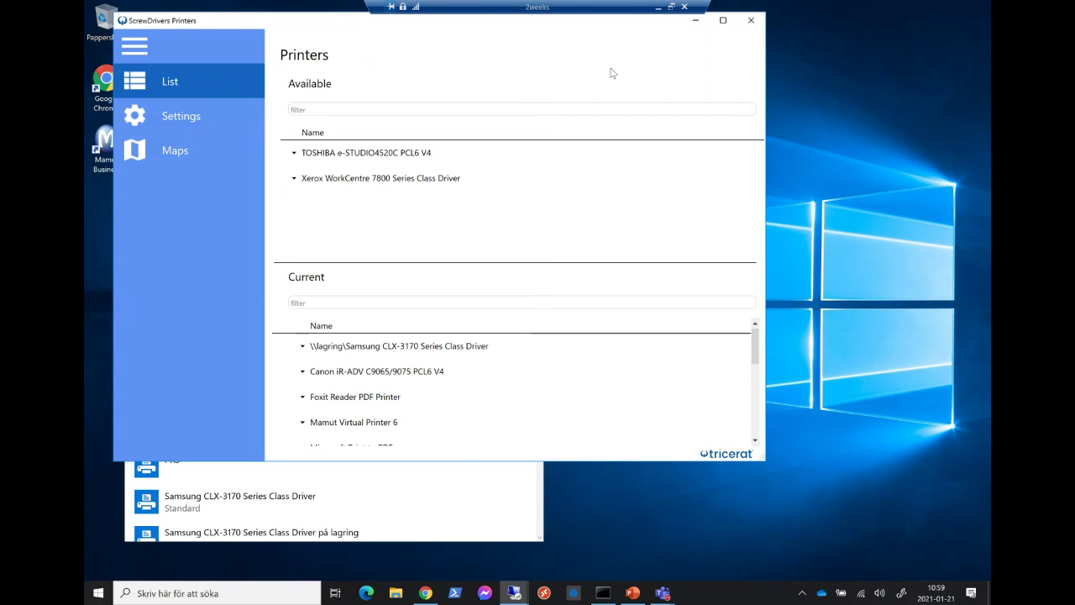
Add the Xerox WorkCentre 7800 Series Class Driver from the Kontor Slakthusgatan map, confirm with Ja, and return to List view
left_click(153, 155)
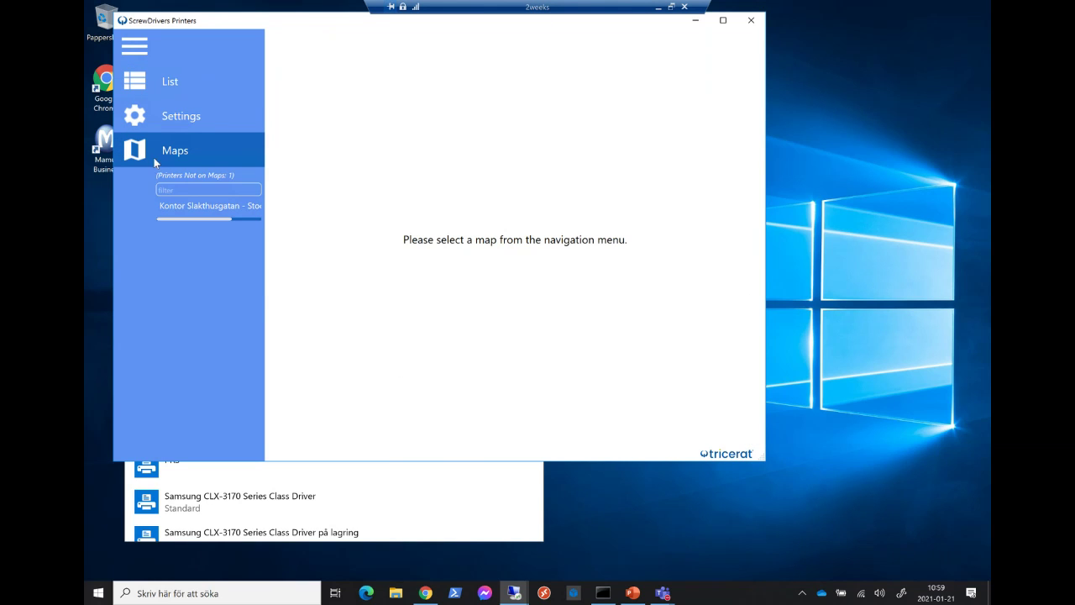
left_click(199, 212)
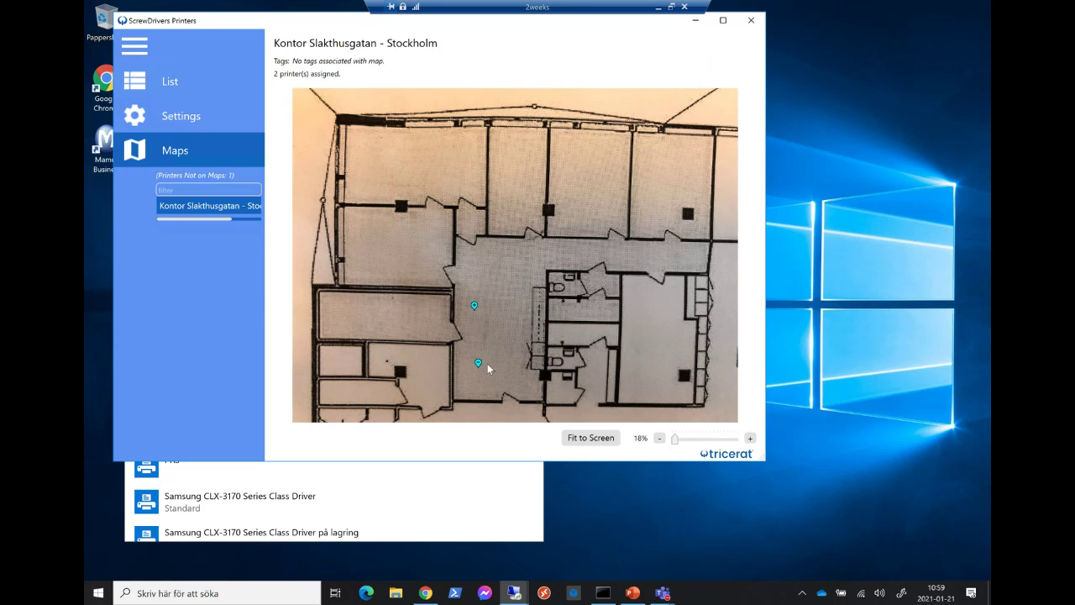
mouse_move(478, 362)
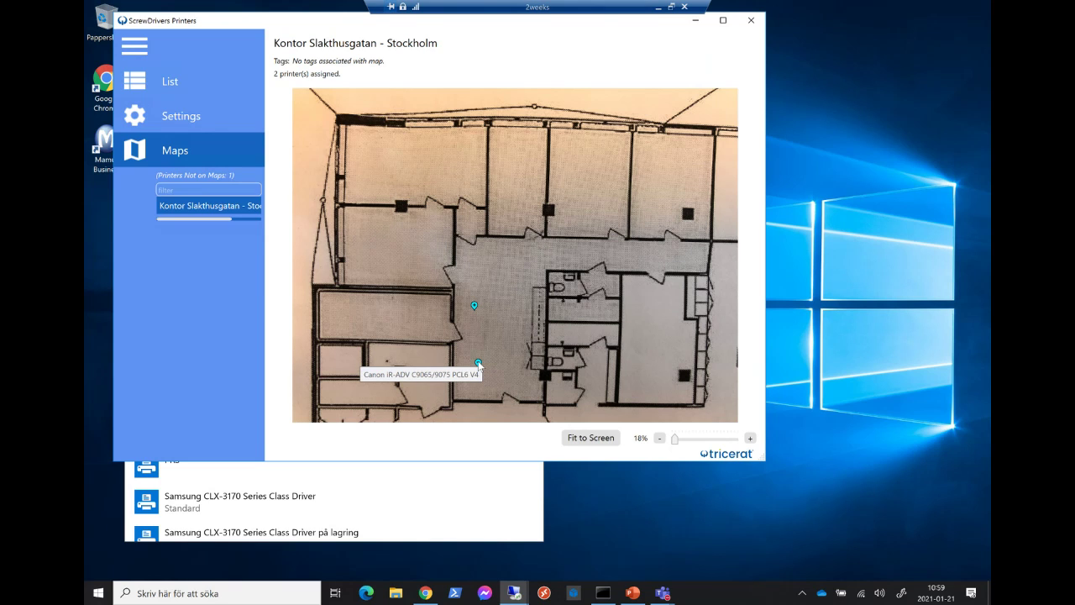
left_click(475, 306)
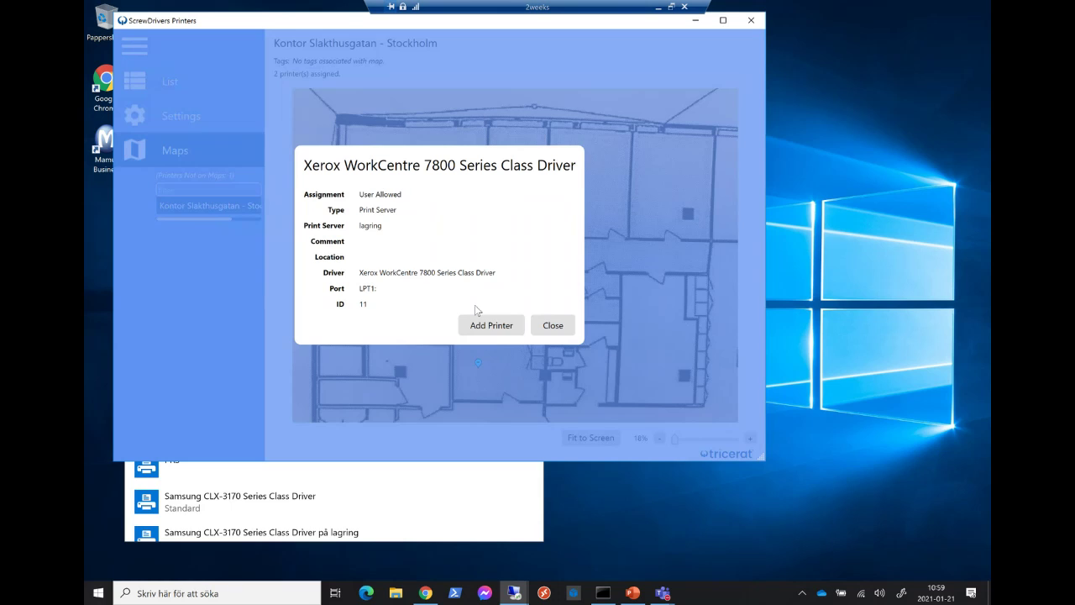
left_click(492, 327)
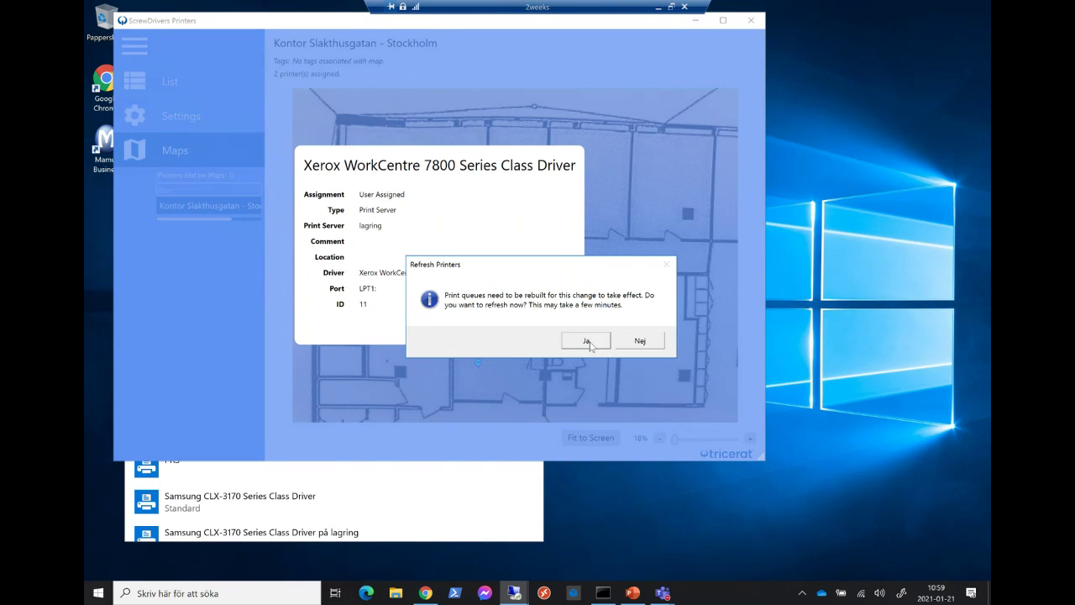
left_click(588, 342)
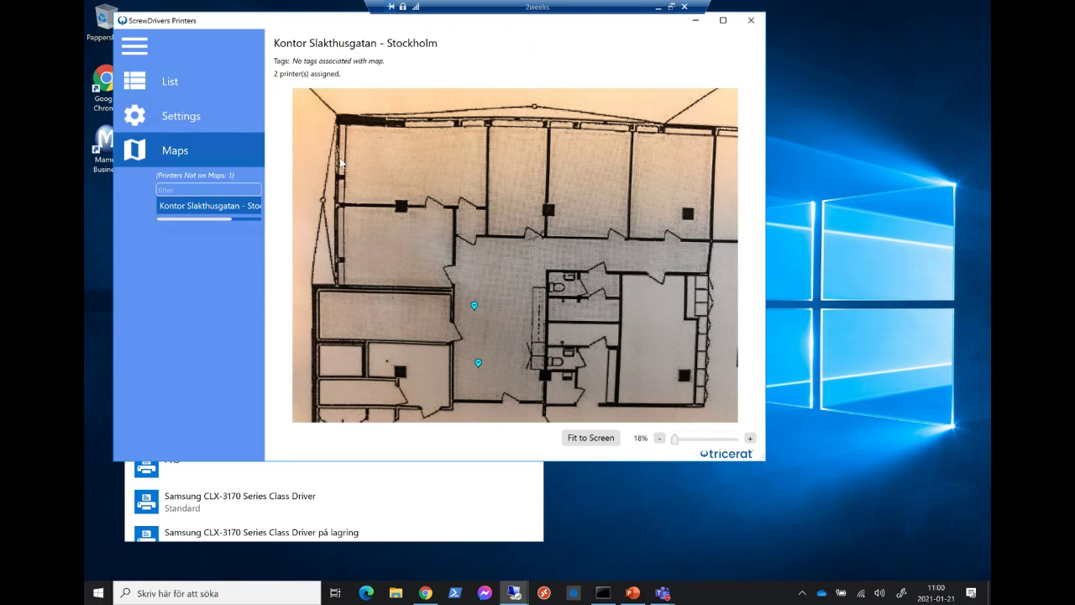
left_click(173, 84)
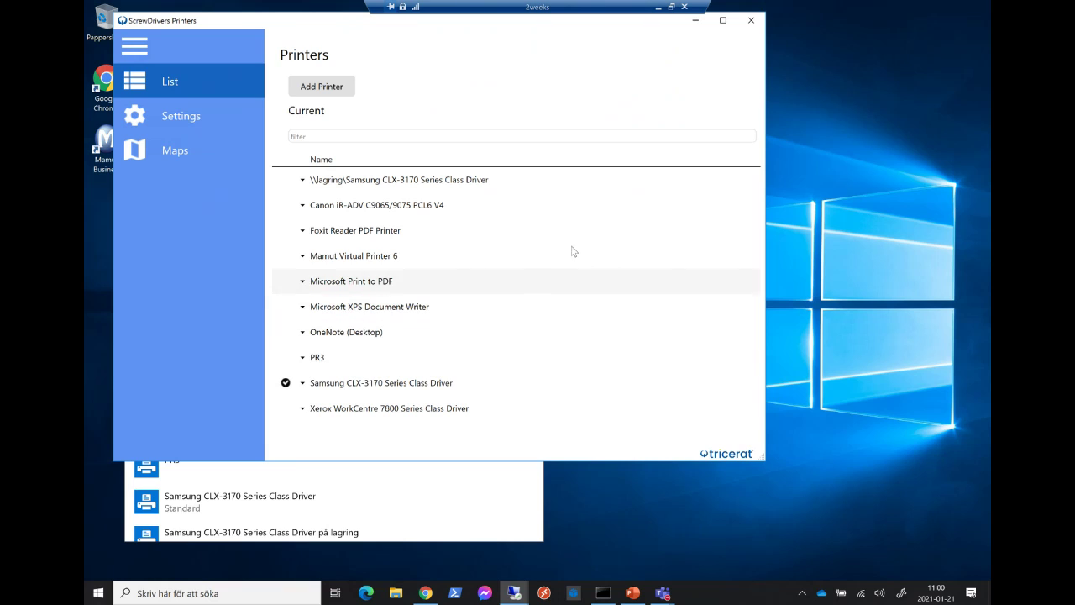
Close ScrewDrivers Printers and restore the remote session to a window, nudging it into place
left_click(751, 20)
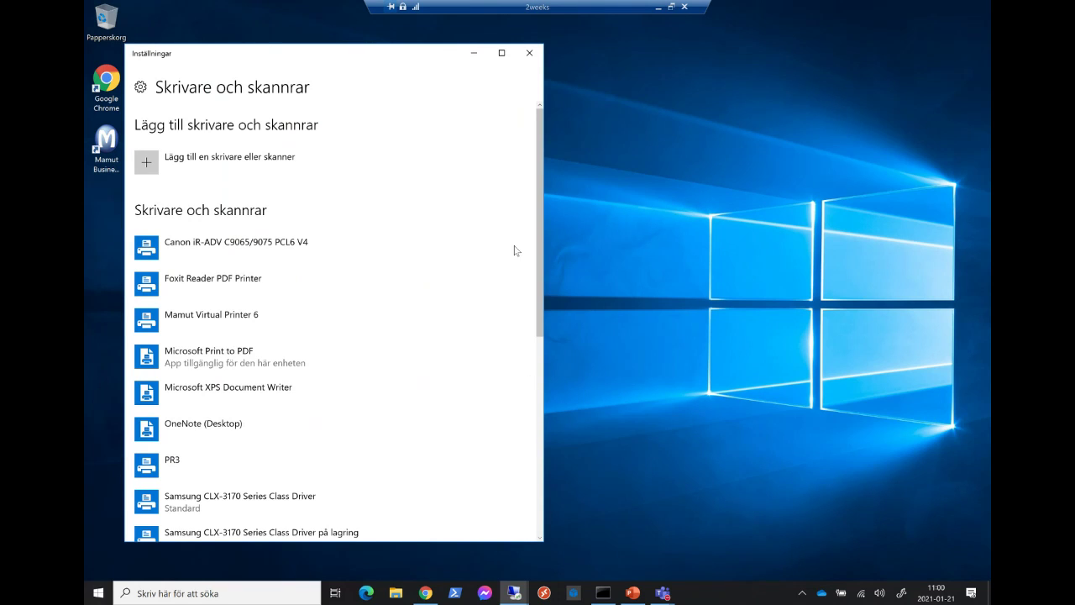
left_click(223, 558)
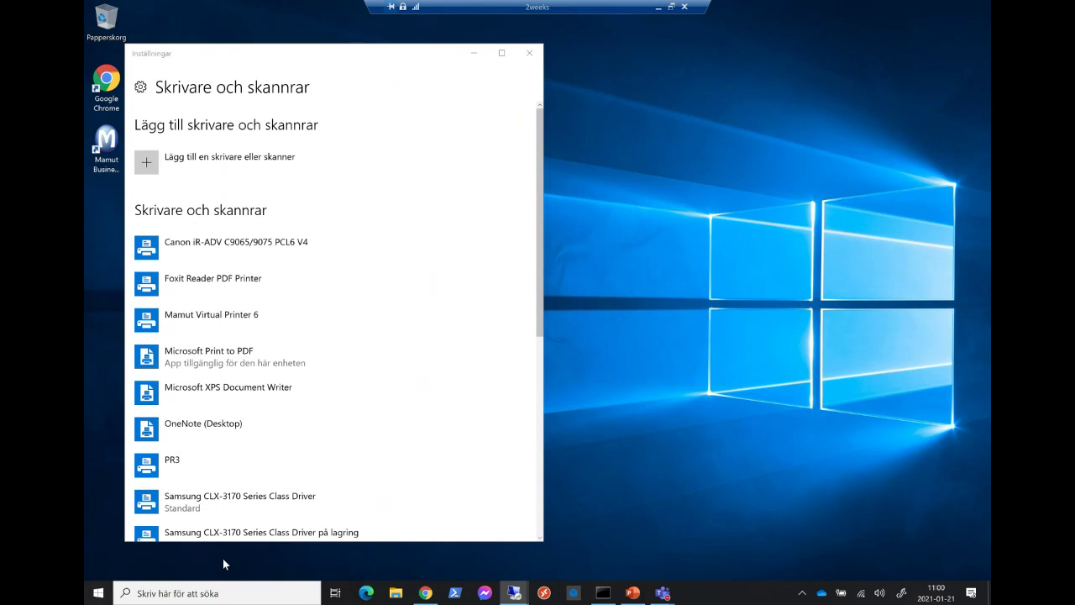
left_click(671, 7)
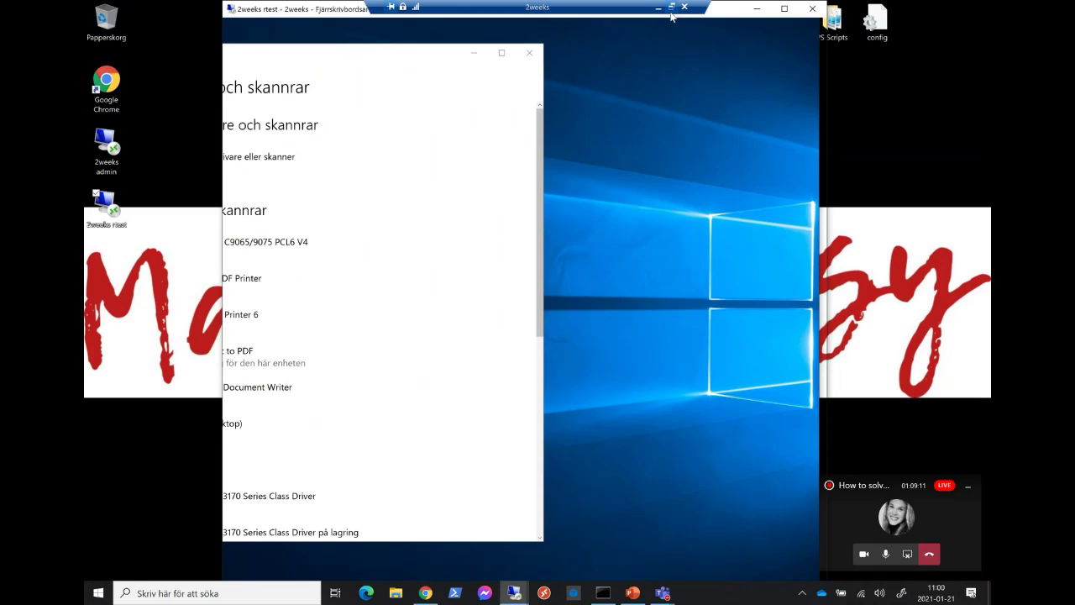
scroll(821, 514, "down", 1)
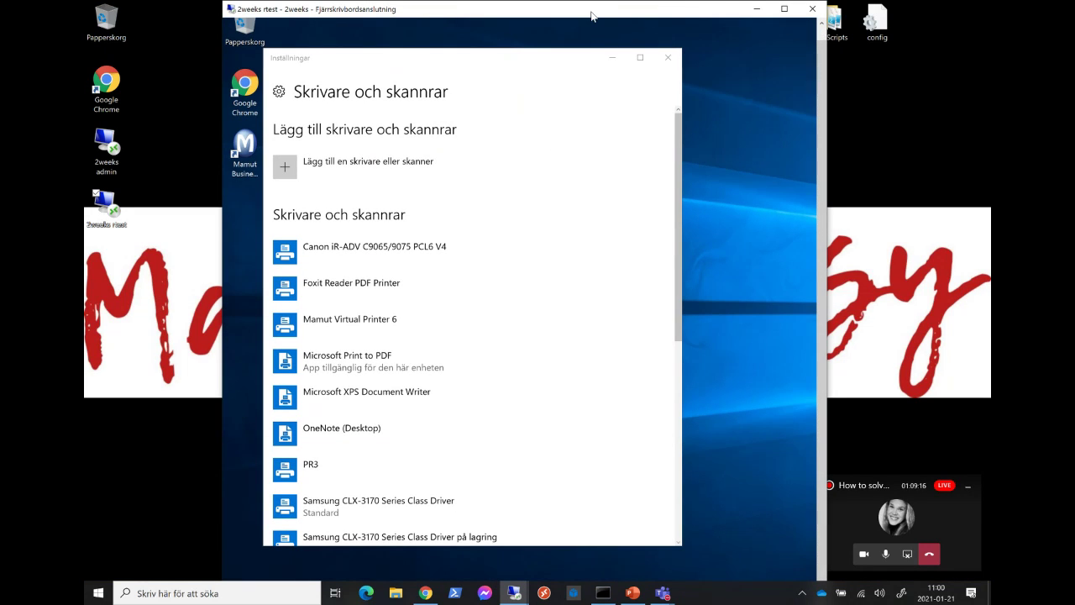
mouse_move(591, 14)
left_mouse_down()
mouse_move(591, 65)
mouse_move(598, 10)
left_mouse_up()
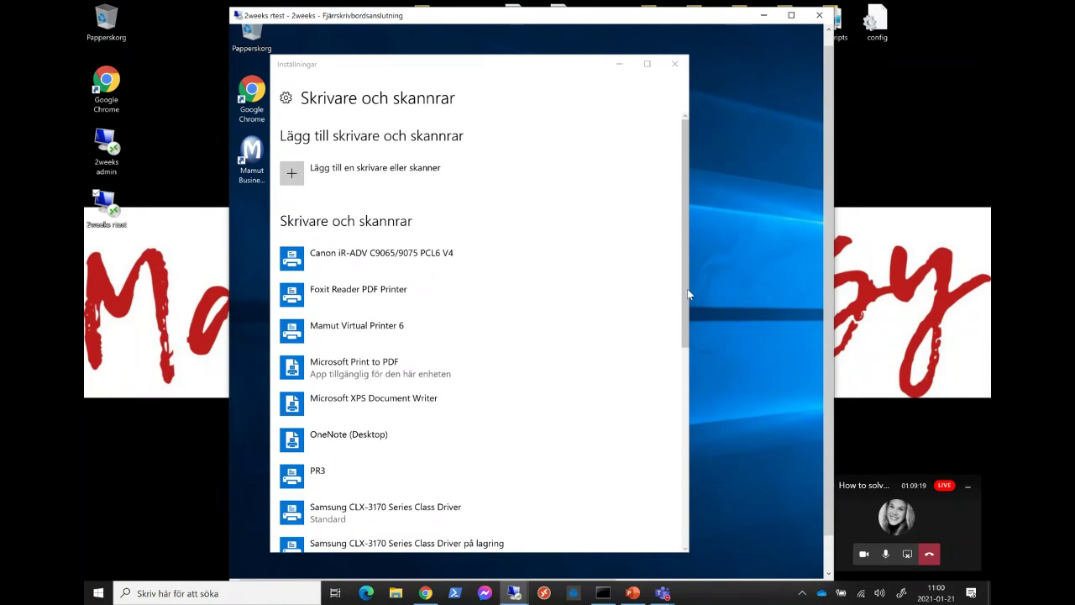
Start WordPad from Kör, maximize the session, type 'jkhkjh' and bring up the Print dialog with Ctrl+P
scroll(828, 542, "down", 5)
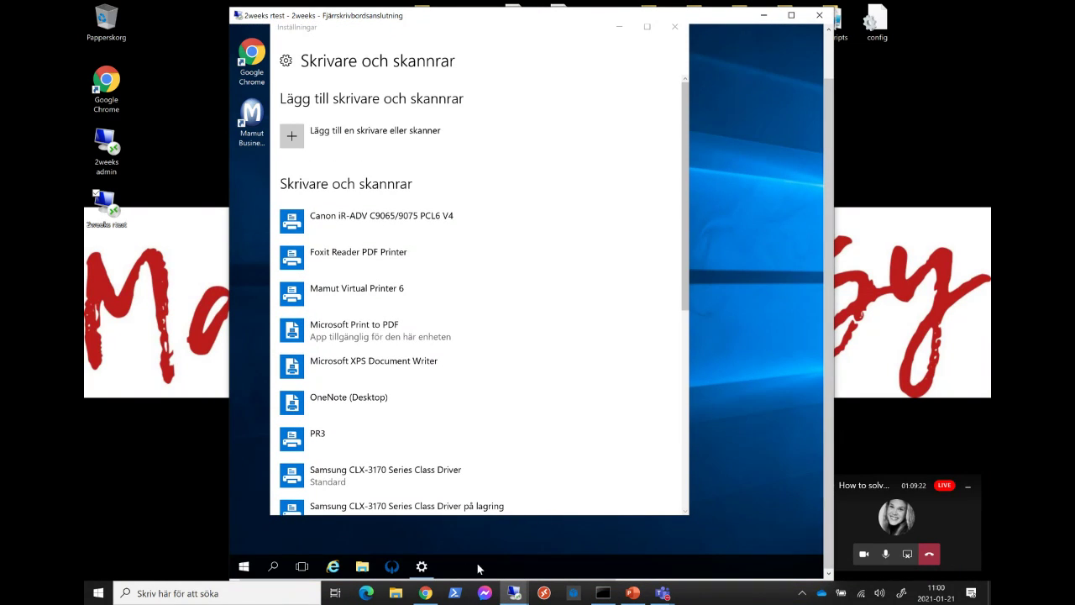
right_click(244, 566)
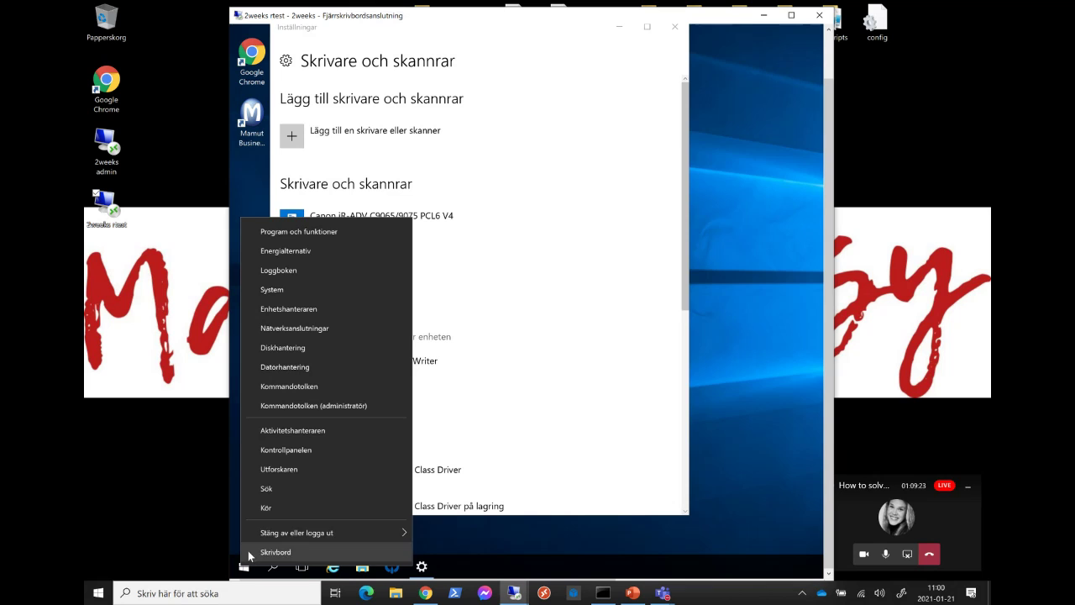
left_click(270, 510)
key("Return")
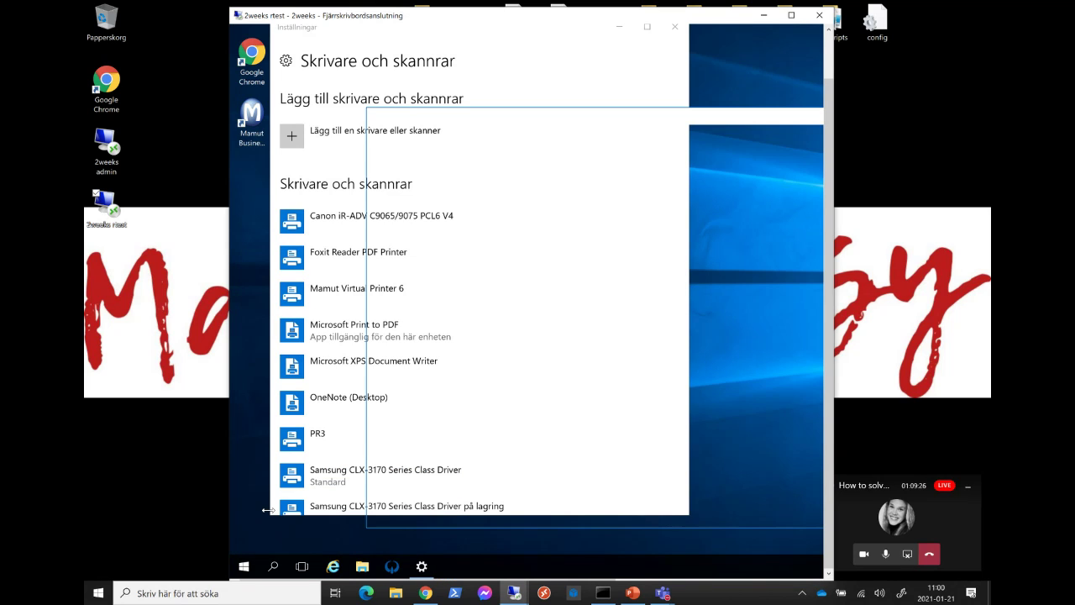
left_click(790, 15)
type("jkhkjh")
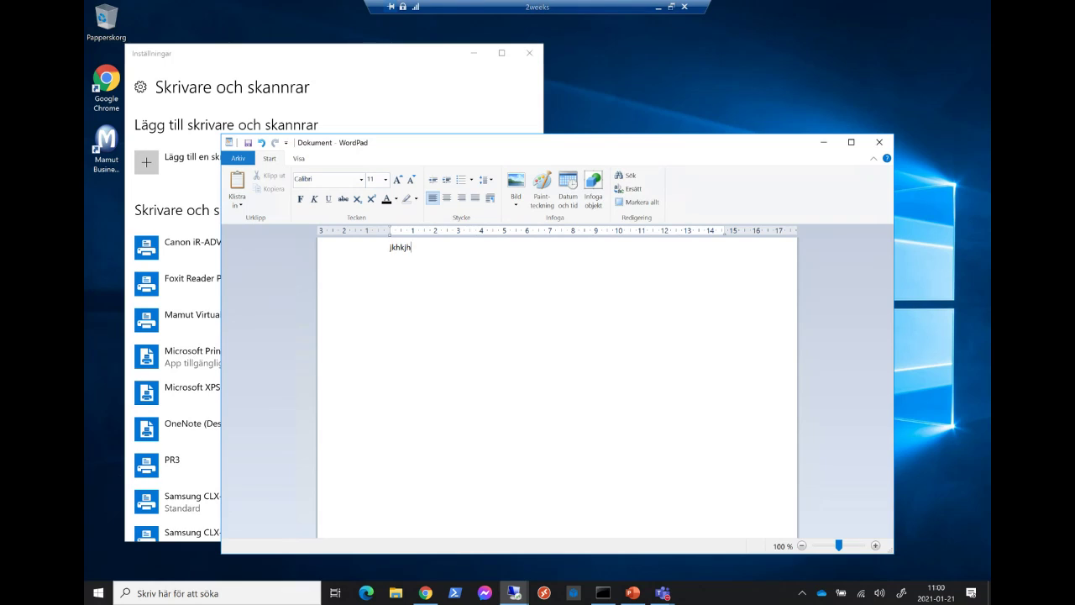
key("ctrl+p")
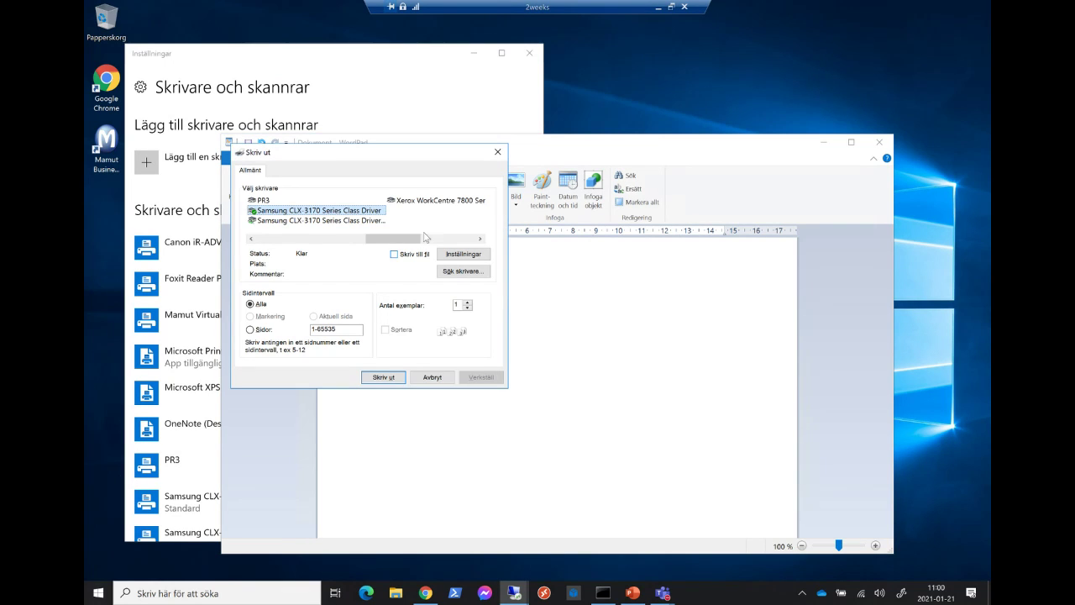
Select Xerox WorkCentre 7800 in the Print dialog and open its Inställningar preferences
left_click(415, 201)
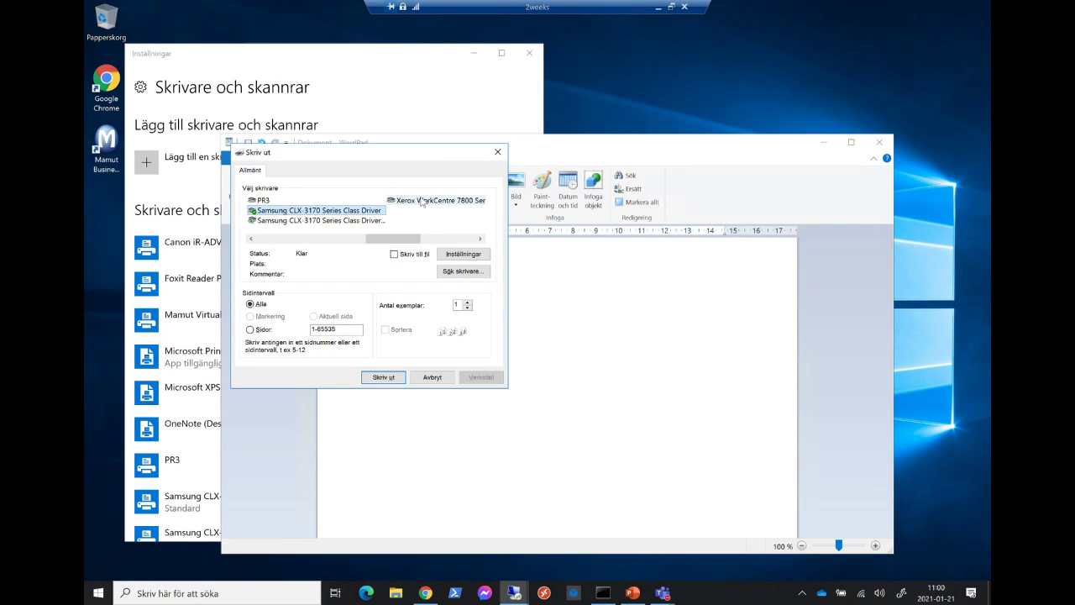
left_click(455, 255)
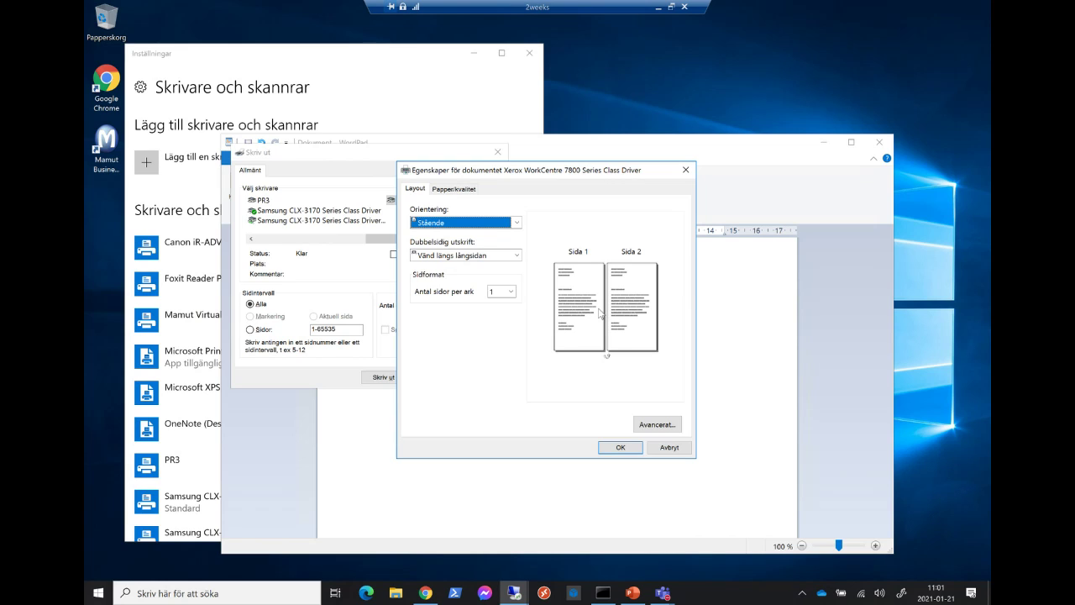
Open the Xerox printer's print queue and view its advanced printer properties in Settings
left_click(354, 103)
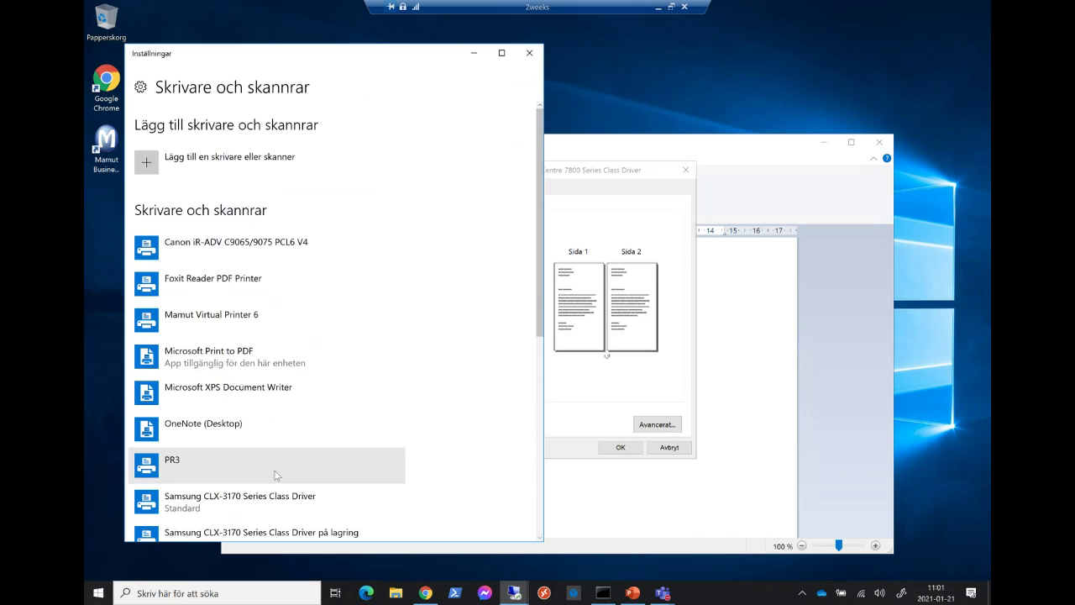
scroll(275, 476, "down", 5)
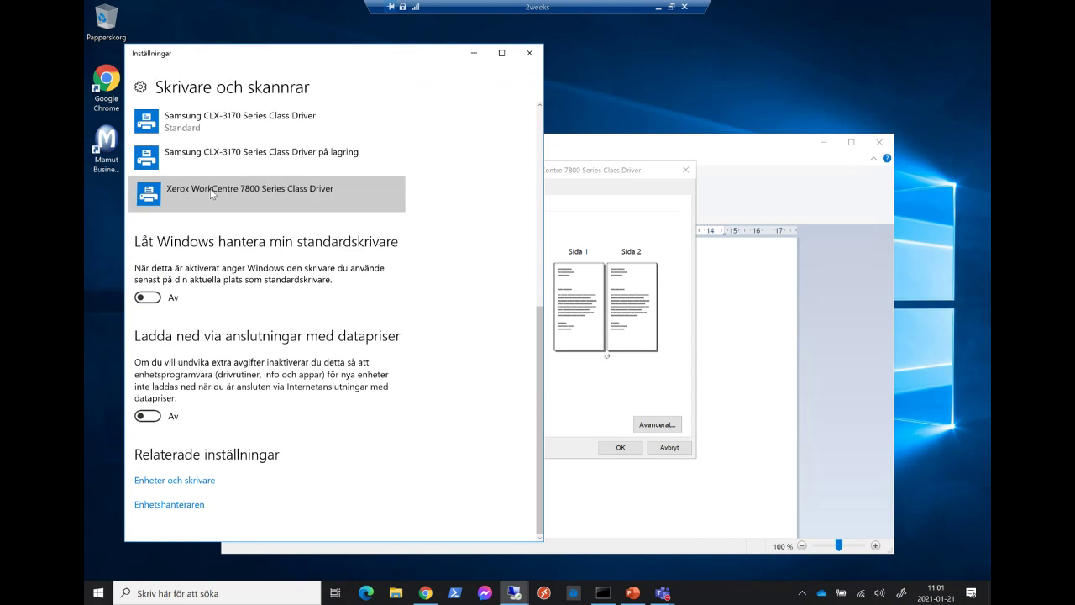
left_click(212, 194)
left_click(309, 233)
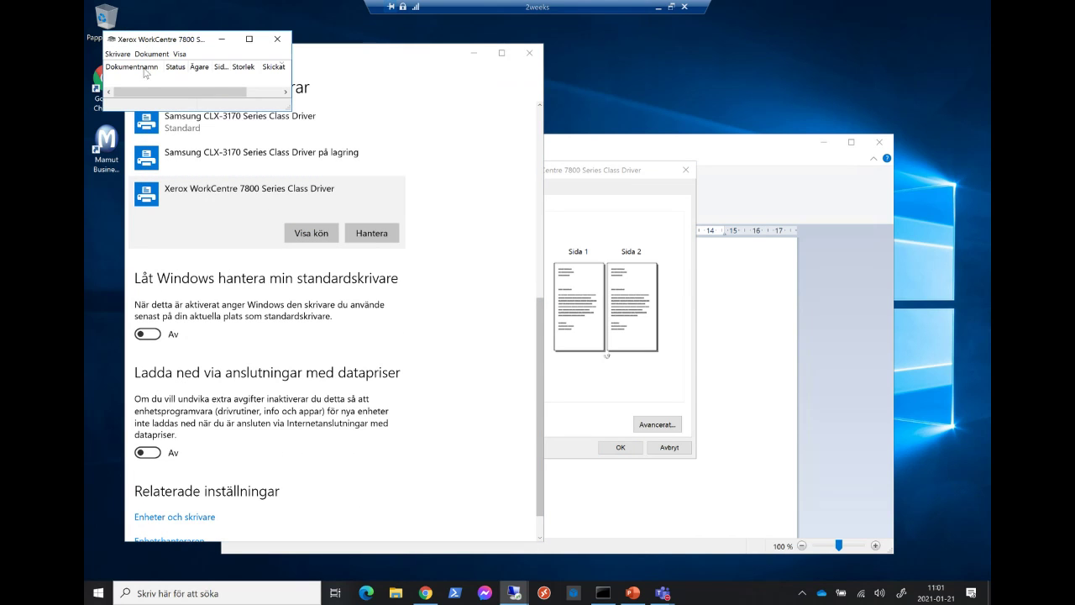
left_click(118, 54)
left_click(133, 171)
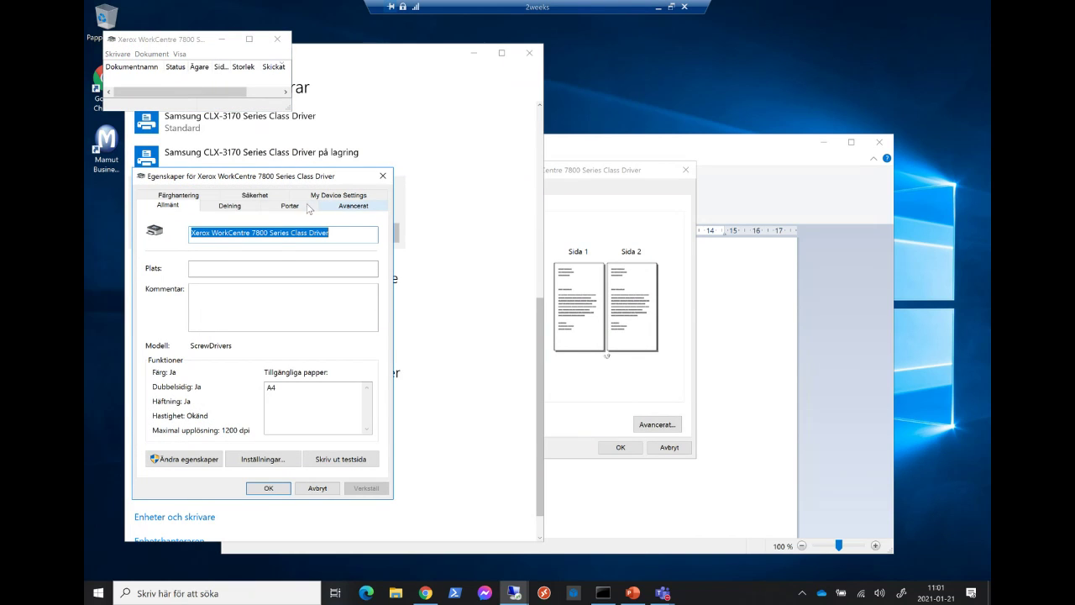
left_click(353, 205)
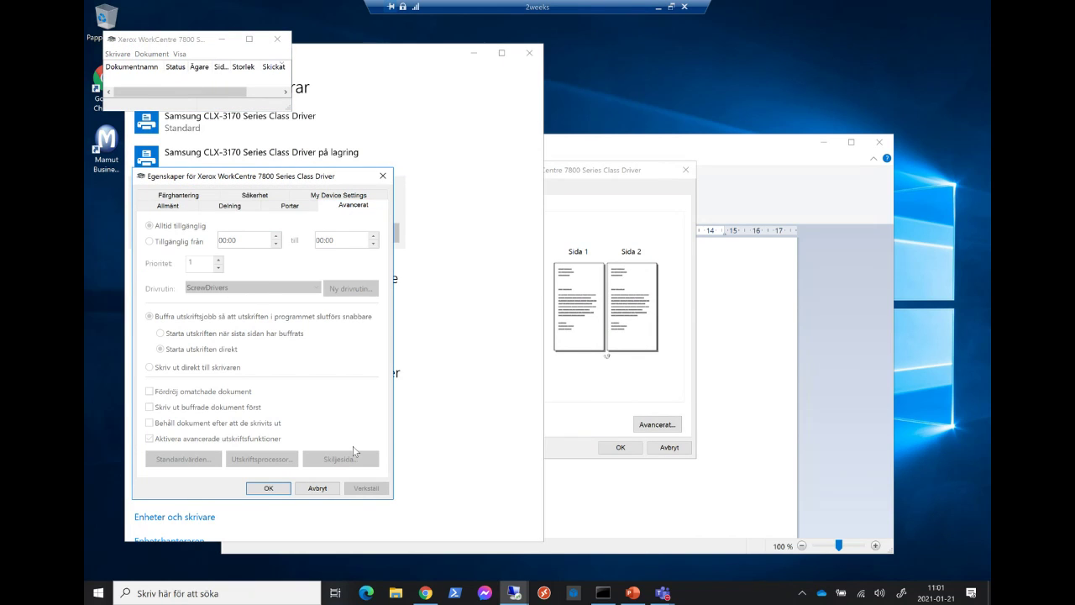
Close the Xerox Egenskaper dialog with OK and close the Printers & scanners window
left_click(317, 488)
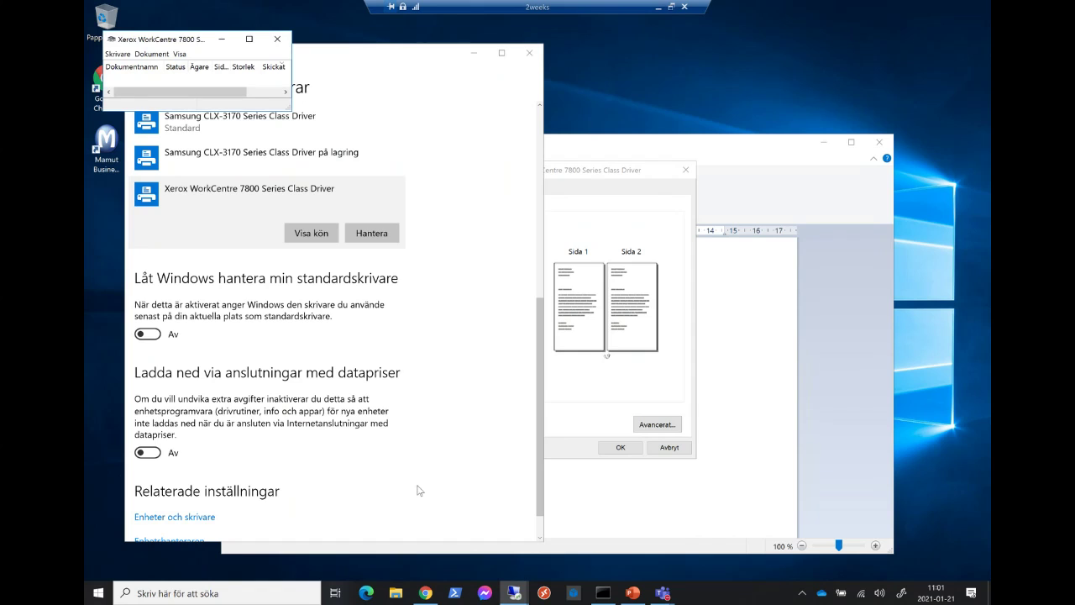
left_click(531, 56)
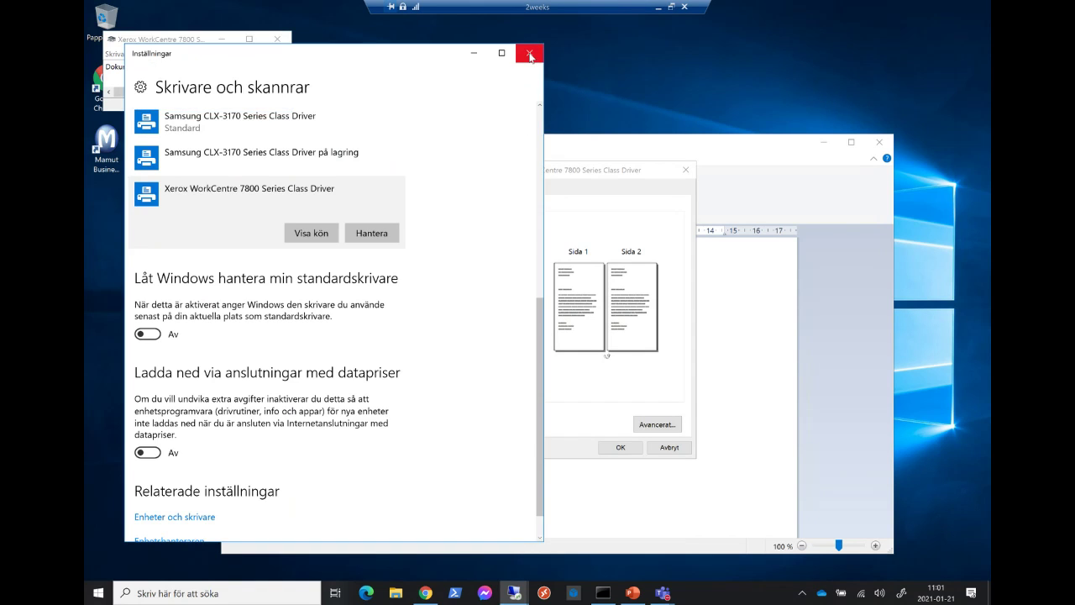
left_click(531, 54)
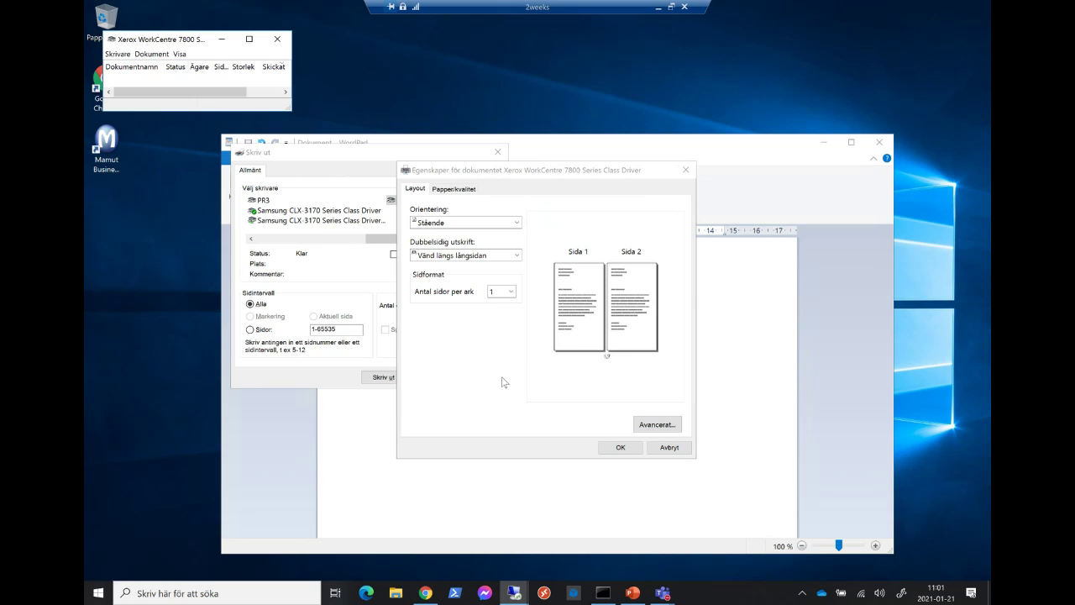
In the Xerox Avancerat options, switch Utskrift skyddad med PIN-kod to På, then back to Av
left_click(657, 424)
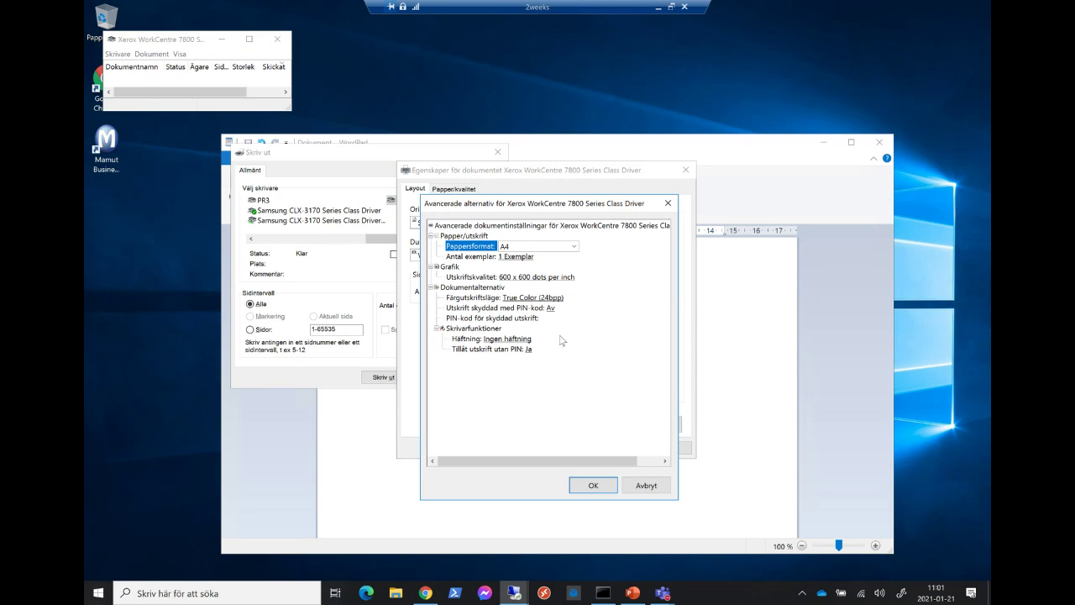
left_click(550, 307)
left_click(557, 309)
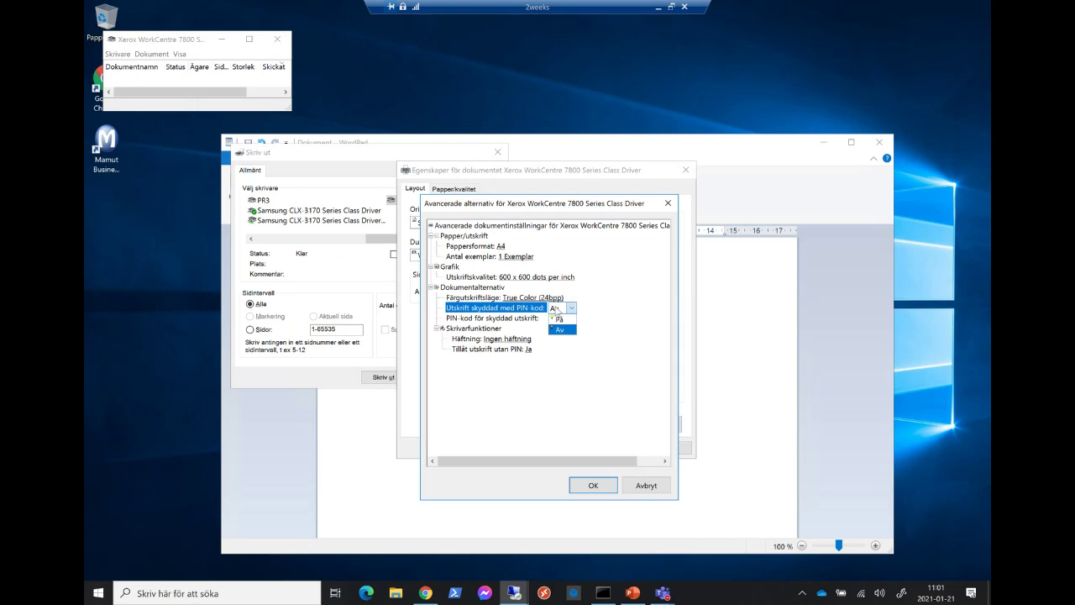
left_click(559, 329)
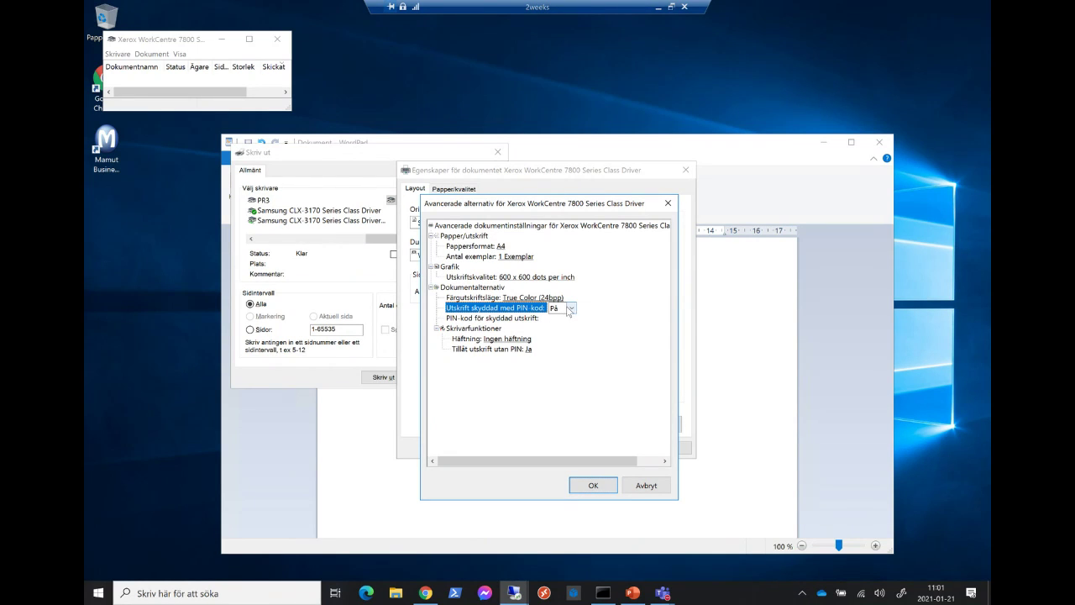
left_click(569, 309)
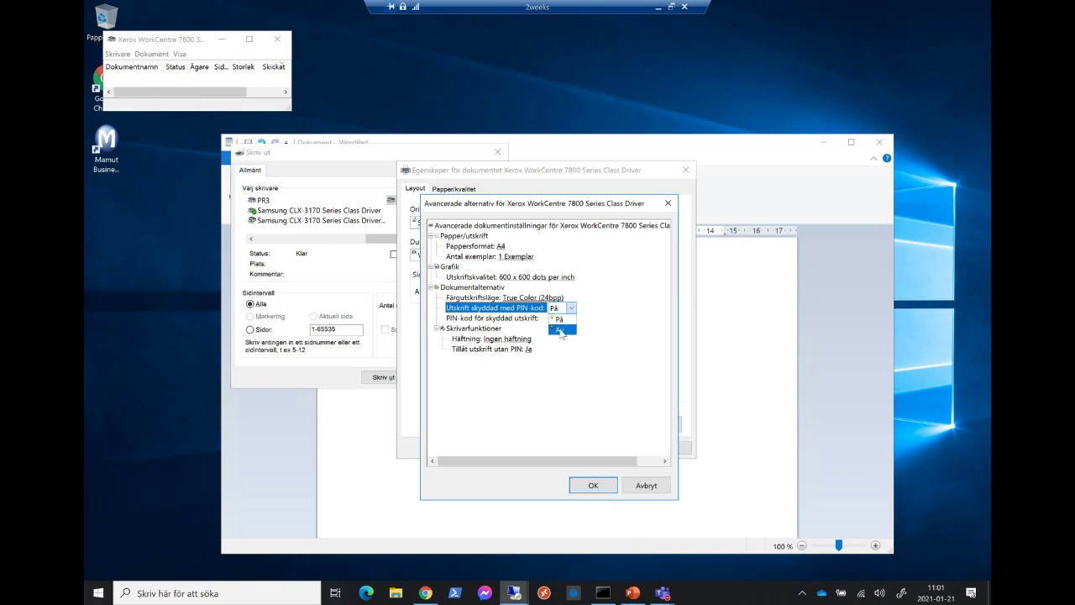
left_click(561, 329)
Cancel the advanced options and the Xerox document properties, then scroll the printer list
left_click(643, 488)
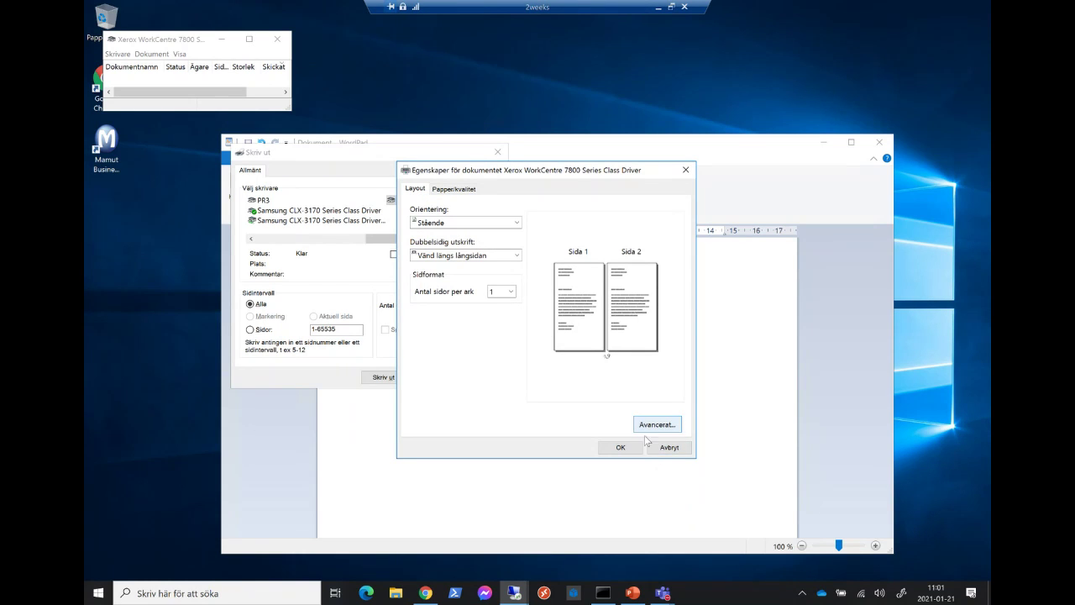
left_click(664, 450)
left_click_drag(362, 239, 283, 201)
Open the Canon printer's advanced document options and set PIN-protected printing to På
left_click(454, 259)
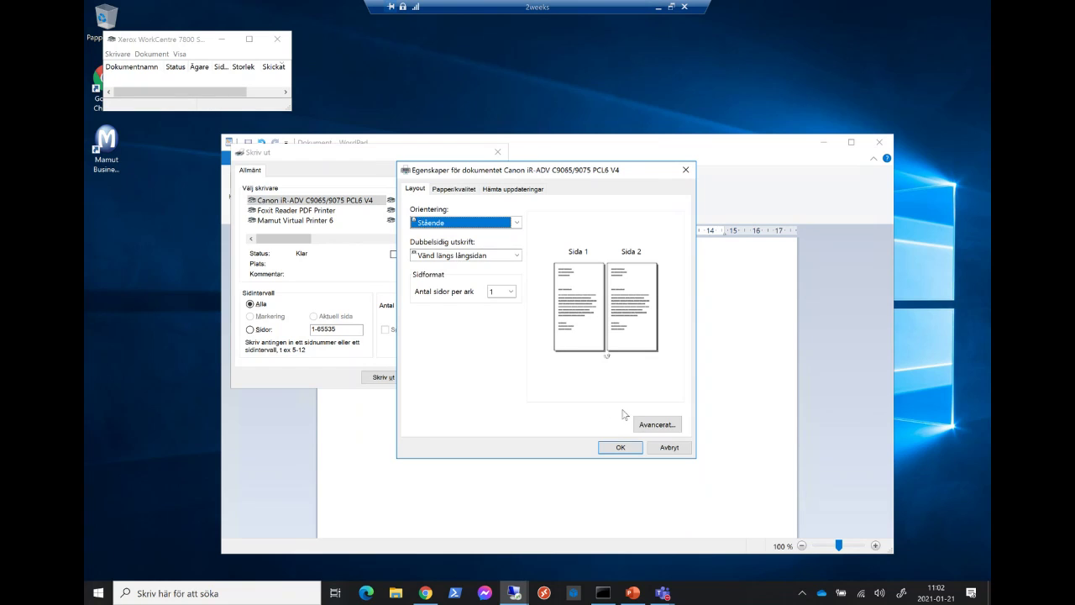
left_click(638, 425)
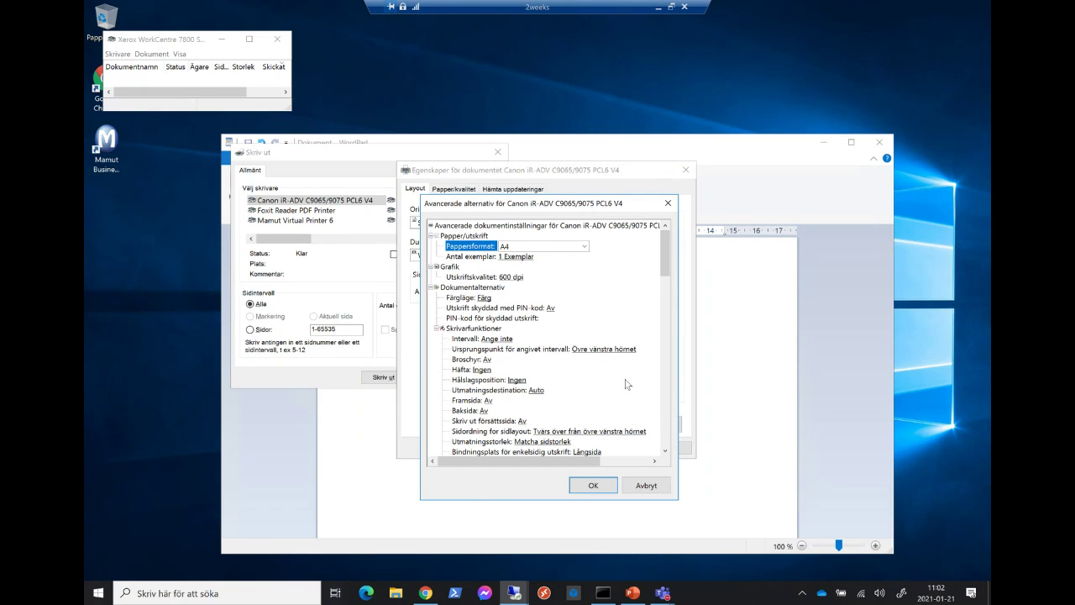
left_click(551, 309)
left_click(563, 311)
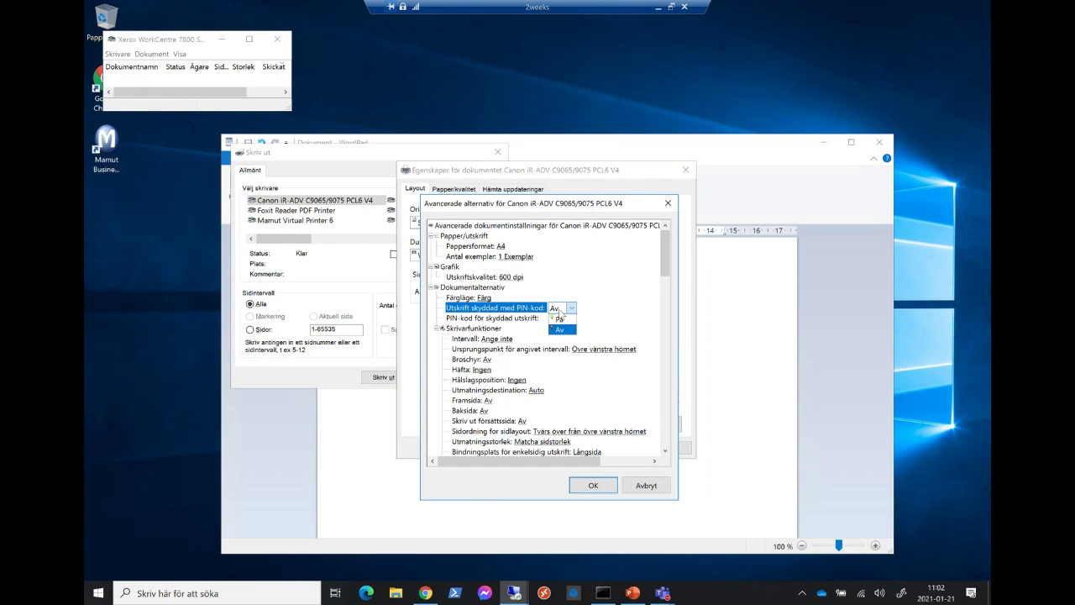
left_click(559, 318)
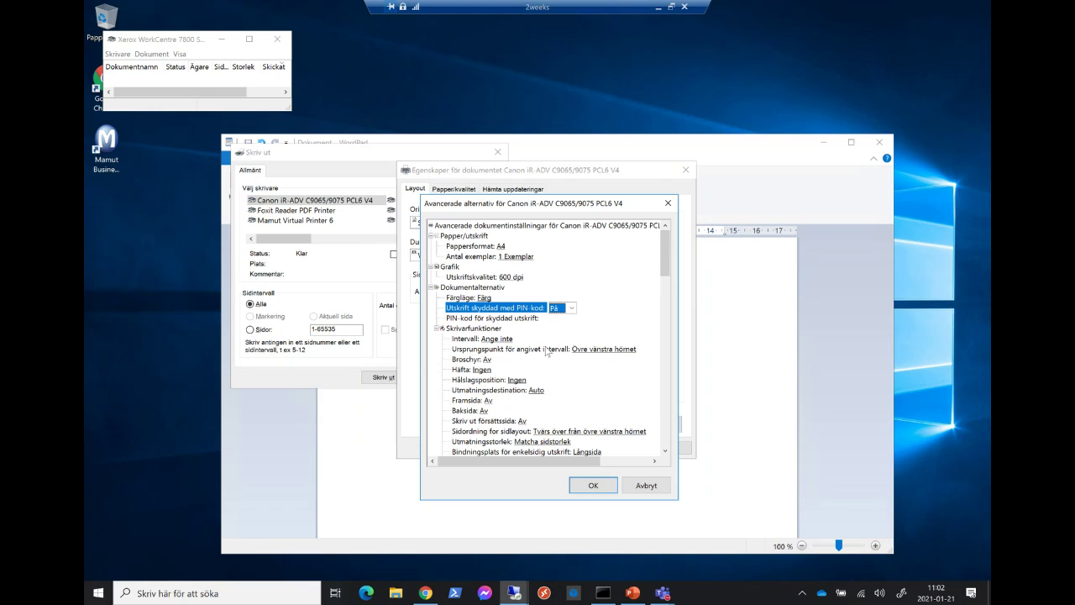
Enter a secure-print PIN, scroll the options list, then cancel the advanced options
key("Tab")
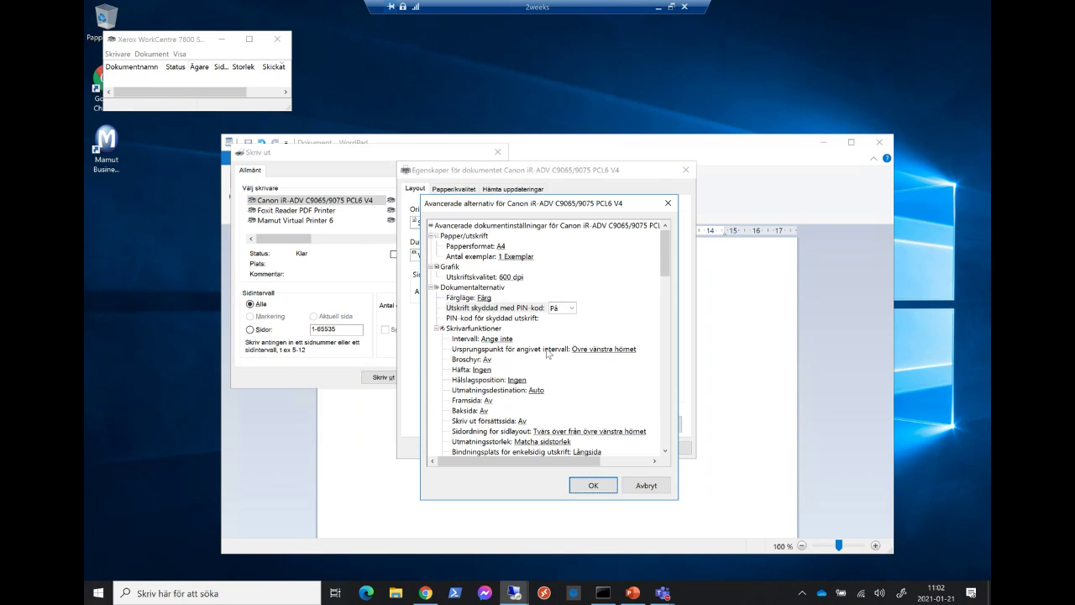
left_click(528, 319)
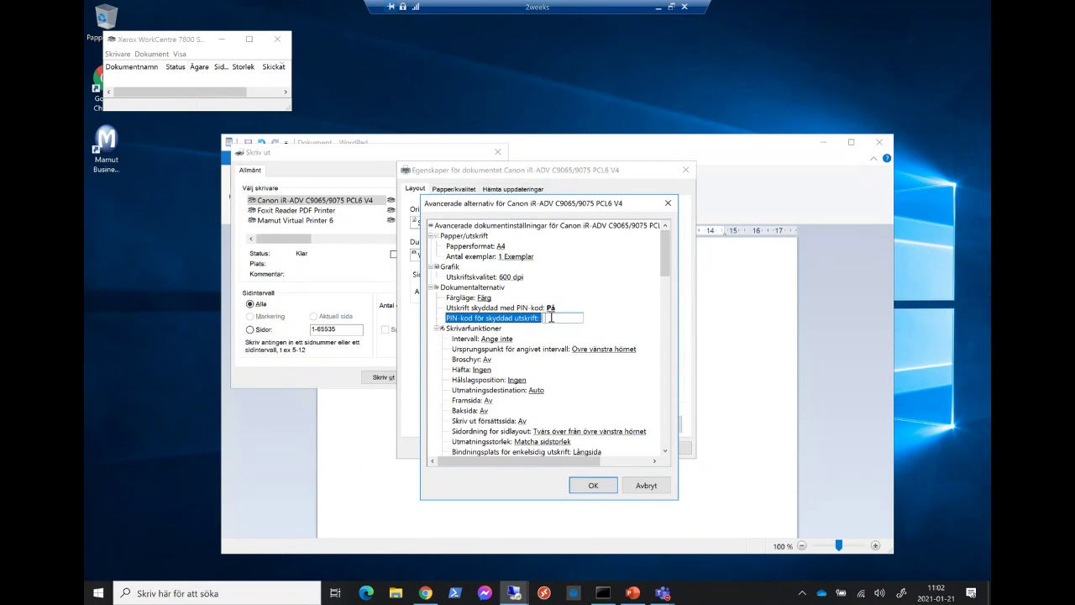
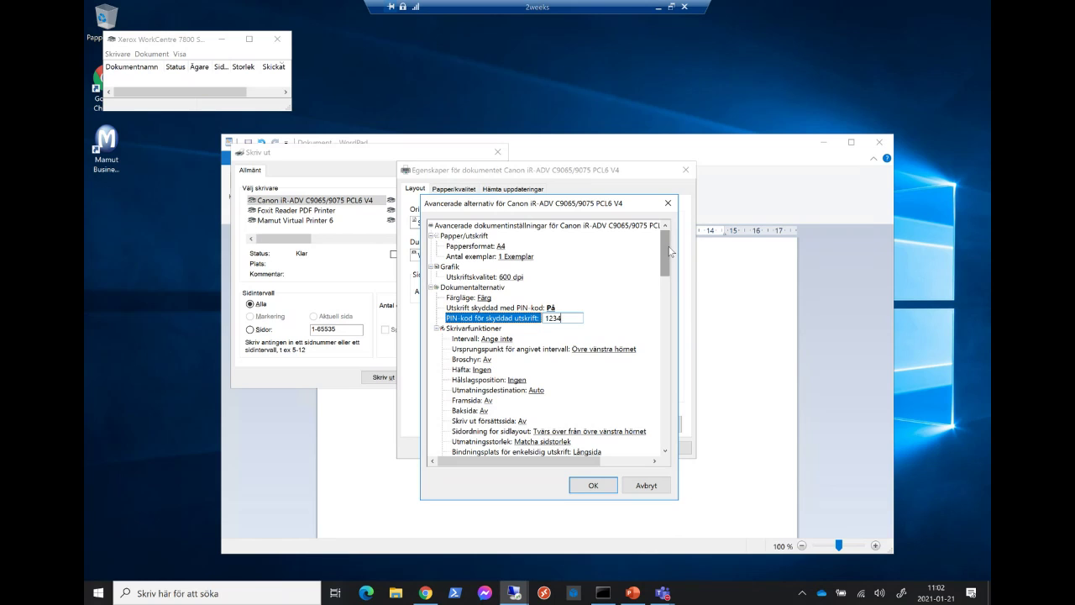
left_click_drag(670, 257, 667, 375)
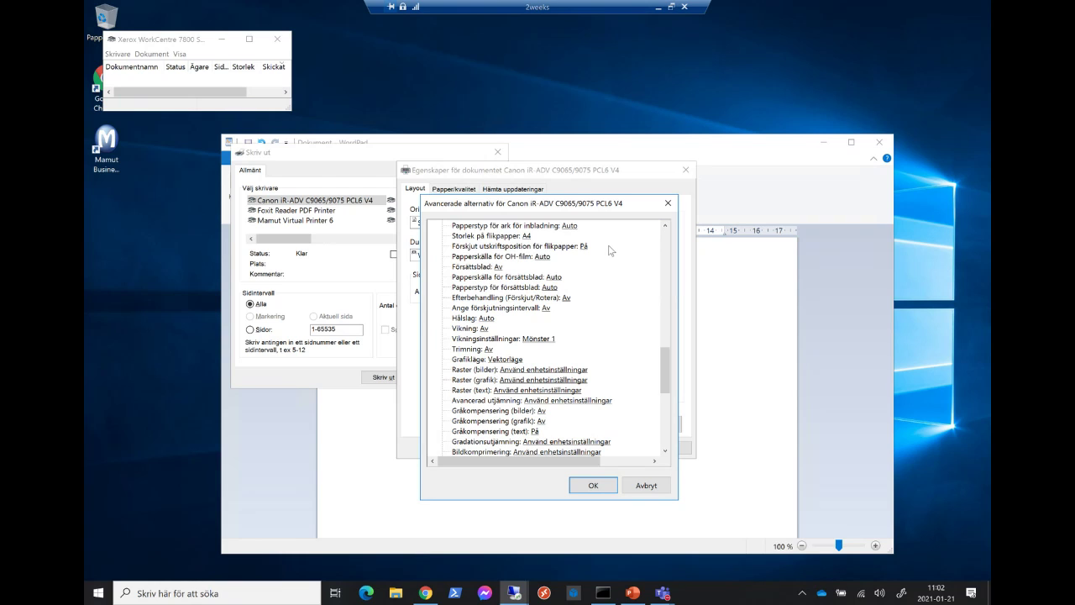
left_click(649, 486)
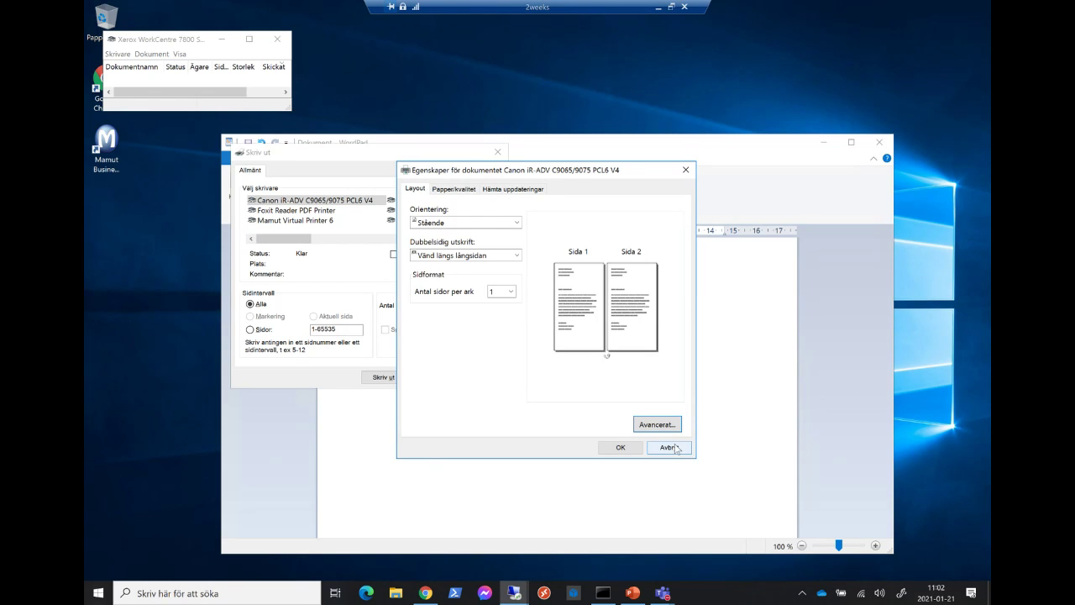
Cancel the Canon properties and Skriv ut dialogs, close the Xerox print queue, and minimise the session
left_click(677, 449)
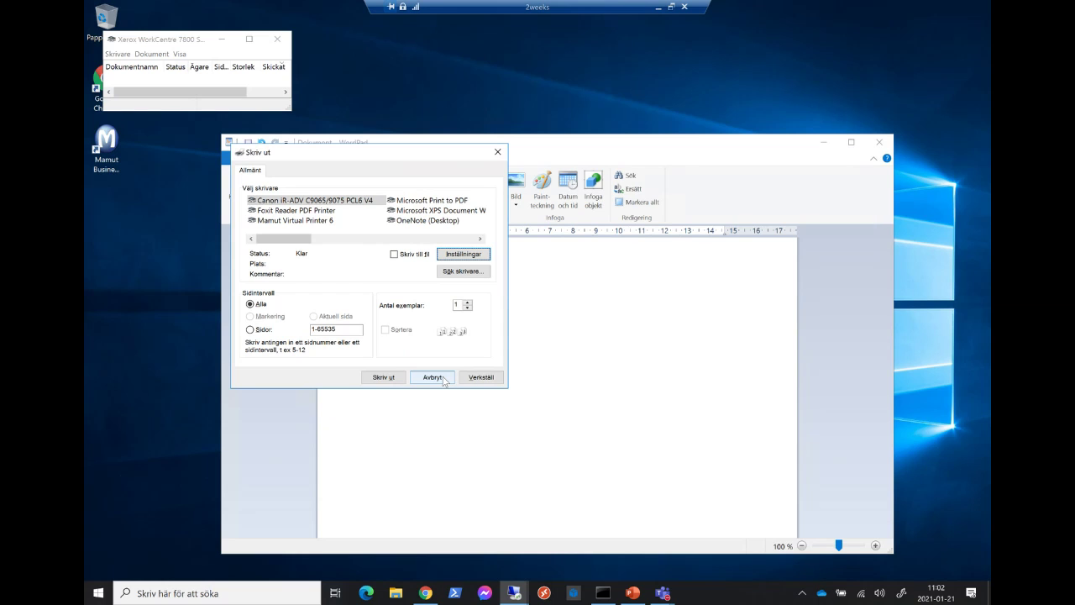
left_click(432, 377)
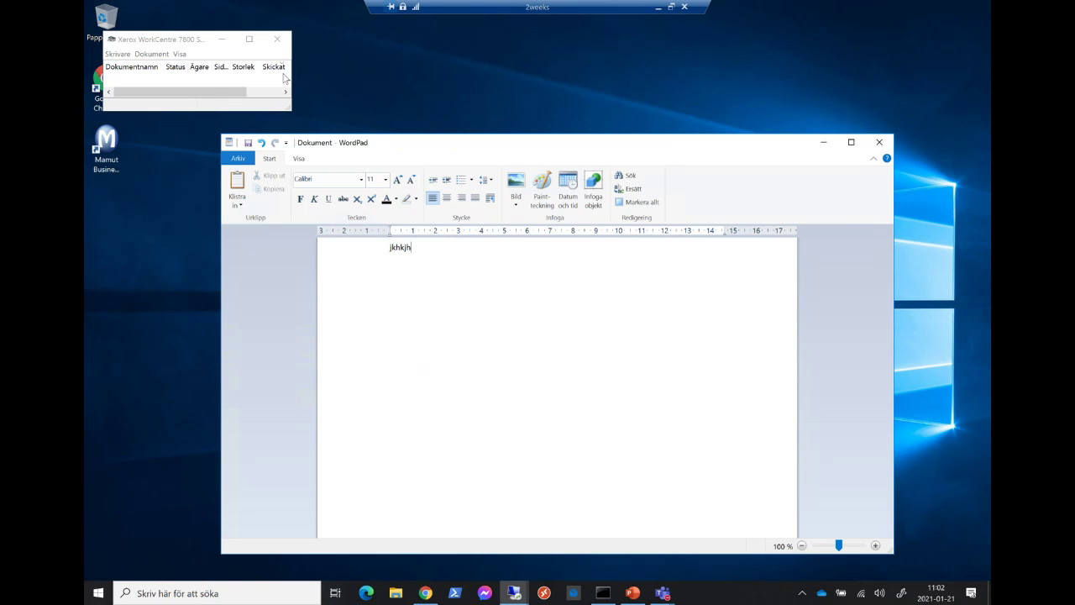
left_click(278, 39)
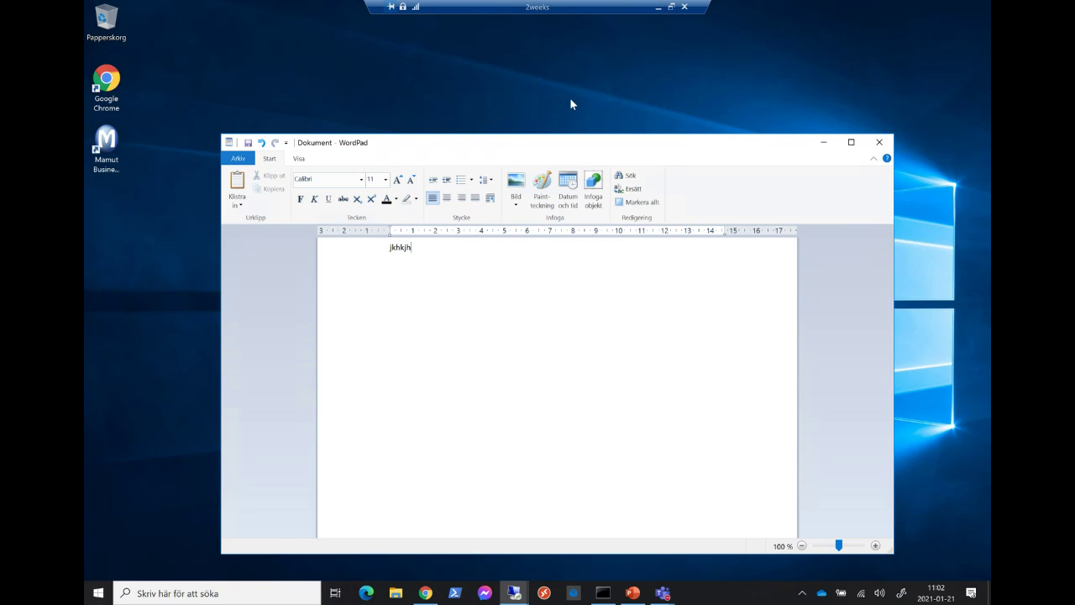
left_click(658, 7)
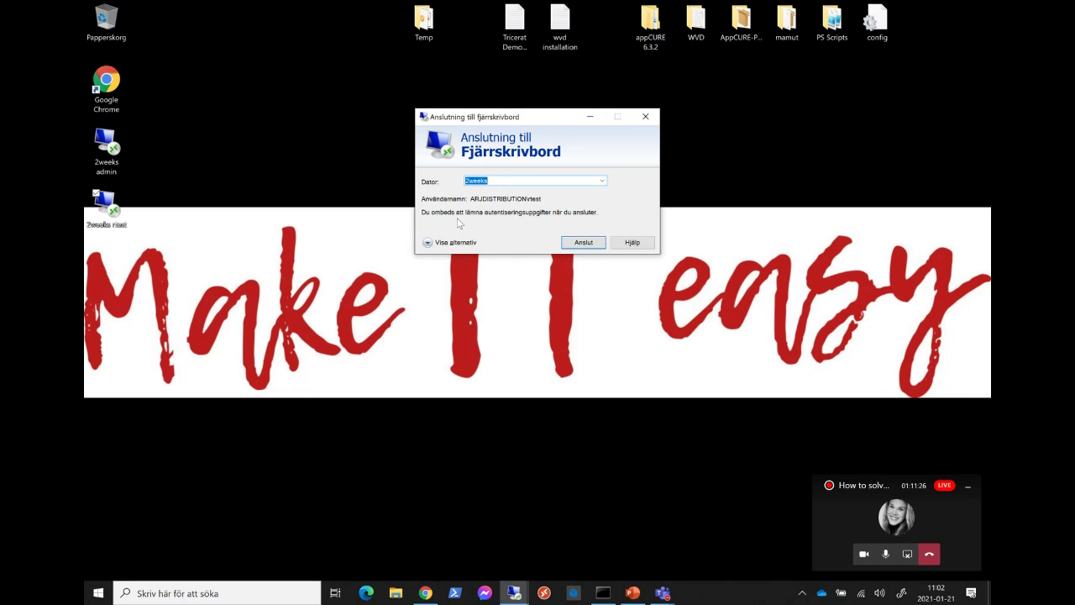
Present from the 'Demo 3 – ScrewDrivers 7' slide, advancing to 'ScrewDrivers v7 Print Server Printing'
left_click(635, 593)
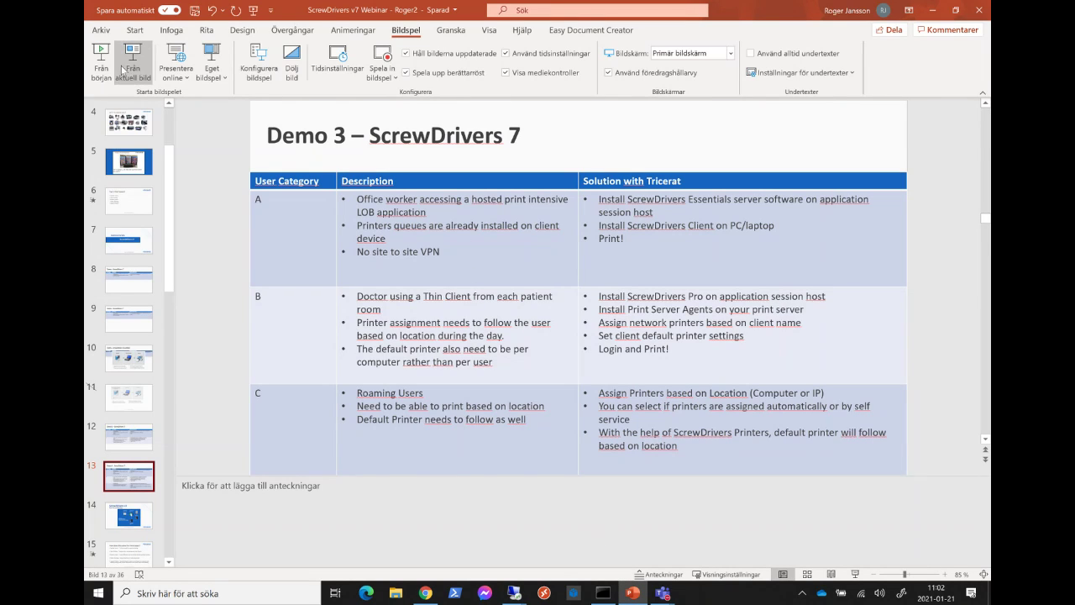
left_click(133, 64)
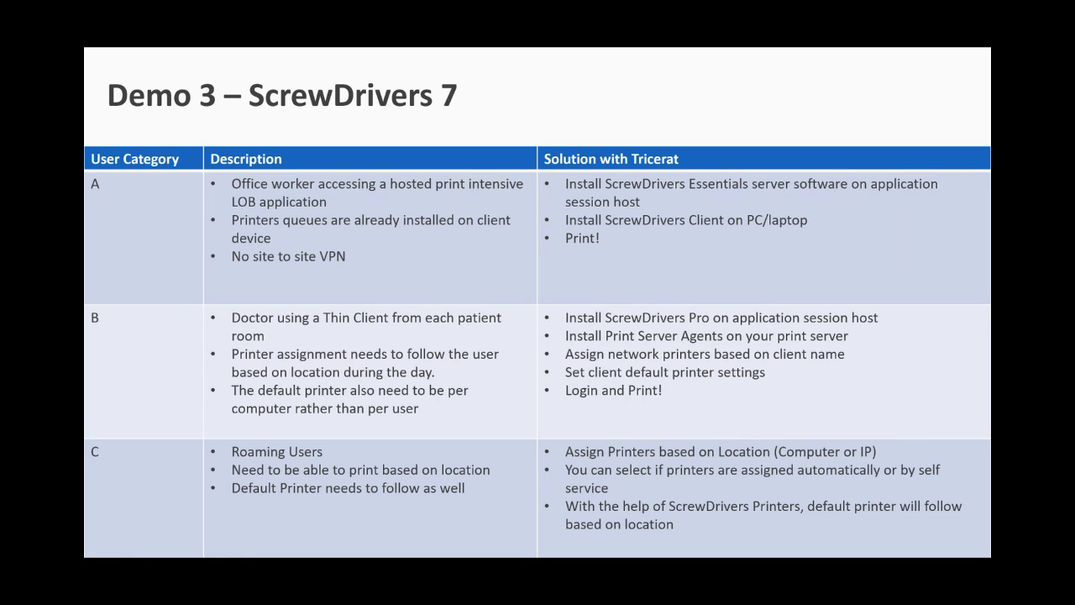
key("Right")
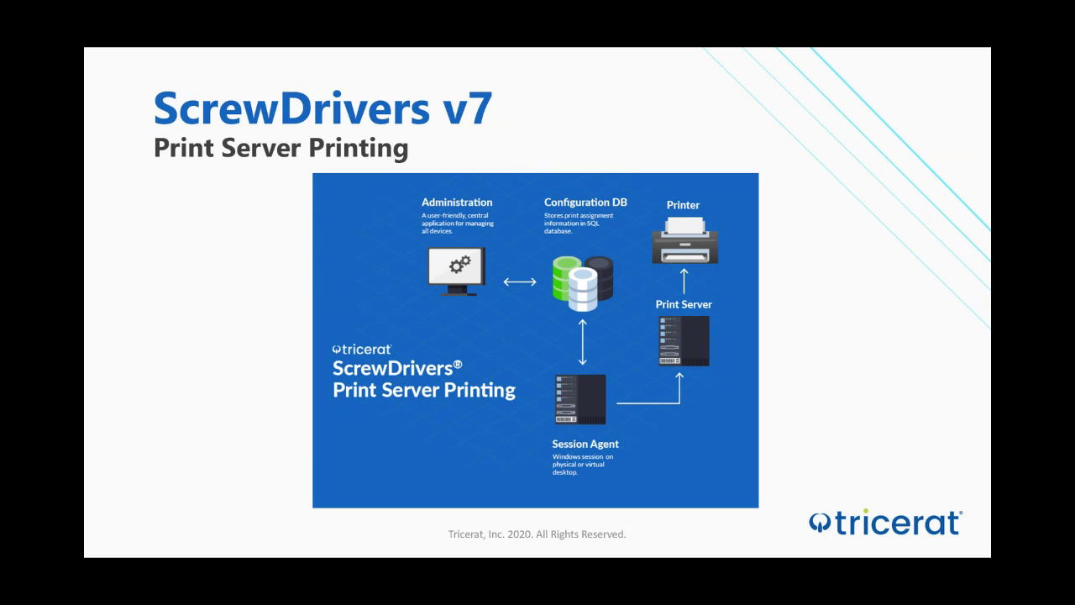